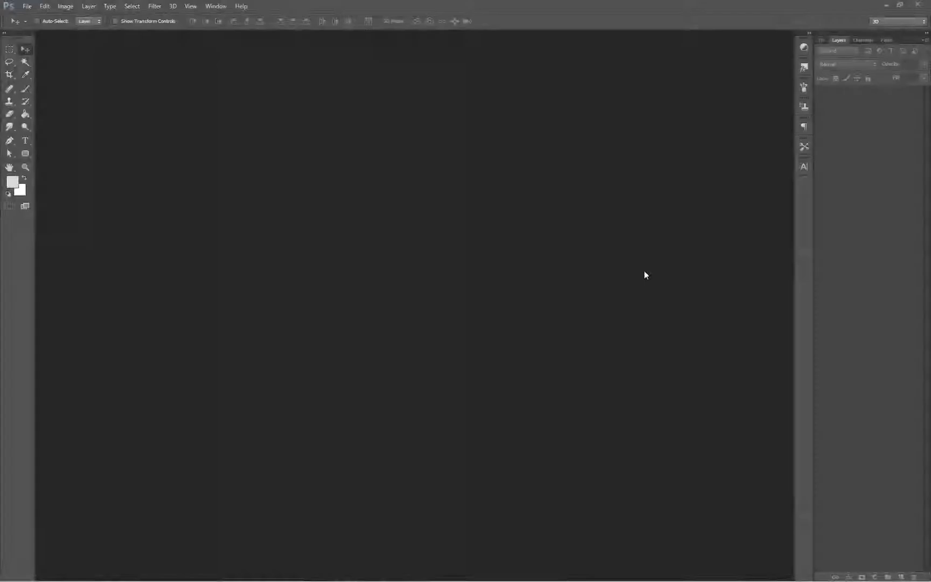
Start a new document and name it Button Design.
click(27, 6)
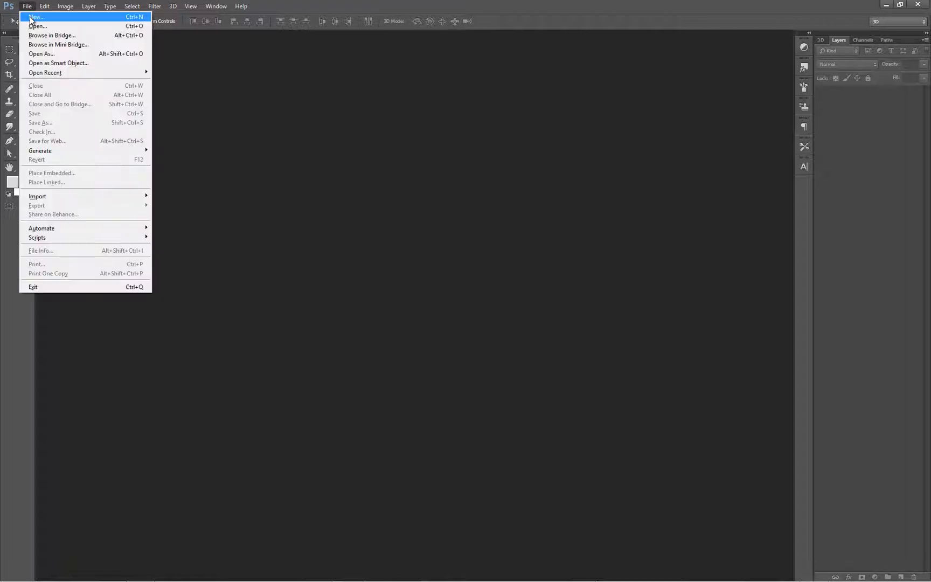
click(32, 18)
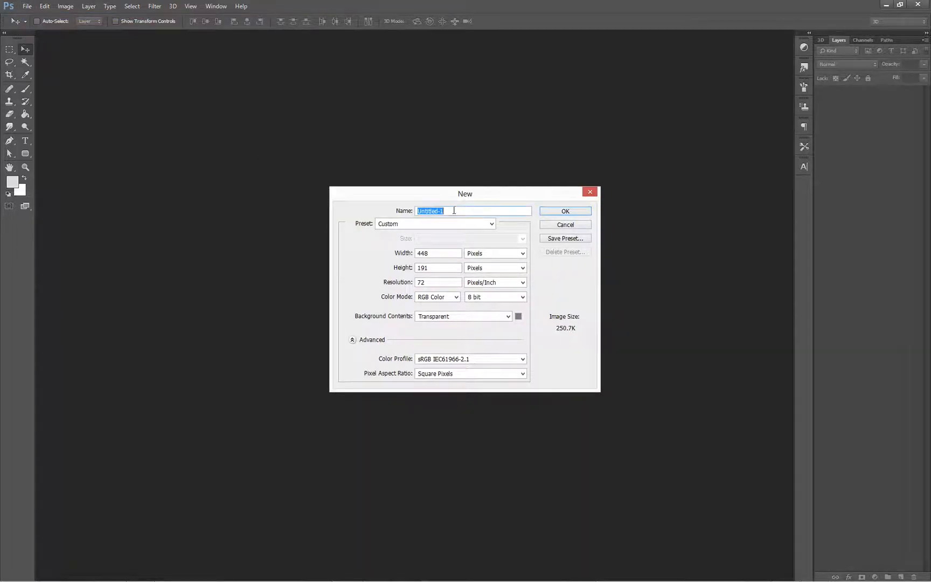
text(Button Design)
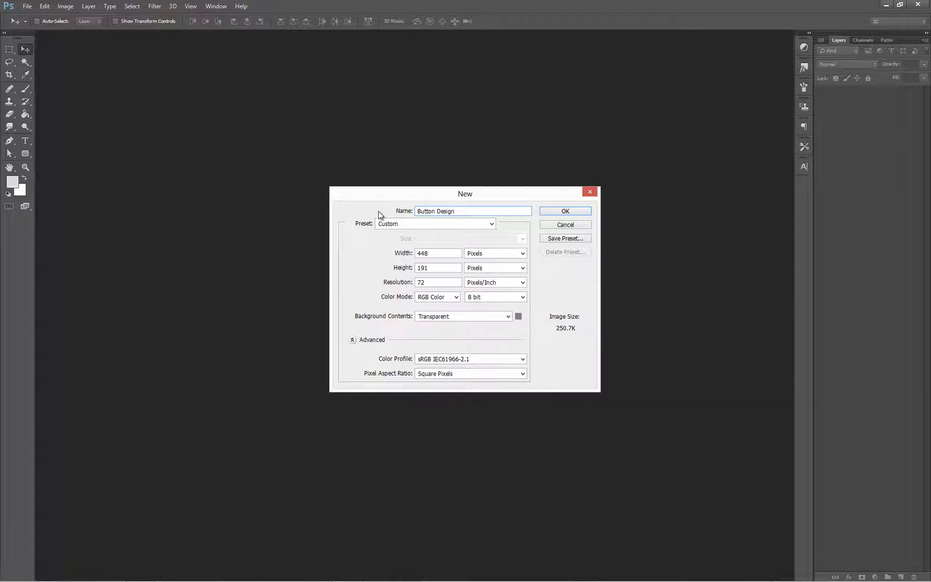
Set the new document's width to 1080 pixels and its height to 1920 pixels.
click(436, 254)
double_click(416, 251)
text(1080)
key(Tab)
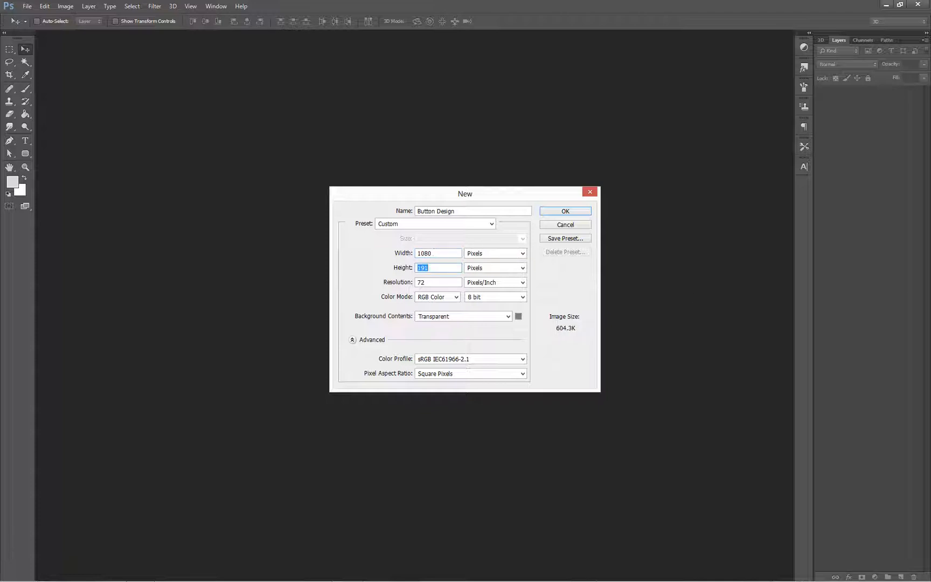
click(440, 268)
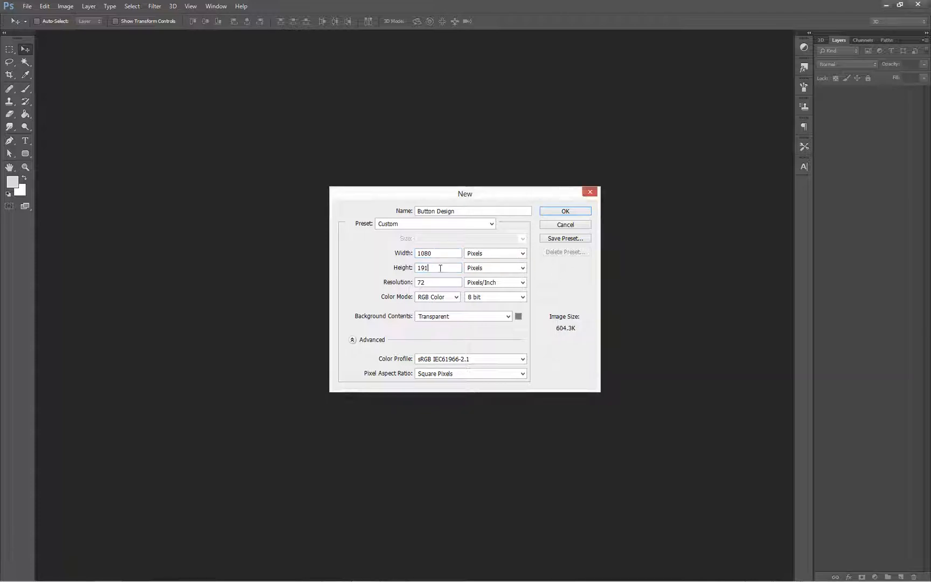
key(BackSpace)
text(20)
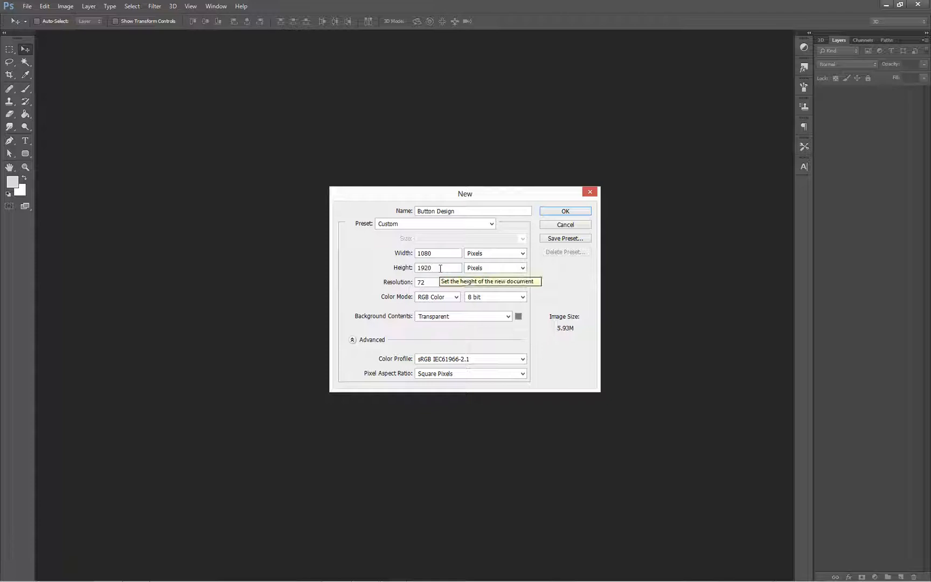
click(440, 256)
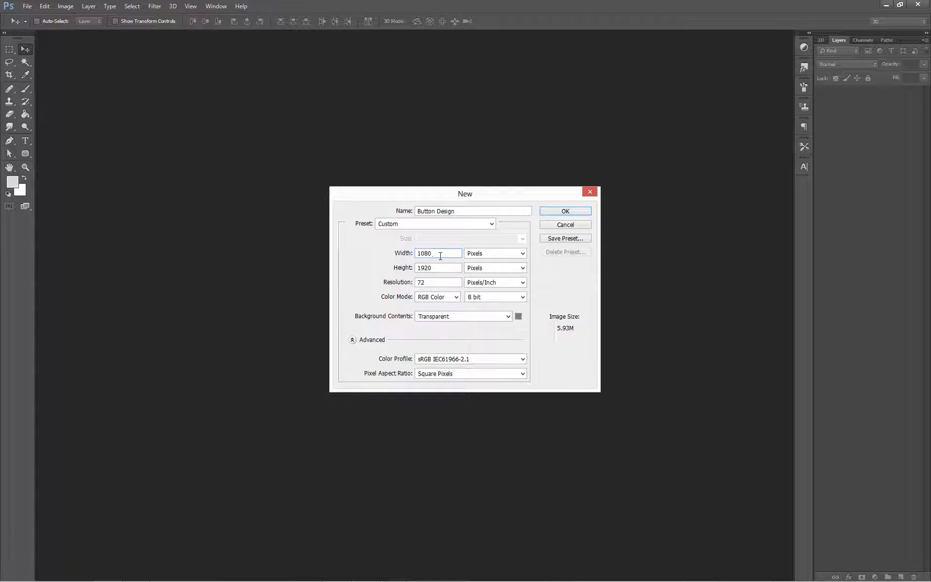
click(439, 268)
click(436, 255)
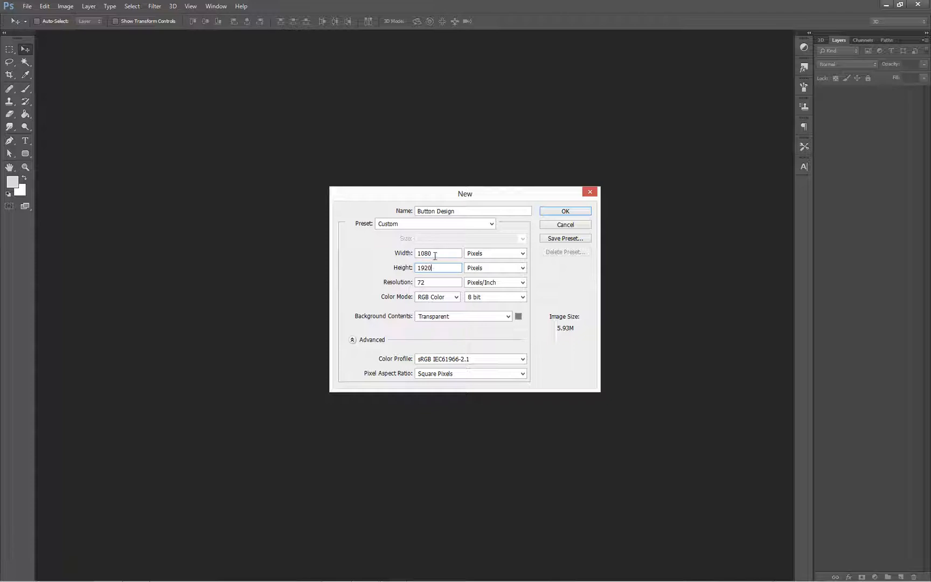
Create the document with a resolution of 72 pixels/inch and transparent background contents.
double_click(420, 282)
text(72)
click(437, 318)
click(444, 318)
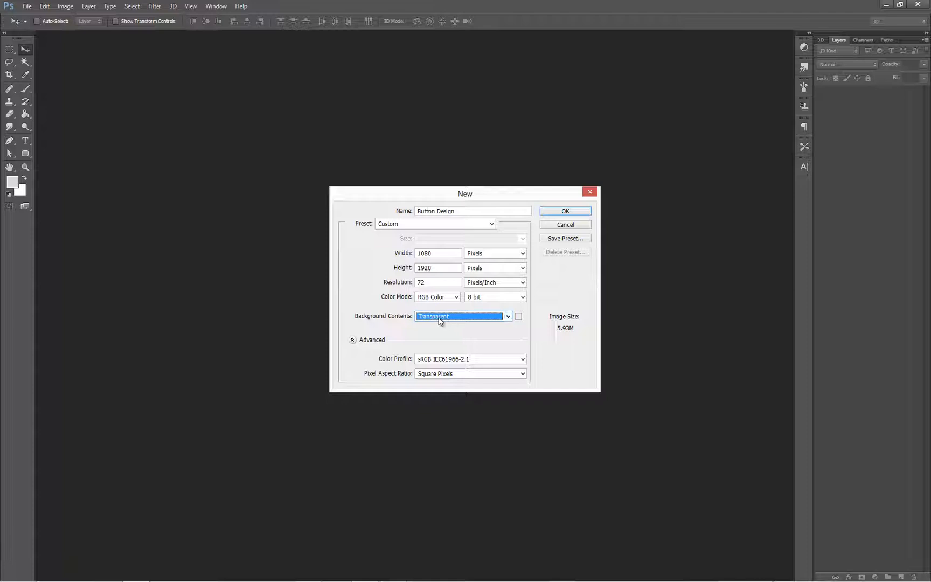
click(437, 318)
click(437, 317)
click(566, 211)
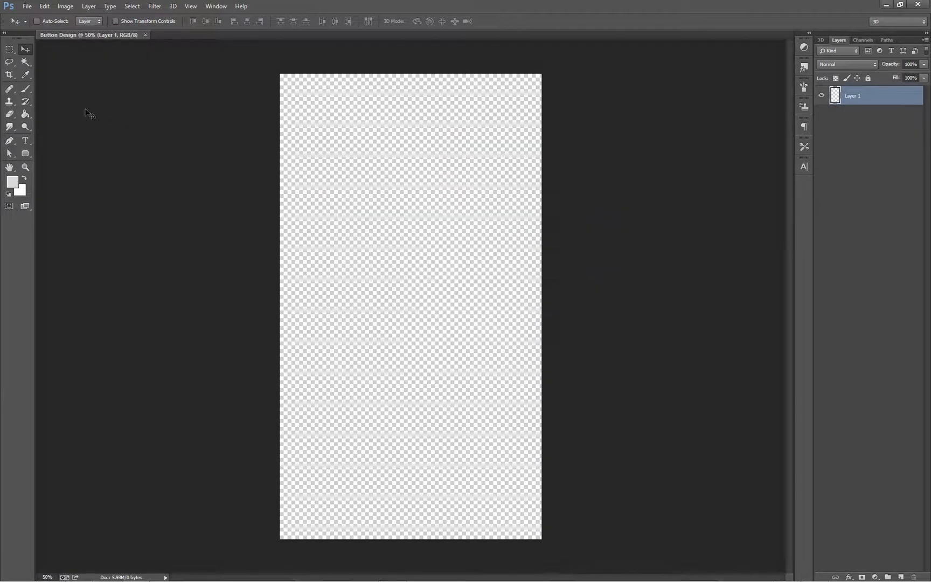
Fill the empty layer with light grey #cecece using the Paint Bucket.
click(27, 114)
right_click(27, 114)
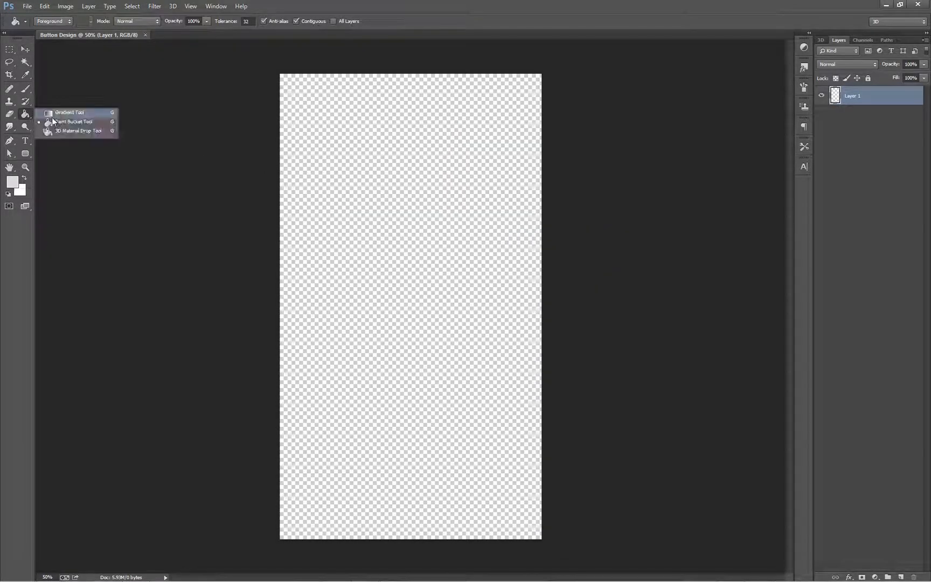
click(53, 123)
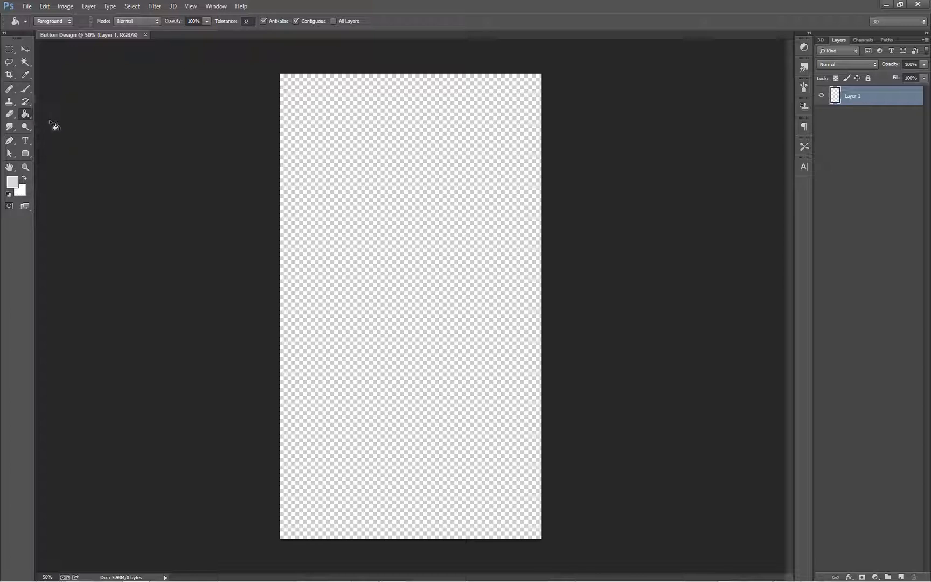
click(12, 182)
drag(539, 334, 388, 207)
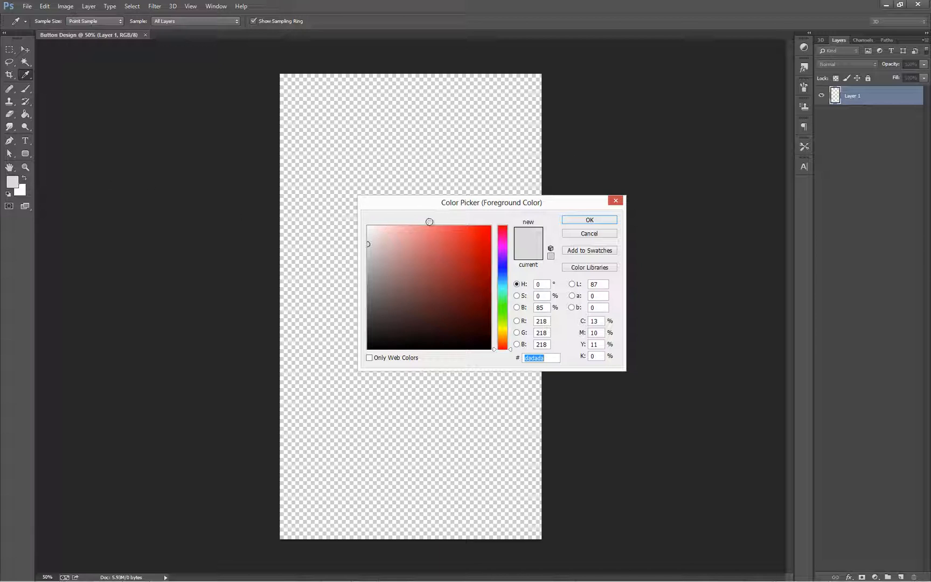
drag(365, 247, 359, 249)
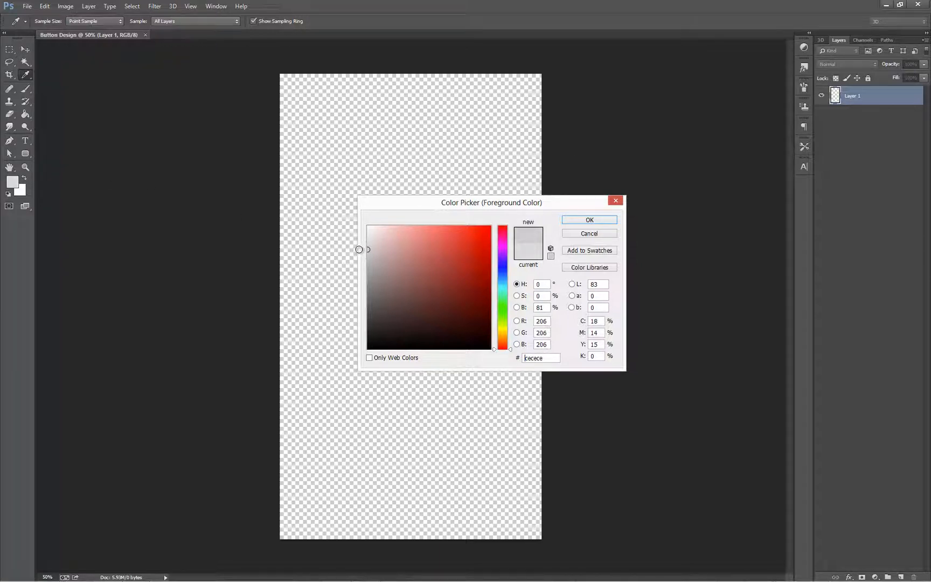
double_click(546, 360)
click(548, 359)
click(588, 220)
key(g)
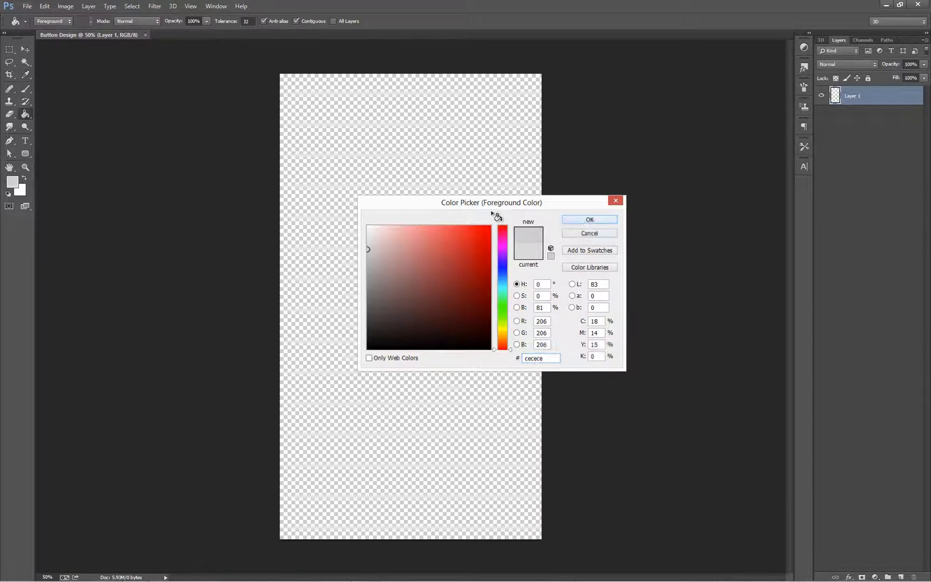
click(372, 204)
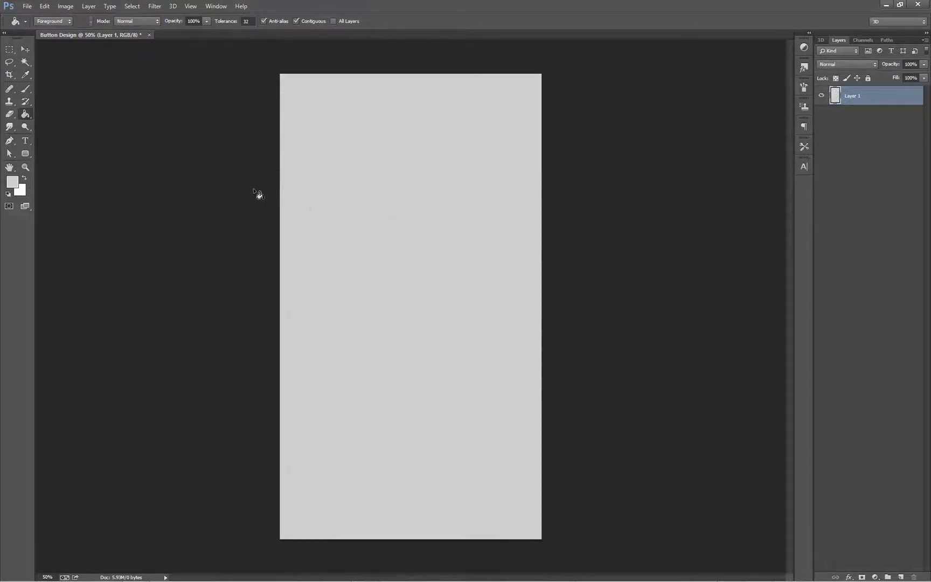
Draw a horizontal rounded rectangle about 782 by 160 px with a 200 px radius, slightly above the canvas centre.
click(24, 153)
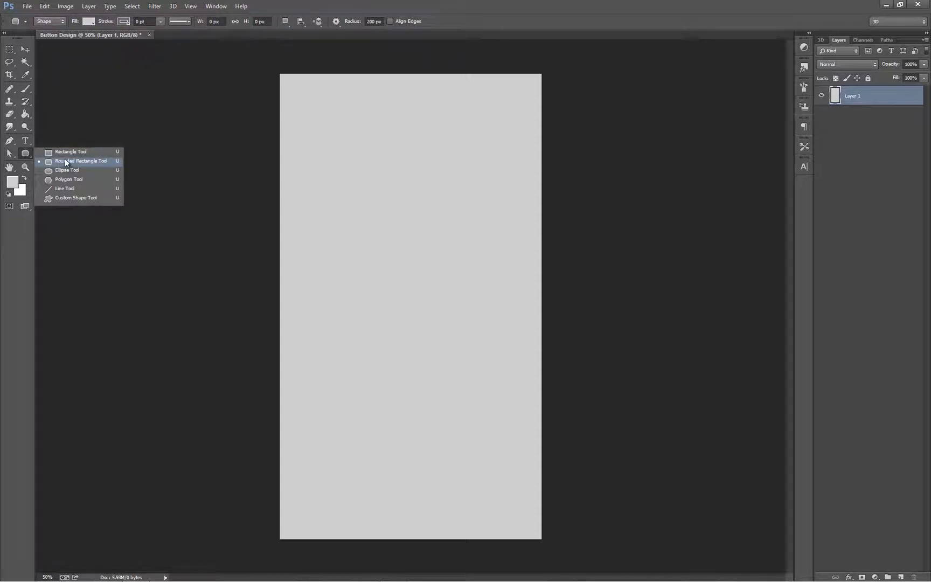
click(65, 161)
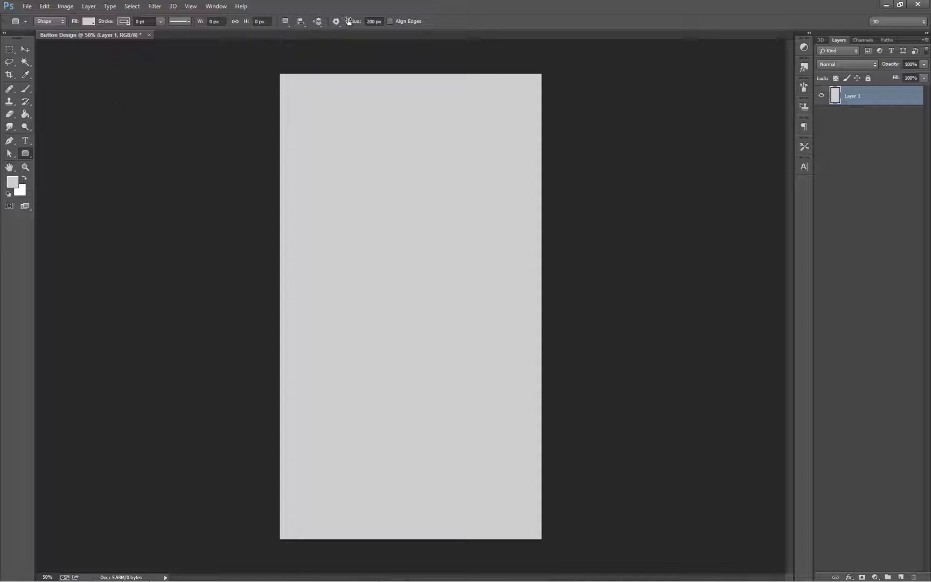
drag(374, 20, 366, 18)
drag(317, 236, 506, 274)
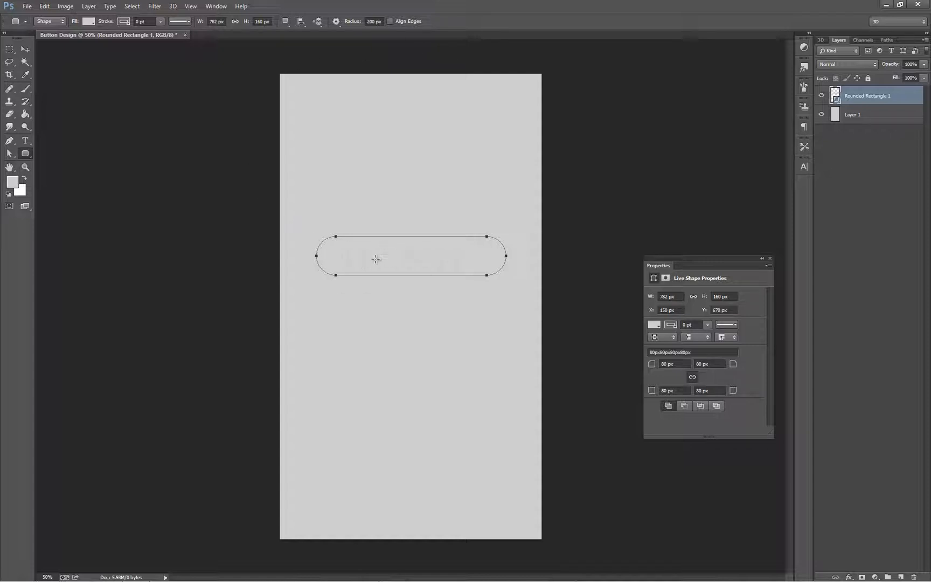
Rename the rounded rectangle layer as Button Background and the grey fill layer as BG.
click(26, 51)
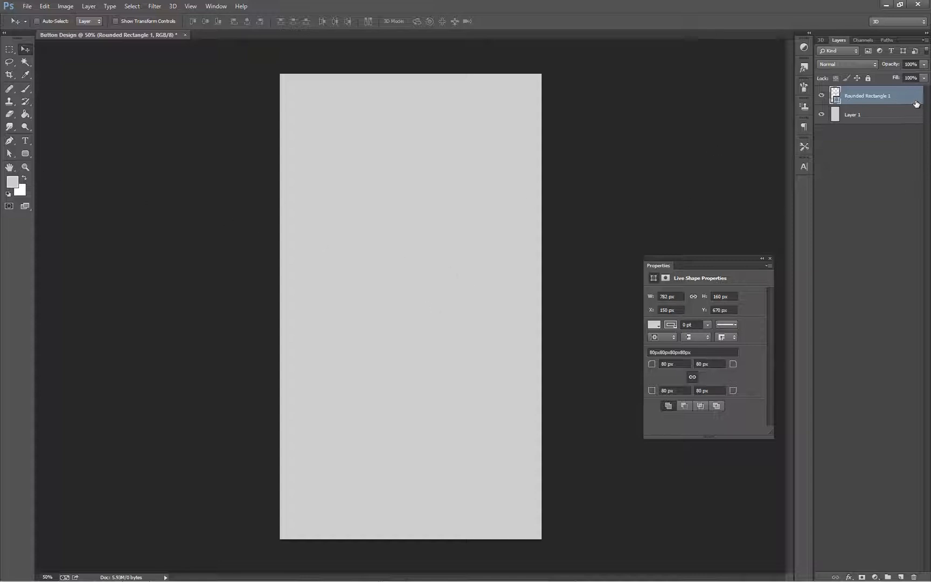
double_click(884, 95)
text(Button Background)
key(Return)
double_click(858, 116)
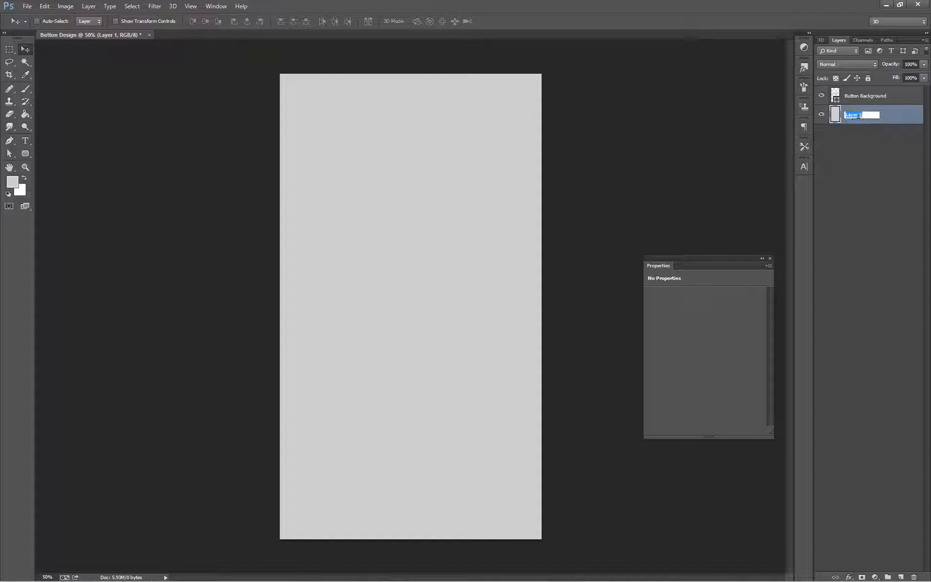
text(BG)
key(Return)
Add a Gradient Overlay layer style to the Button Background layer and reverse the gradient.
click(910, 102)
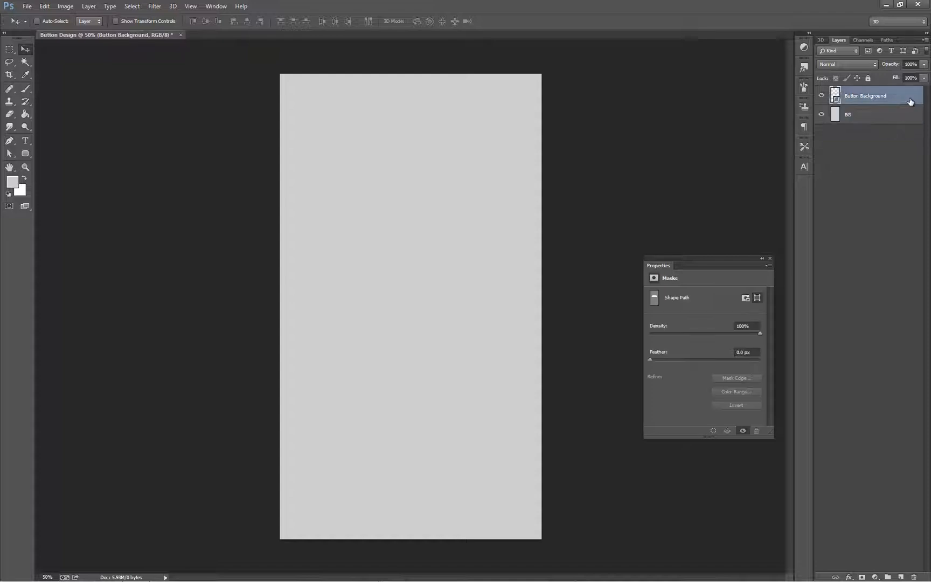
double_click(919, 98)
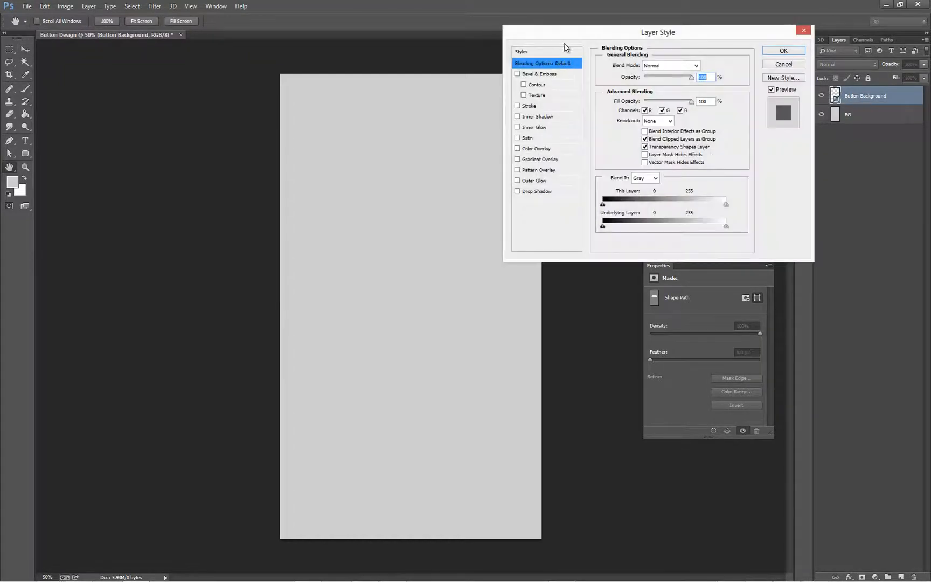
drag(564, 40, 599, 188)
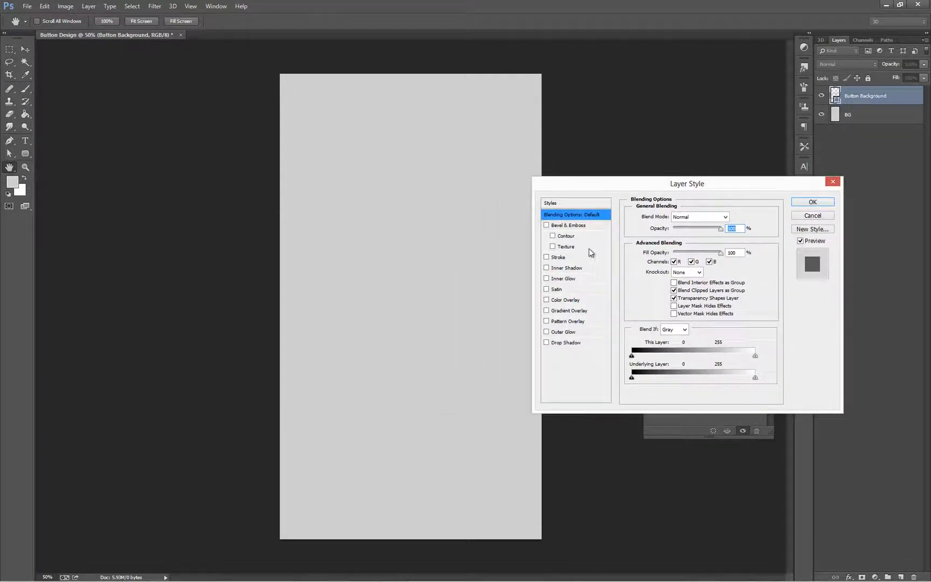
click(570, 312)
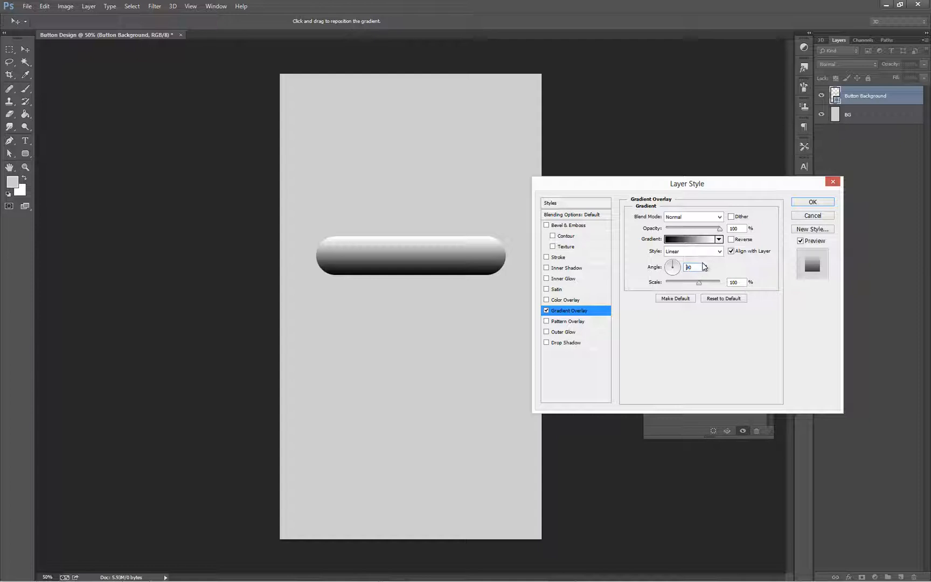
click(731, 239)
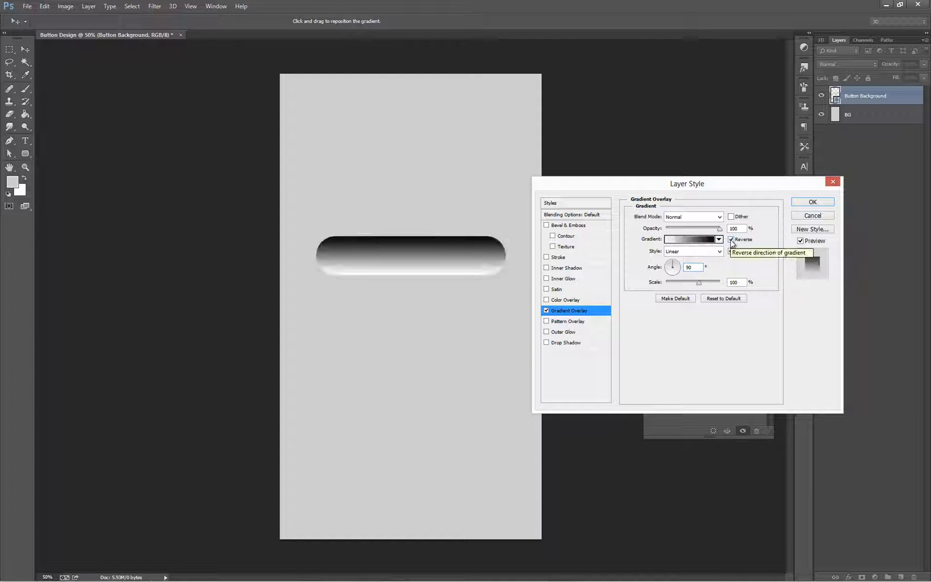
Change the black colour stop of the overlay gradient to grey #b3b3b3.
click(693, 242)
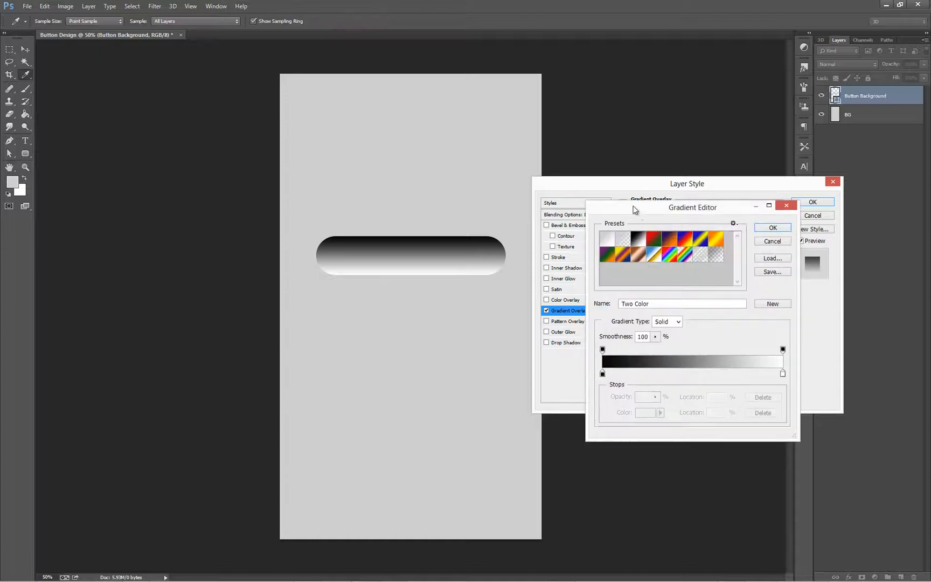
drag(639, 211, 577, 188)
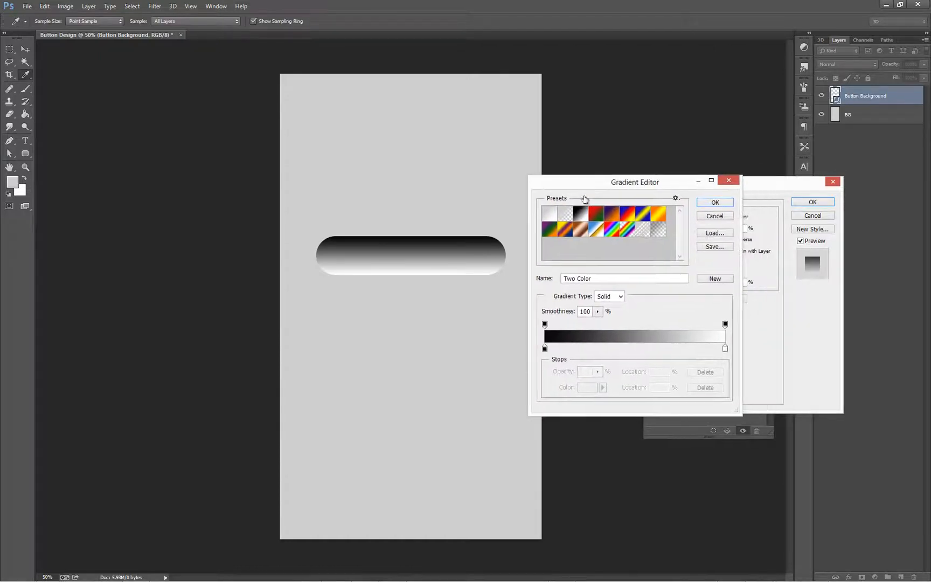
click(545, 348)
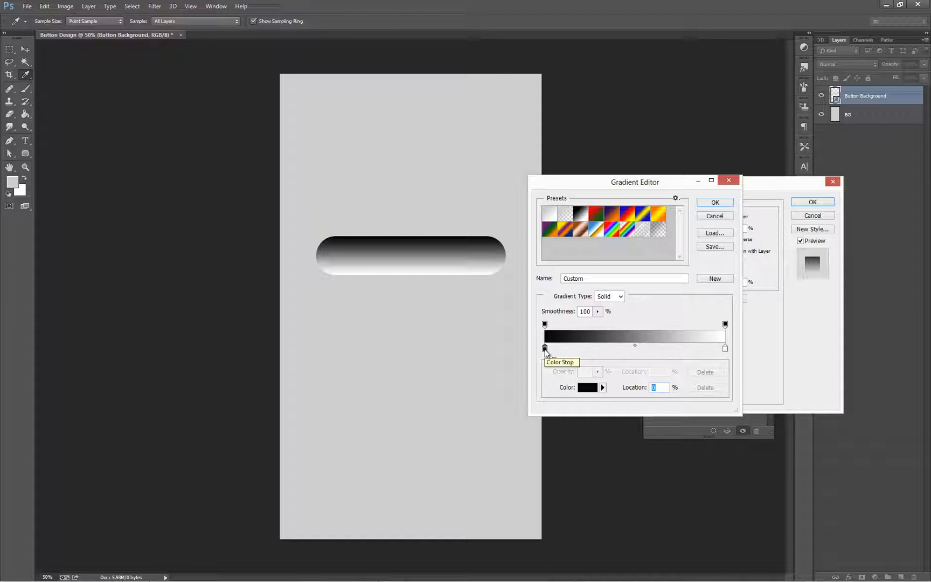
double_click(544, 349)
drag(499, 204, 619, 286)
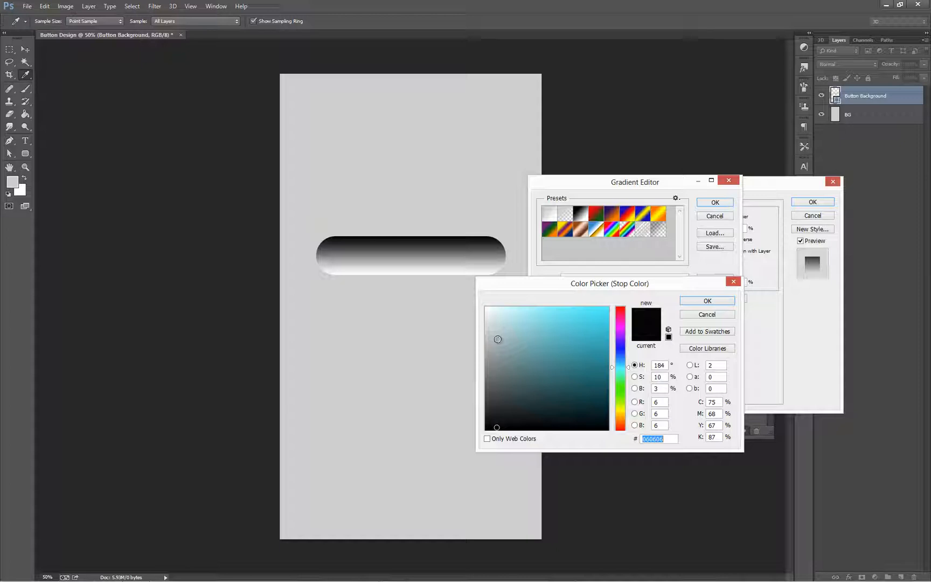
drag(489, 310, 468, 293)
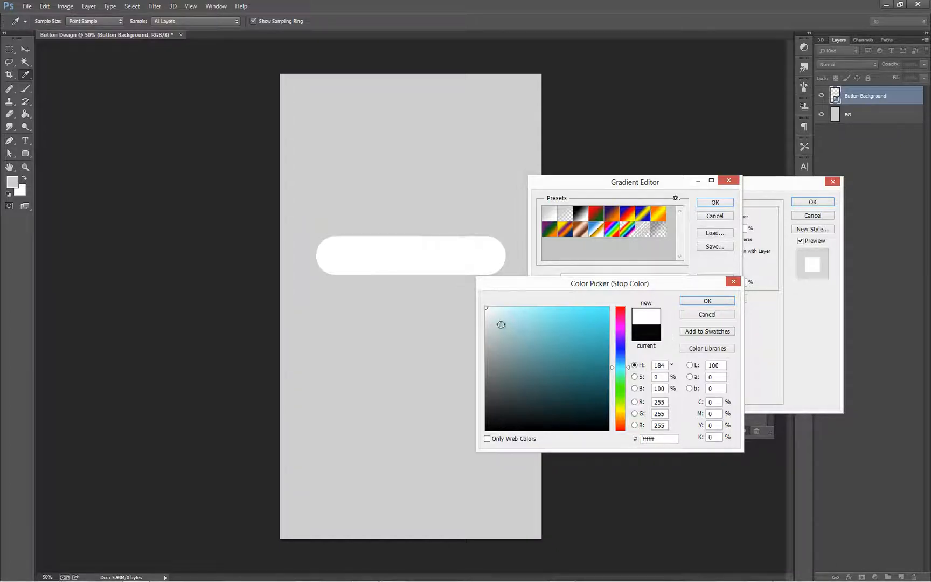
mouse_move(498, 323)
mouse_down()
mouse_move(478, 321)
mouse_move(481, 343)
mouse_up()
drag(490, 341, 476, 344)
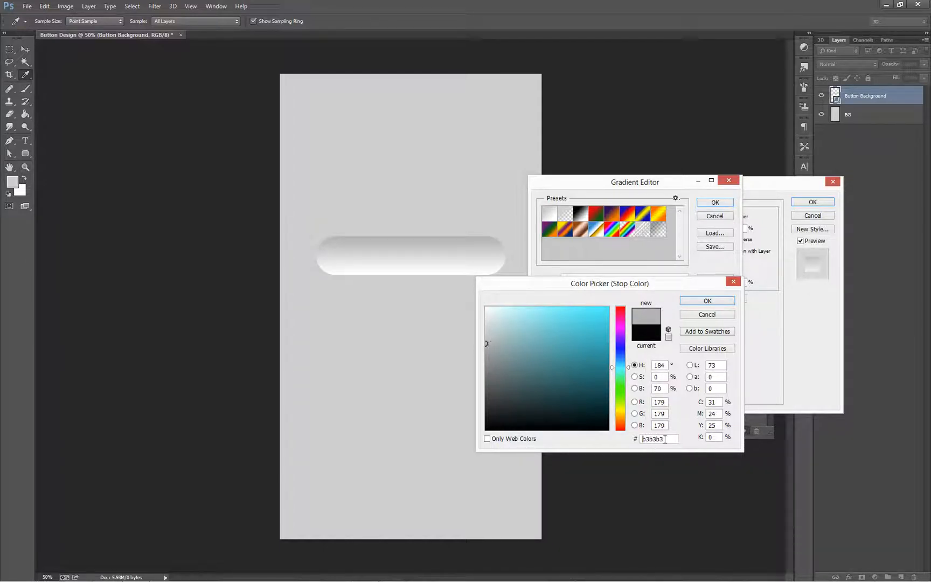
click(707, 302)
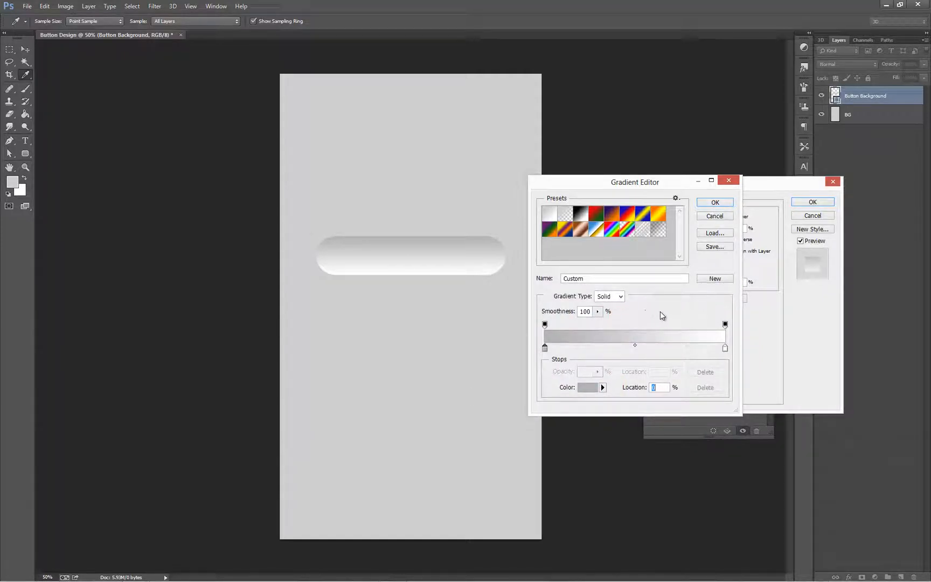
Change the white colour stop of the overlay gradient to light grey #efefef and accept the gradient.
double_click(725, 348)
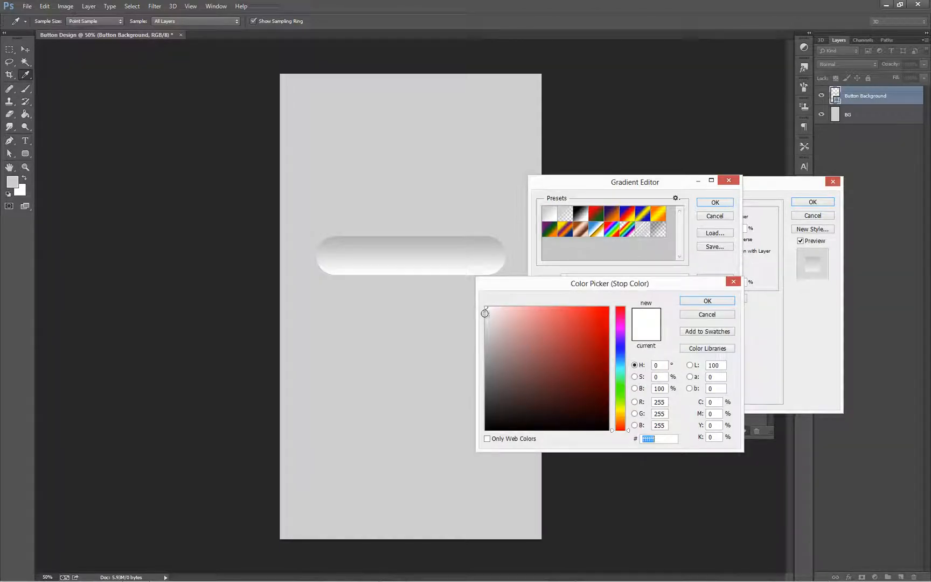
click(486, 314)
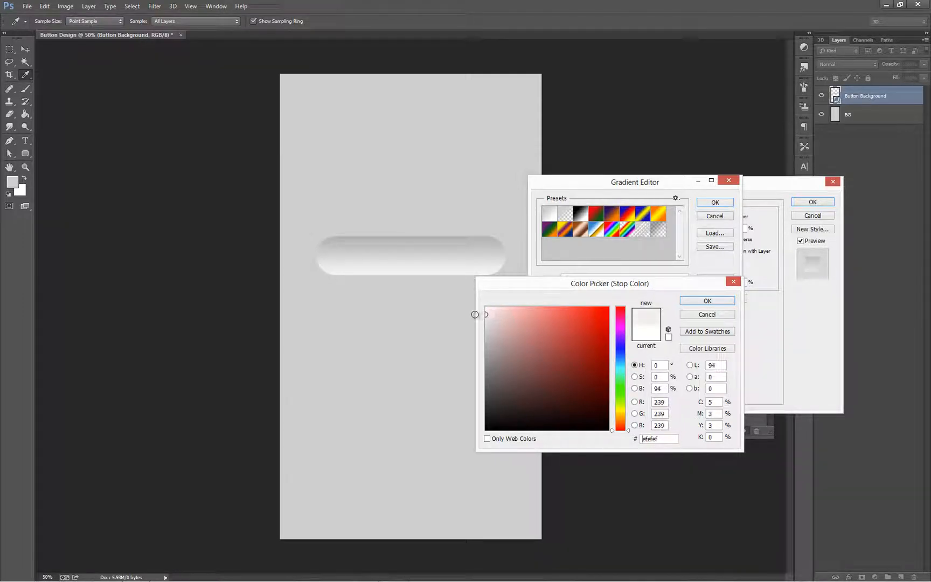
click(707, 300)
click(716, 203)
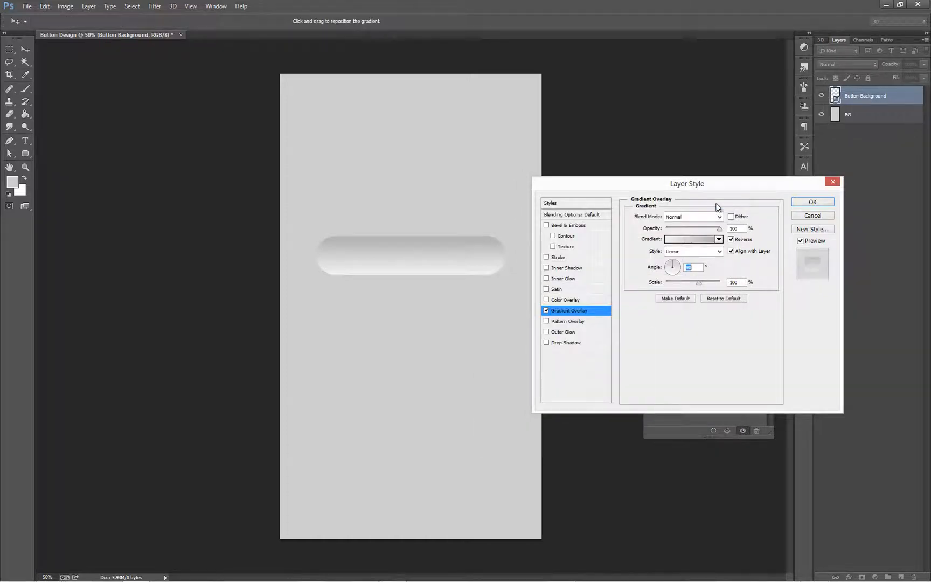
Add an Inner Shadow to the Button Background layer with Normal blend mode, size 0 px and distance 1 px.
click(547, 268)
click(565, 267)
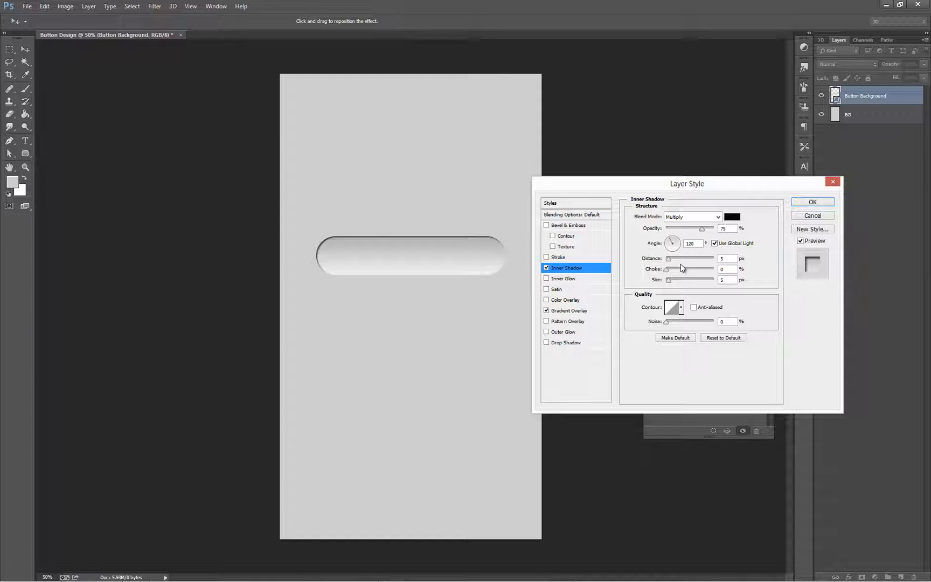
click(710, 217)
click(706, 229)
click(728, 280)
text(0)
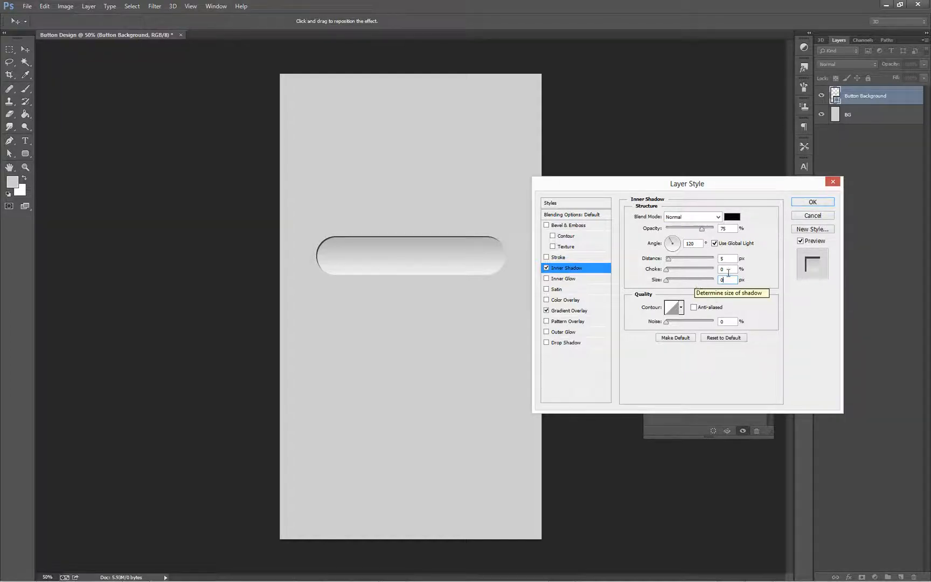
click(728, 258)
text(1)
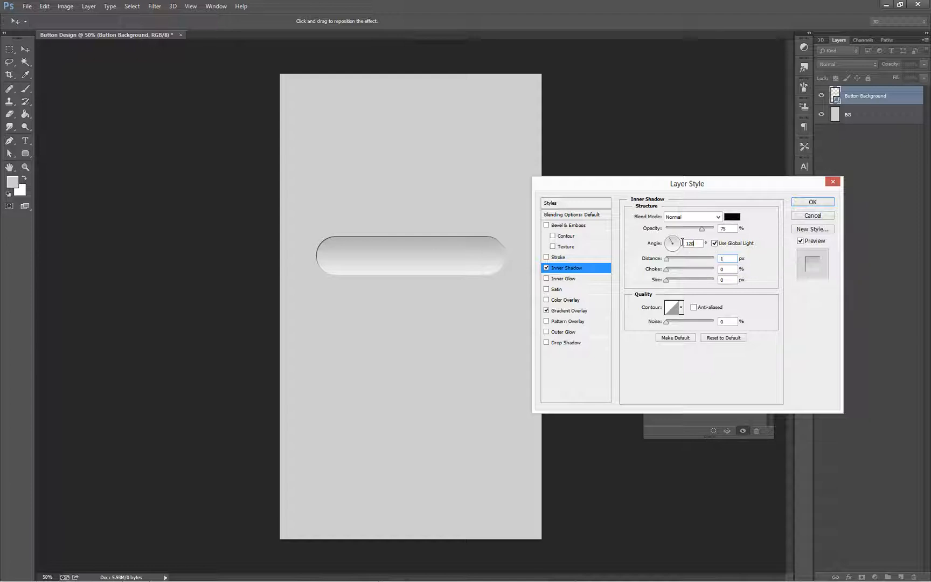
Set the inner shadow's angle to 90° and lower its opacity to about 8%.
double_click(688, 243)
text(90)
drag(702, 229, 670, 228)
Add a Drop Shadow to the Button Background layer with Normal blend mode and white colour #ffffff.
click(547, 343)
click(567, 343)
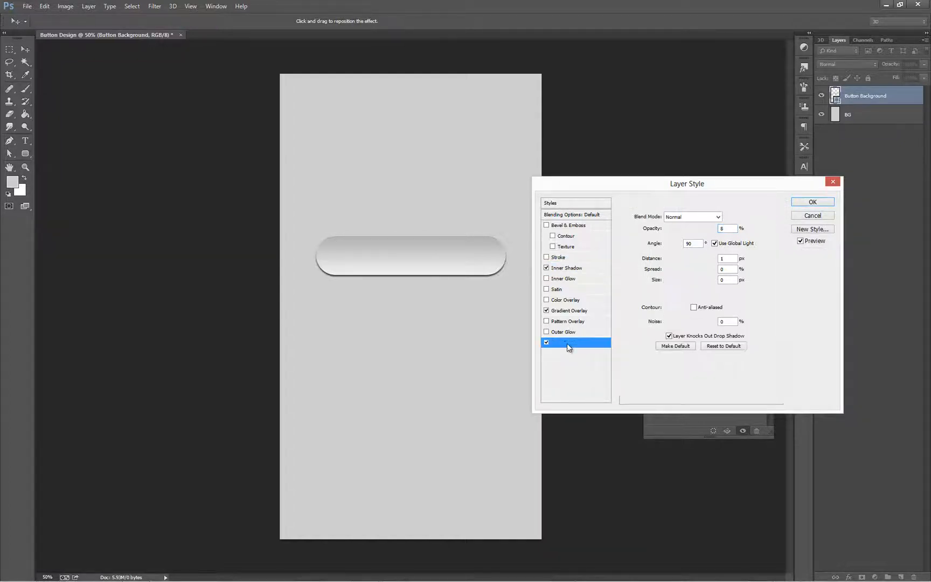
click(685, 220)
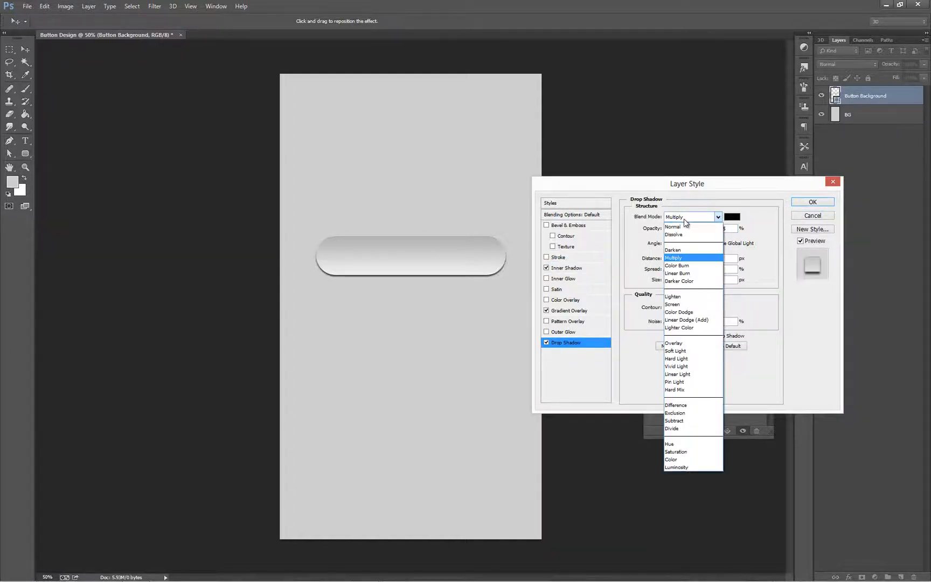
click(680, 227)
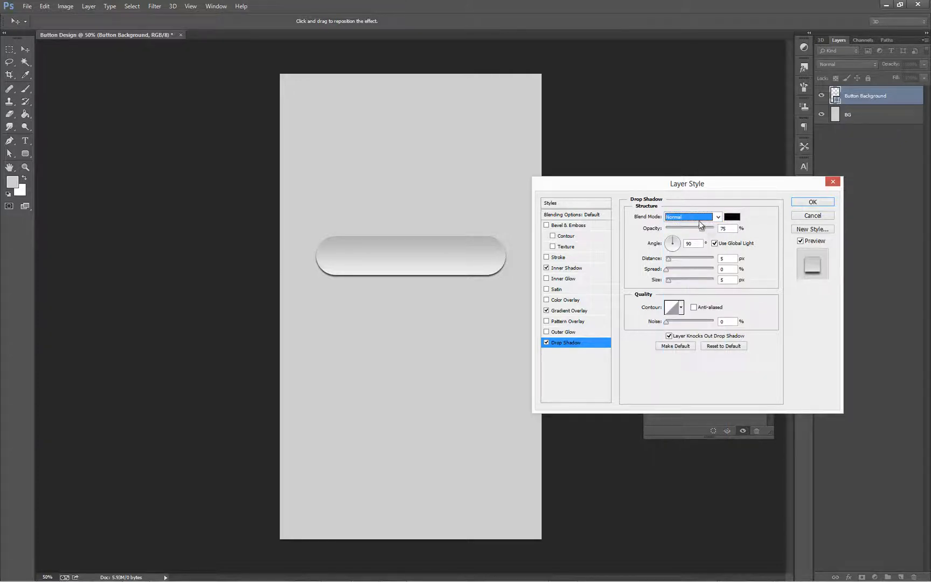
click(695, 217)
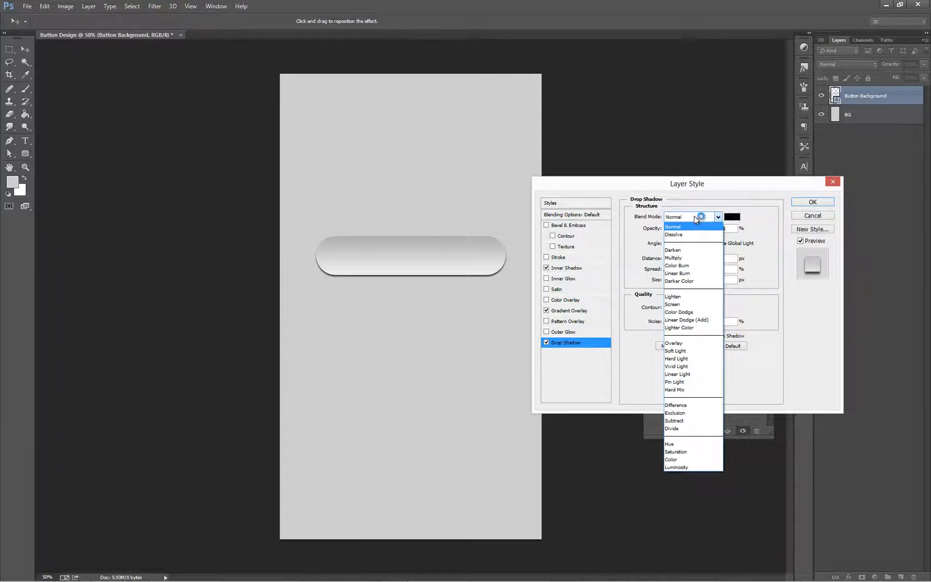
click(694, 216)
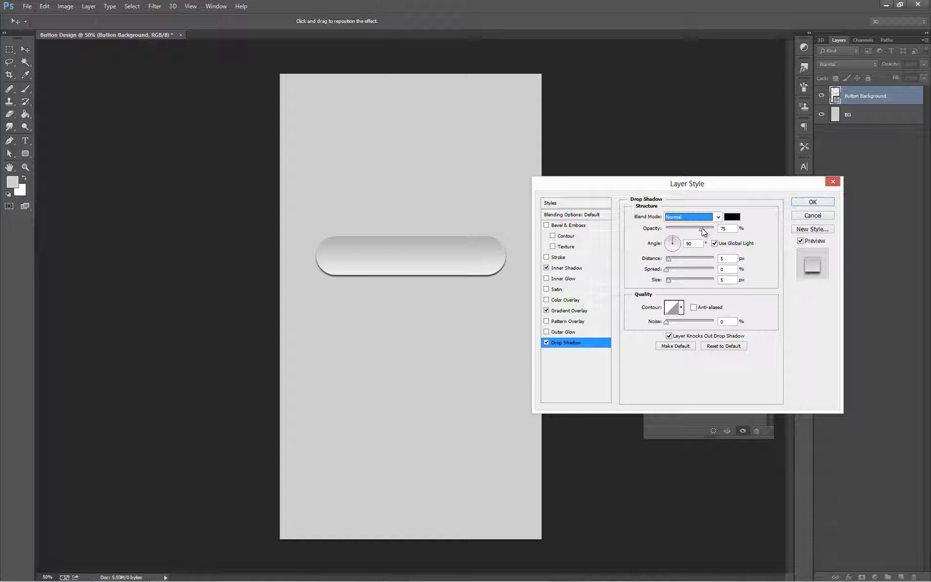
key(Tab)
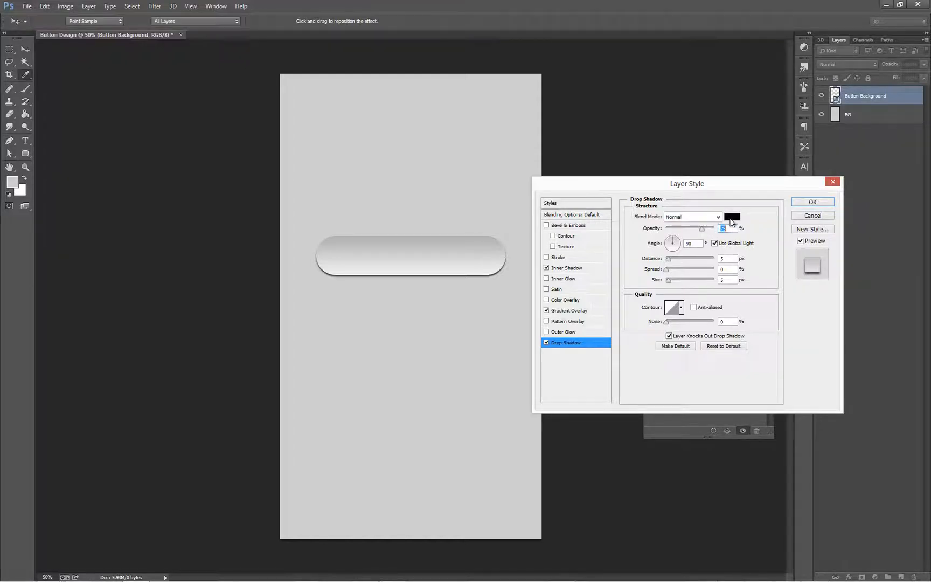
click(731, 217)
text(ffffff)
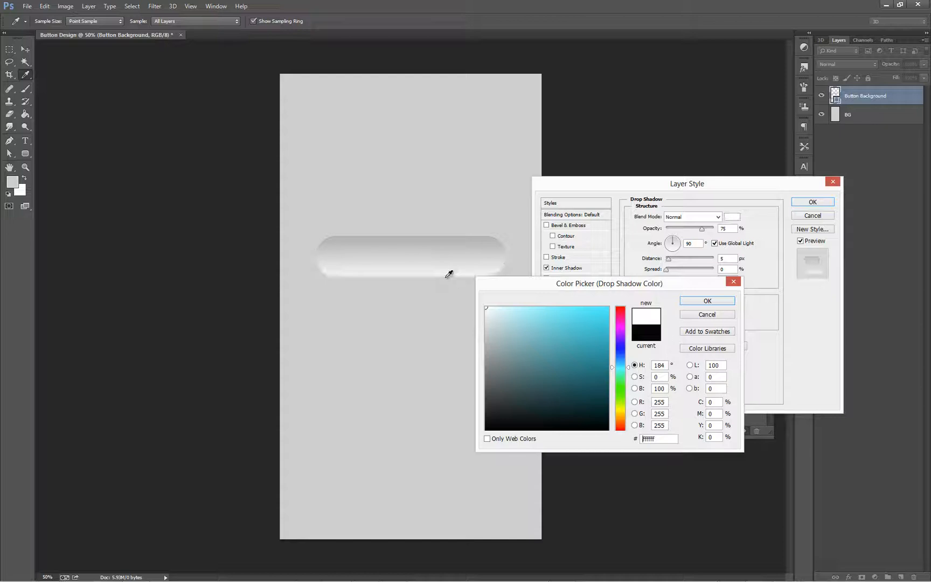
click(695, 300)
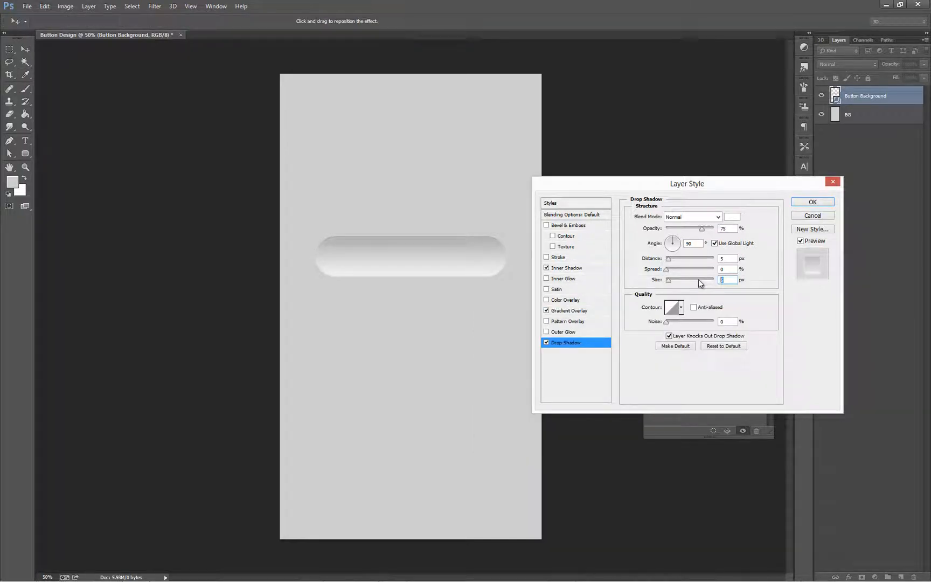
Set the drop shadow's size to 0 px, distance to 2 px and opacity to 100%, and apply the layer style.
text(0)
double_click(726, 259)
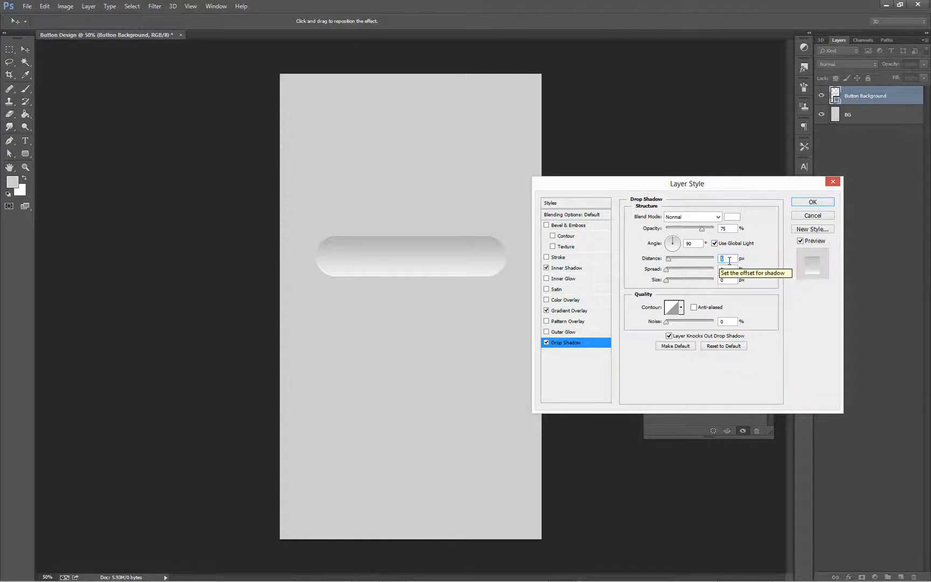
text(1)
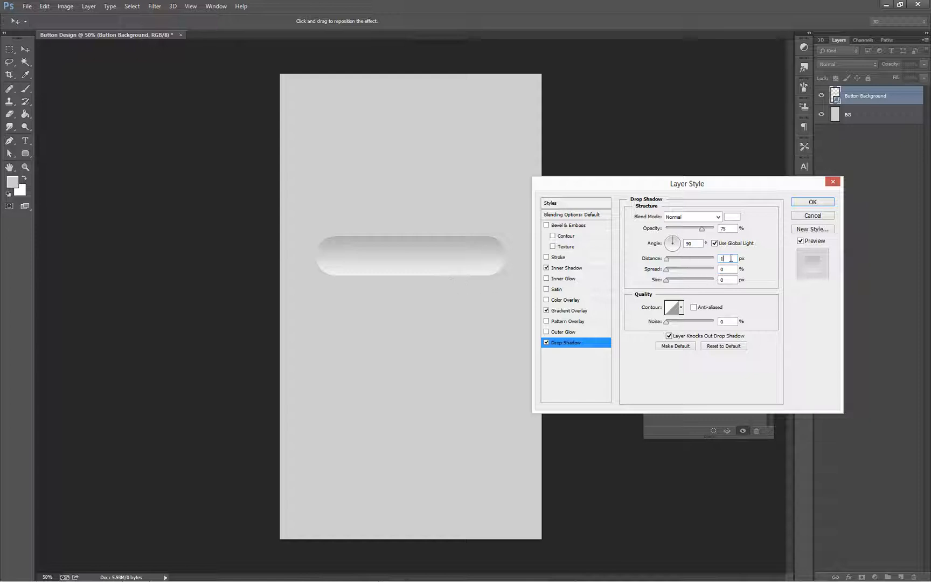
text(2)
drag(703, 229, 732, 229)
click(817, 206)
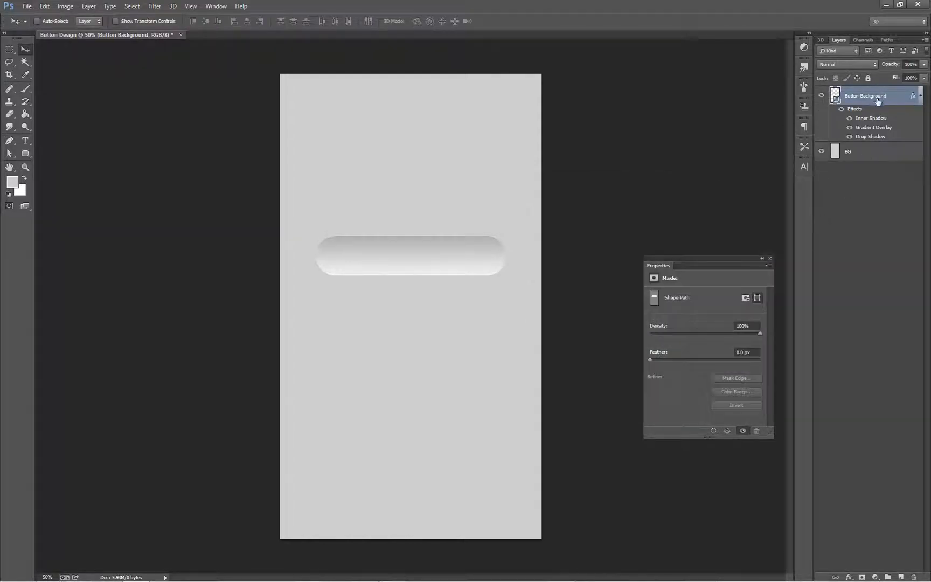
Draw a smaller rounded rectangle about 682 by 104 px inside the button background shape.
click(25, 153)
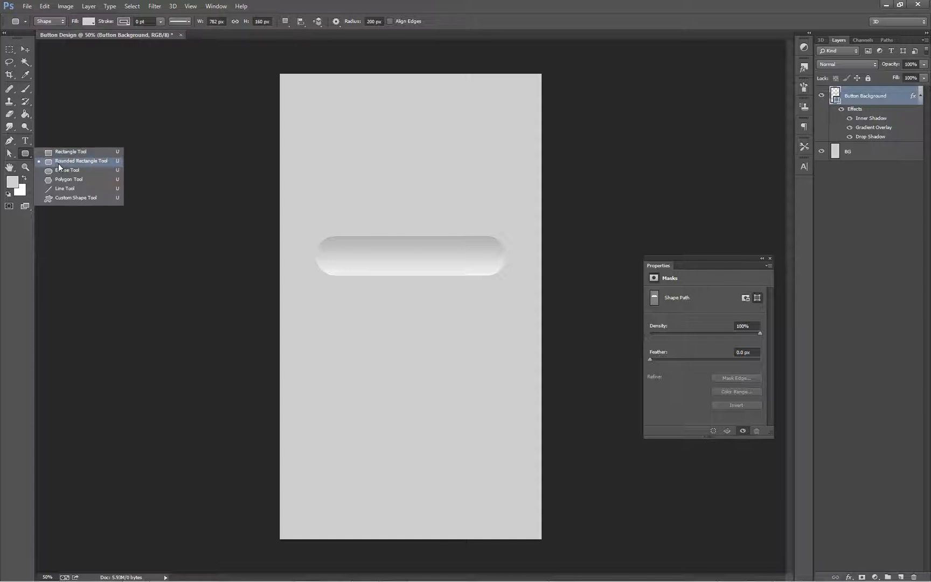
click(58, 163)
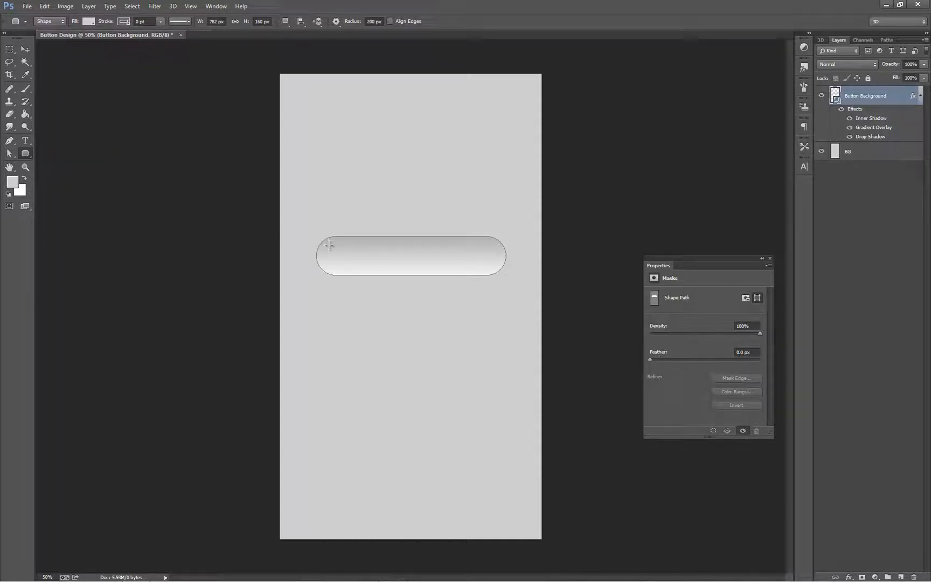
drag(328, 245, 494, 270)
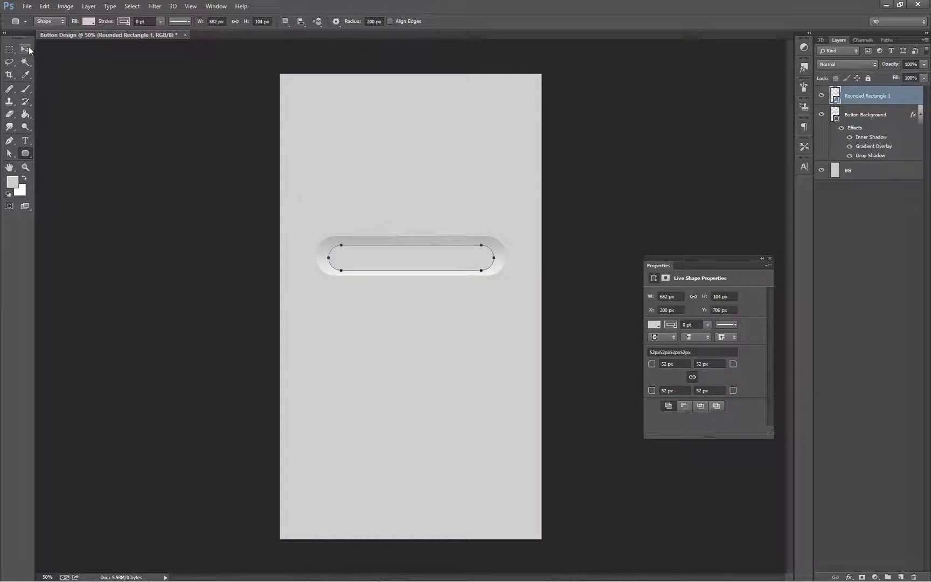
Nudge the inner rounded rectangle left and up to about X 194 px, Y 700 px.
click(29, 47)
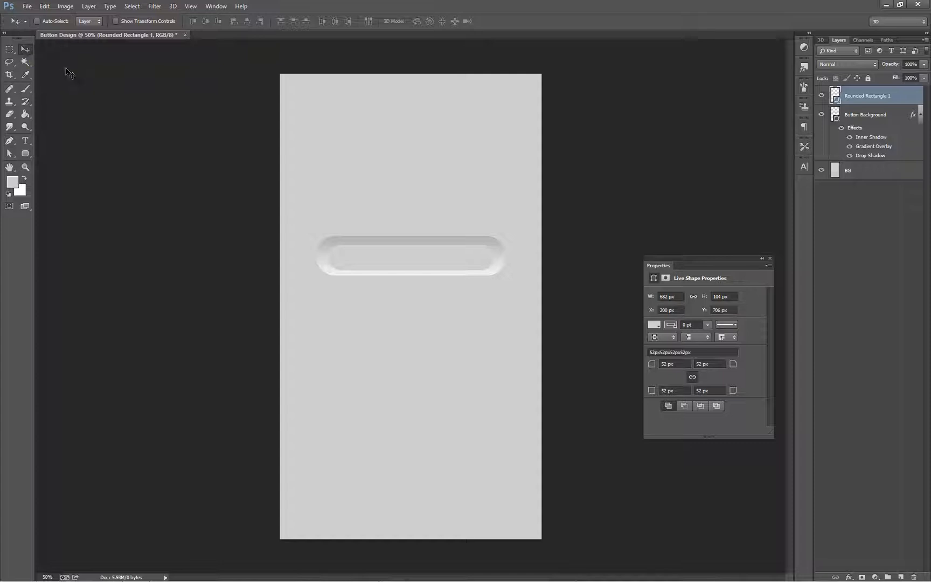
key(Left)
key(Left)
key(Up)
key(Up)
key(Up)
key(Up)
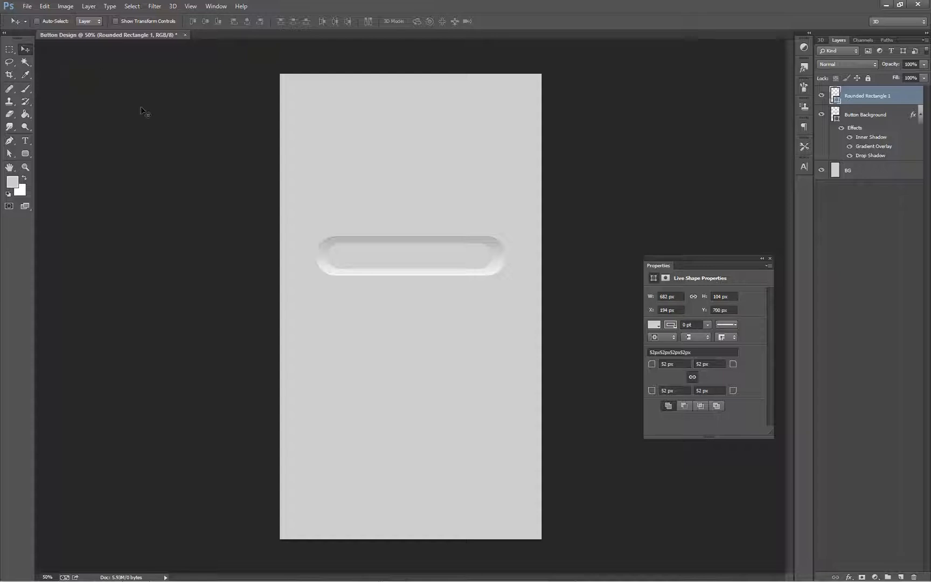
Stretch the inner rounded rectangle to the left by moving its left-end anchor points, so it starts at X 182 px.
click(9, 155)
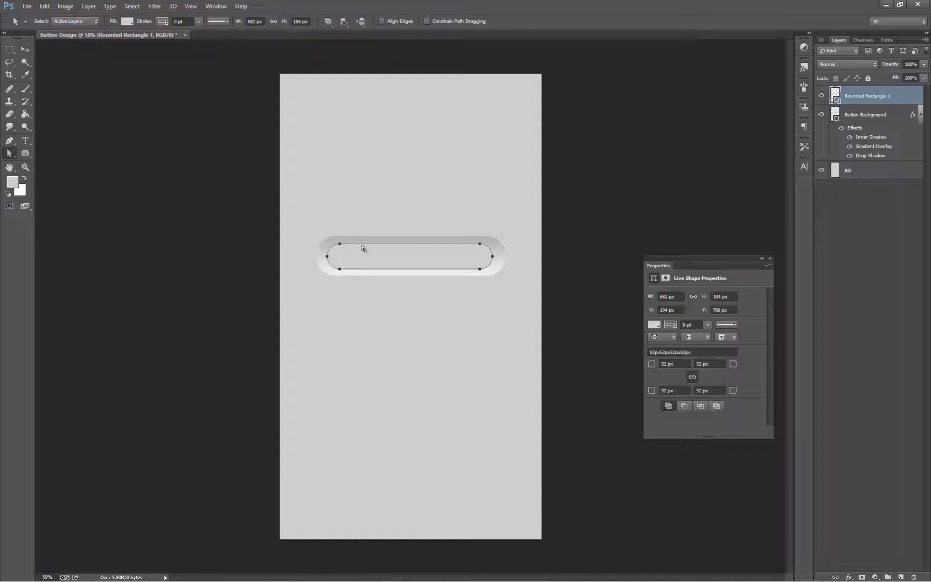
click(311, 236)
drag(9, 154, 49, 162)
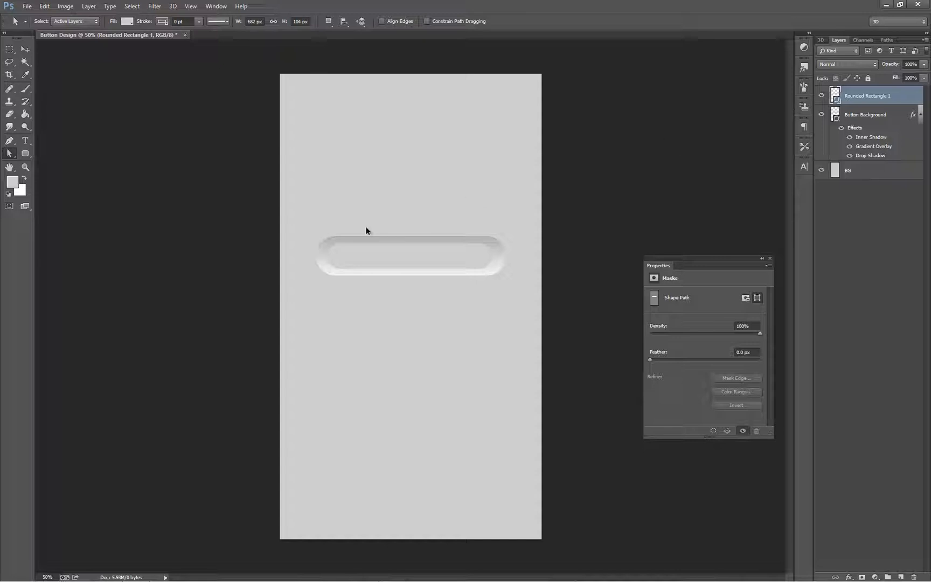
click(338, 254)
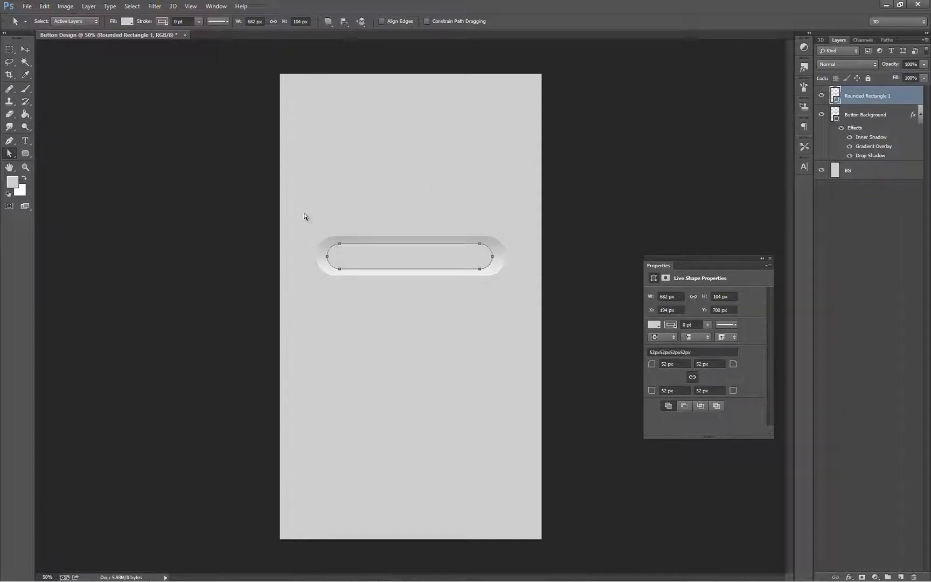
drag(304, 213, 379, 307)
key(Left)
key(Left)
key(Left)
key(Left)
key(Left)
key(Left)
Extend the inner rounded rectangle's right end outward by moving its anchor points, making the shape 712 px wide.
drag(526, 221, 472, 289)
key(Right)
key(Right)
key(Right)
key(Right)
key(Right)
key(Right)
click(27, 50)
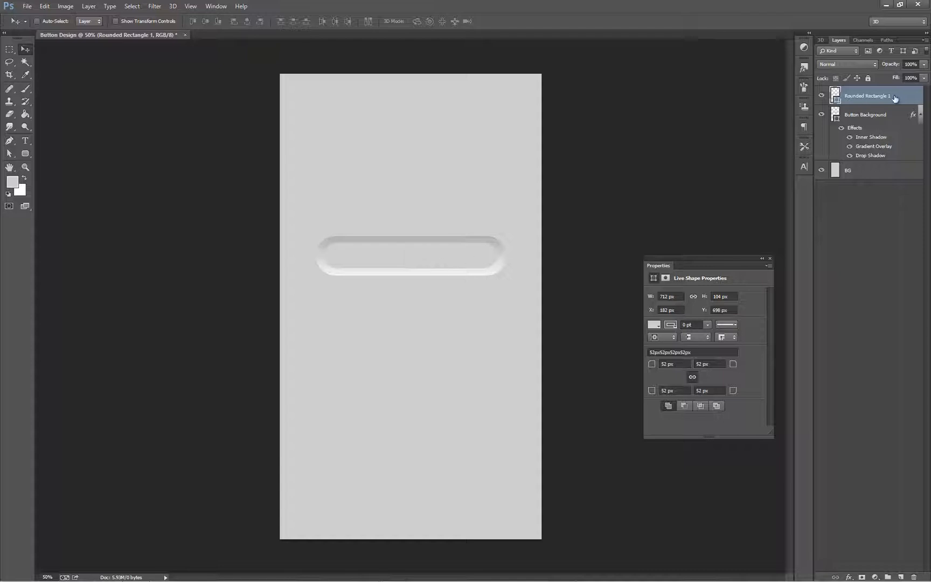
Copy the layer style of the Button Background layer.
click(888, 119)
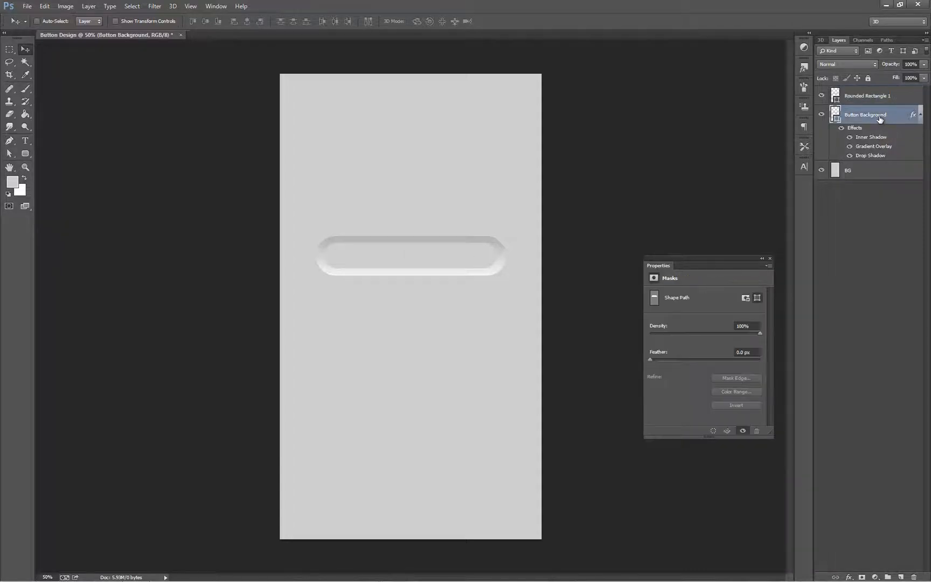
right_click(879, 117)
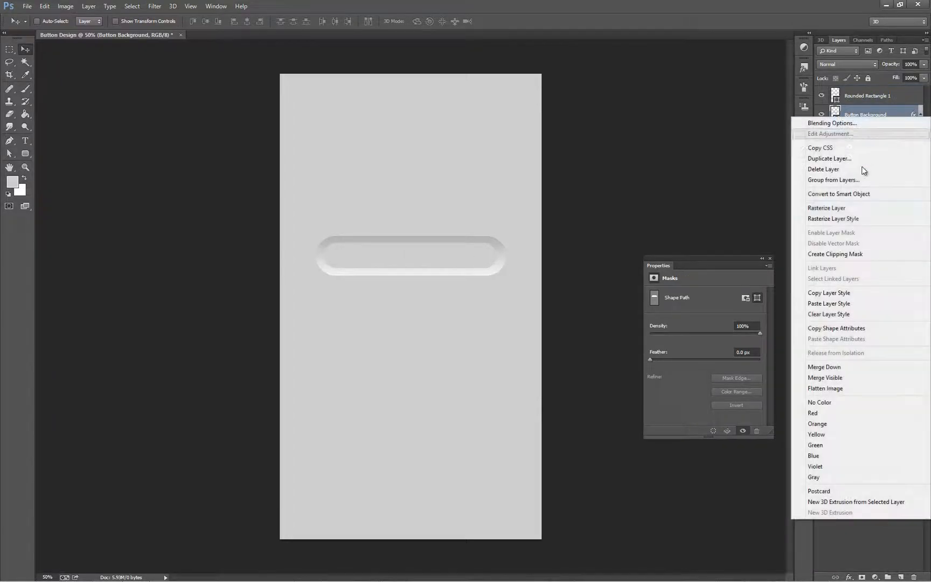
click(829, 293)
Rename the Rounded Rectangle 1 layer as Inner Button and paste the copied layer style onto it.
right_click(866, 97)
click(866, 97)
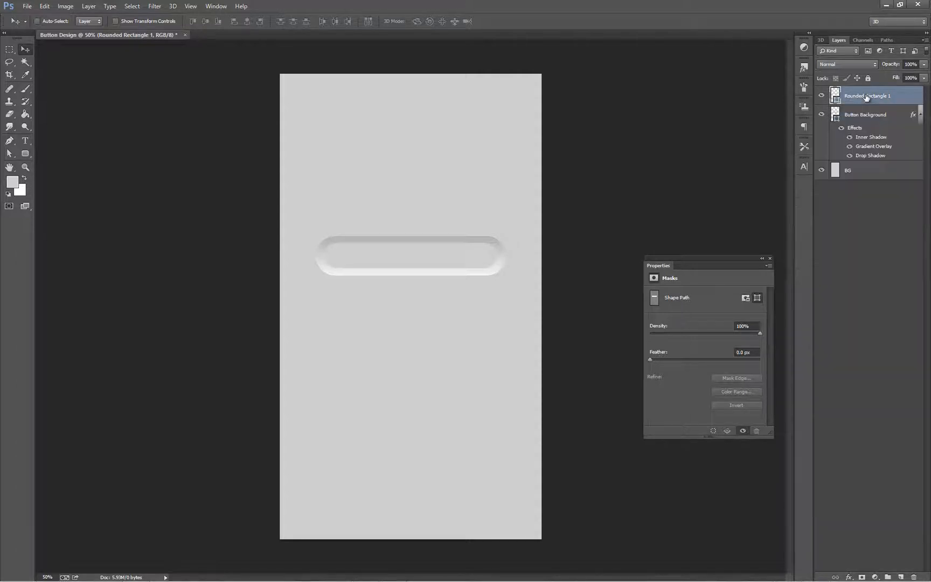
double_click(868, 95)
key(BackSpace)
text(Inner Button)
key(Return)
right_click(872, 98)
click(834, 281)
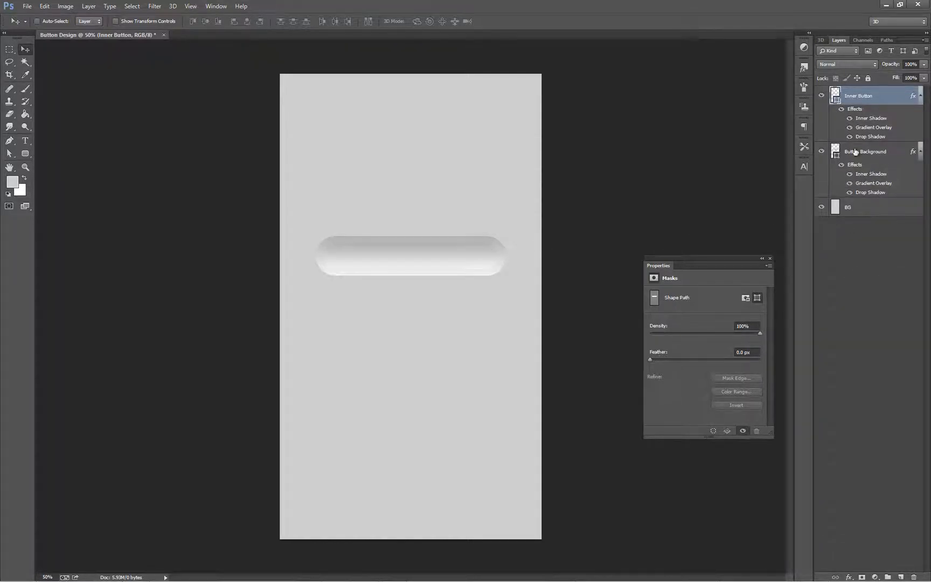
Turn off the Reverse option of the Inner Button layer's Gradient Overlay.
double_click(869, 128)
drag(613, 190, 588, 291)
click(629, 344)
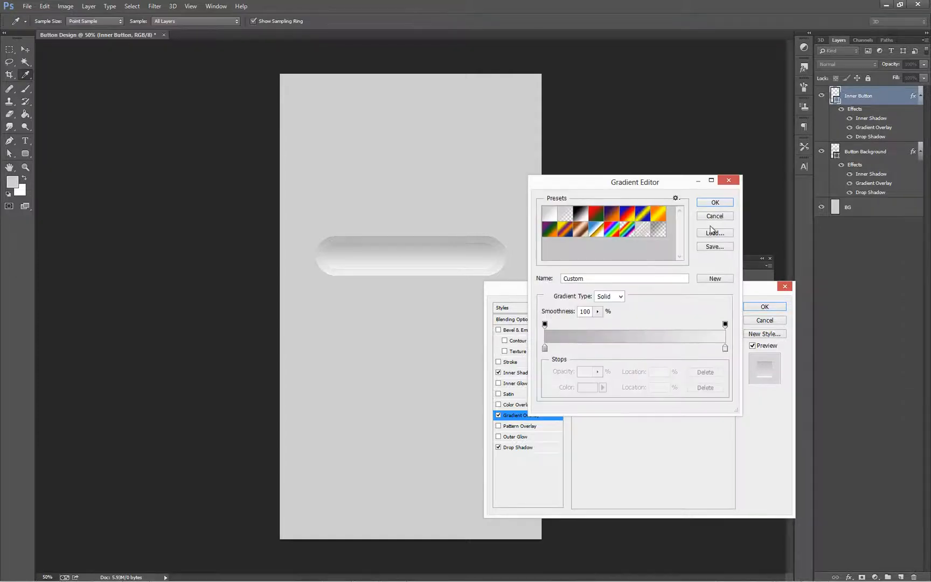
click(703, 187)
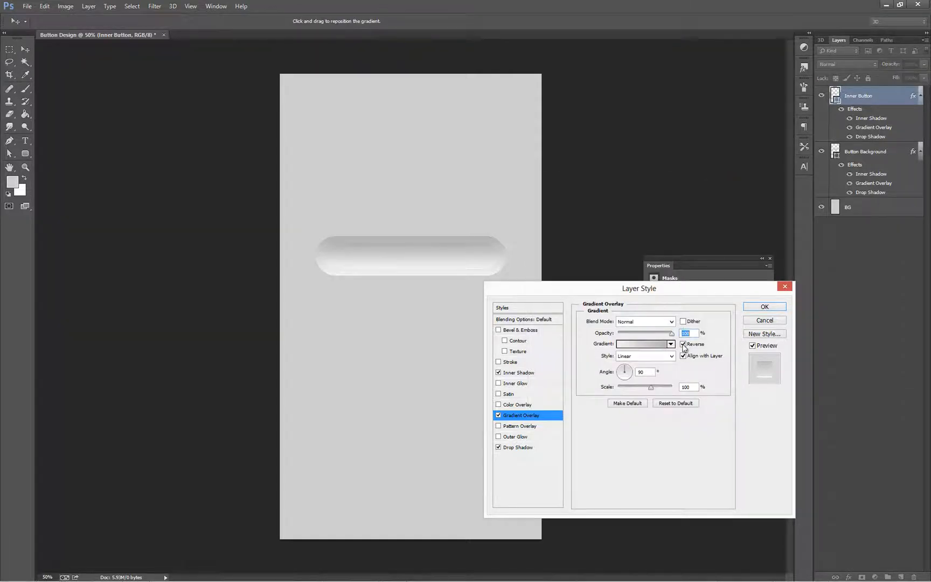
click(682, 344)
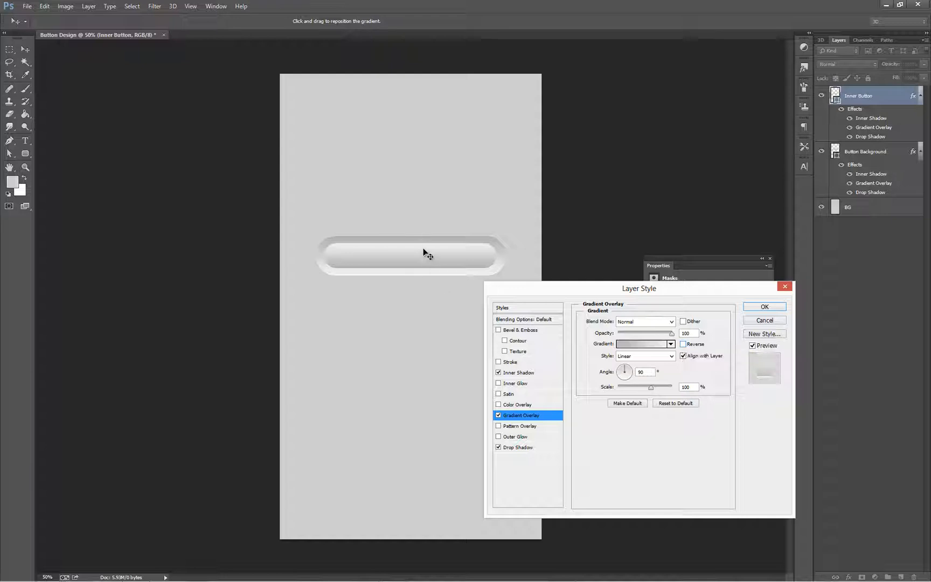
Set the dark stop of the Inner Button layer's Gradient Overlay to f2f2f2 and turn off its Inner Shadow.
click(630, 345)
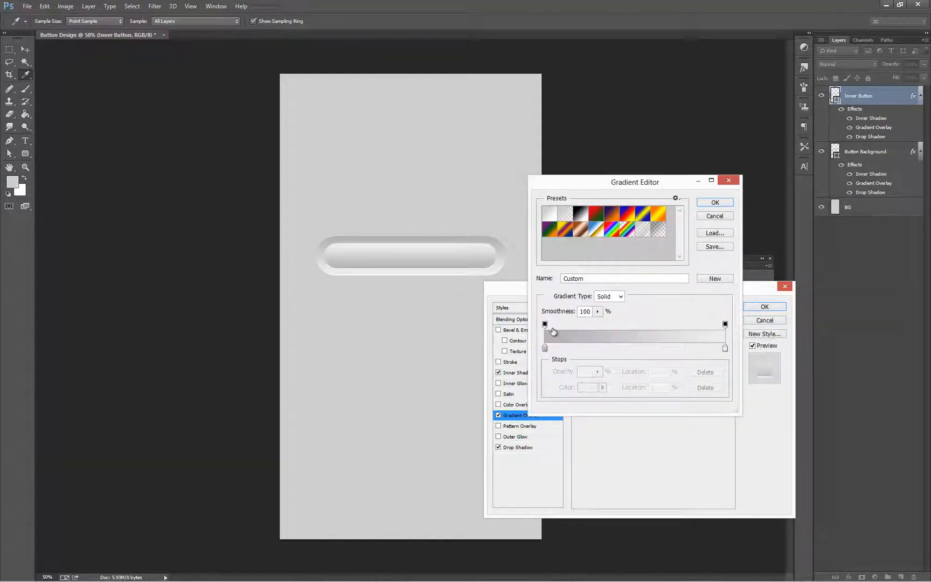
double_click(545, 347)
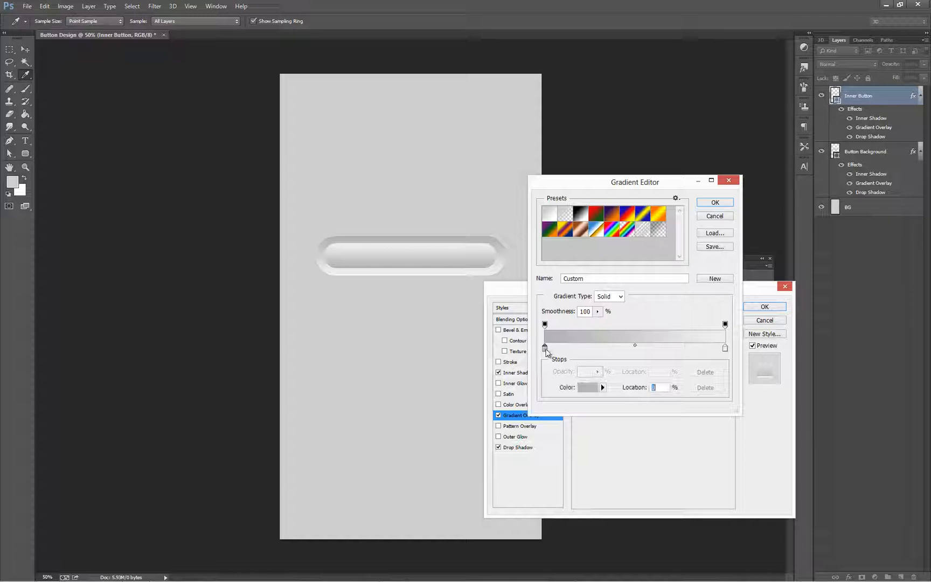
drag(491, 321, 480, 313)
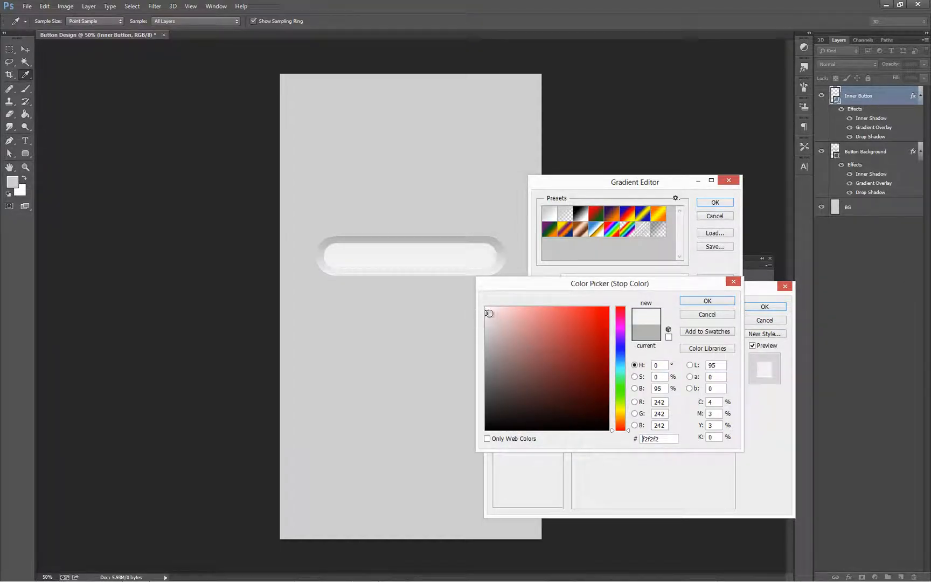
double_click(664, 440)
click(707, 301)
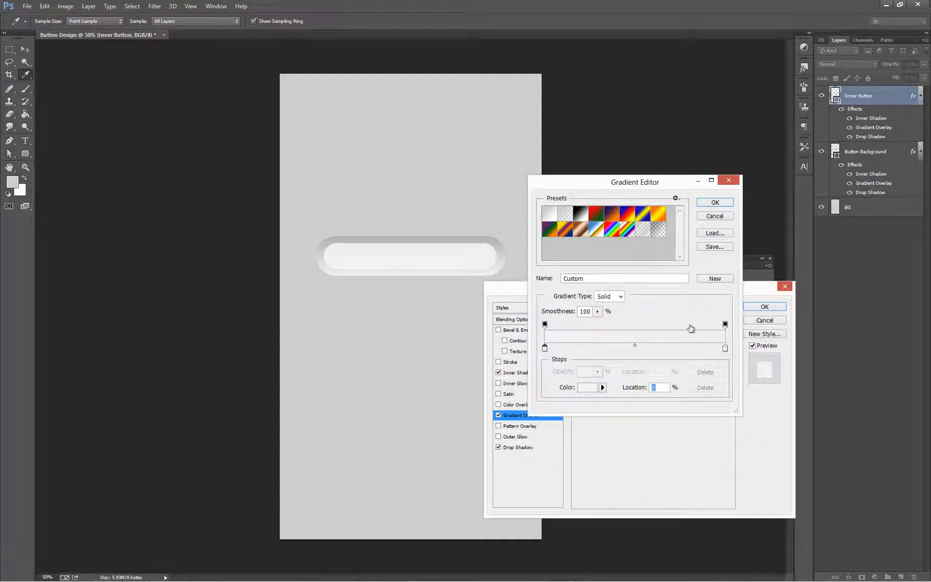
click(716, 202)
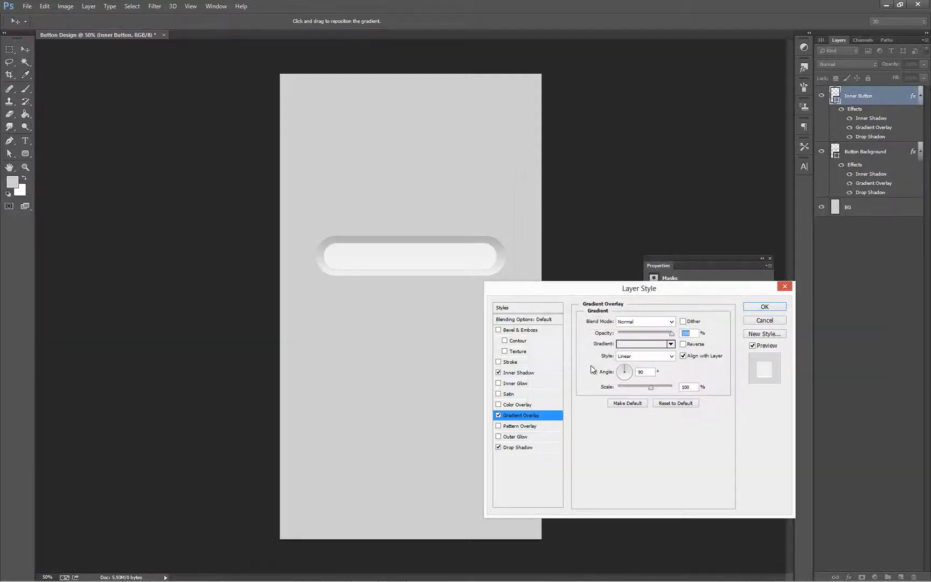
click(499, 374)
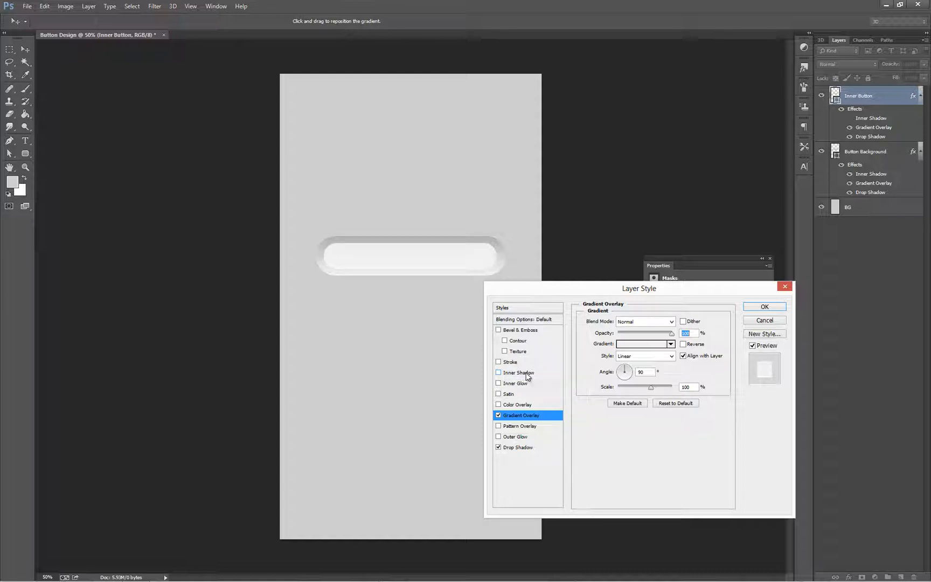
click(765, 306)
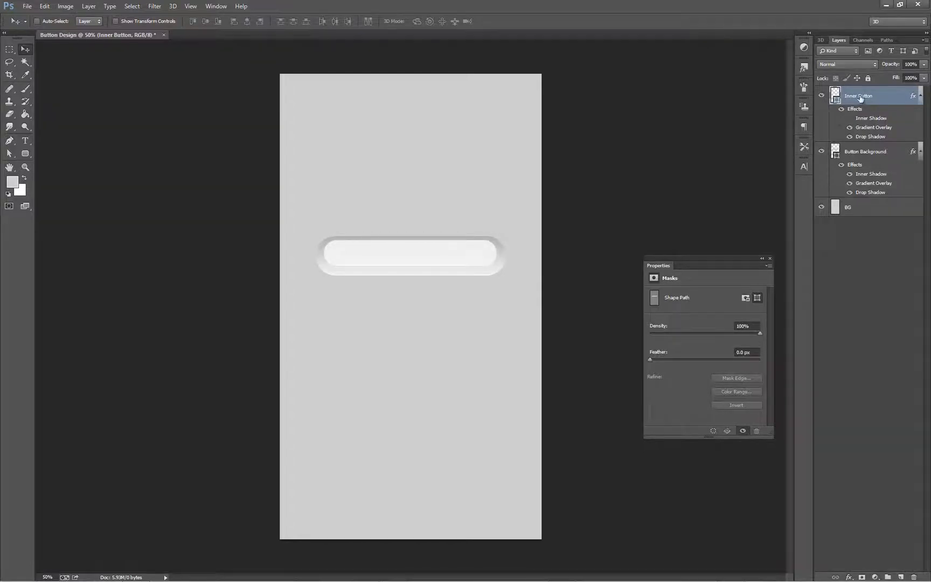
Duplicate the Inner Button layer as Inner Button copy within the Button Design document.
right_click(860, 99)
click(839, 136)
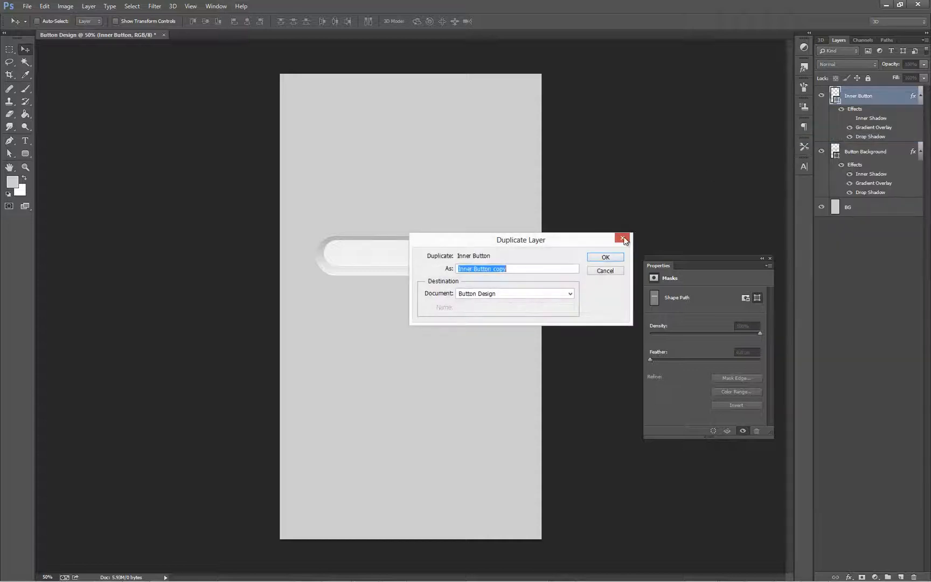
key(Return)
Hide the Gradient Overlay of the original Inner Button layer and set its fill color to grey a0a0a0.
click(866, 153)
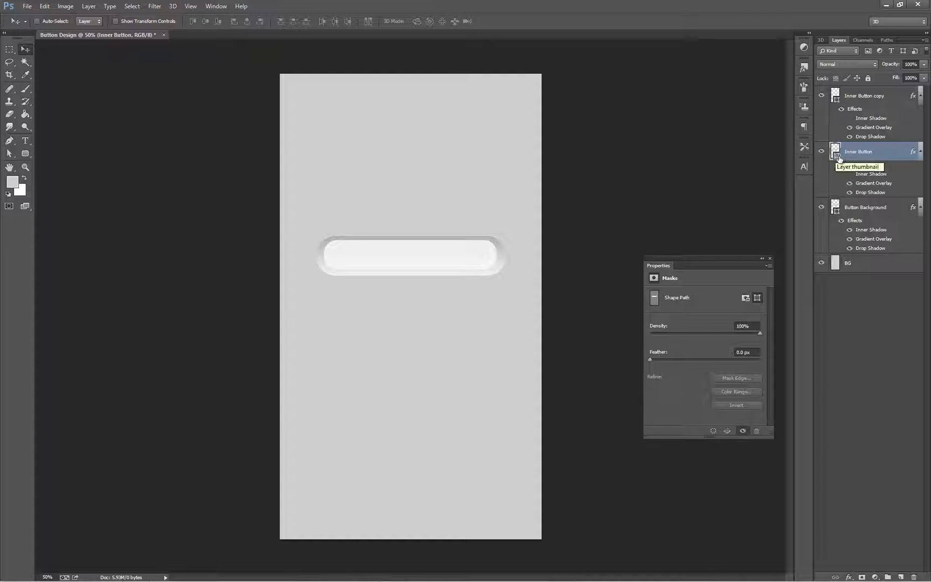
click(850, 184)
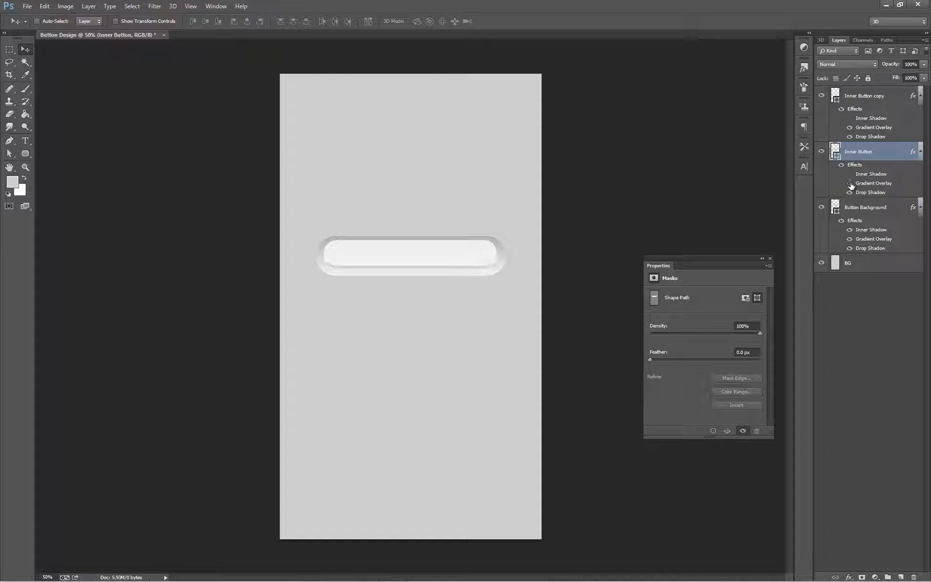
click(851, 184)
double_click(837, 154)
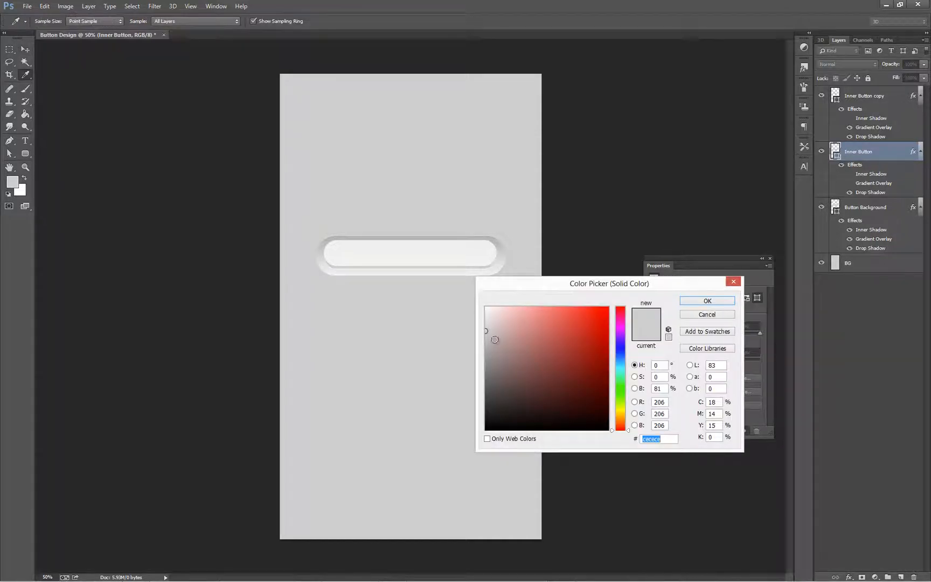
click(484, 349)
click(485, 352)
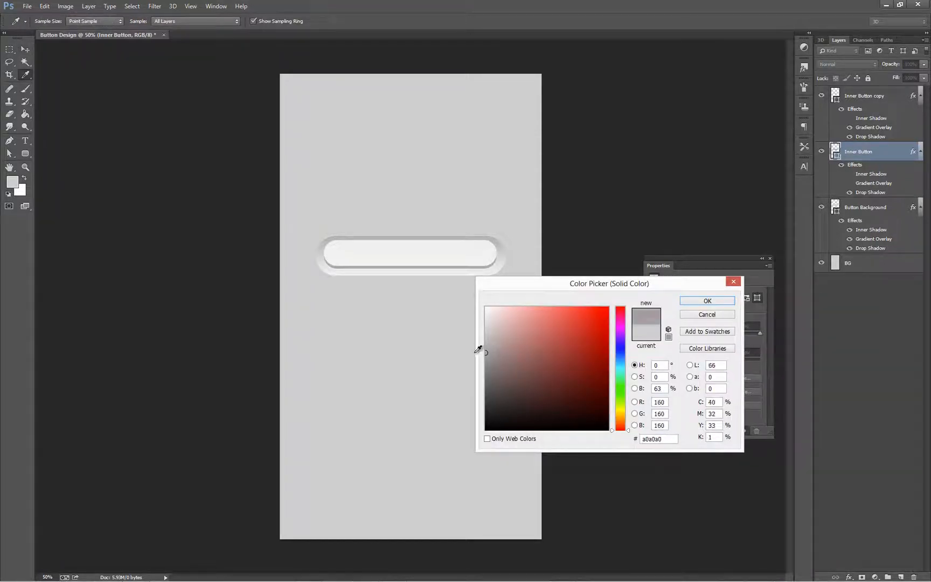
click(486, 352)
click(708, 301)
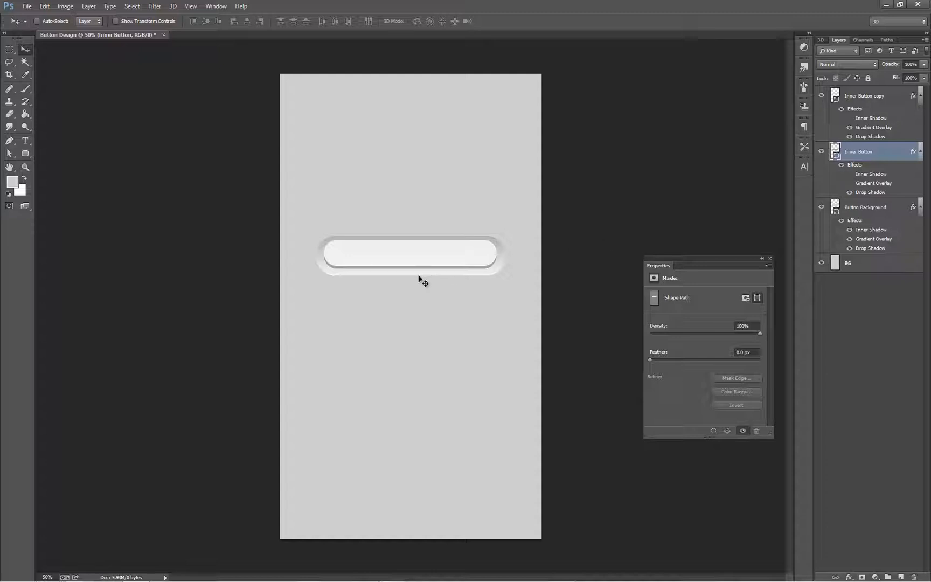
Hide the Drop Shadow effect of the Inner Button copy layer and close the floating mask properties.
click(25, 167)
drag(346, 270, 417, 291)
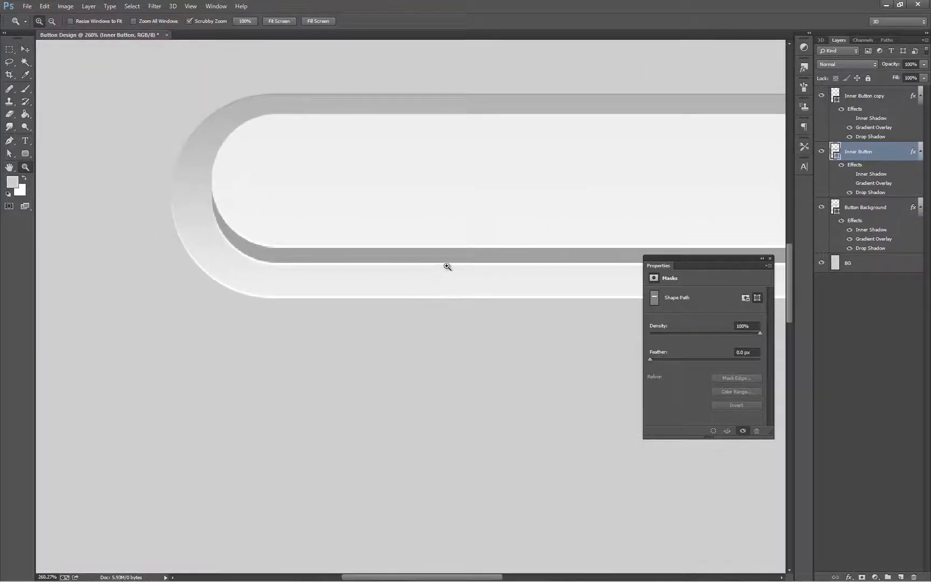
click(851, 193)
click(851, 193)
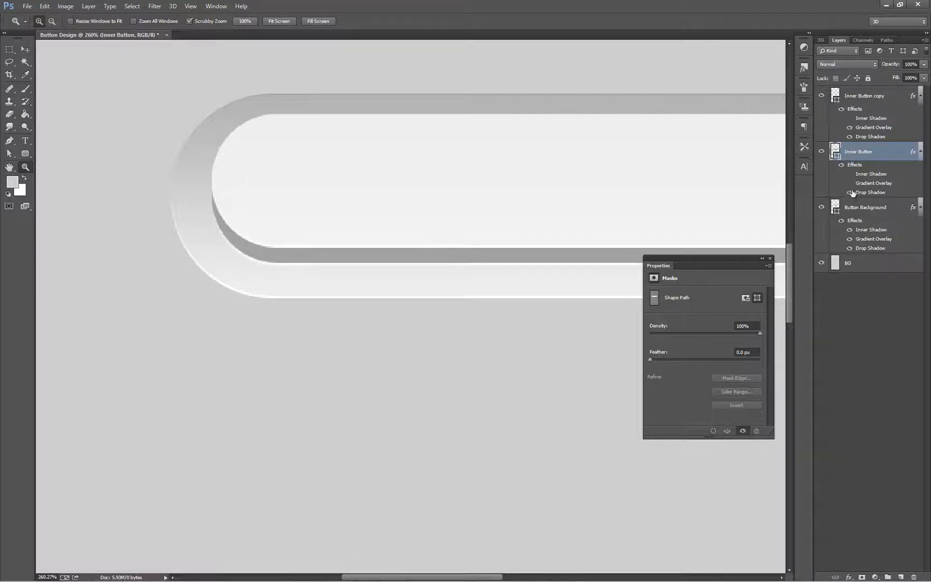
click(850, 136)
right_click(418, 216)
click(435, 231)
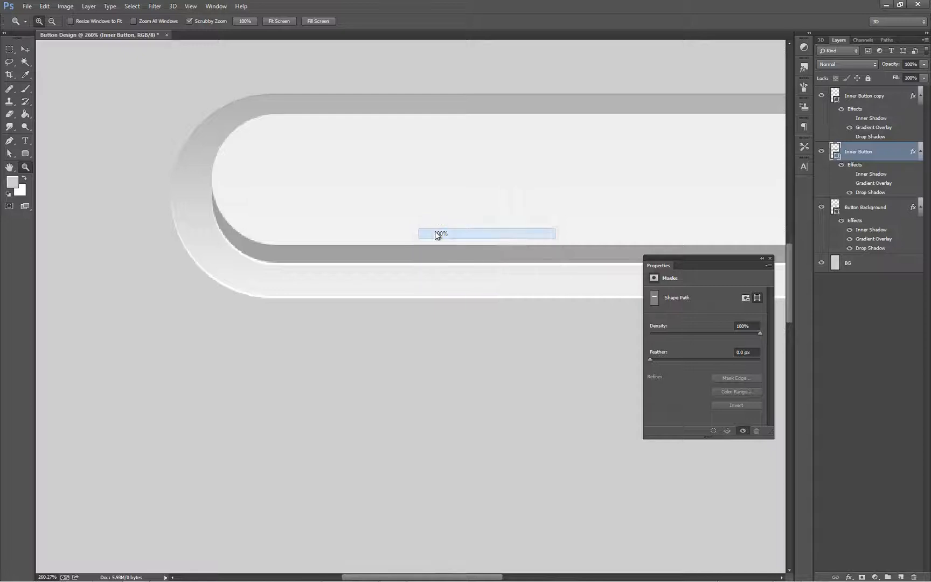
drag(517, 576, 550, 579)
click(770, 258)
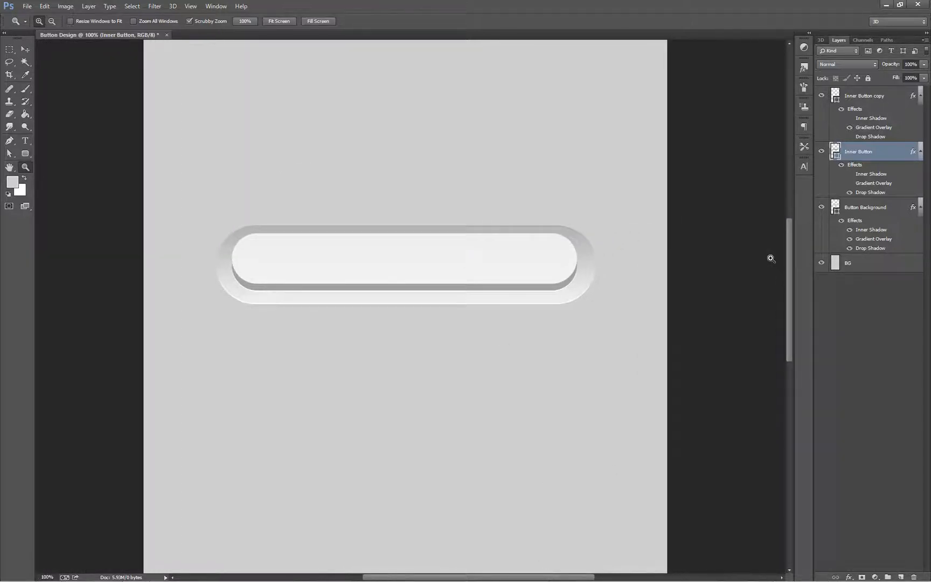
Change the color of the Inner Button layer's Drop Shadow to 999999.
double_click(876, 194)
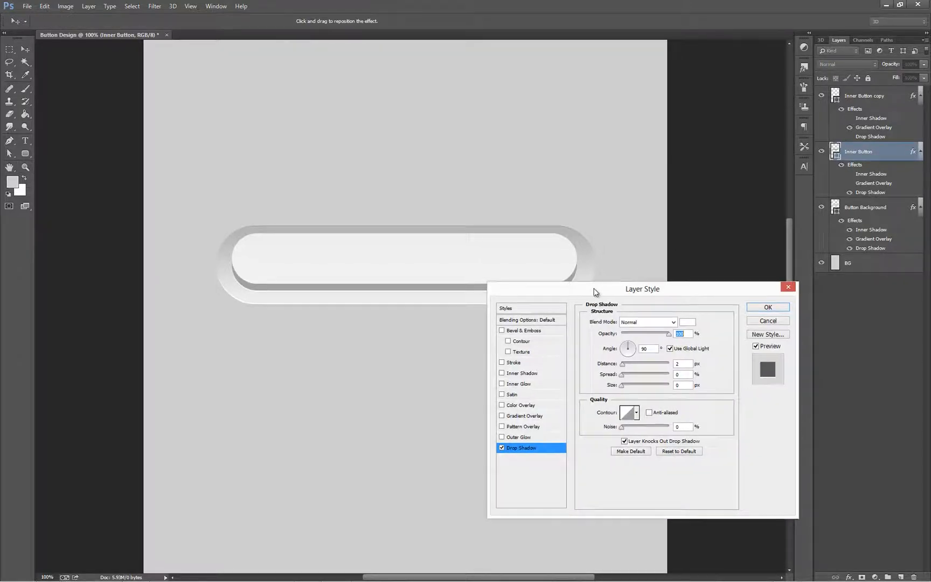
drag(594, 292, 705, 278)
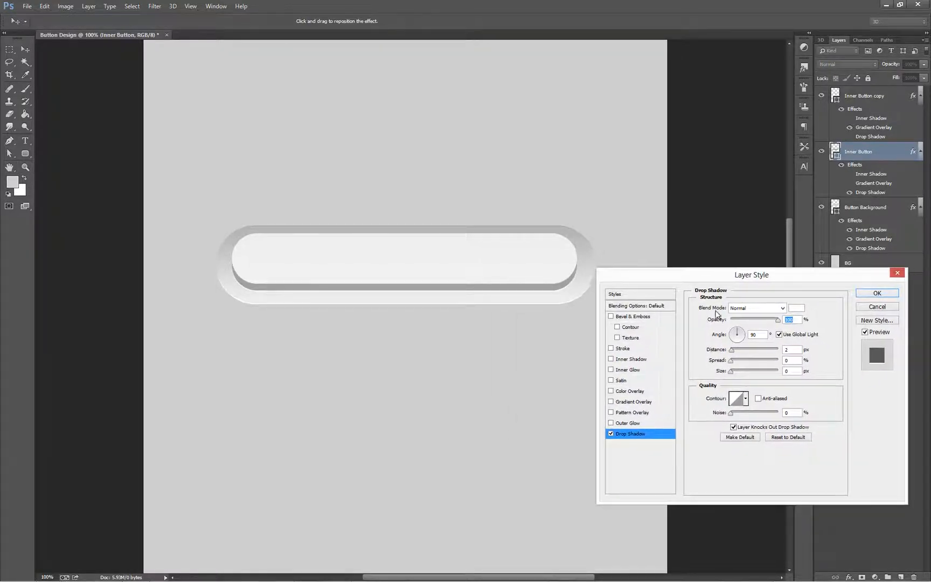
click(794, 310)
text(999999)
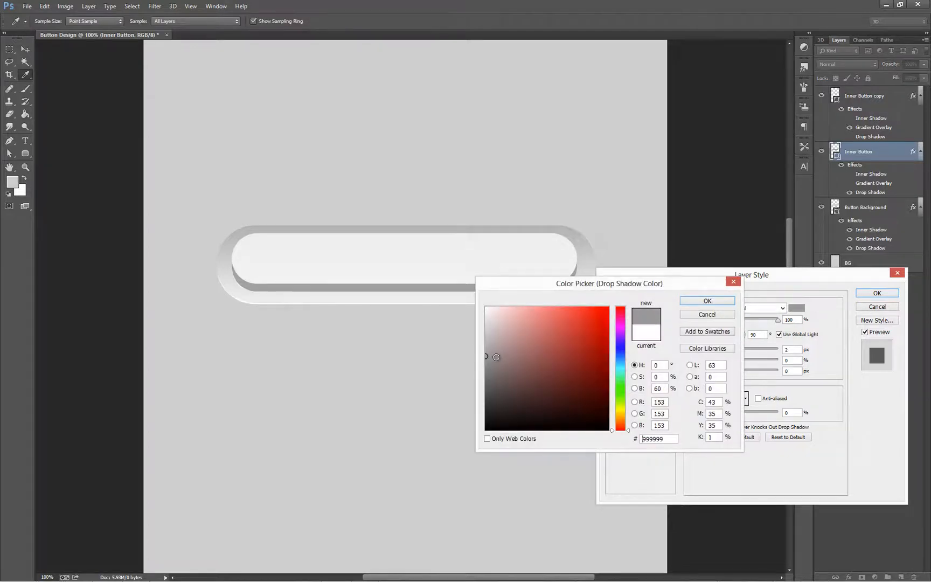
click(696, 302)
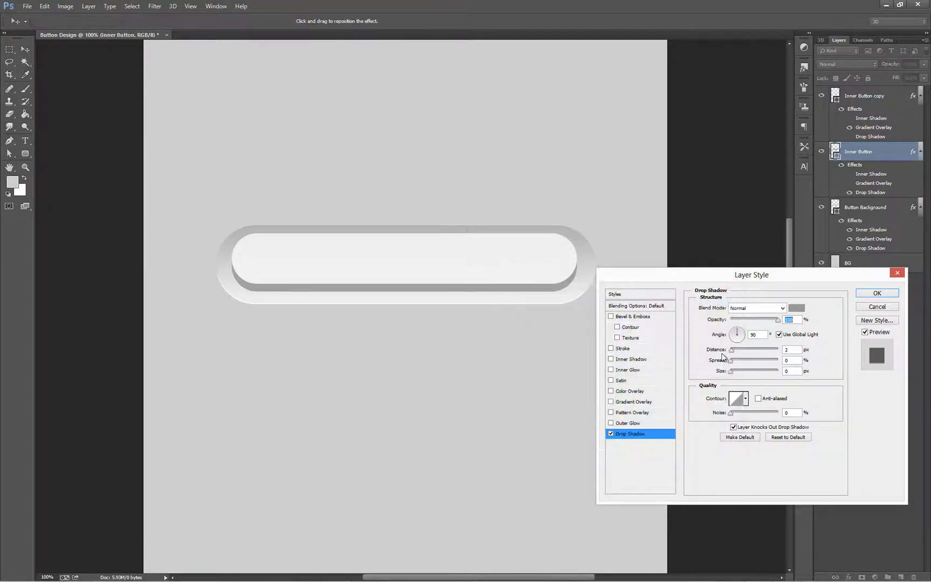
Set the Inner Button's Drop Shadow to 5 px size and 37% opacity, and increase its distance.
click(731, 371)
drag(733, 354, 736, 354)
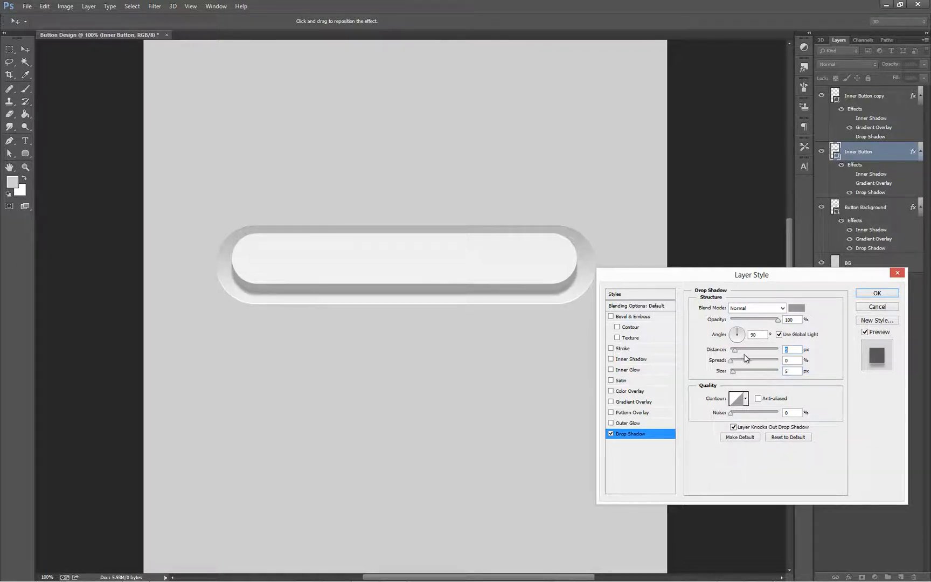
drag(781, 320, 749, 323)
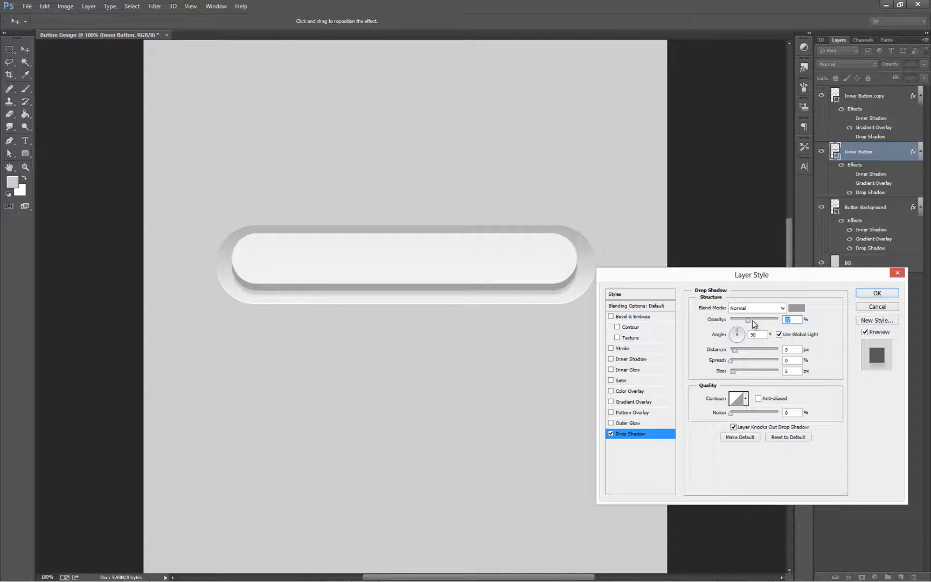
drag(735, 350, 737, 353)
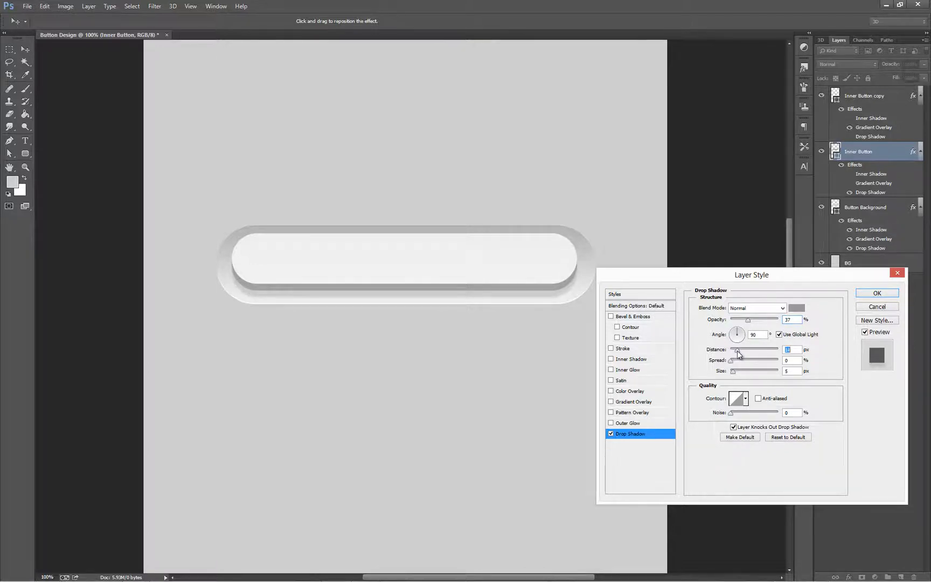
click(869, 295)
key(z)
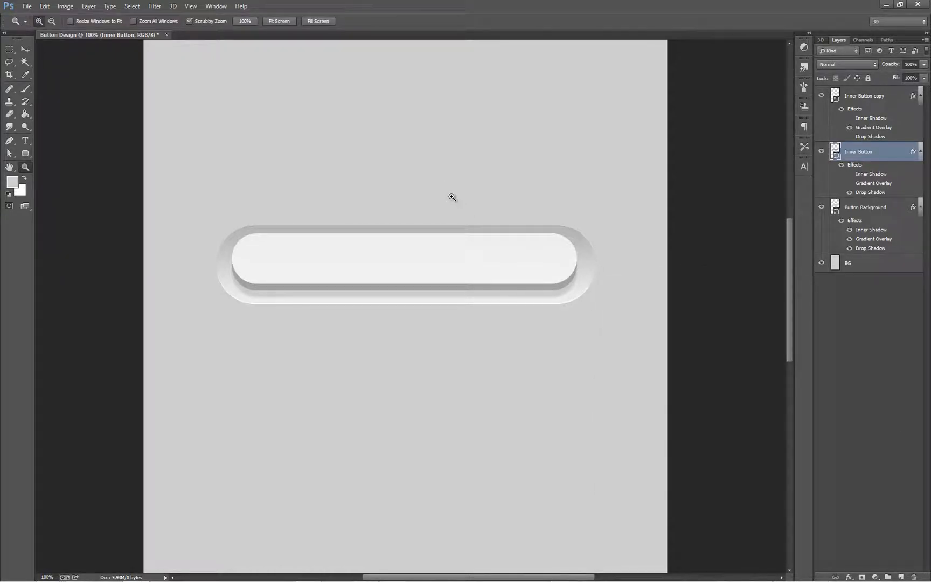
Add a text layer reading "Click Me" over the button in the Station font.
click(29, 139)
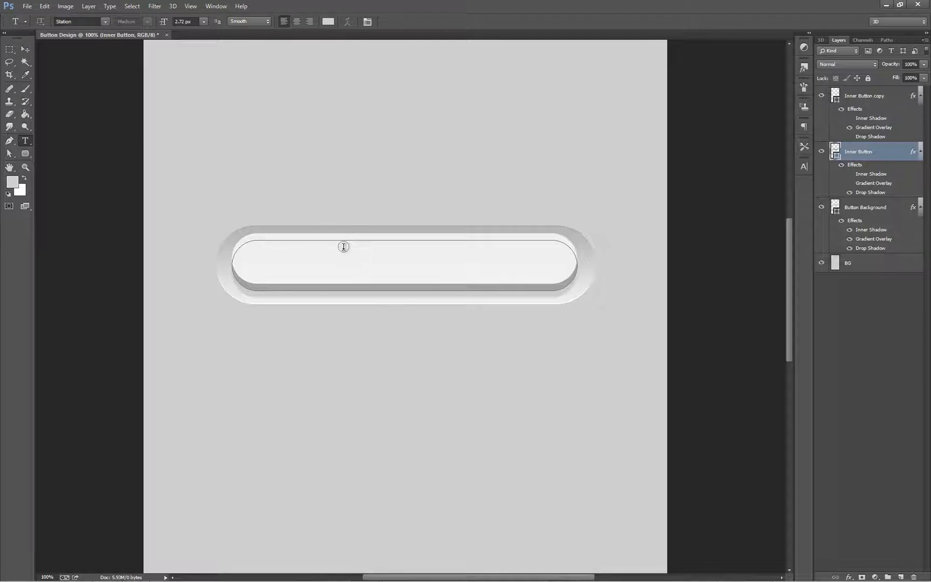
key(ctrl+h)
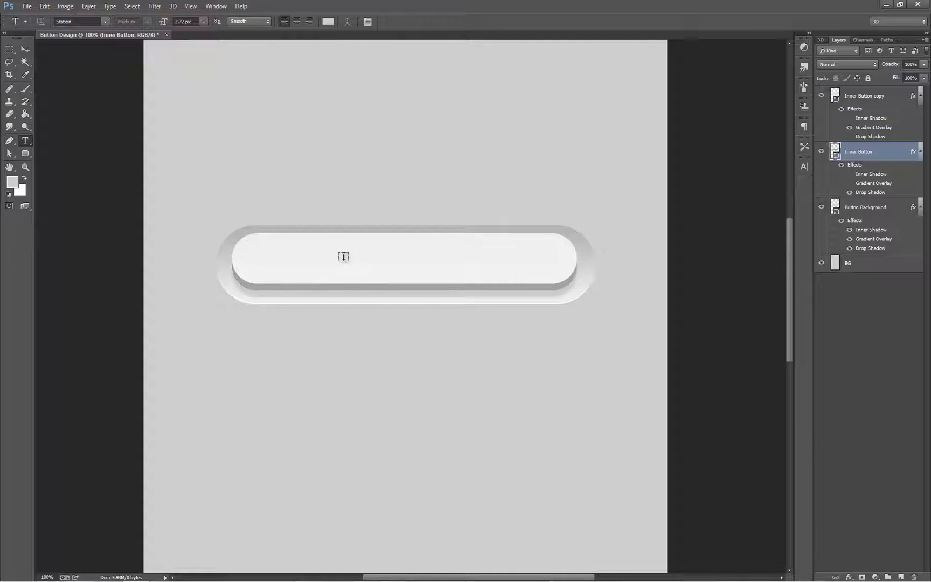
click(341, 262)
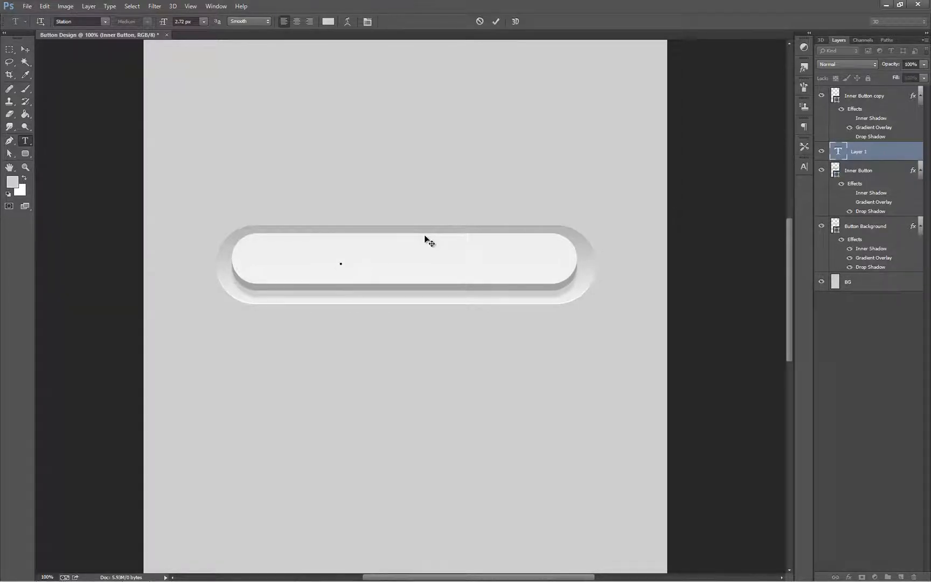
text(D)
click(26, 49)
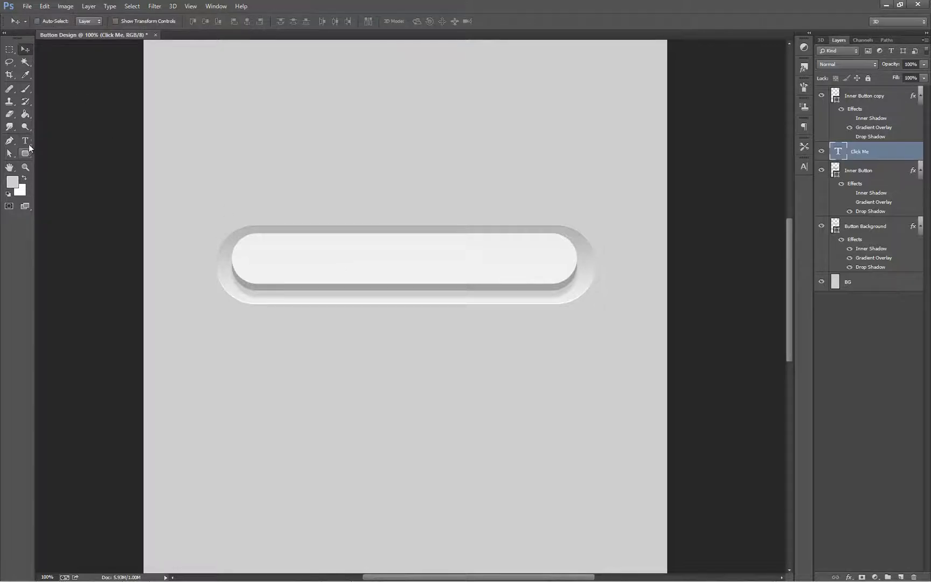
Set the color of the Click Me text to black (000000).
click(27, 142)
click(328, 21)
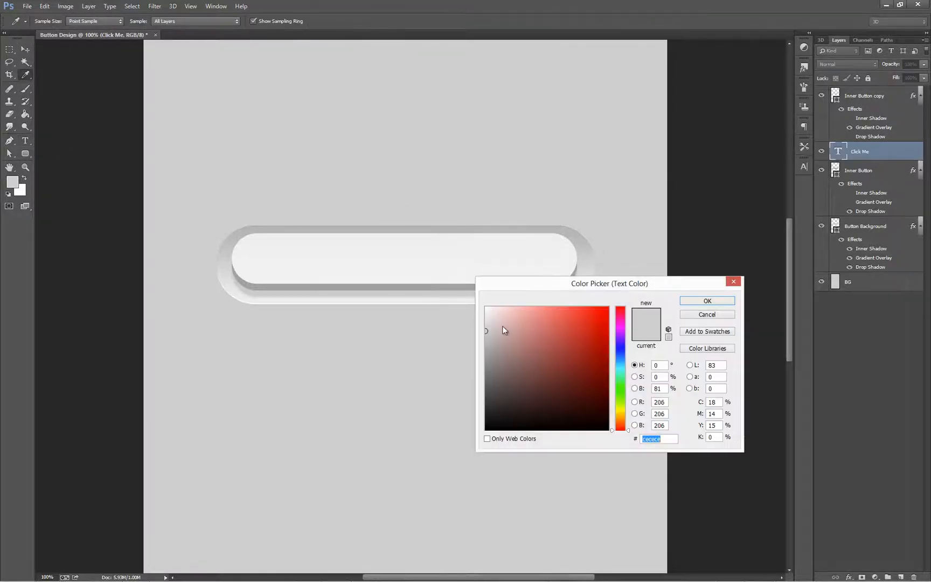
drag(536, 365, 451, 449)
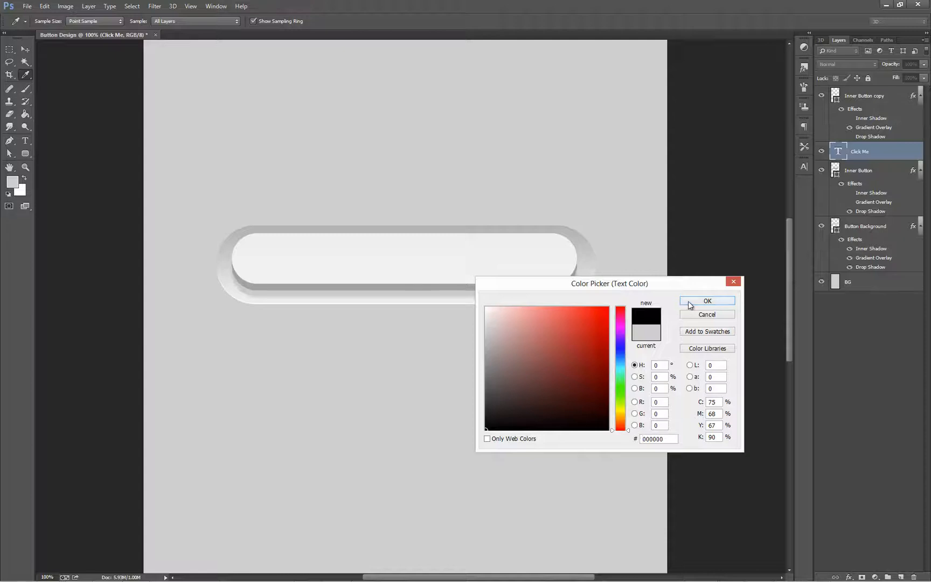
click(689, 303)
Scale the Click Me text up to about 1793% with Free Transform and place it just above the button.
key(ctrl+t)
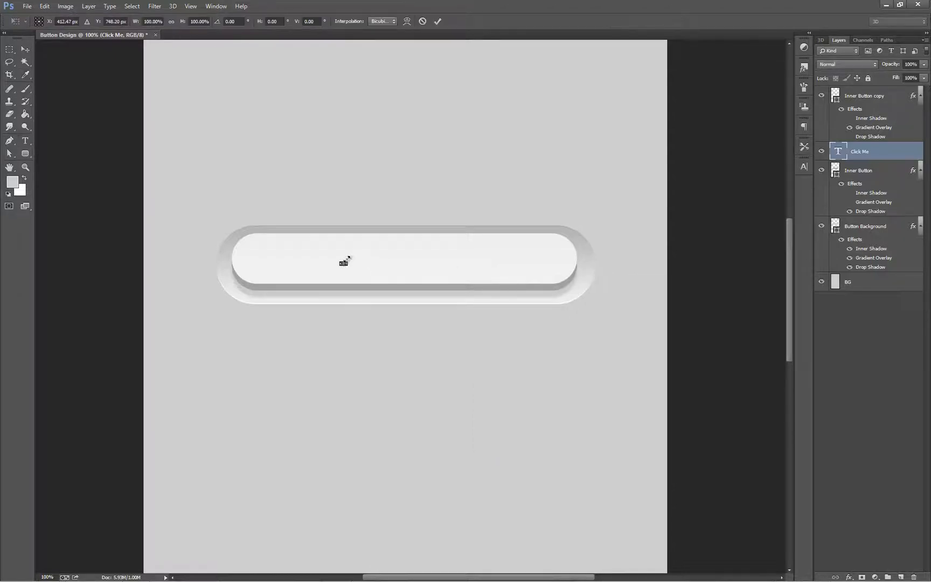
drag(343, 261, 430, 210)
drag(417, 253, 432, 215)
key(v)
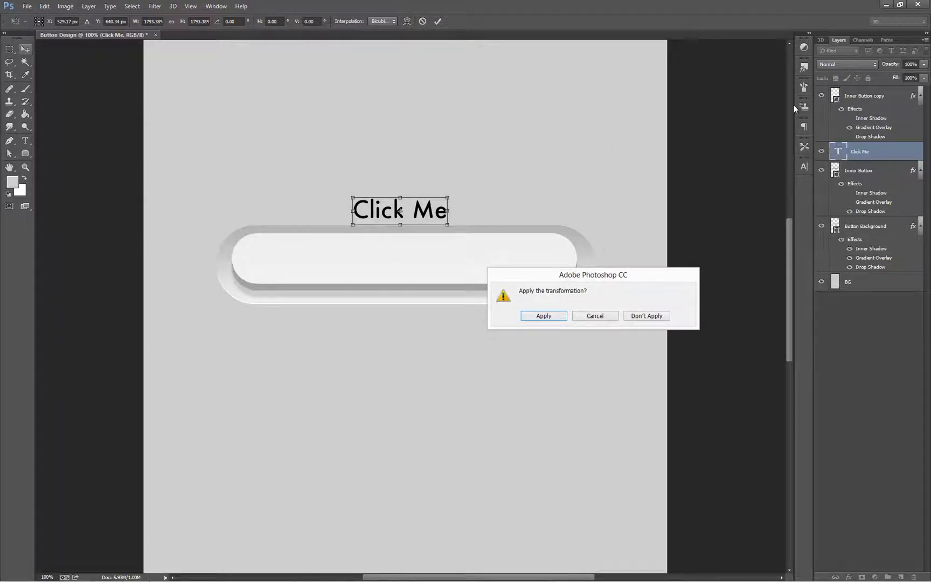
key(Return)
Move the Click Me layer above Inner Button copy and position the text in the middle of the button.
click(861, 96)
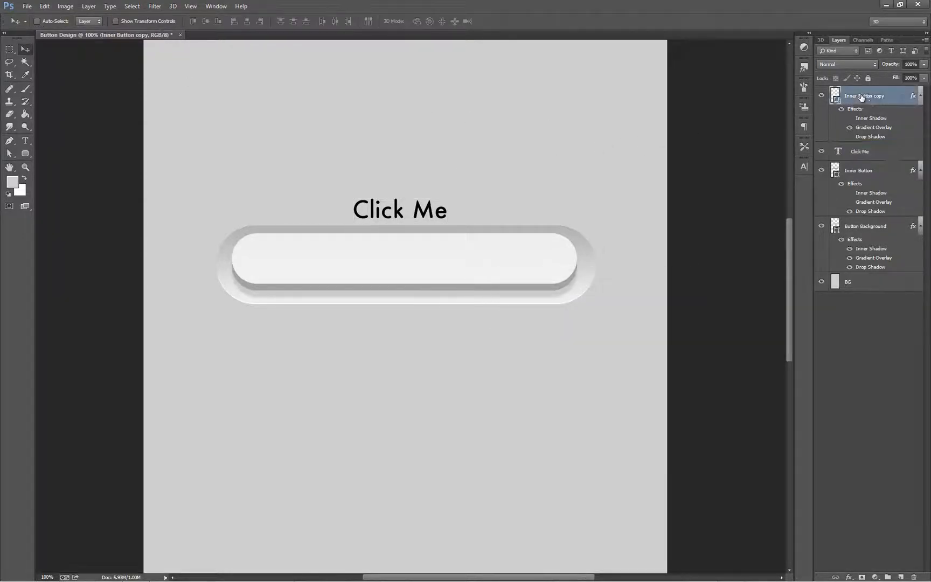
drag(866, 156, 862, 91)
drag(427, 213, 426, 262)
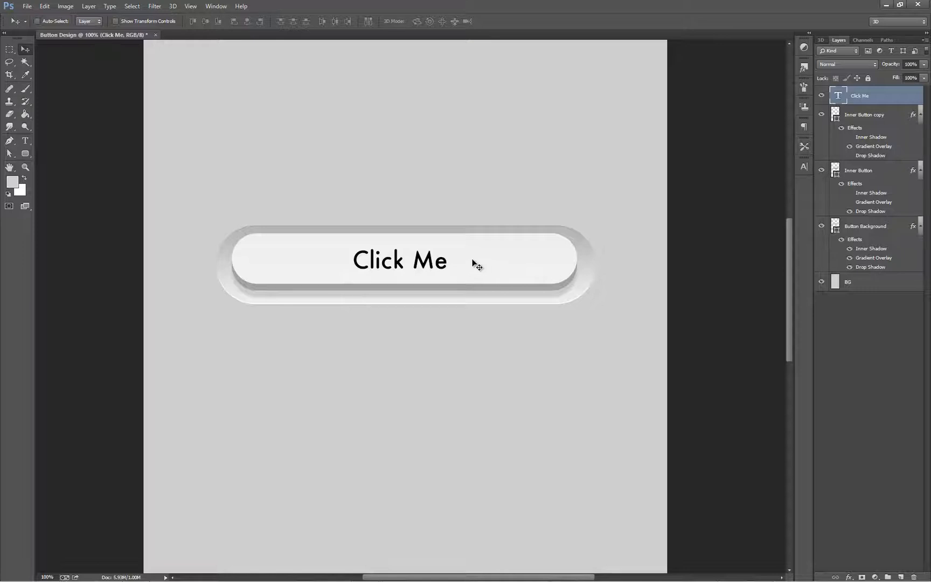
Scale the Click Me text up to 114.40% with Free Transform and nudge it to the button's center.
key(ctrl+t)
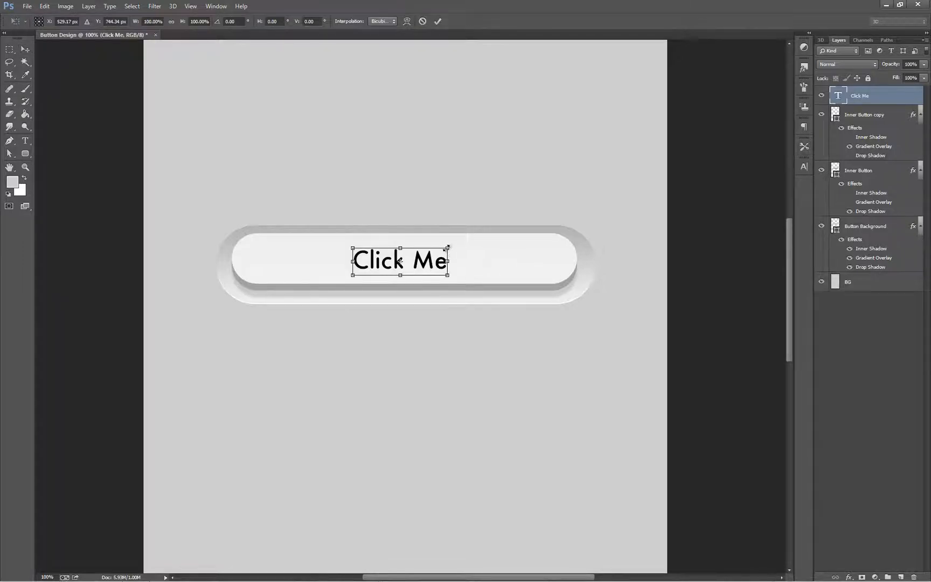
drag(447, 248, 454, 246)
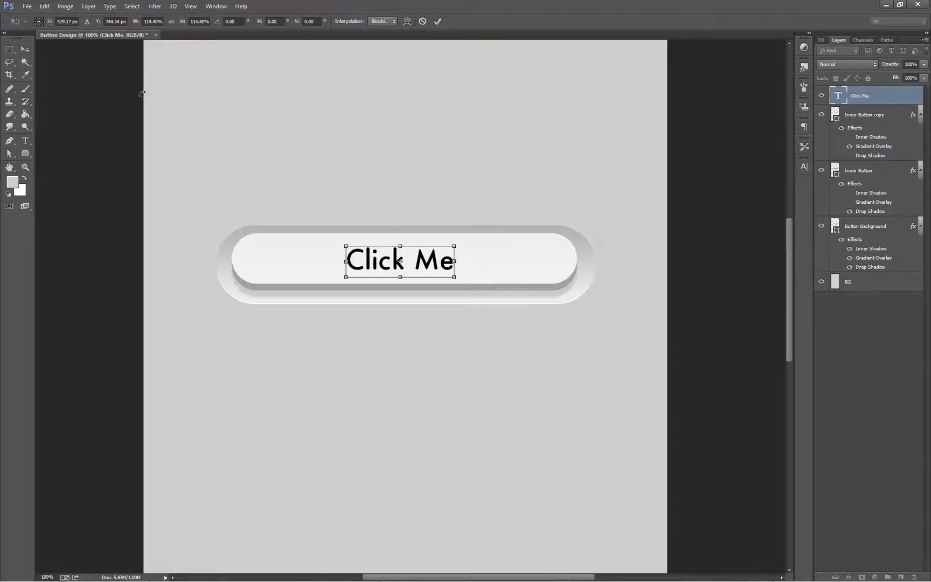
click(21, 53)
click(536, 316)
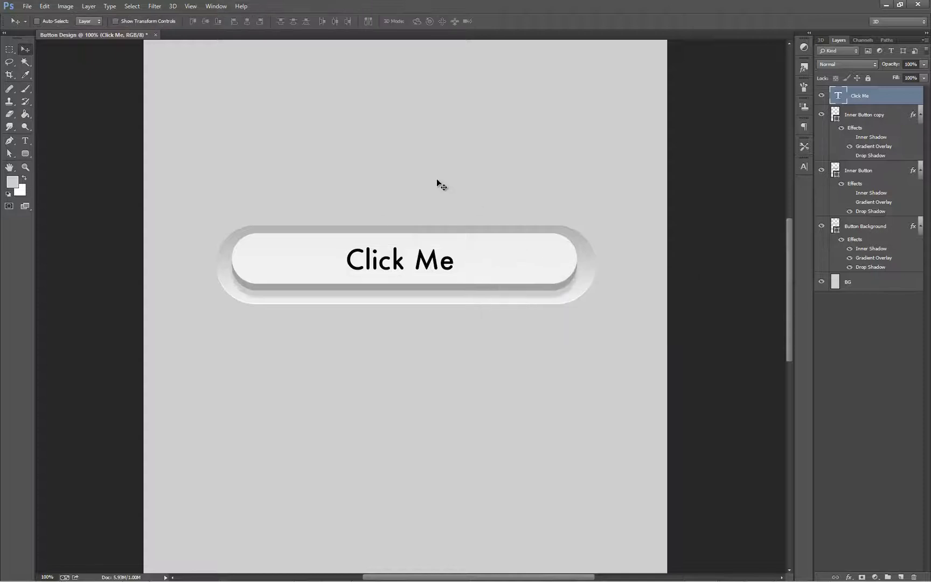
drag(423, 263, 427, 263)
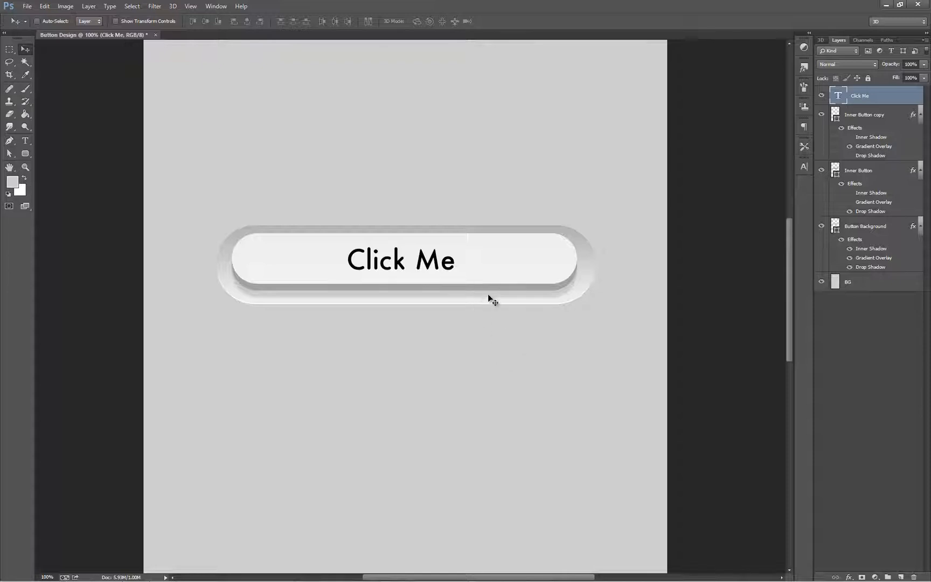
Darken Inner Button copy's Gradient Overlay by setting the gradient's starting color stop to d7d7d7.
click(25, 167)
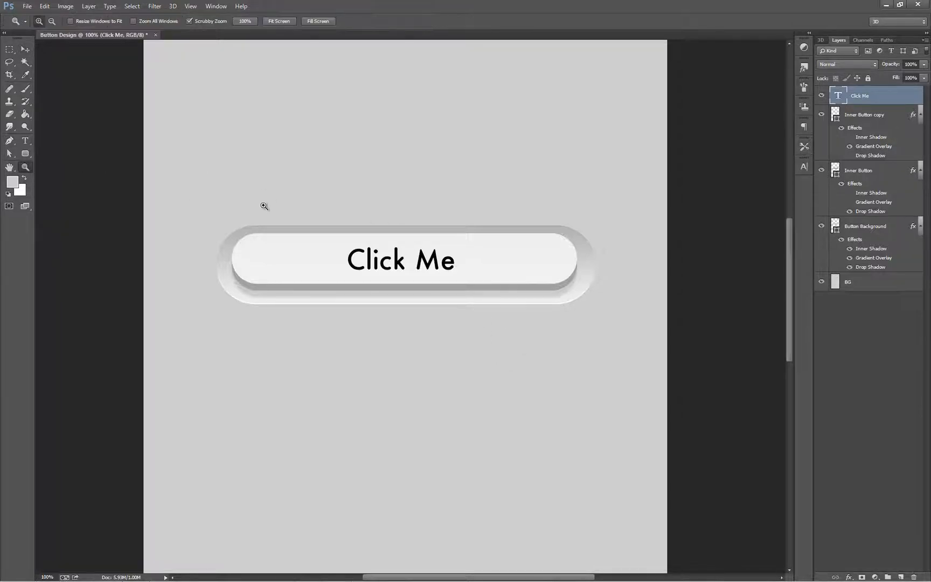
right_click(368, 214)
click(407, 277)
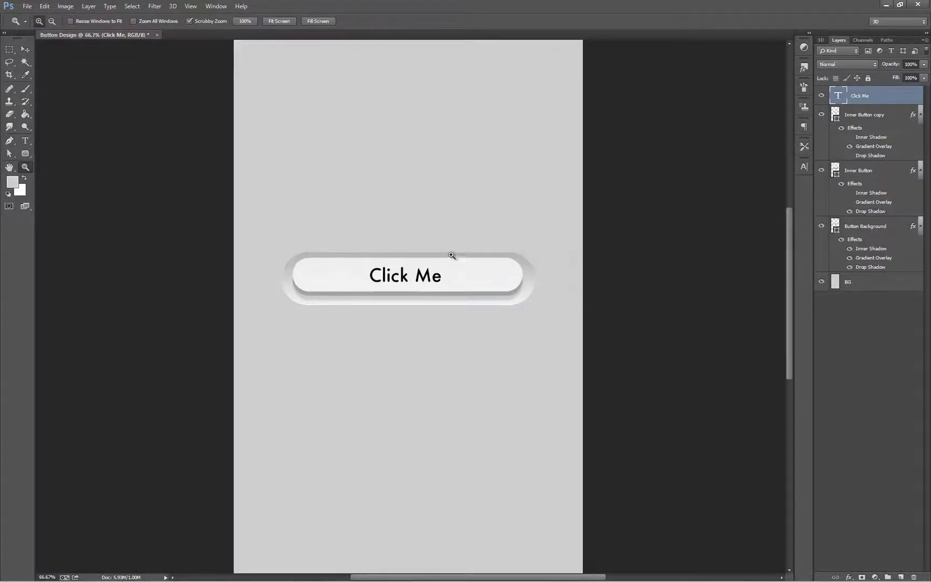
right_click(438, 251)
click(473, 315)
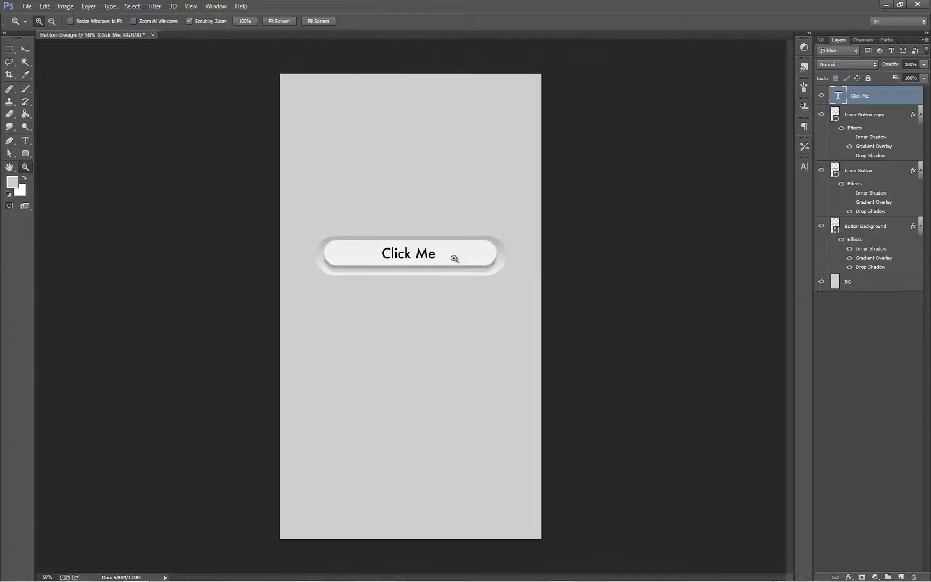
click(24, 49)
click(863, 116)
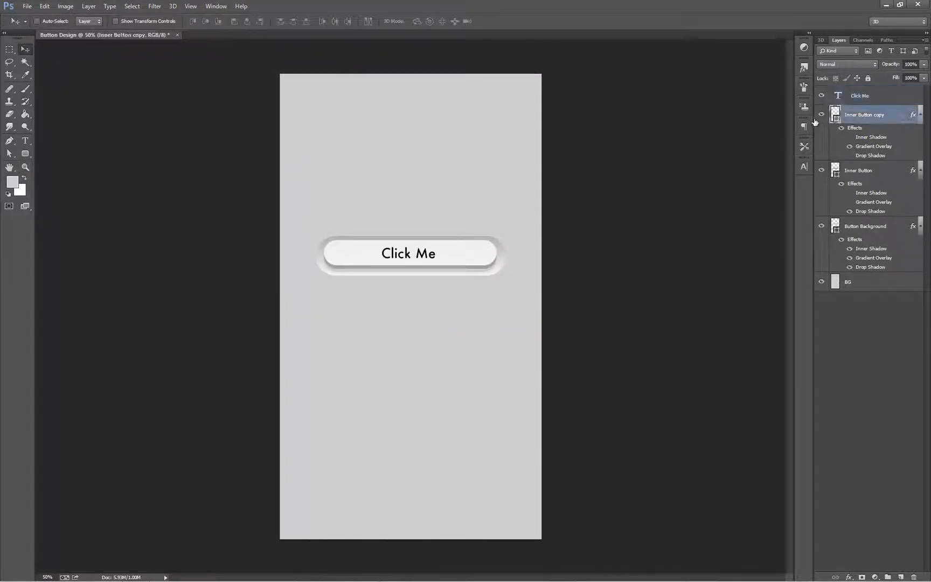
double_click(865, 150)
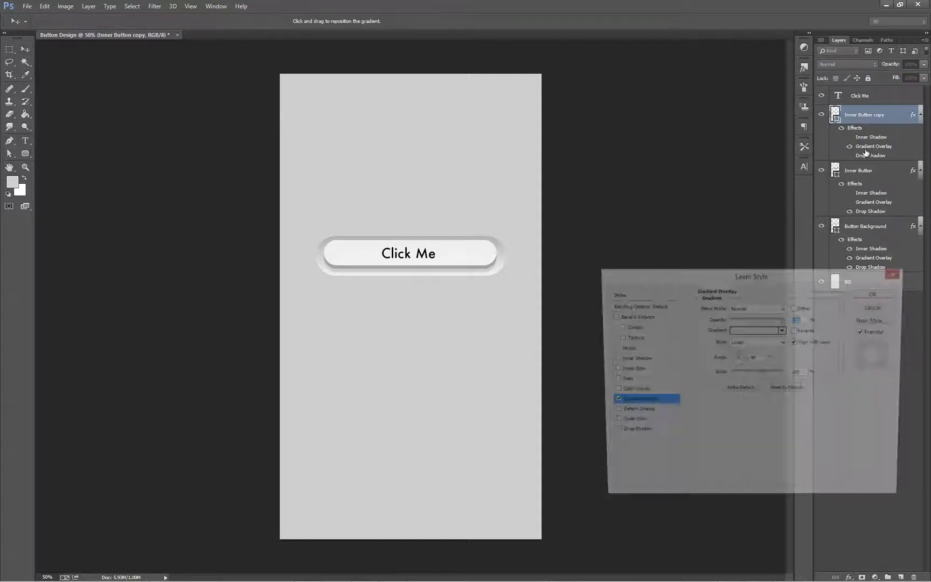
click(756, 333)
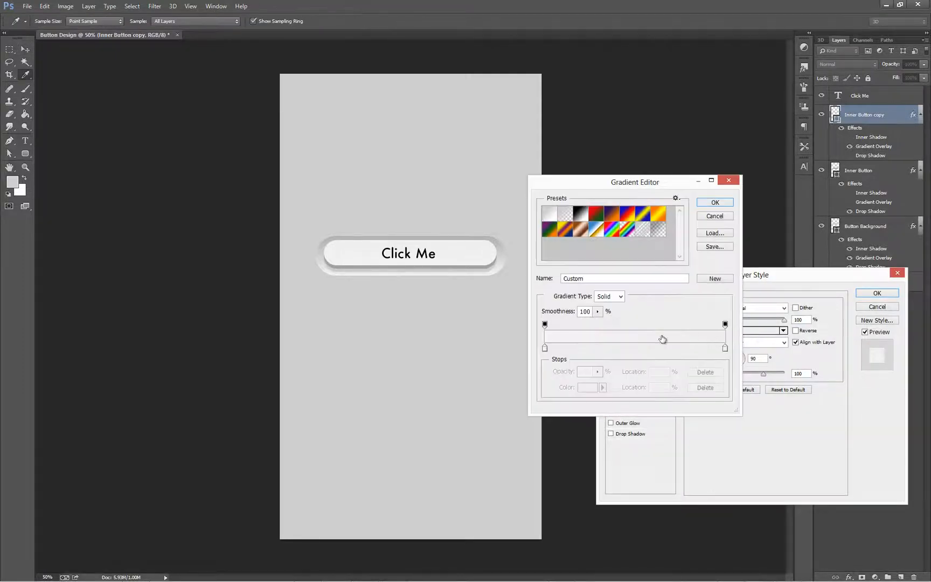
double_click(545, 348)
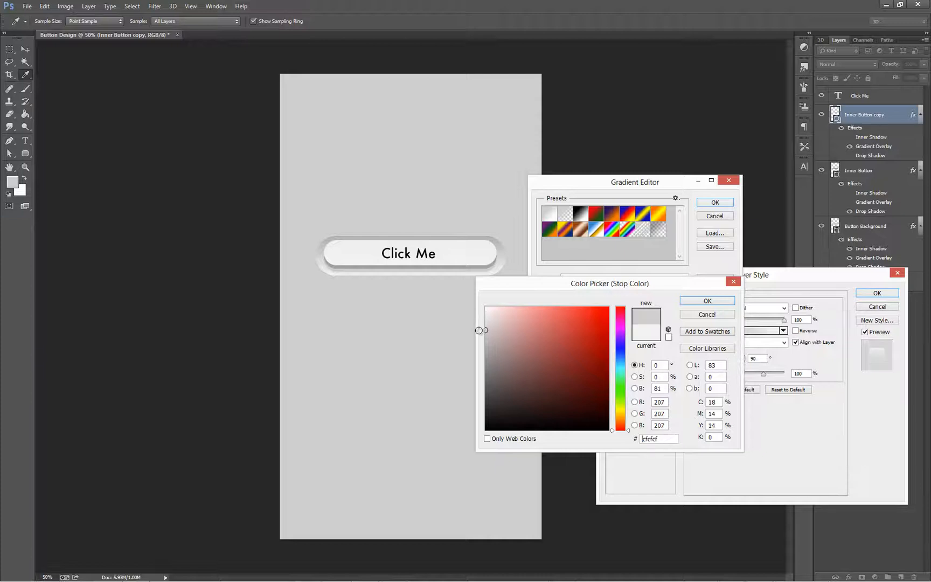
click(470, 339)
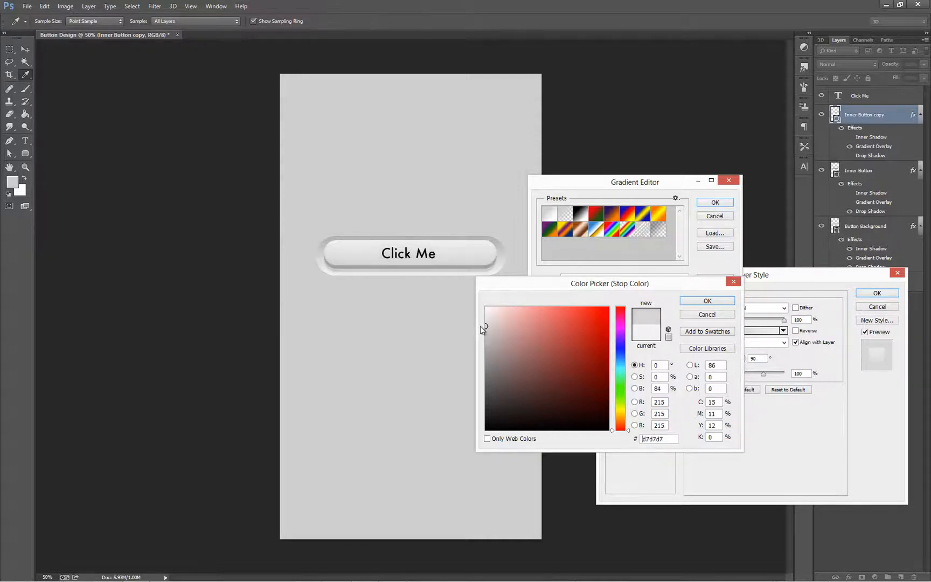
click(708, 301)
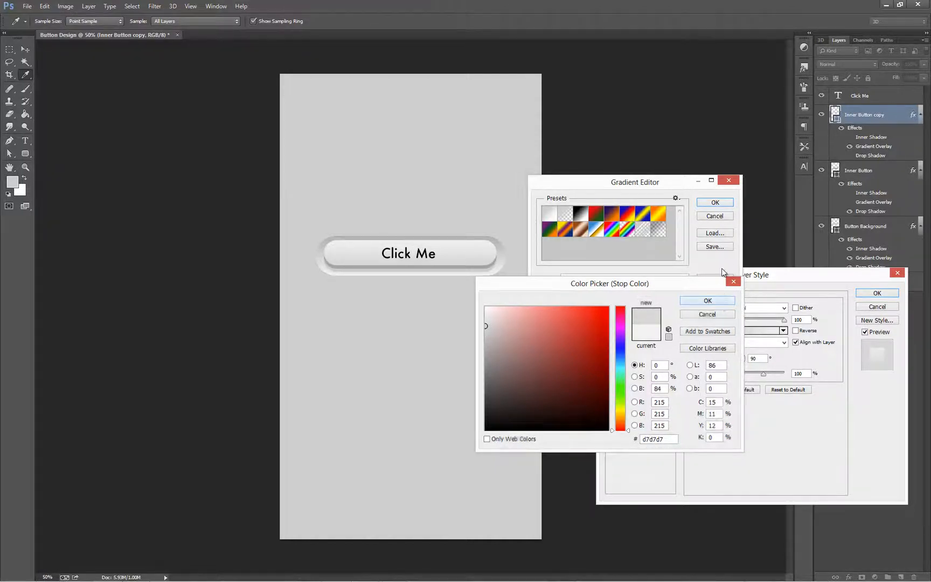
click(715, 204)
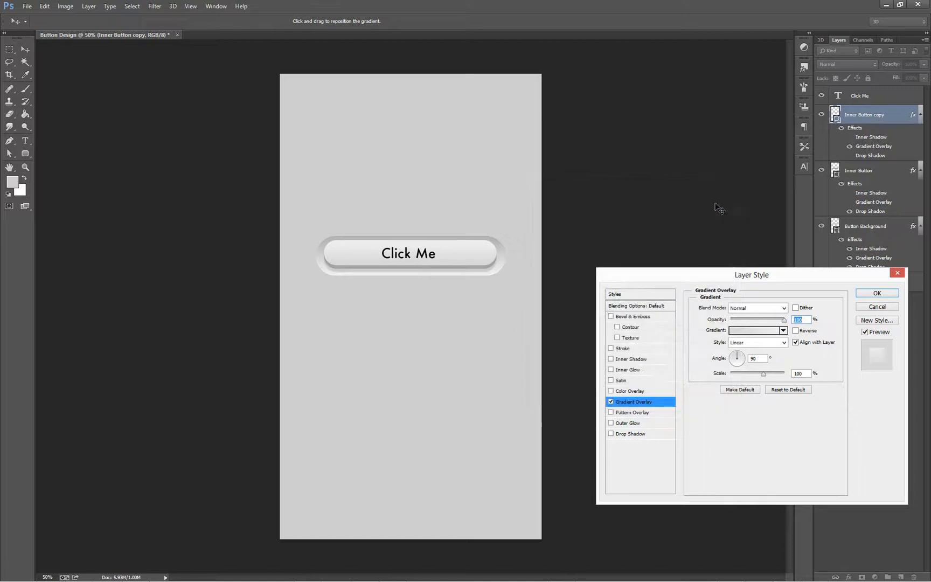
click(876, 293)
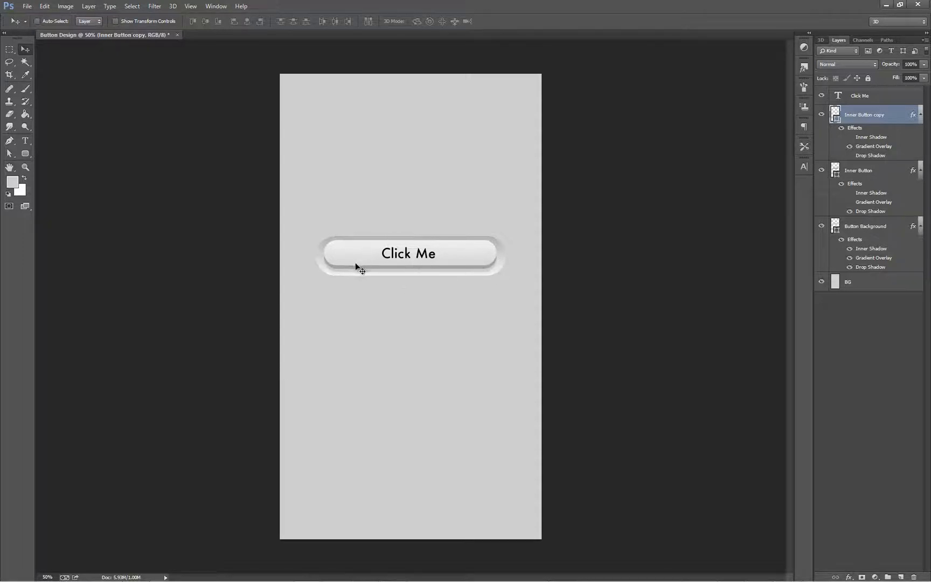
Group the layers from Click Me through Button Background and name the group Default.
click(862, 97)
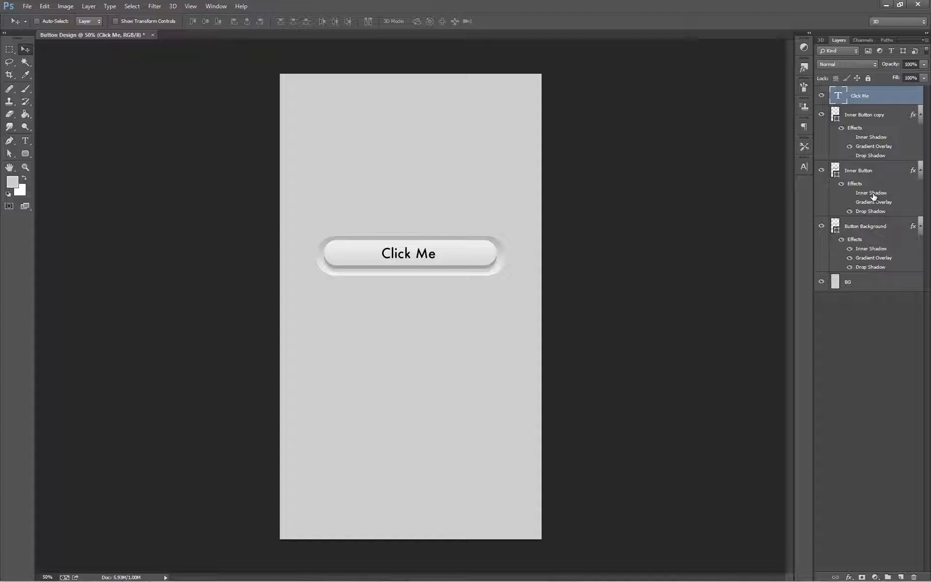
shift+click(874, 225)
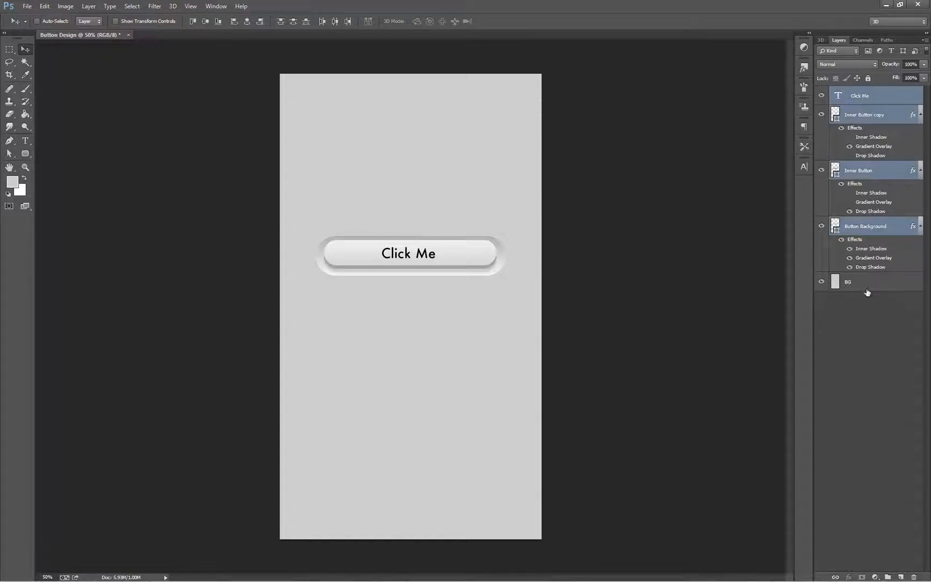
key(ctrl+g)
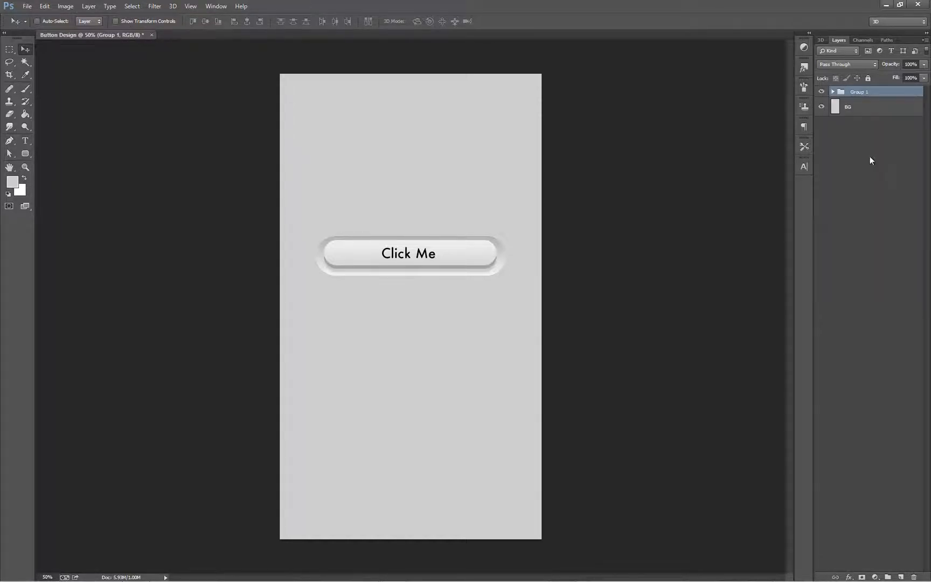
double_click(860, 92)
text(Default)
key(Return)
Duplicate the Default group, hide the original and rename the copy Pressed.
key(ctrl+alt+j)
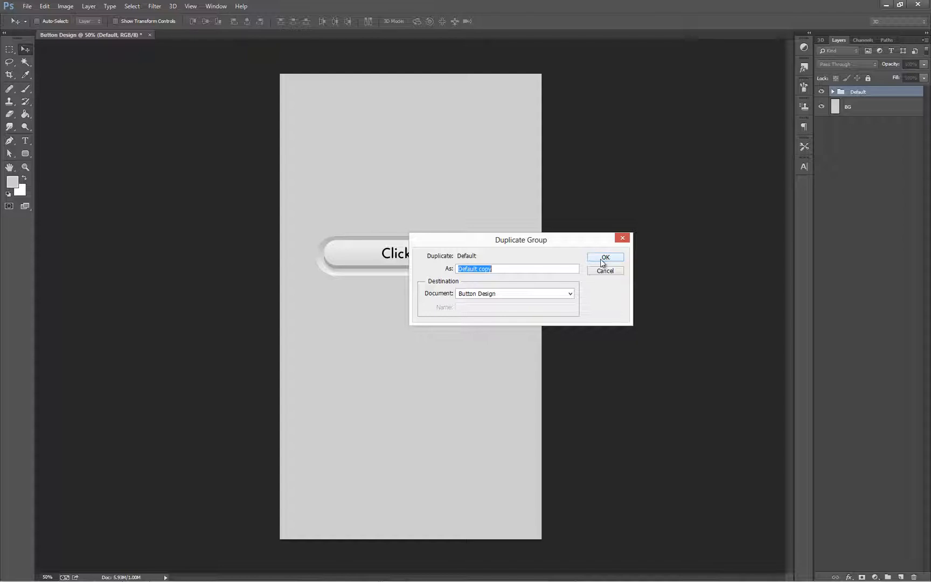
click(603, 258)
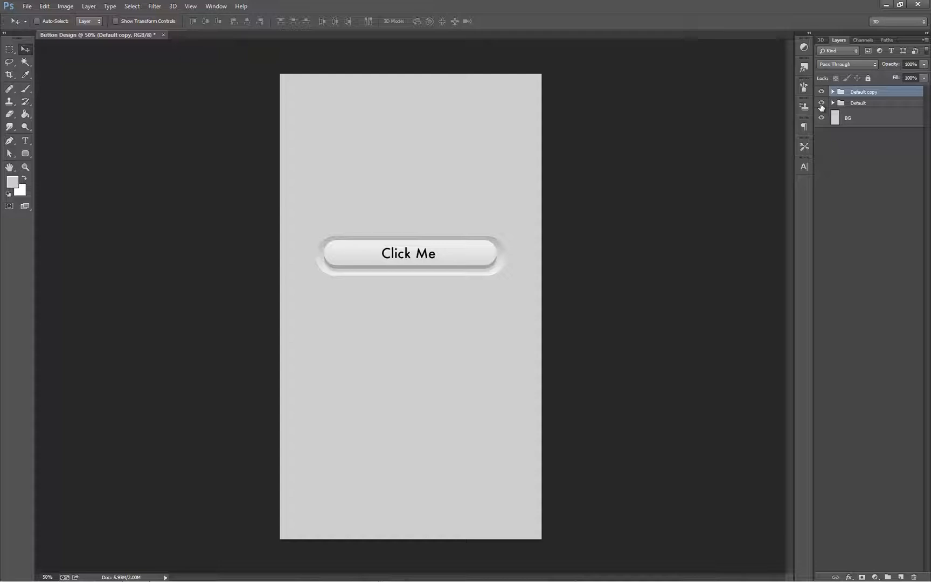
click(821, 103)
double_click(858, 92)
text(Pressed)
key(Return)
Examine the layers in the Pressed group up close, hiding and reshowing Inner Button to see which part it forms.
click(833, 92)
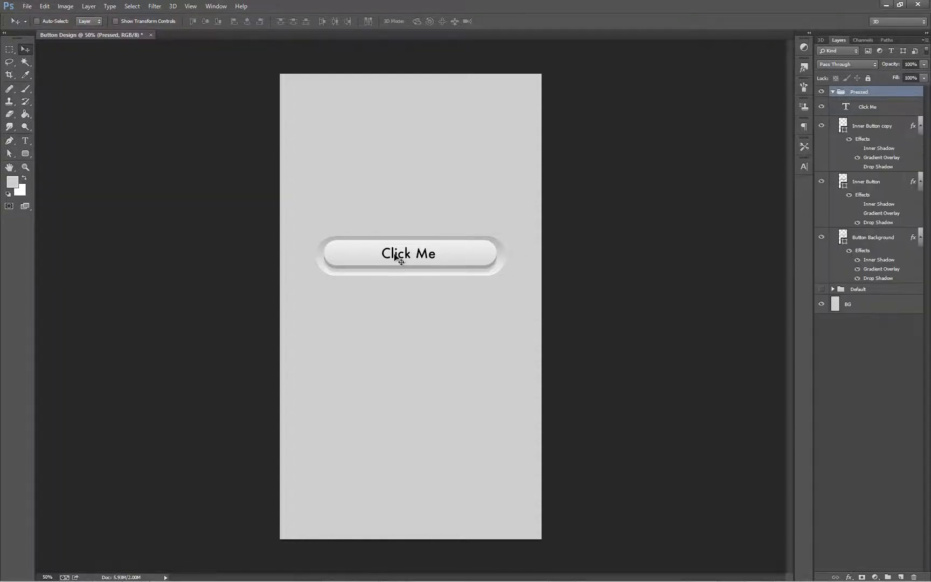
click(25, 167)
drag(391, 266, 452, 291)
key(ctrl+1)
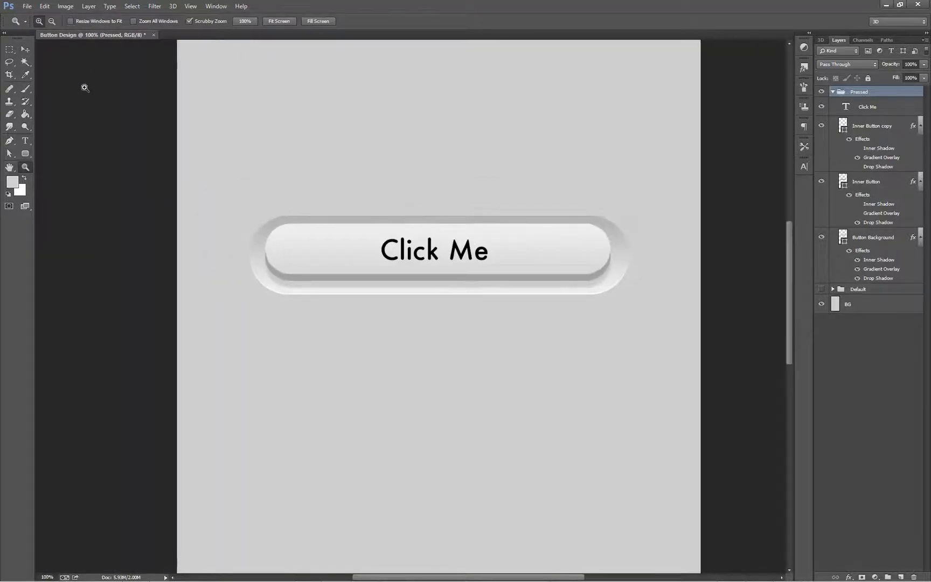
click(25, 49)
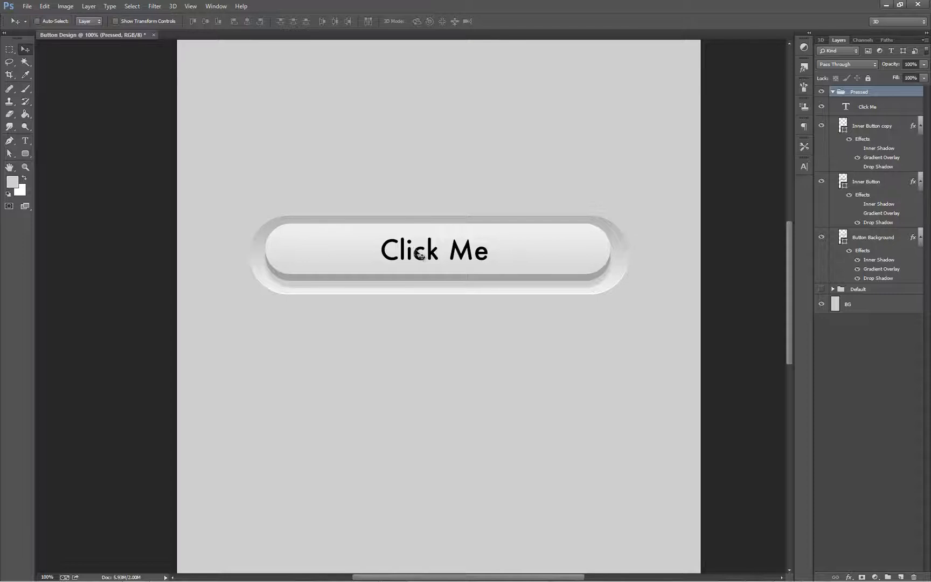
ctrl+click(581, 279)
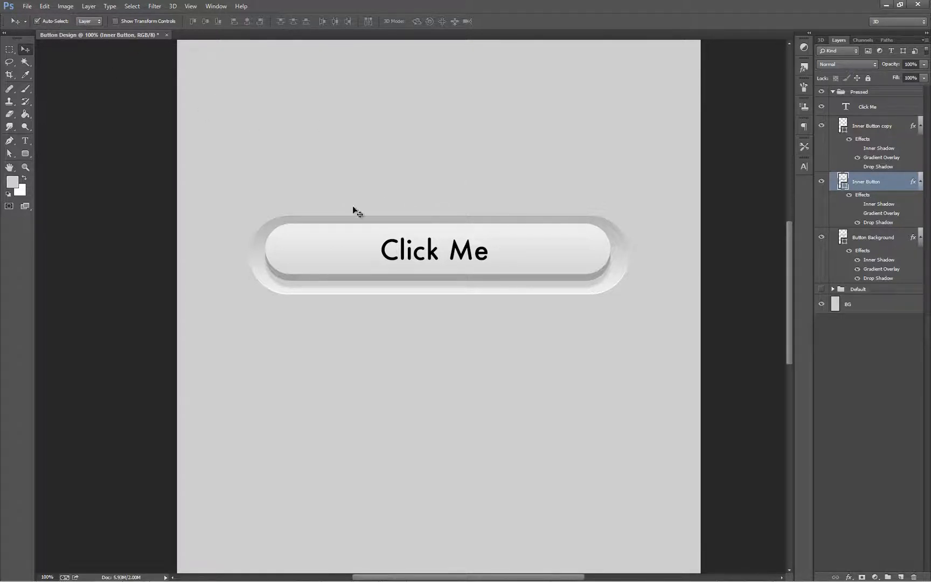
click(365, 281)
click(444, 249)
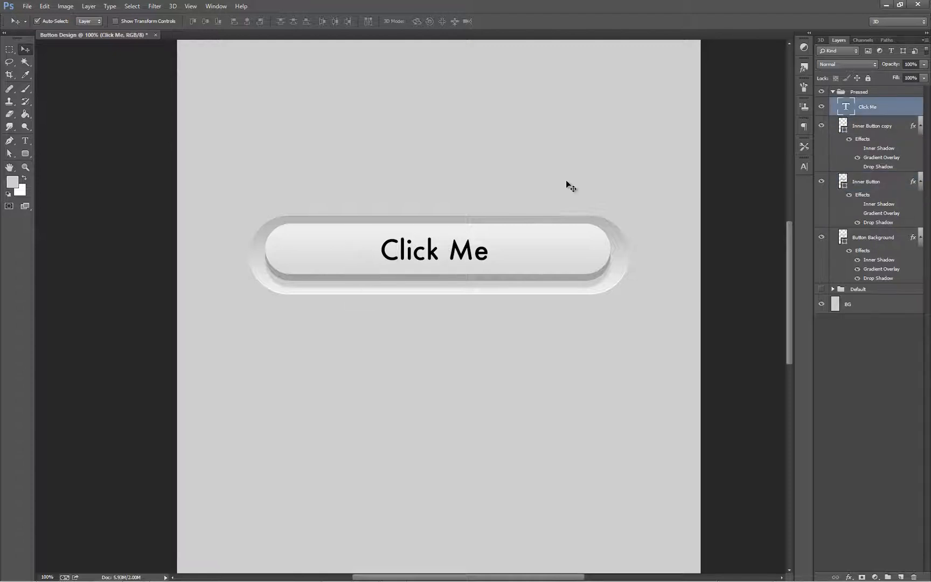
click(514, 277)
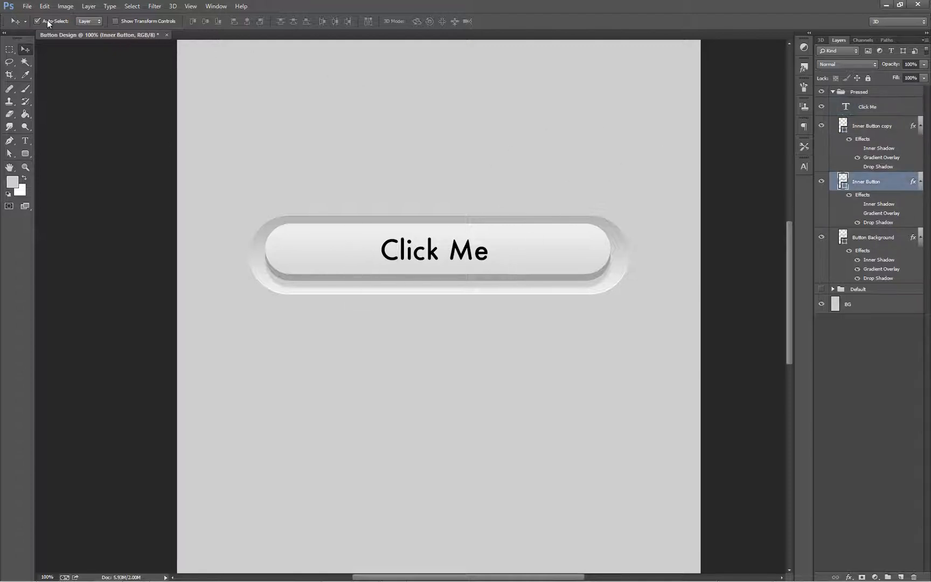
click(821, 181)
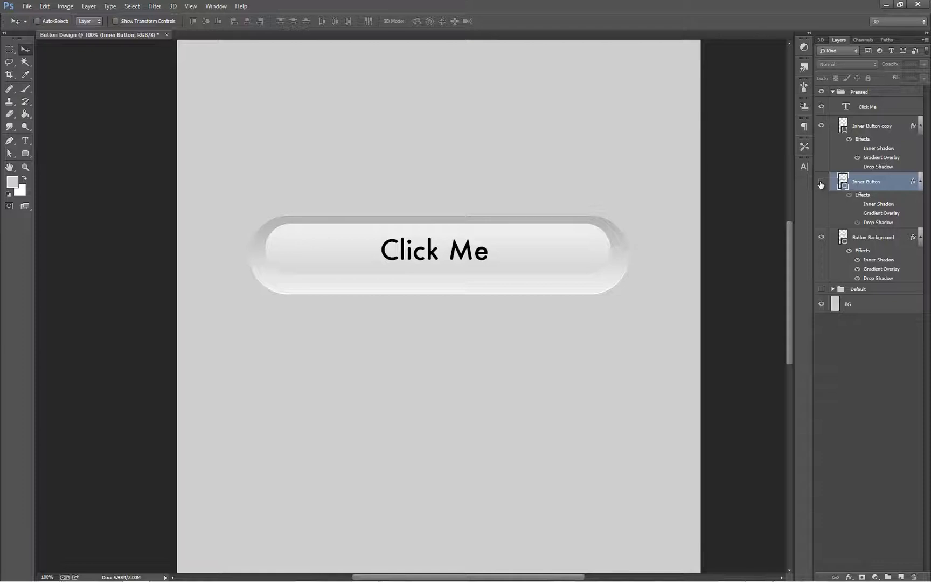
click(821, 182)
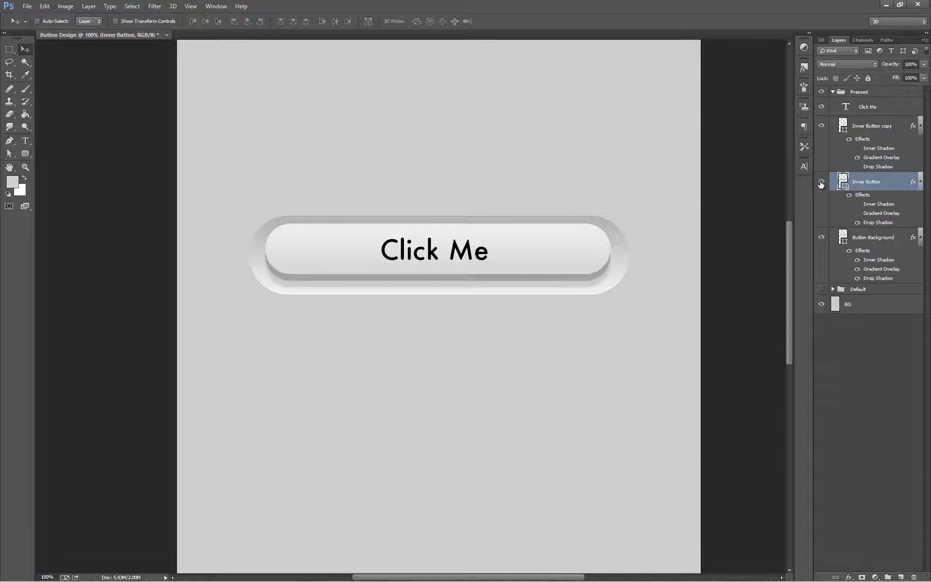
In the Pressed group, move Click Me and Inner Button copy down about 12 px together and delete the Inner Button layer.
click(870, 125)
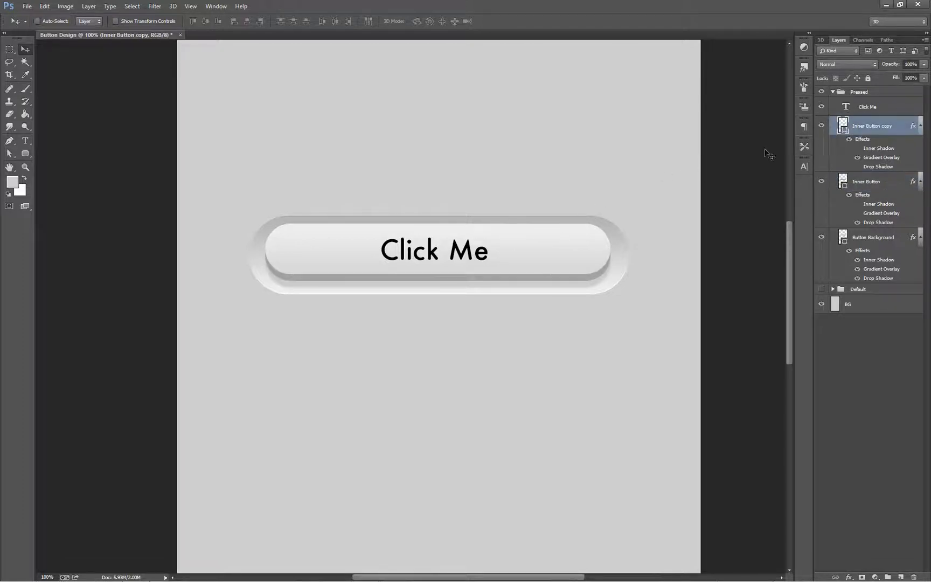
shift+click(874, 108)
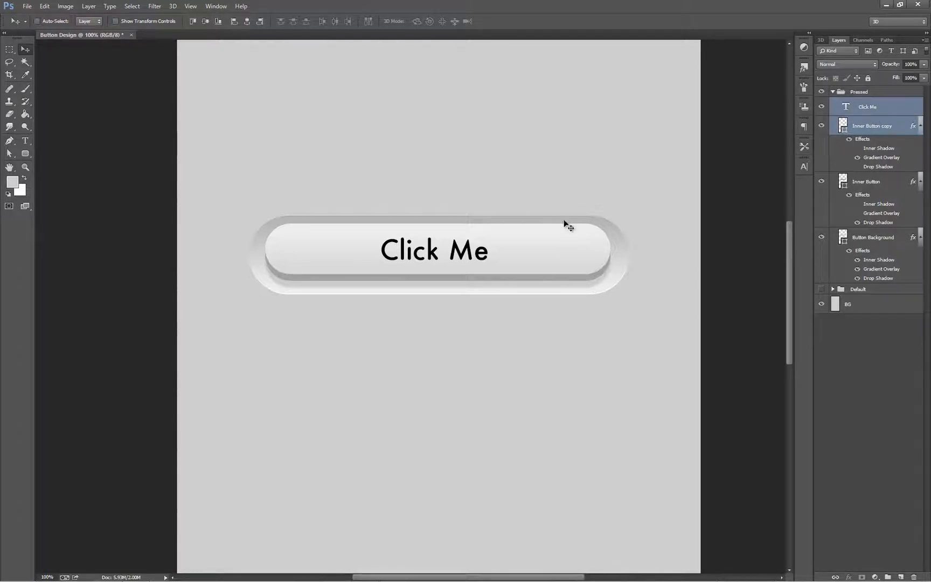
key(Down)
key(Down)
key(Down)
key(Down)
key(Down)
key(Down)
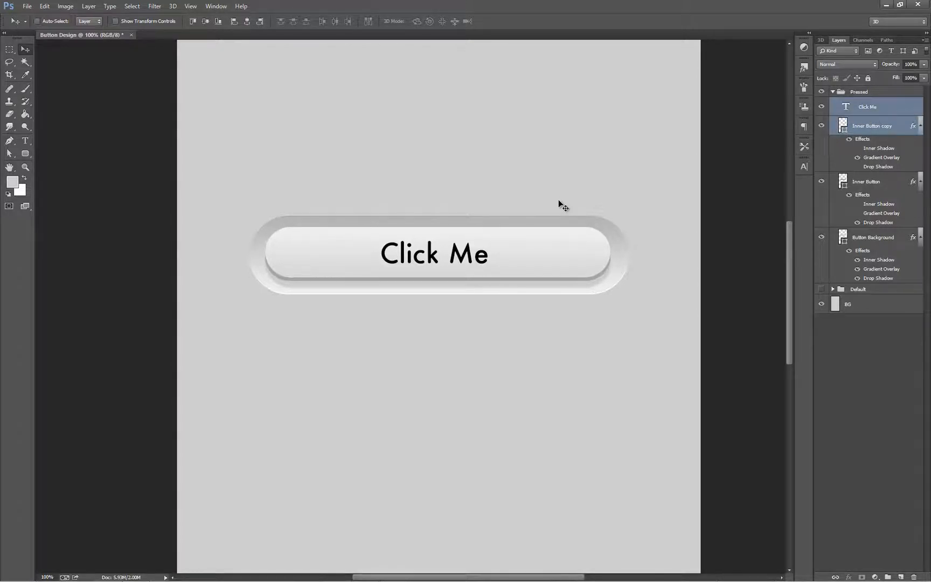
key(Down)
key(Down)
key(Down)
key(Down)
key(Down)
key(Down)
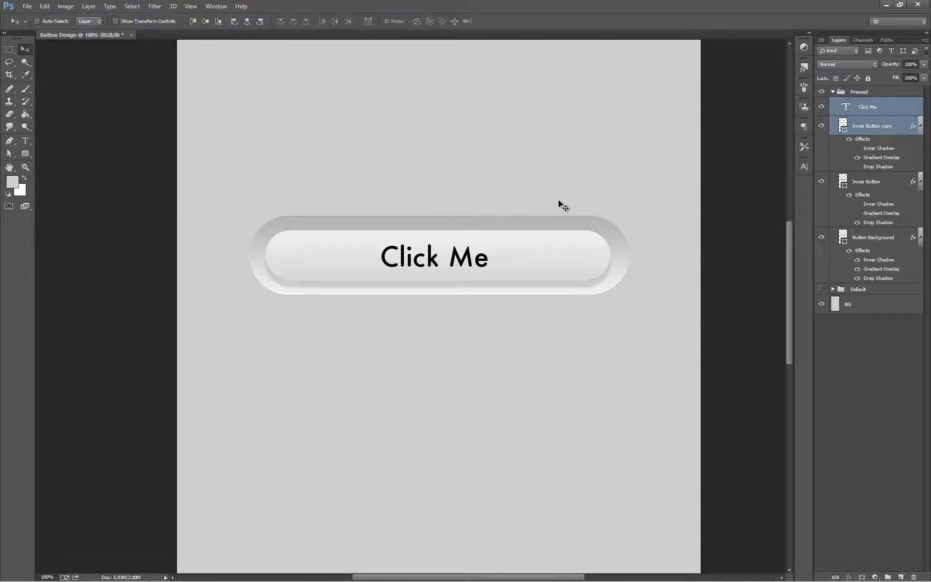
click(874, 183)
key(Delete)
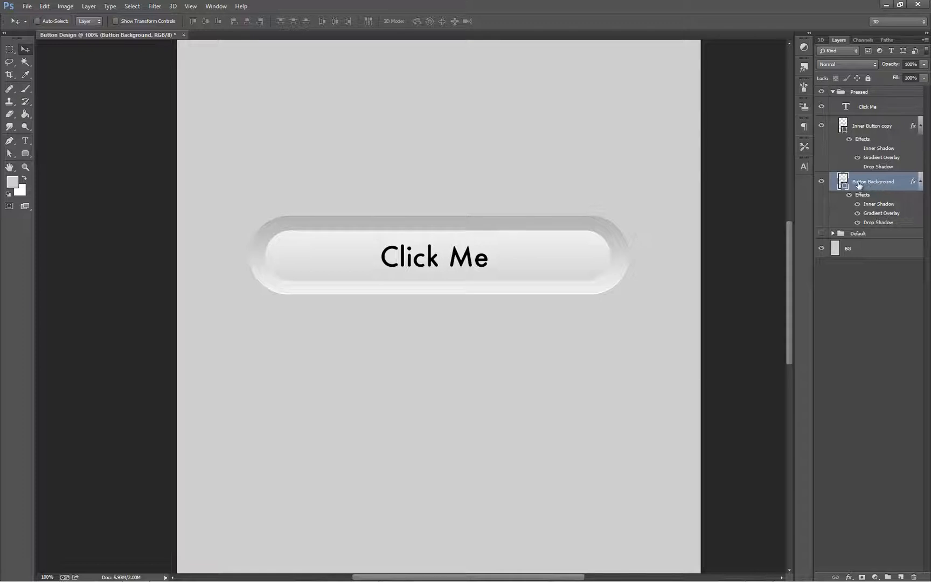
Enable the Inner Shadow on Inner Button copy with 10 px distance, 10 px size and 12% opacity.
click(860, 127)
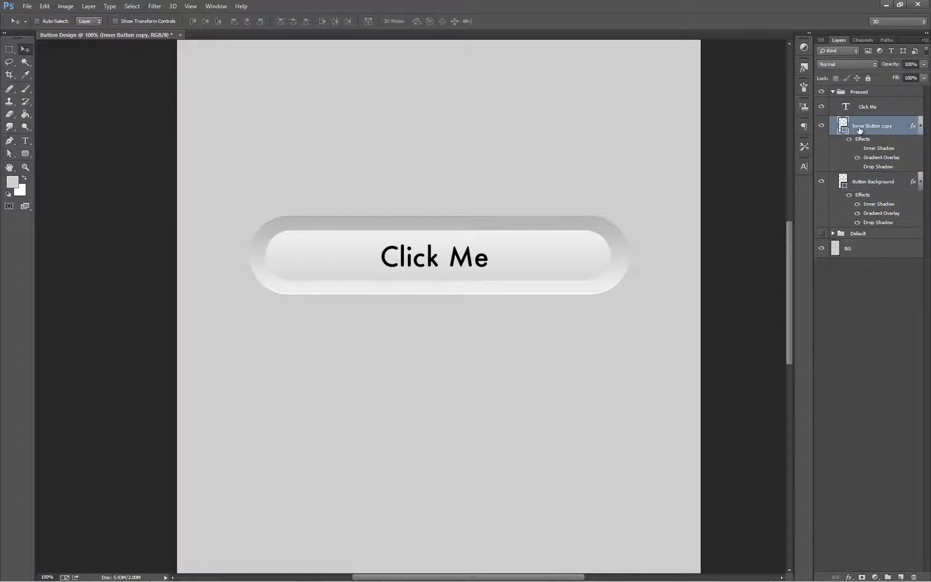
double_click(880, 150)
drag(677, 280, 627, 279)
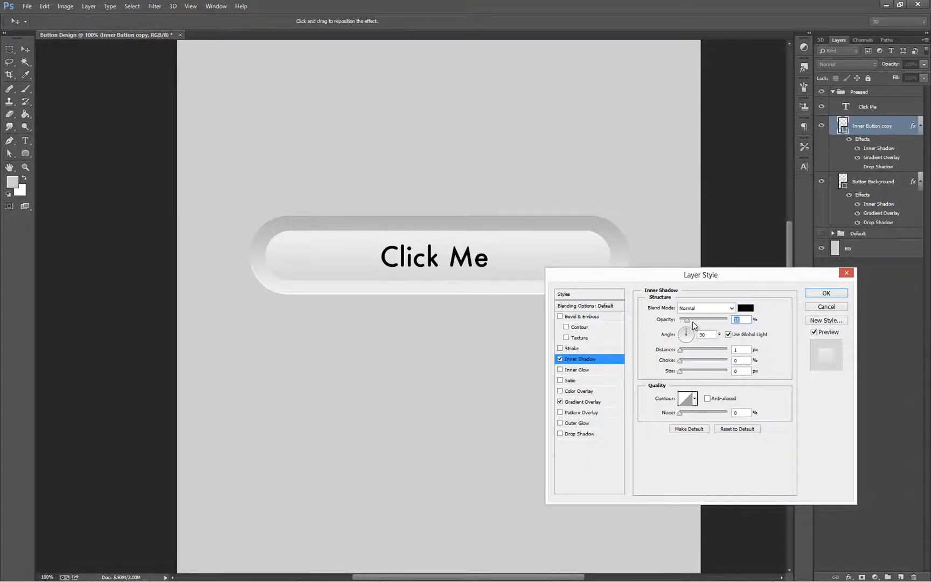
drag(692, 321, 729, 320)
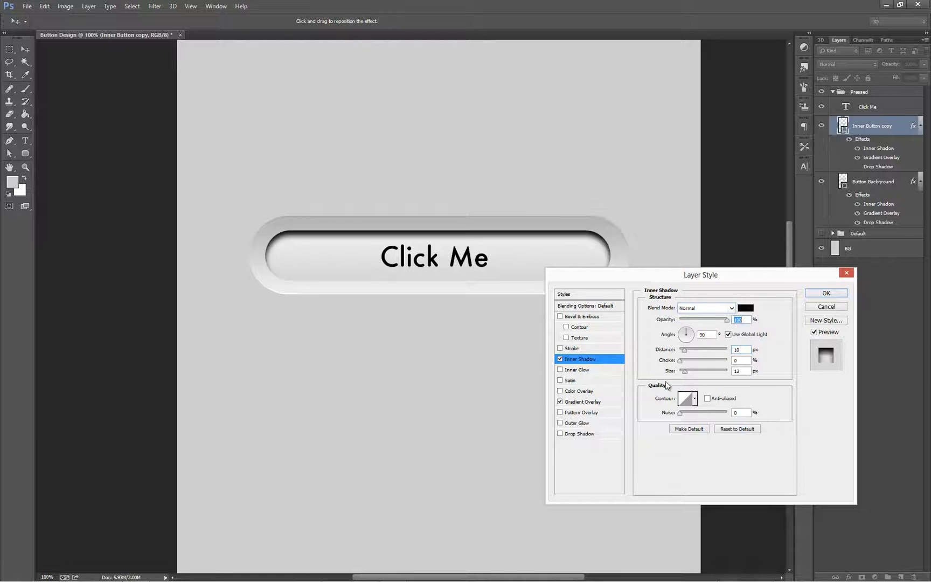
mouse_move(684, 350)
mouse_down()
mouse_move(688, 373)
mouse_move(685, 352)
mouse_up()
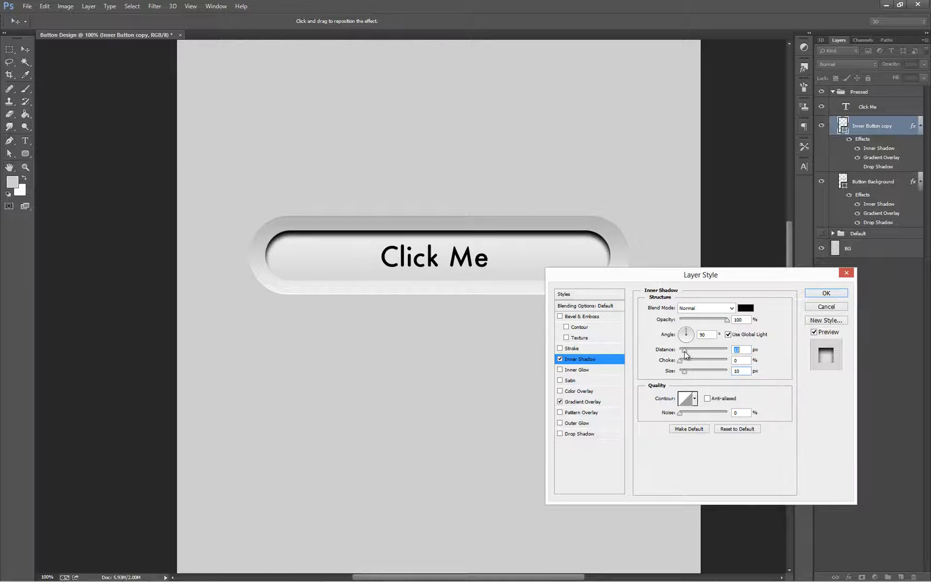
drag(726, 319, 686, 319)
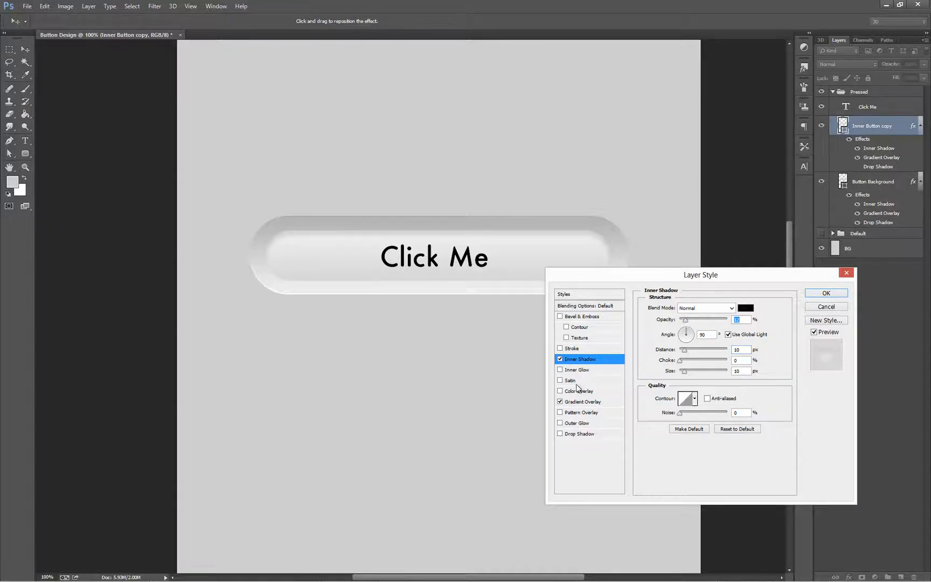
Reverse the Gradient Overlay on Inner Button copy and change the gradient's right colour stop to white, ffffff.
click(561, 402)
click(584, 403)
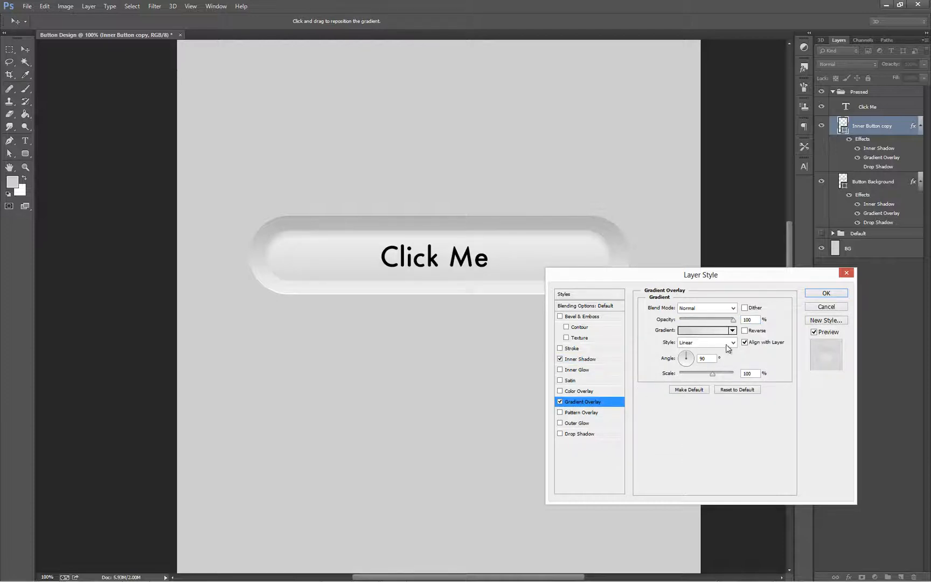
click(745, 331)
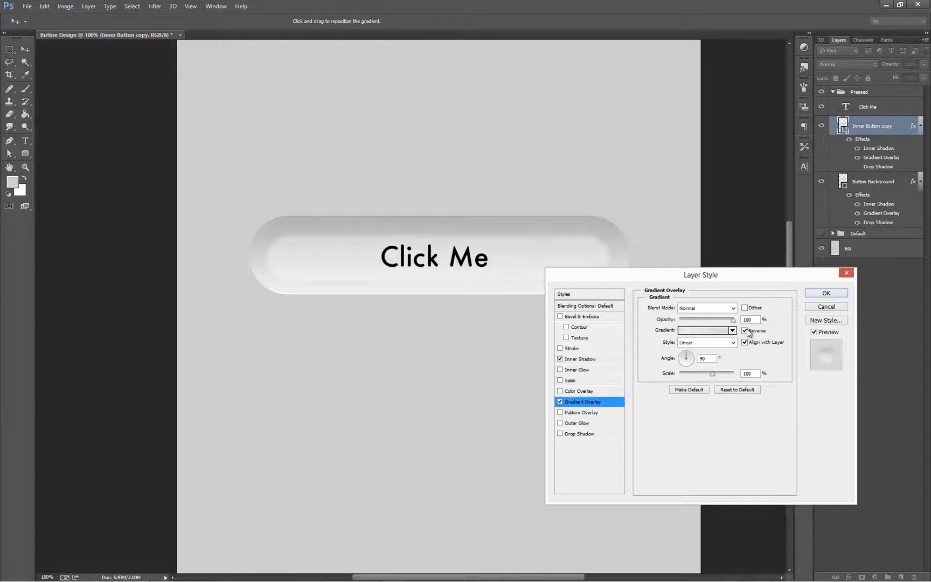
click(687, 331)
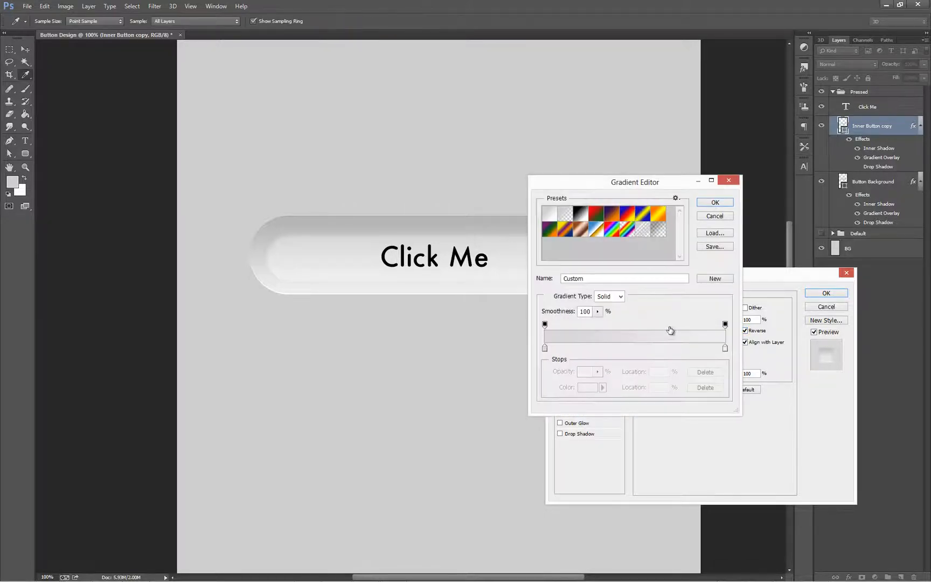
double_click(725, 348)
click(488, 309)
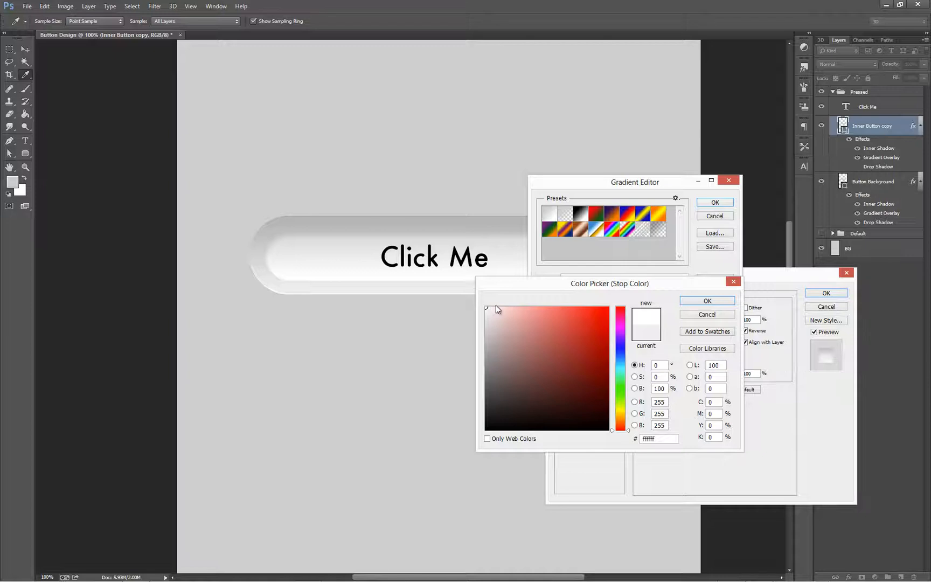
click(707, 300)
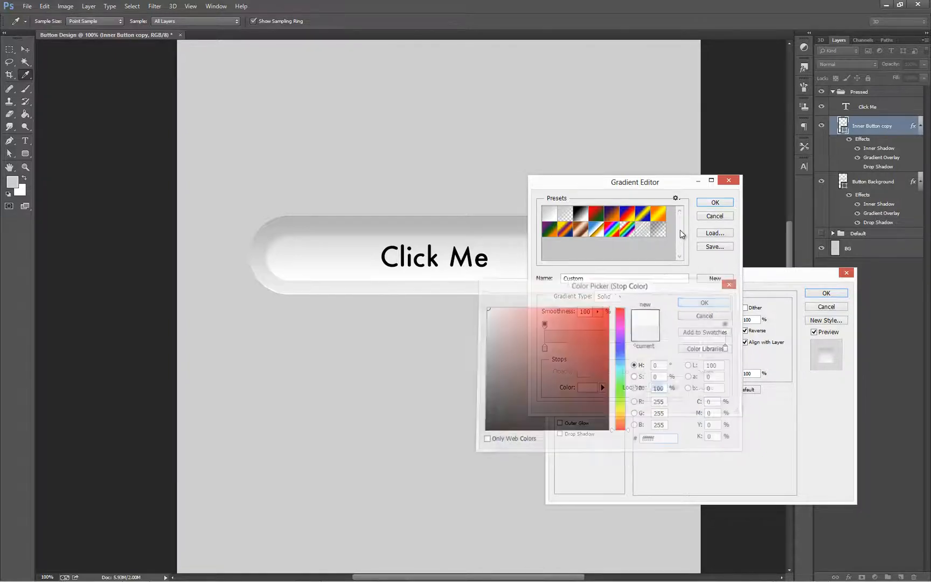
click(712, 202)
Compare Inner Button copy with and without its Inner Shadow, lower the shadow's opacity to about 7%, and apply the layer style.
drag(639, 273, 665, 282)
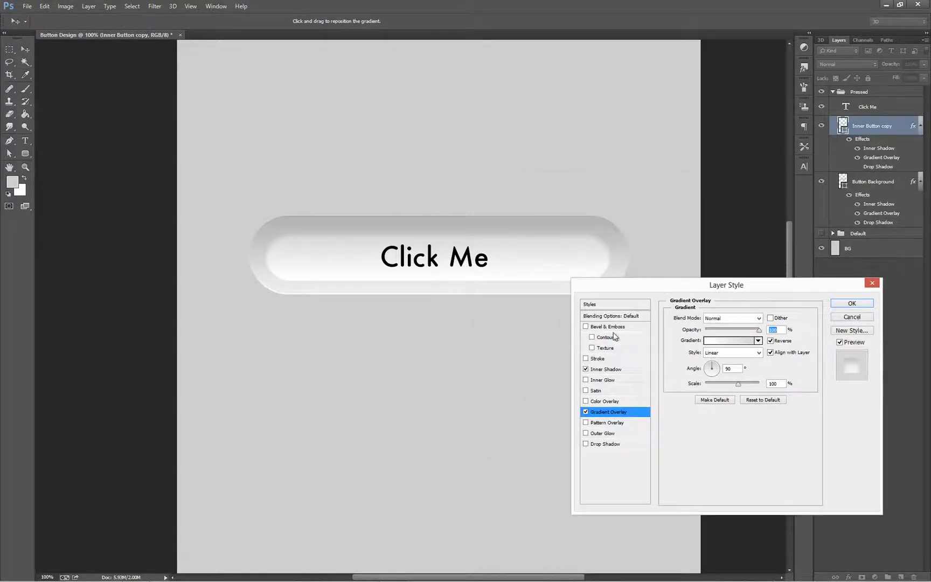
click(587, 369)
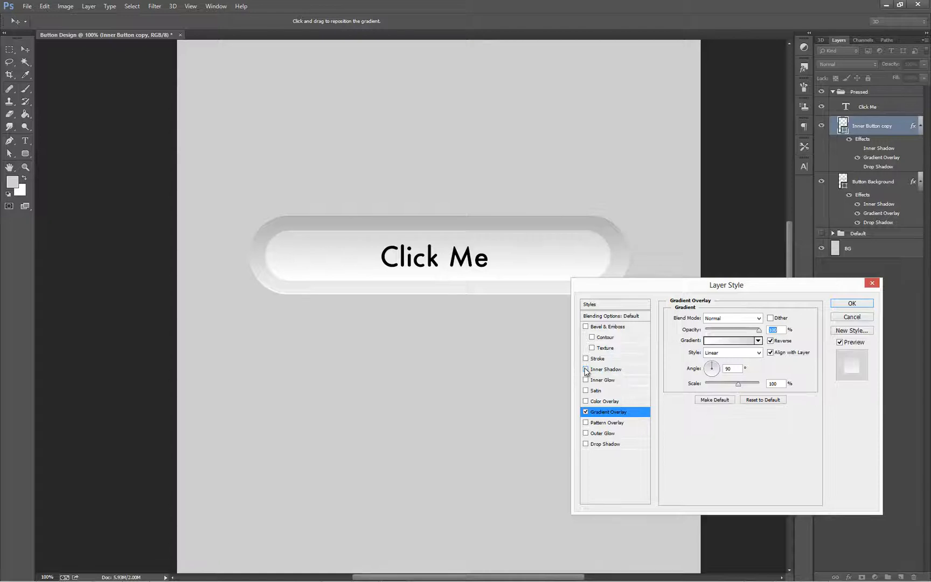
click(586, 370)
click(608, 370)
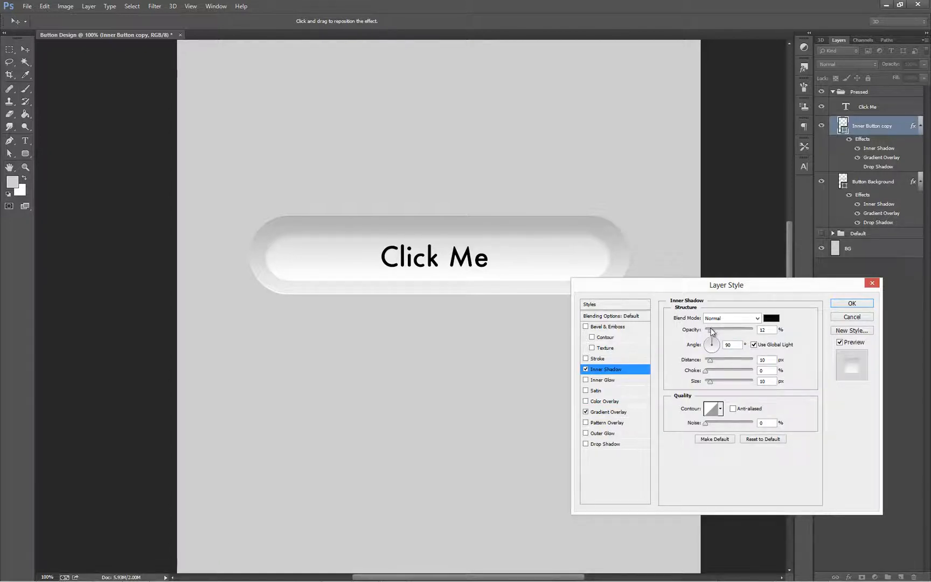
drag(711, 328, 709, 328)
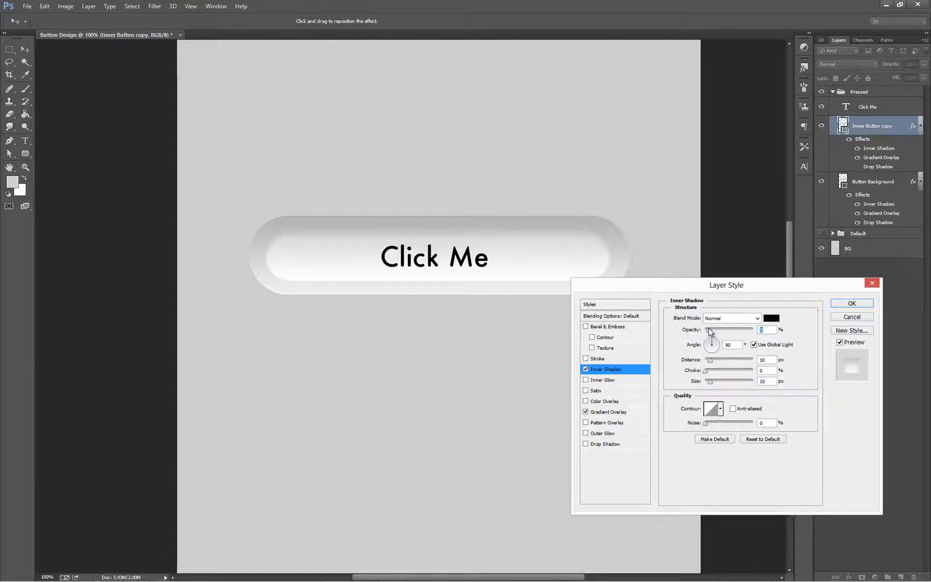
click(846, 304)
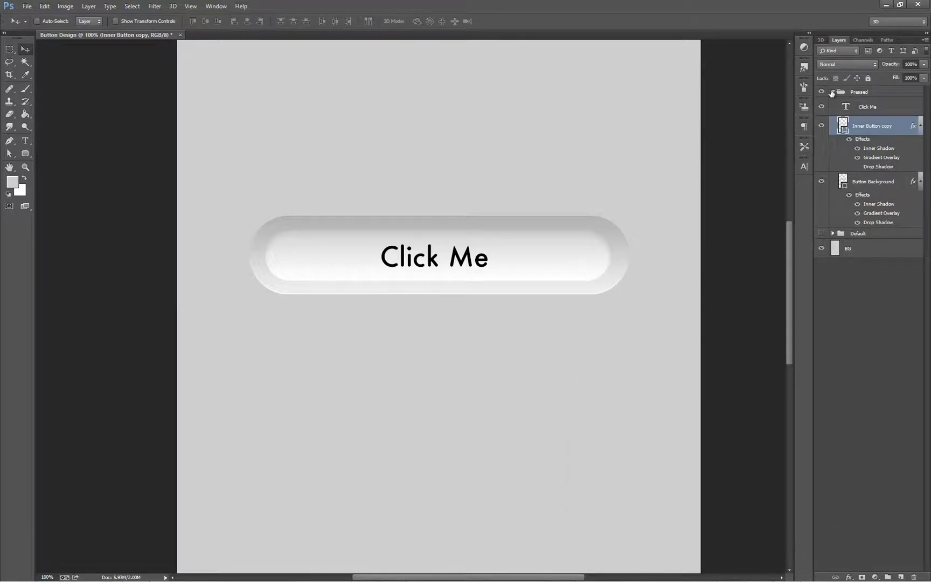
Show the Default group and repeatedly hide and reshow the Pressed group to compare the two button states.
click(832, 92)
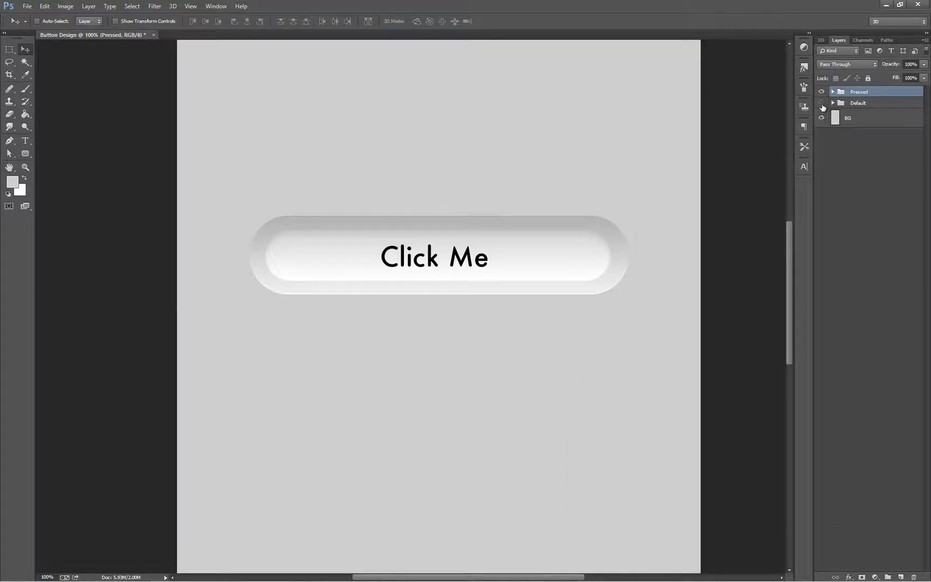
click(821, 103)
click(821, 93)
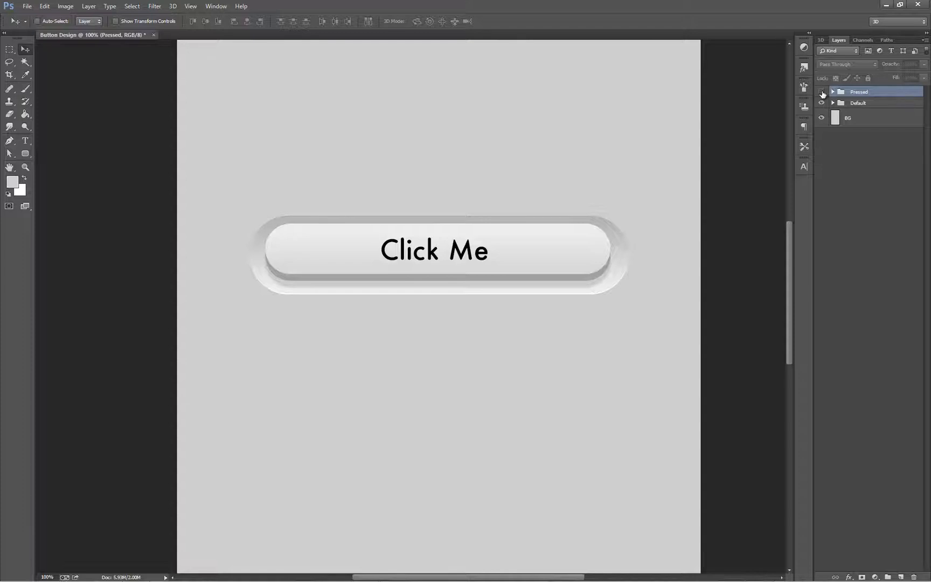
click(822, 93)
click(822, 92)
click(821, 93)
click(821, 93)
click(822, 93)
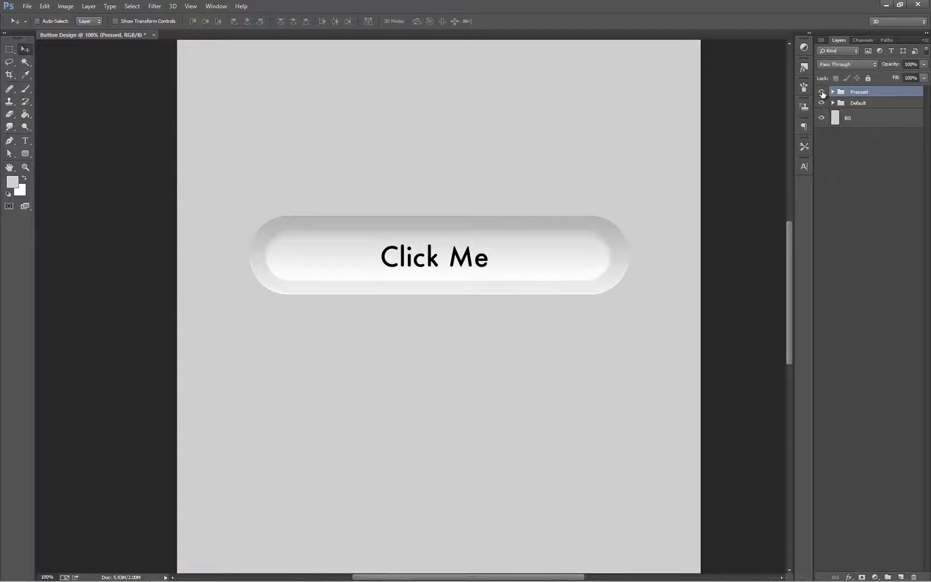
click(822, 92)
click(822, 92)
click(822, 92)
click(822, 92)
click(821, 93)
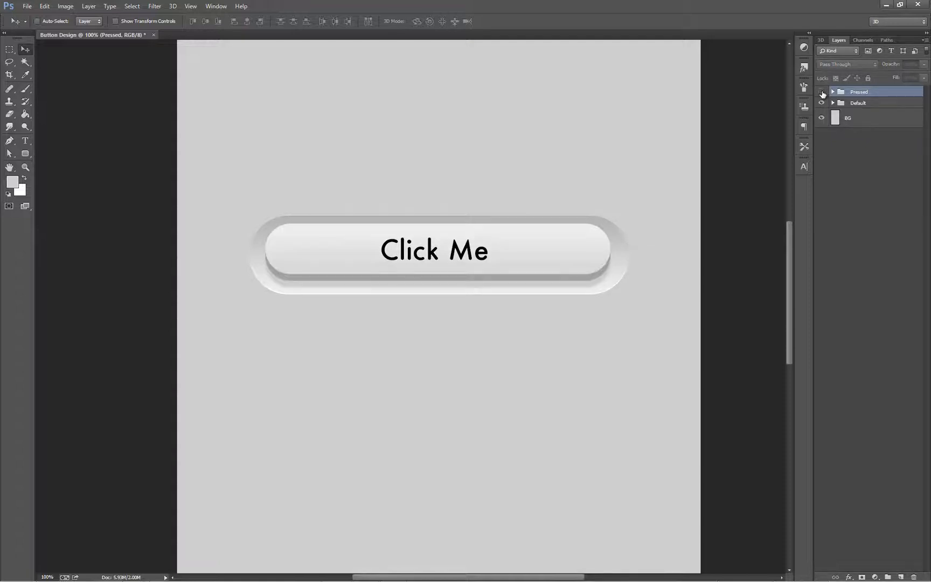
click(822, 93)
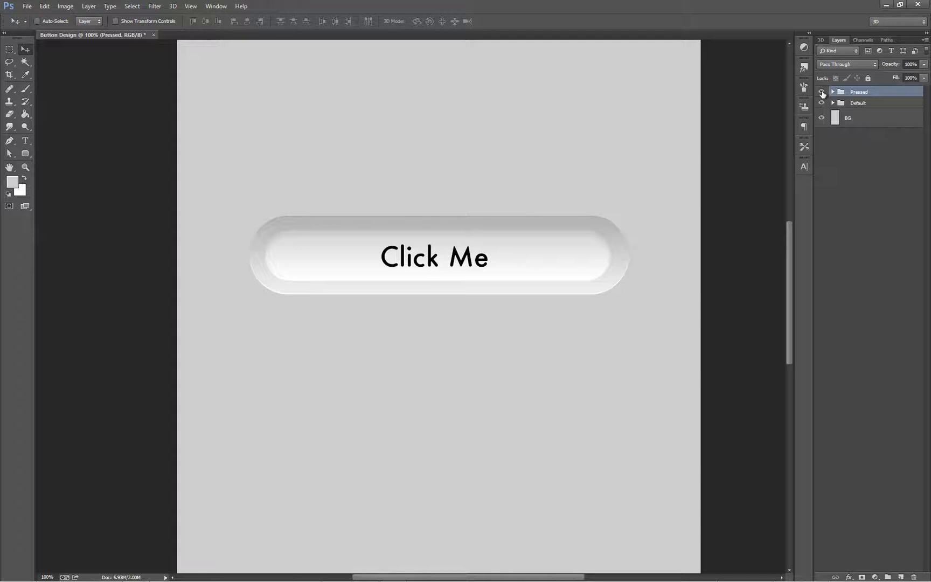
click(822, 92)
click(821, 93)
click(822, 92)
click(822, 93)
click(822, 93)
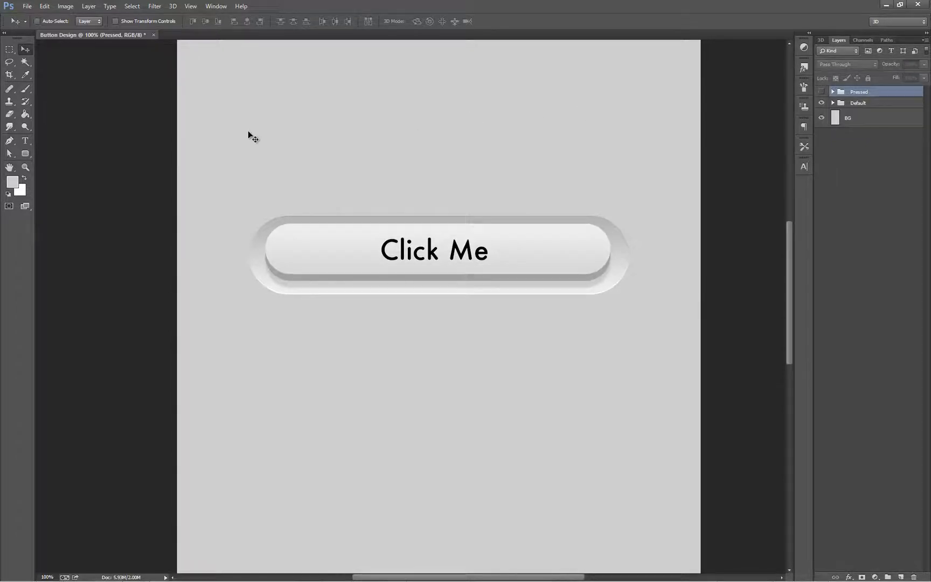
click(26, 167)
right_click(501, 166)
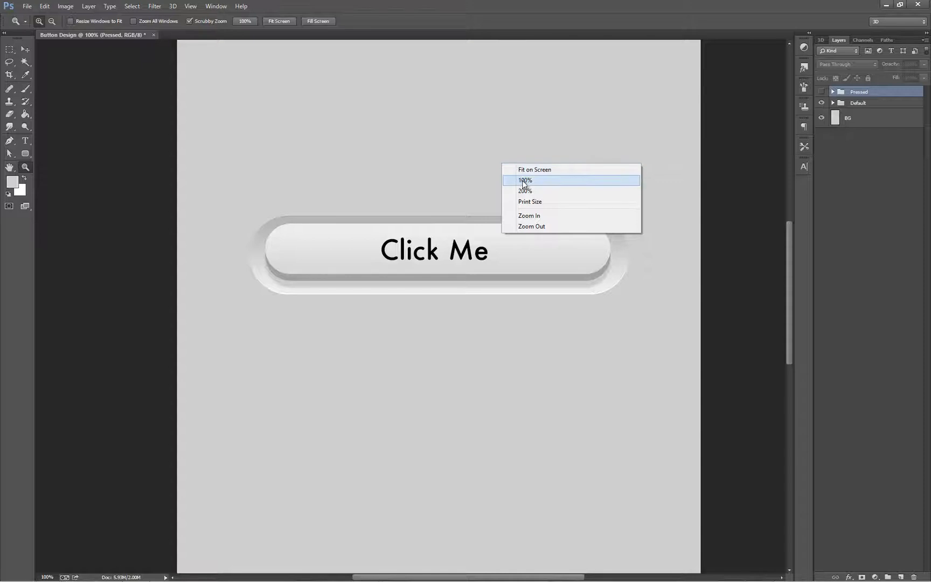
click(510, 8)
click(25, 49)
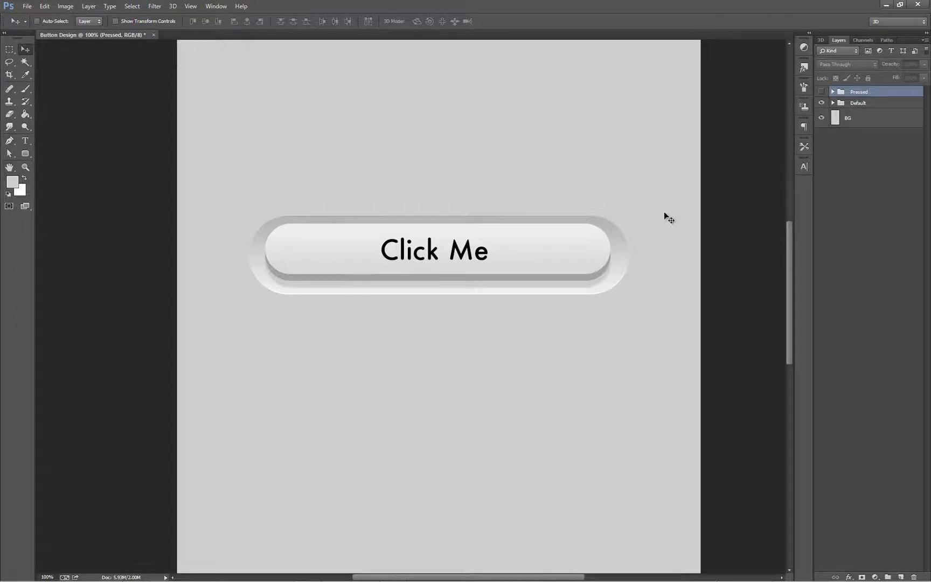
Show the Pressed group again, put Pressed and Default together in a new group and name it Original.
click(821, 91)
shift+click(871, 105)
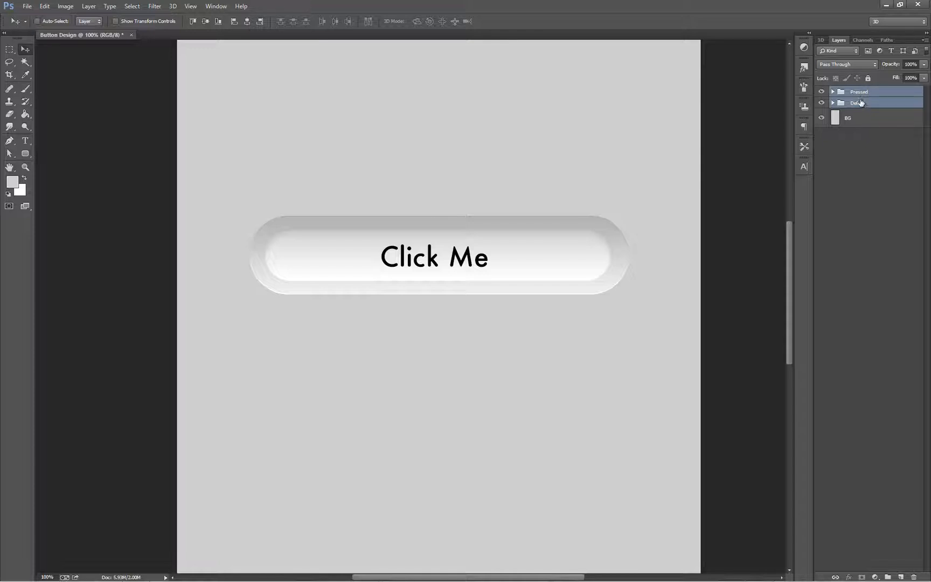
key(ctrl+g)
double_click(860, 94)
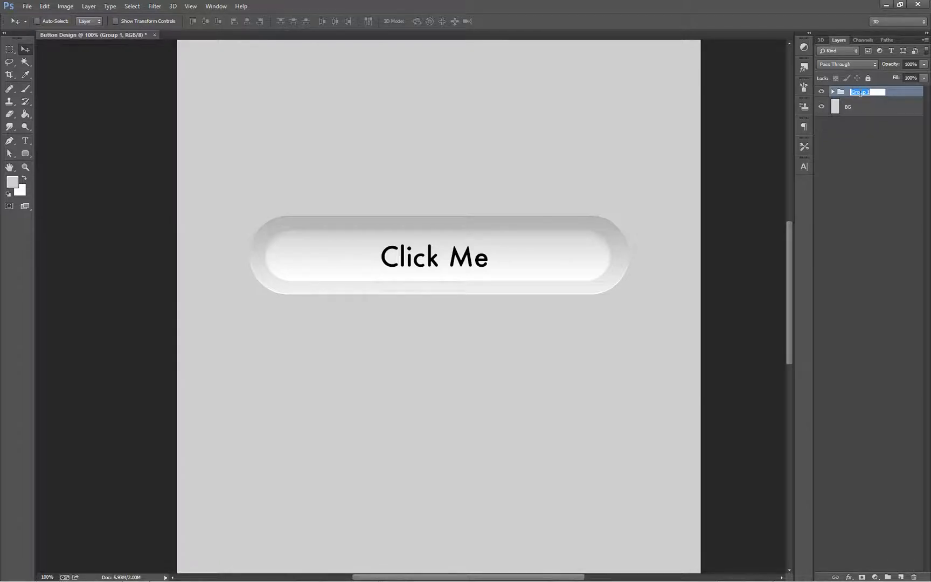
text(Original)
key(Return)
Duplicate the Original group, hide the source group and expand Original copy.
key(ctrl+alt+j)
click(613, 260)
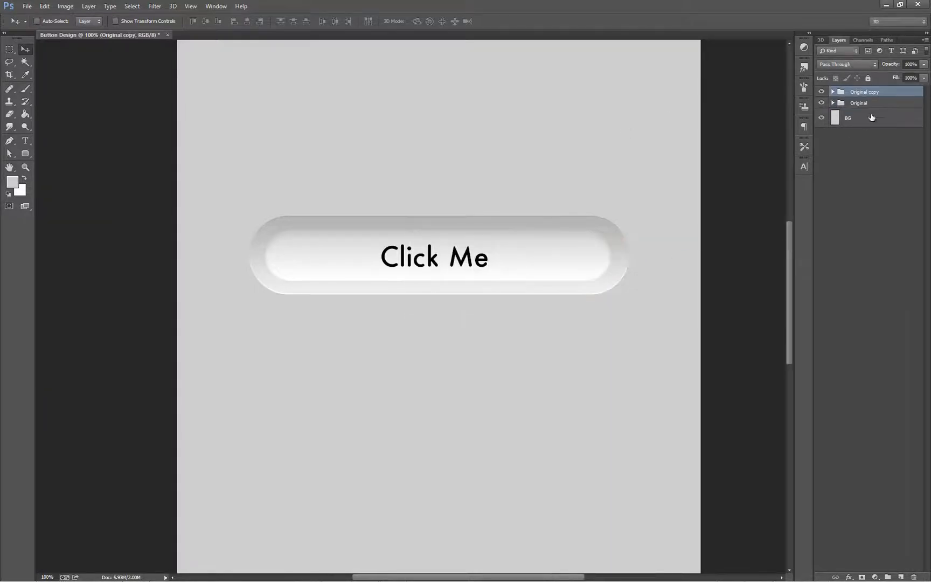
click(823, 103)
click(832, 93)
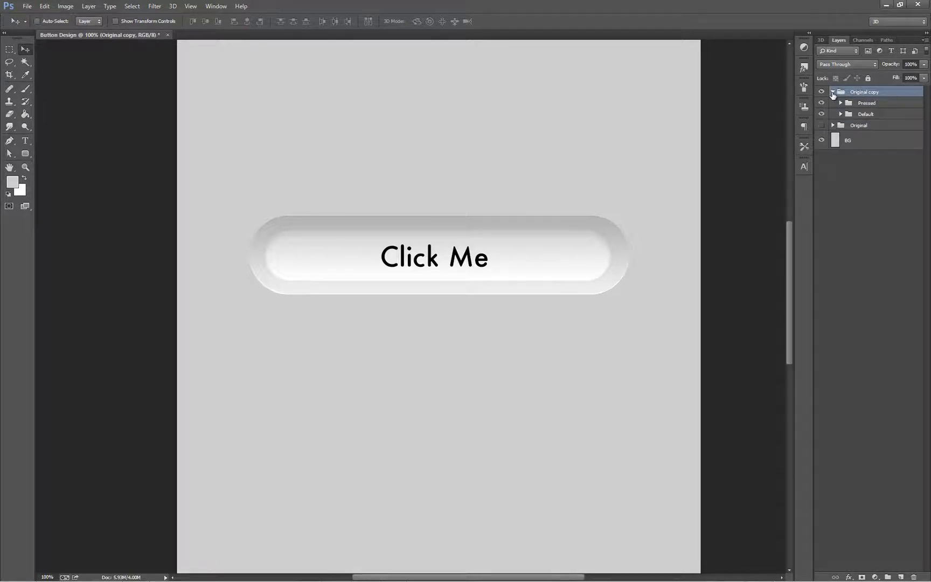
click(872, 105)
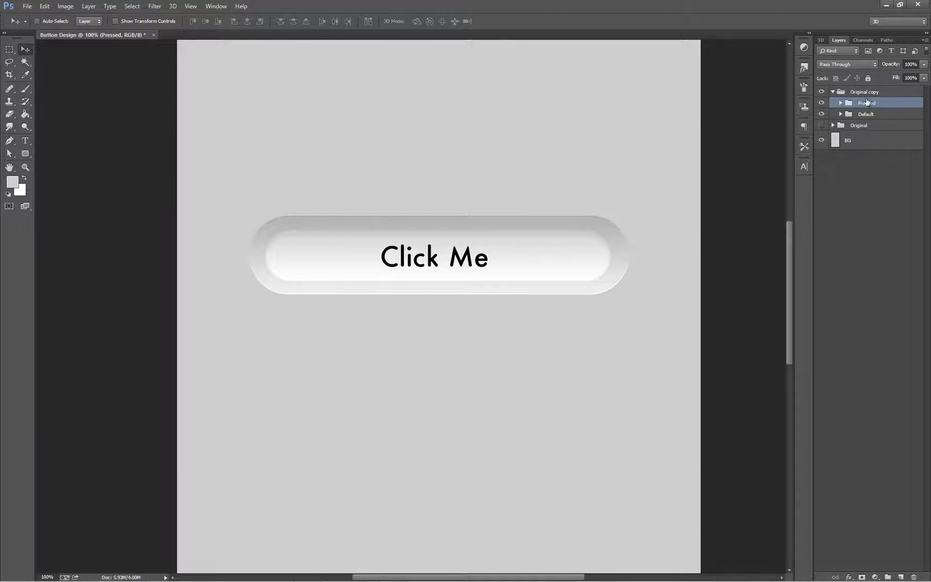
click(865, 115)
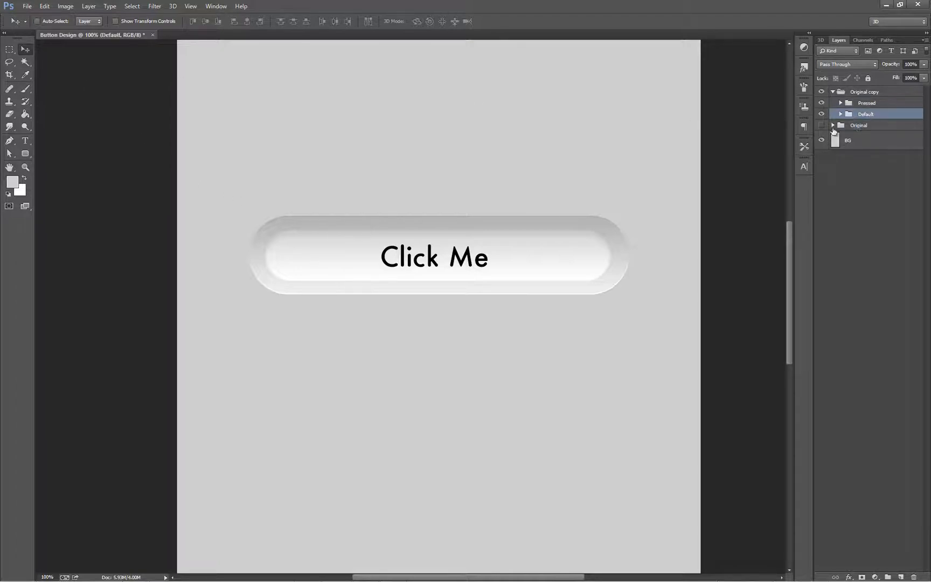
click(859, 128)
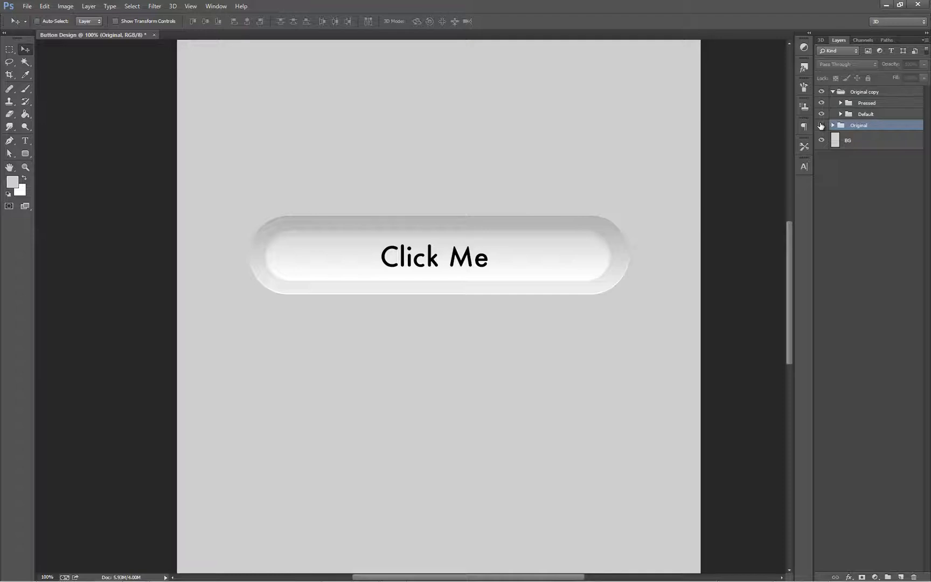
click(821, 125)
Inside Original copy, merge the Default group and the Pressed group each into a single layer.
click(880, 116)
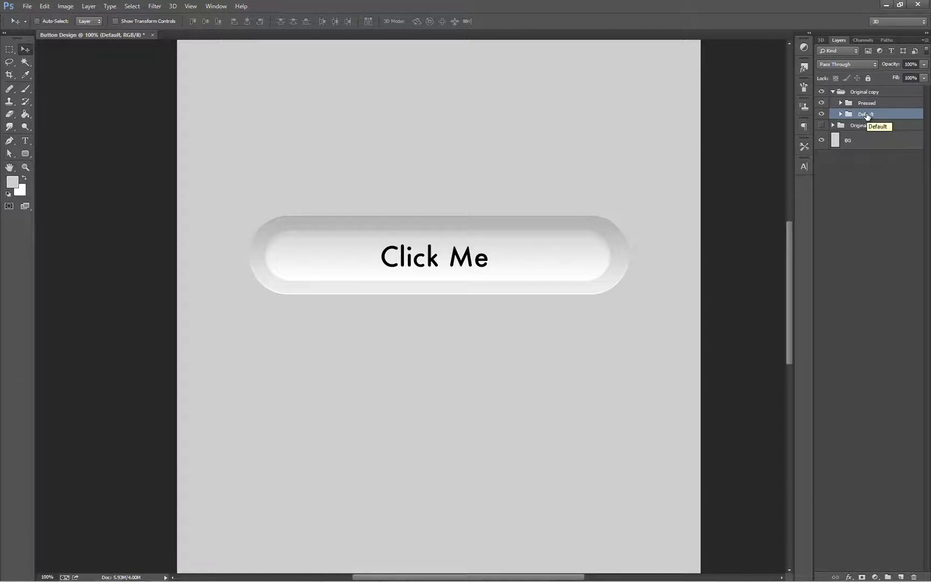
key(ctrl+e)
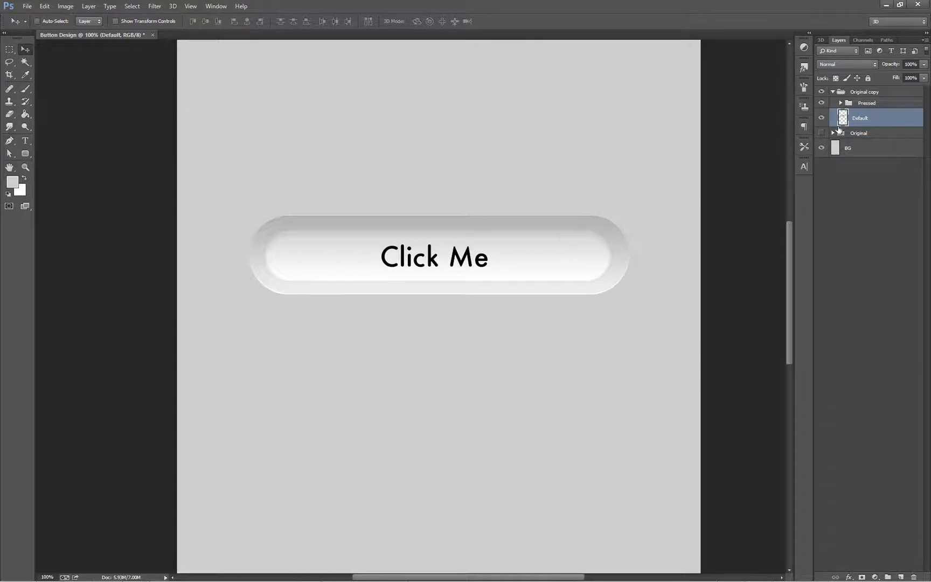
click(865, 103)
key(ctrl+e)
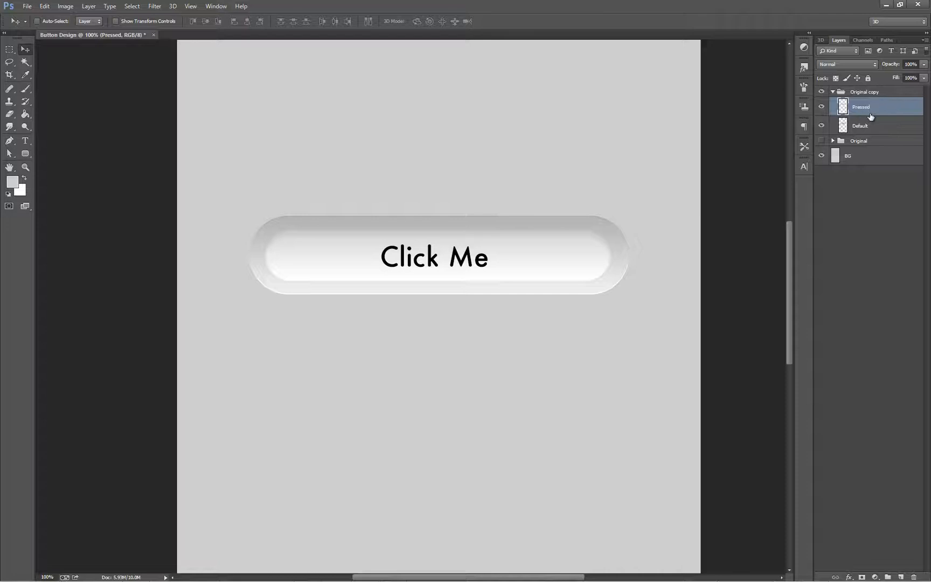
Cut a rectangular section between the left rounded end and the Click Me text out of both the Pressed and Default layers.
click(10, 52)
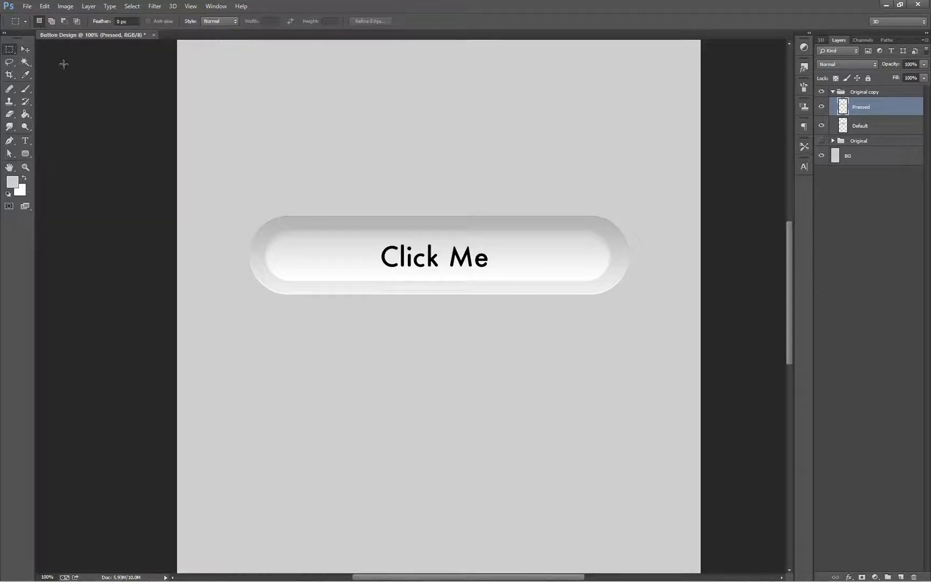
right_click(10, 52)
click(45, 49)
drag(291, 210, 311, 290)
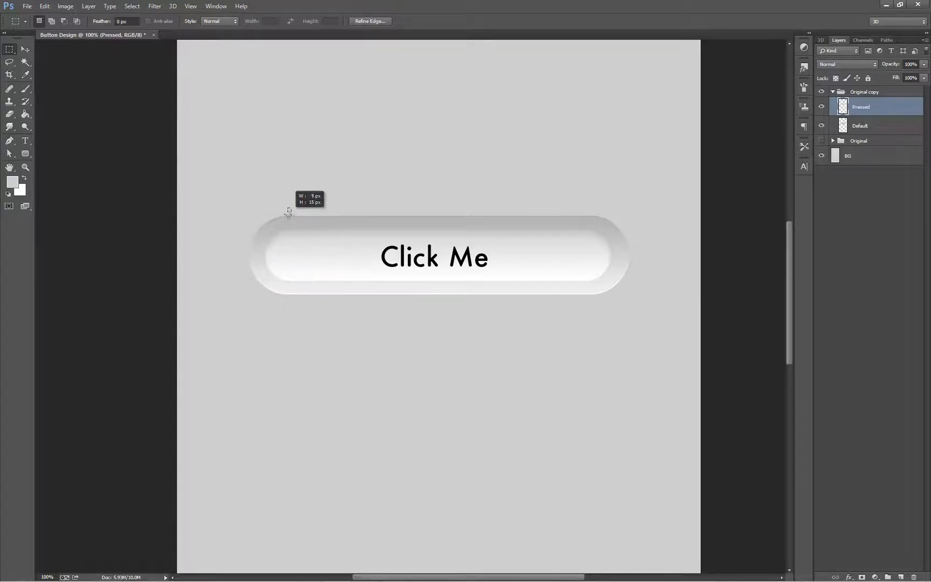
drag(276, 207, 380, 306)
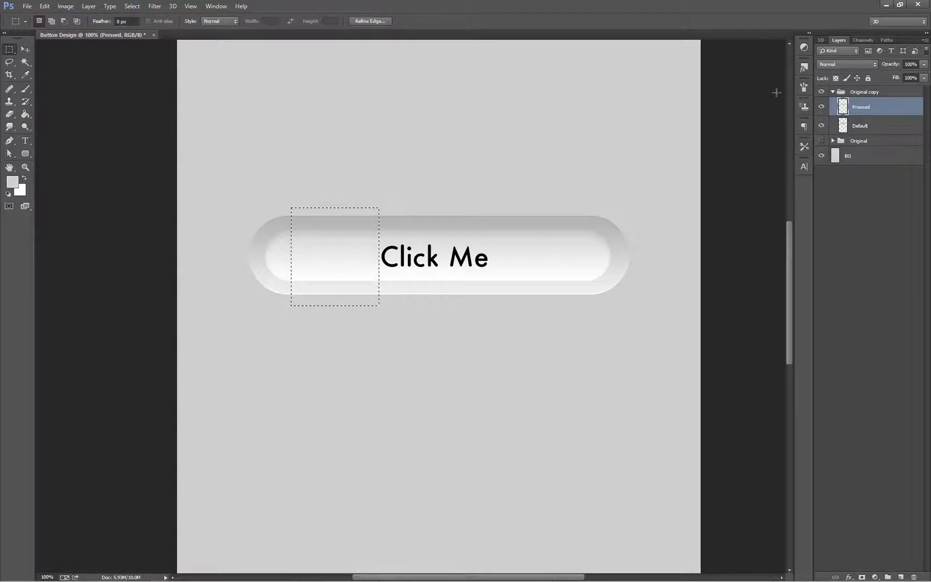
click(867, 126)
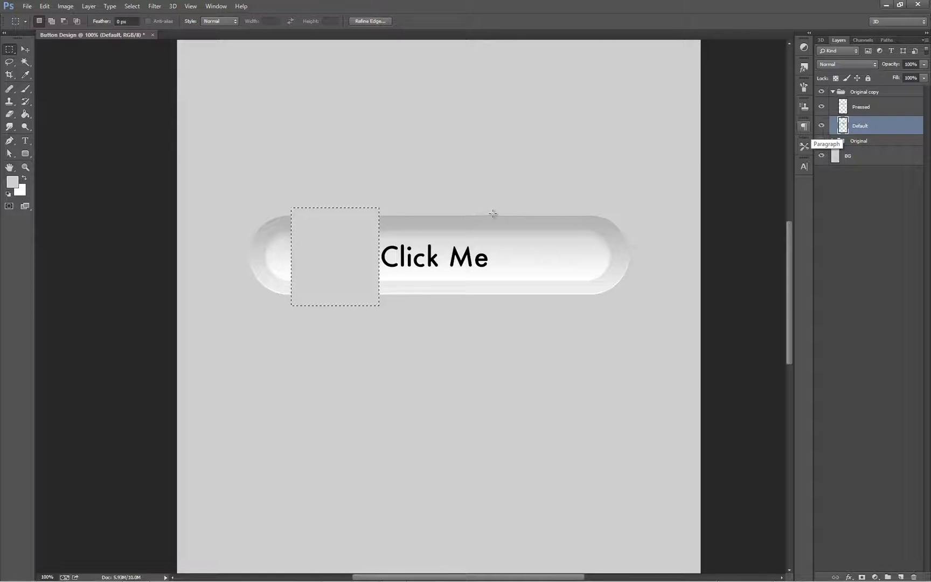
Cut a rectangular section between the Click Me text and the right rounded end out of both the Default and Pressed layers.
drag(493, 212, 591, 302)
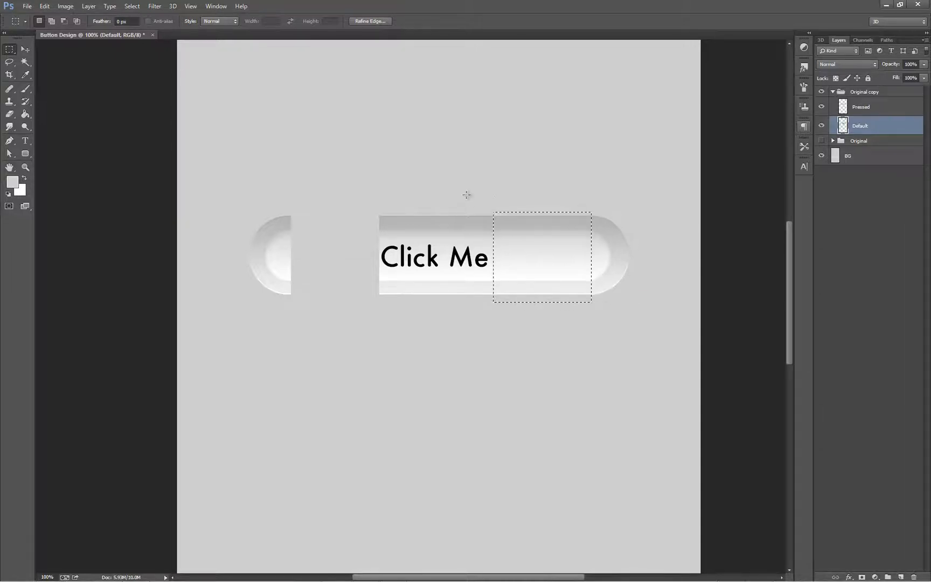
drag(502, 201, 494, 341)
click(870, 107)
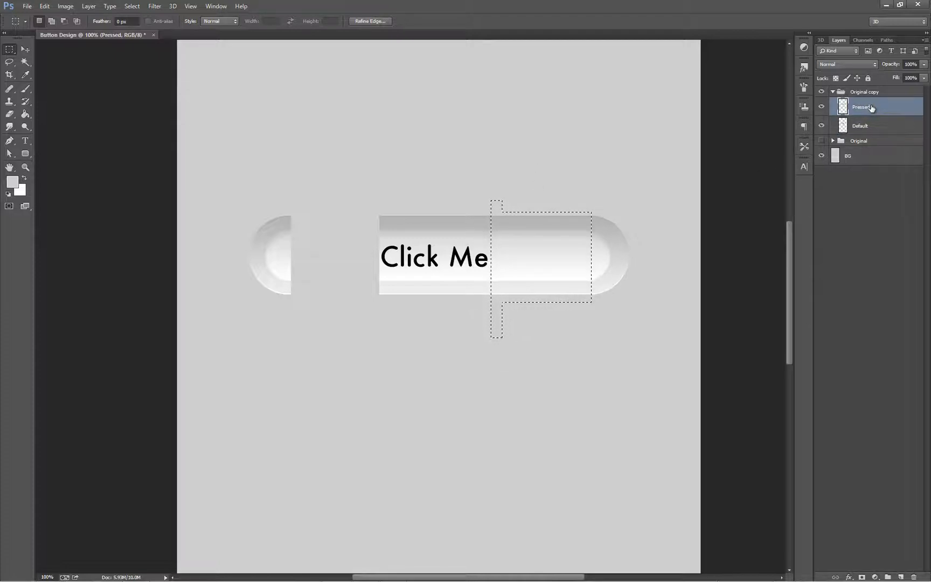
key(Delete)
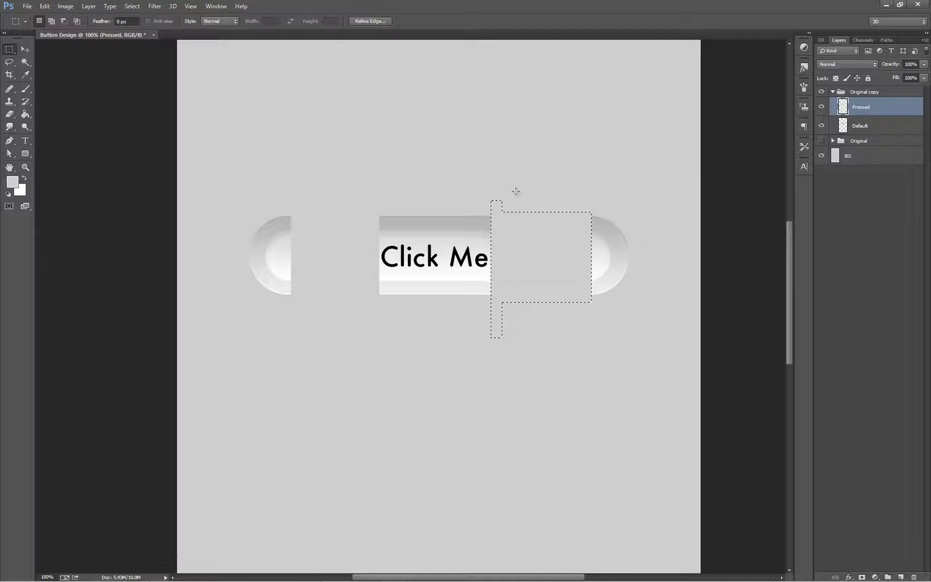
key(ctrl+d)
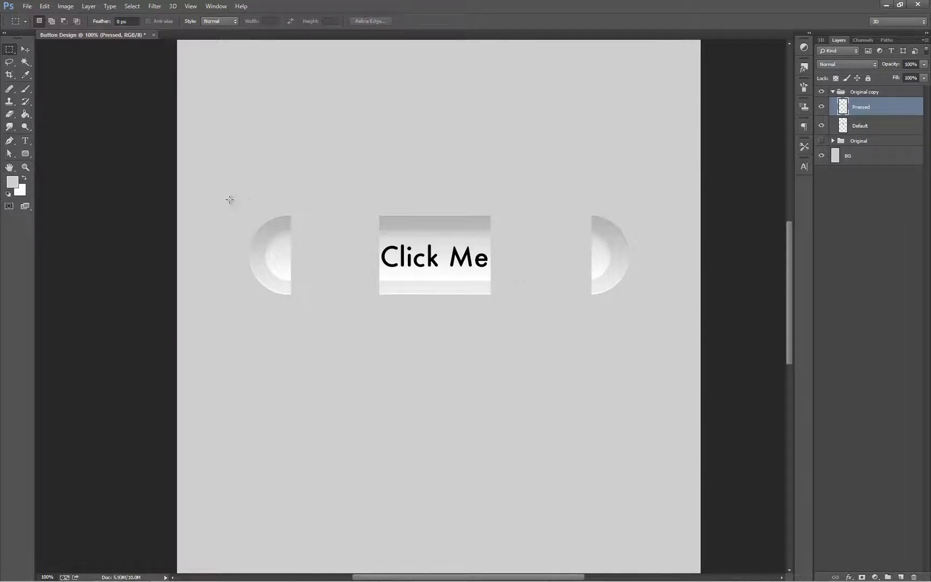
Move the Pressed layer's left rounded end horizontally against the Click Me section and clear the selection.
drag(269, 253, 303, 311)
click(27, 49)
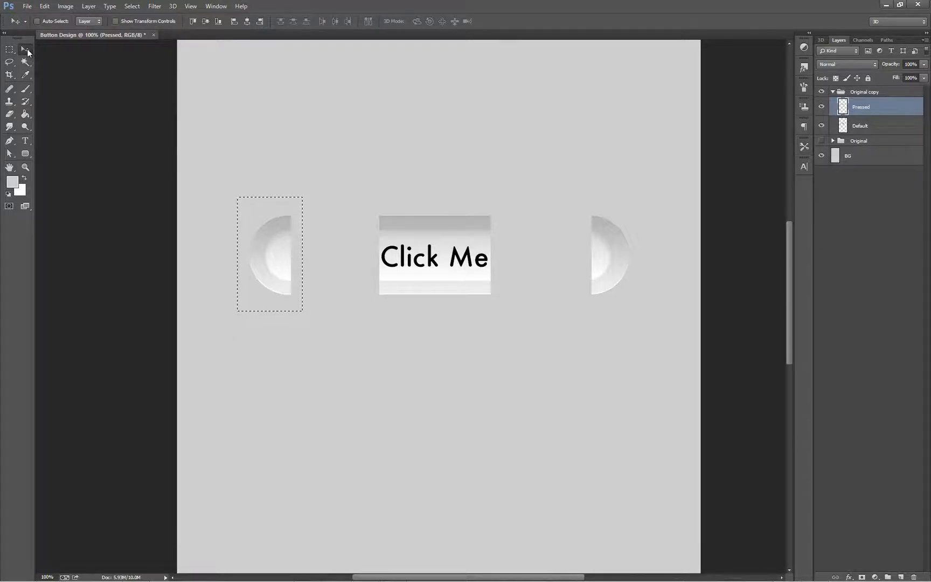
click(278, 258)
drag(278, 257, 361, 260)
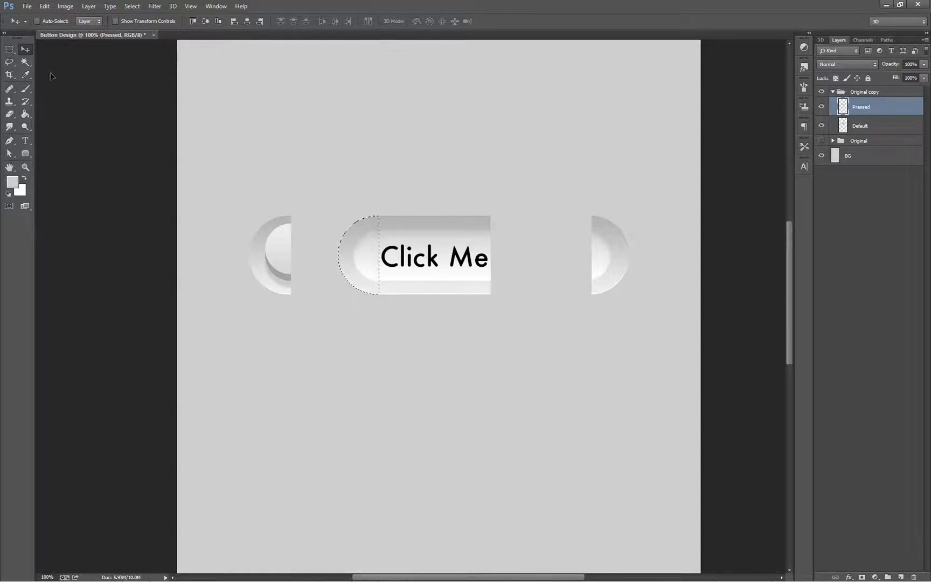
key(ctrl+d)
With the Pressed layer hidden, move the Default layer's left rounded end flush against its Click Me section.
click(9, 49)
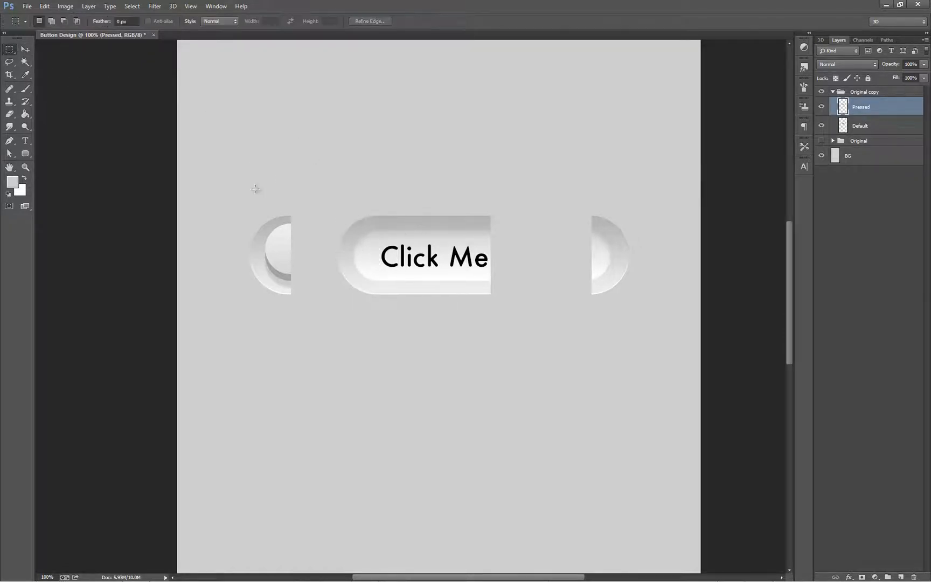
drag(233, 170, 309, 313)
click(25, 49)
click(893, 126)
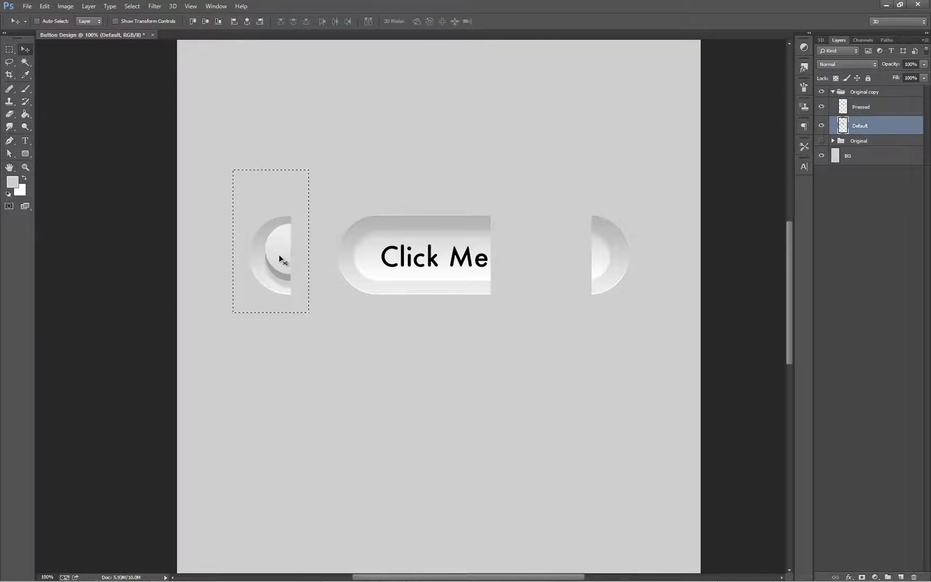
drag(276, 257, 342, 257)
key(ctrl+z)
click(821, 106)
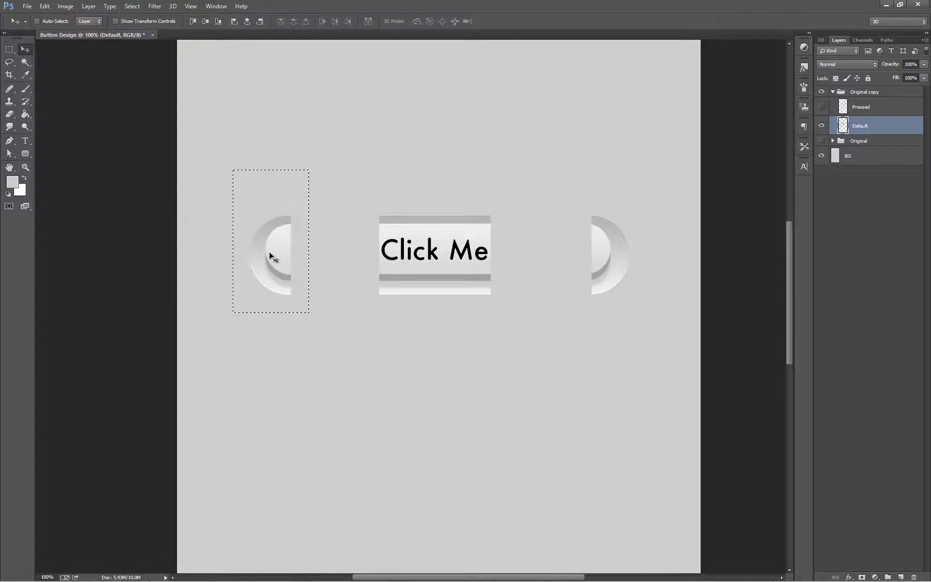
drag(289, 256, 379, 254)
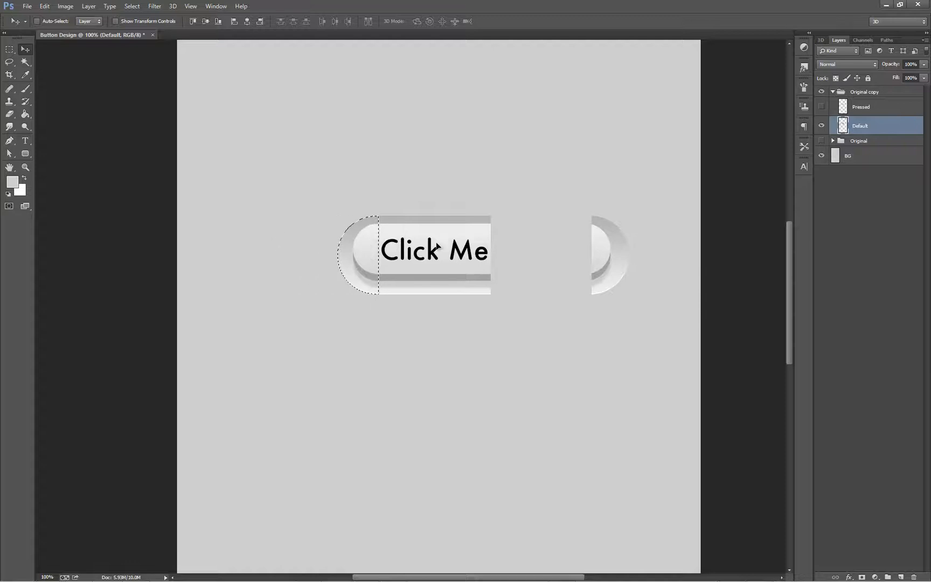
key(Right)
key(ctrl+d)
Toggle the Pressed layer's visibility to compare the left ends of both states, leaving Pressed shown and selected.
click(821, 107)
click(821, 107)
click(821, 108)
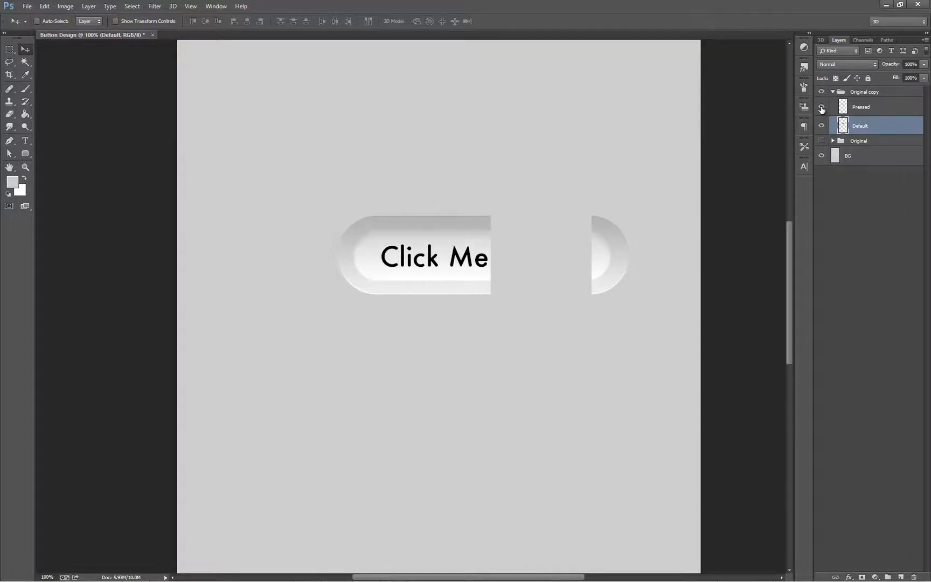
click(821, 108)
click(880, 109)
click(821, 107)
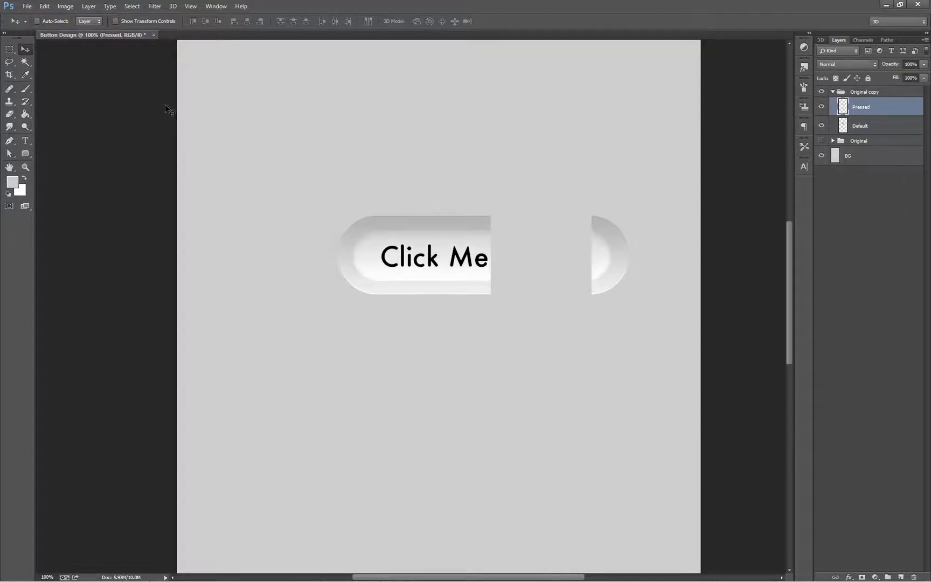
Move the Pressed layer's right rounded end horizontally against the Click Me section and clear the selection.
click(9, 49)
drag(677, 193, 543, 332)
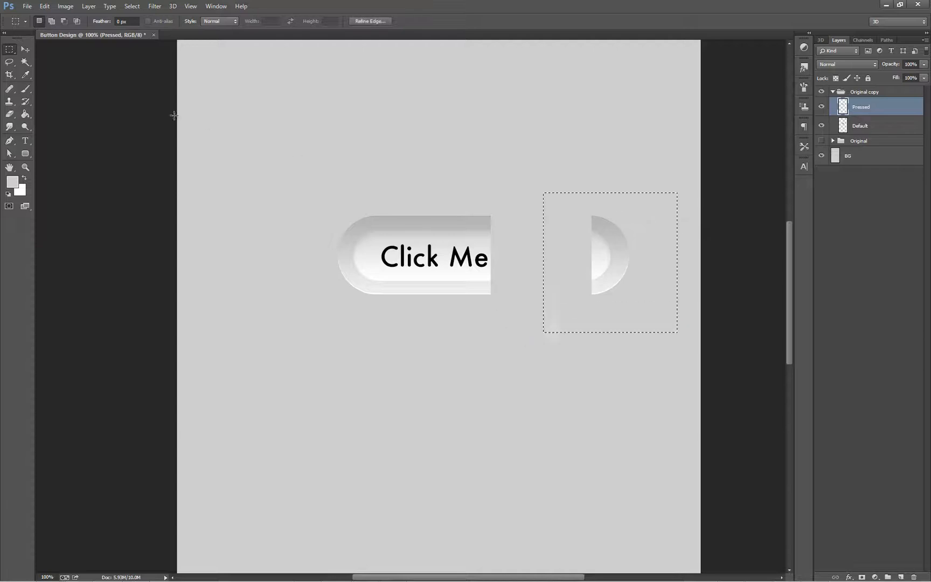
key(v)
drag(614, 252, 513, 254)
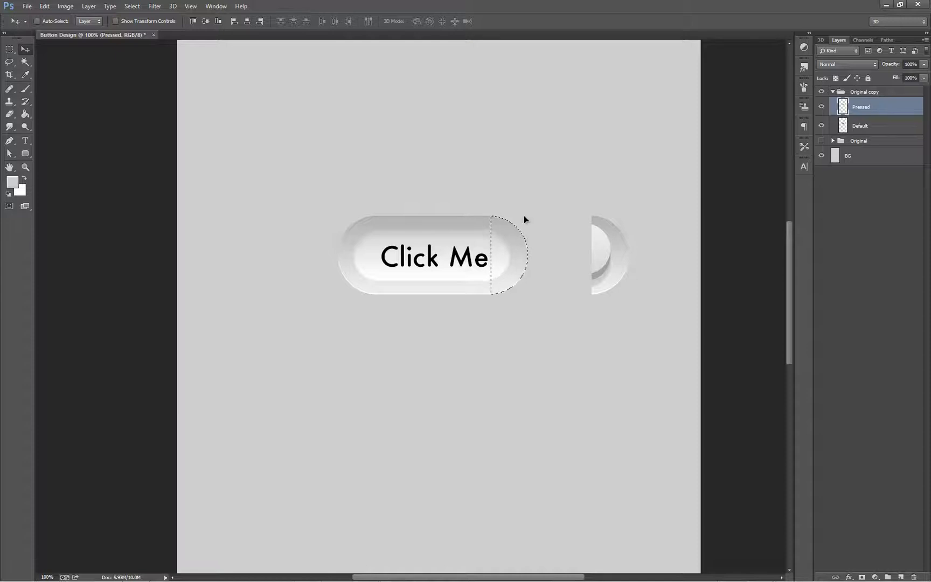
key(ctrl+d)
Hide the Pressed layer, try moving the Default layer's right rounded end against the Click Me section, and undo the move.
click(821, 107)
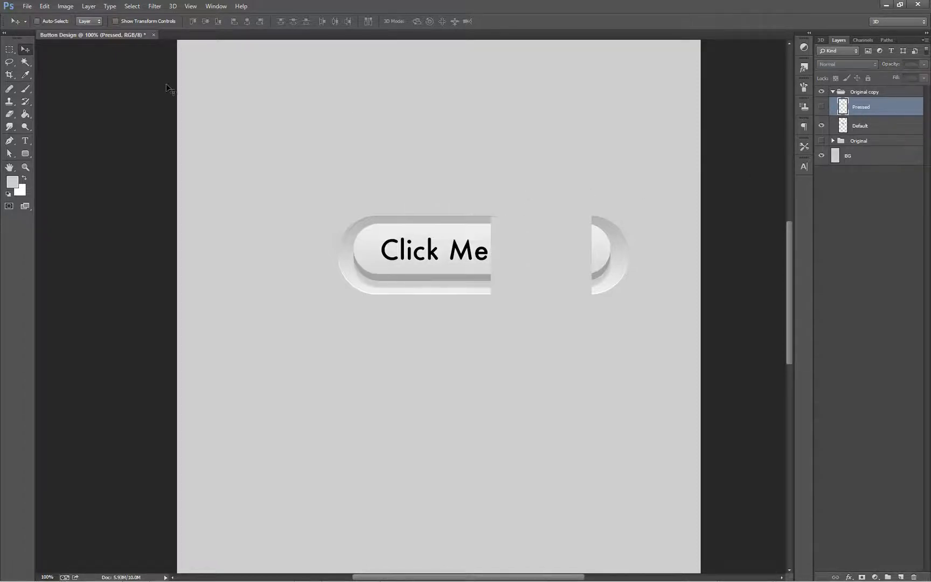
click(9, 49)
drag(637, 193, 557, 332)
key(v)
click(884, 126)
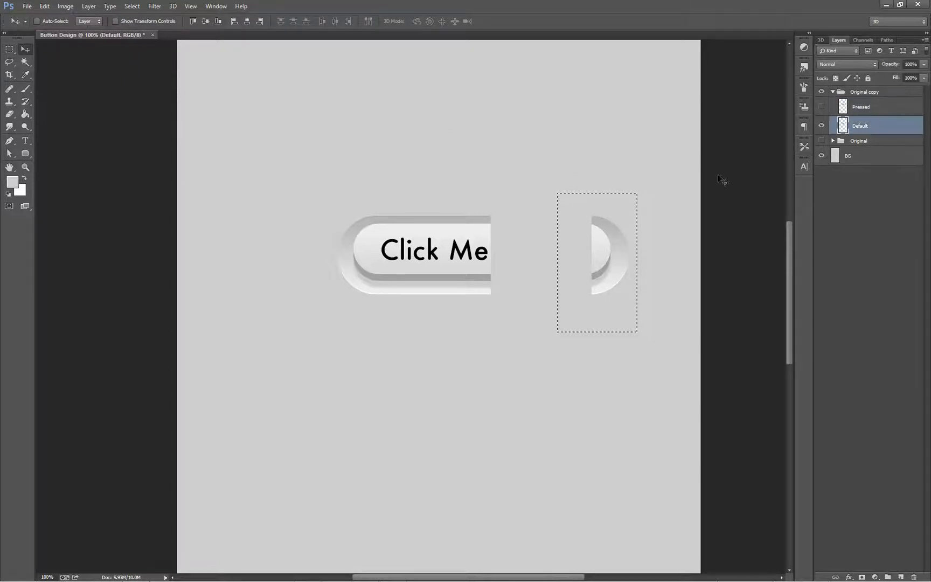
drag(615, 254, 511, 251)
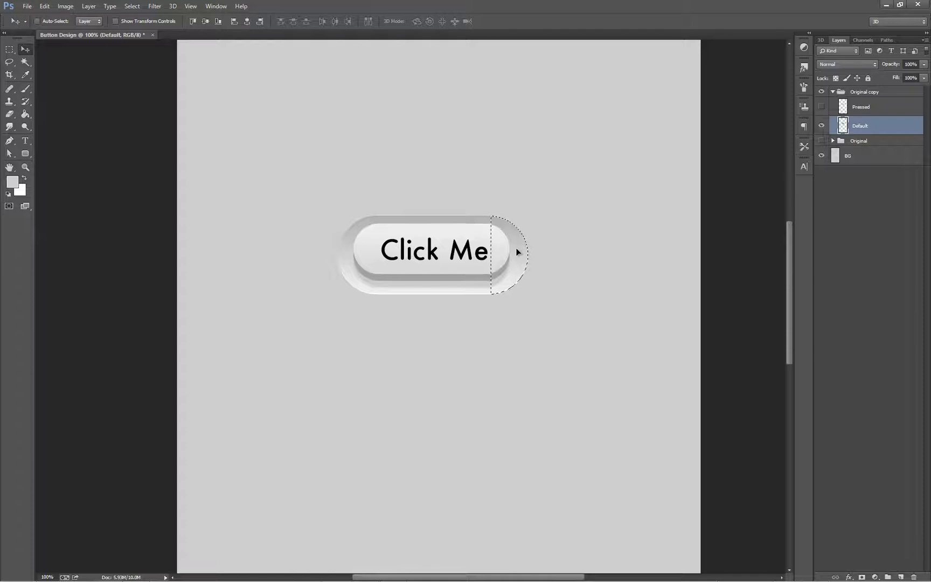
key(ctrl+d)
key(ctrl+alt+z)
key(ctrl+alt+z)
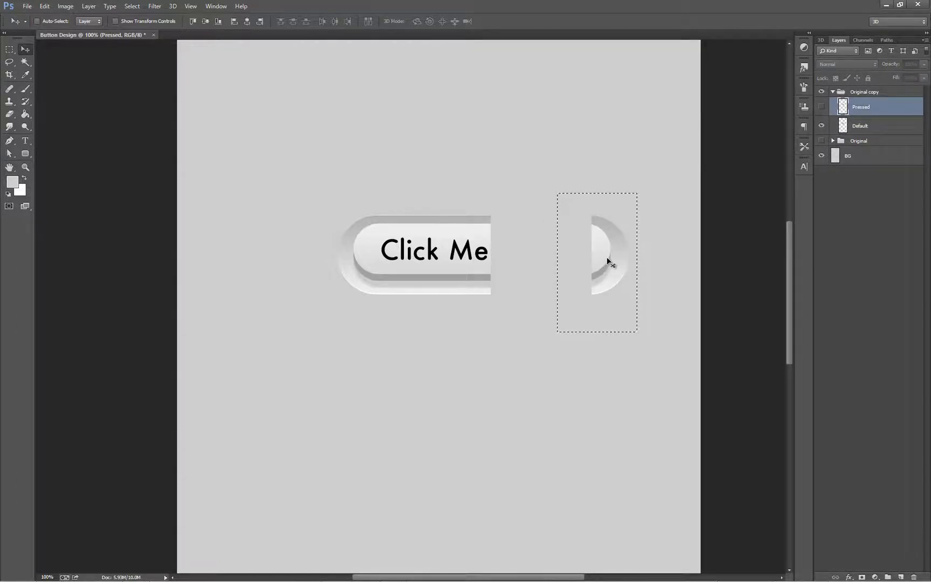
Move the Default layer's right rounded end against its Click Me section again, nudge it into alignment and deselect.
key(alt+bracketleft)
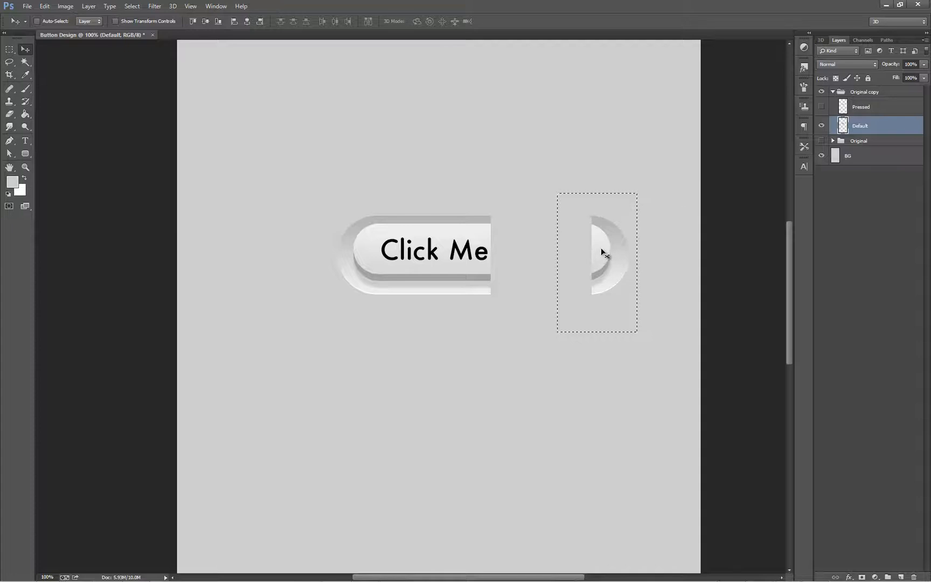
drag(599, 248, 501, 250)
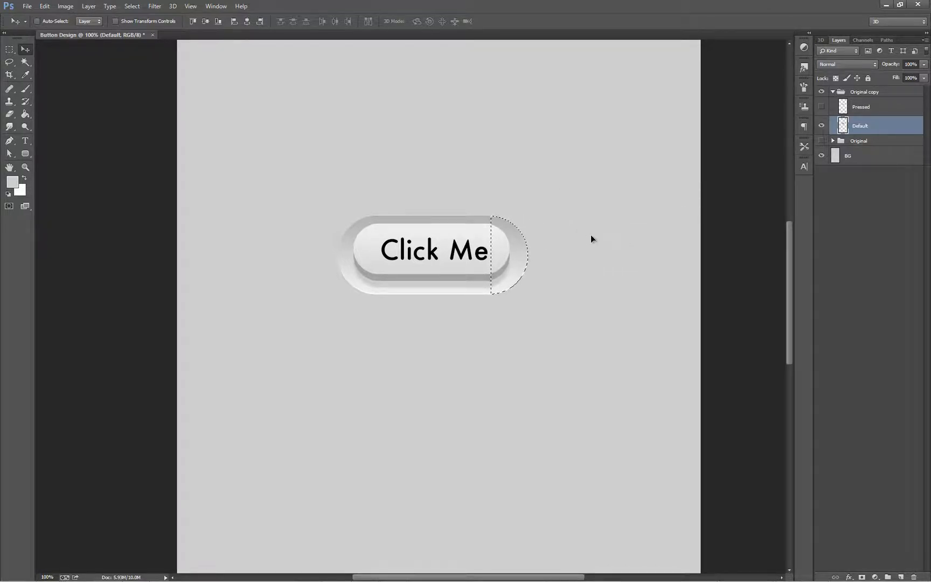
key(Right)
key(Right)
key(Left)
key(Left)
key(ctrl+d)
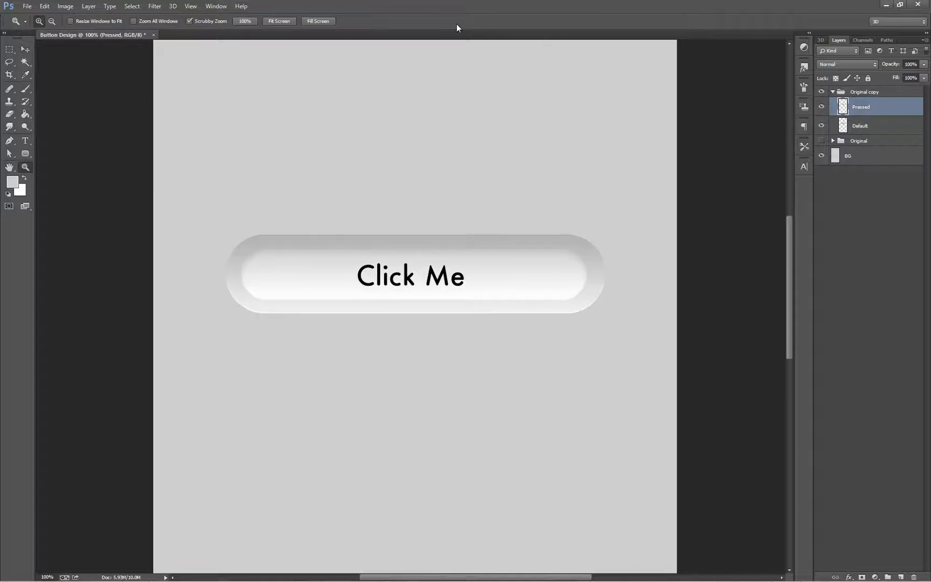
On the full-length button, delete a rectangular section just left of the Click Me text from both the Pressed and Default layers.
click(9, 49)
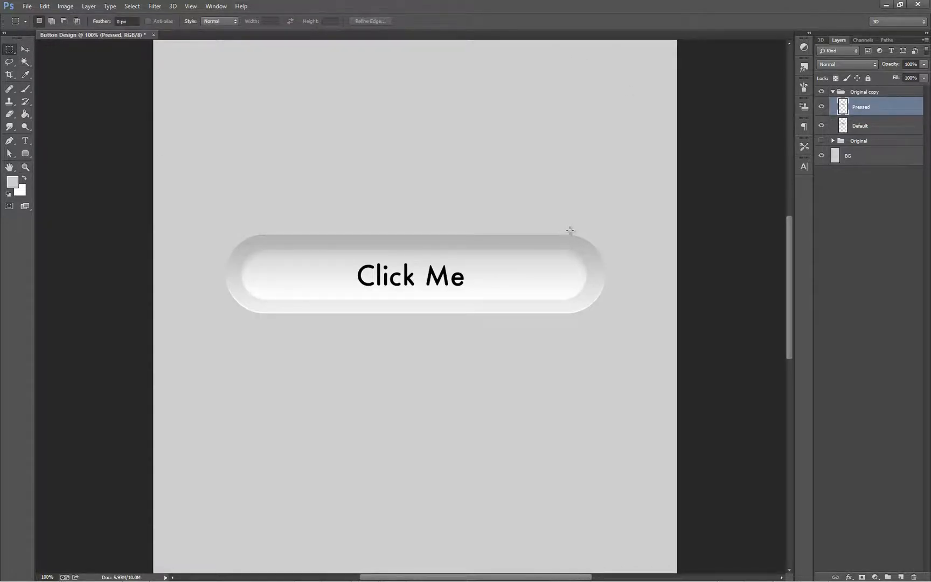
drag(571, 230, 478, 318)
key(ctrl+d)
drag(358, 226, 322, 297)
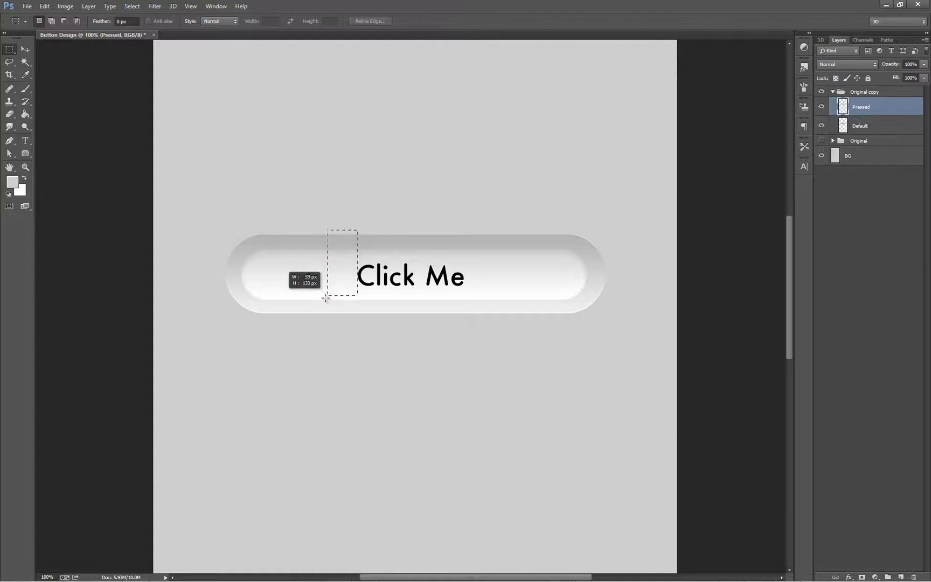
drag(357, 229, 271, 324)
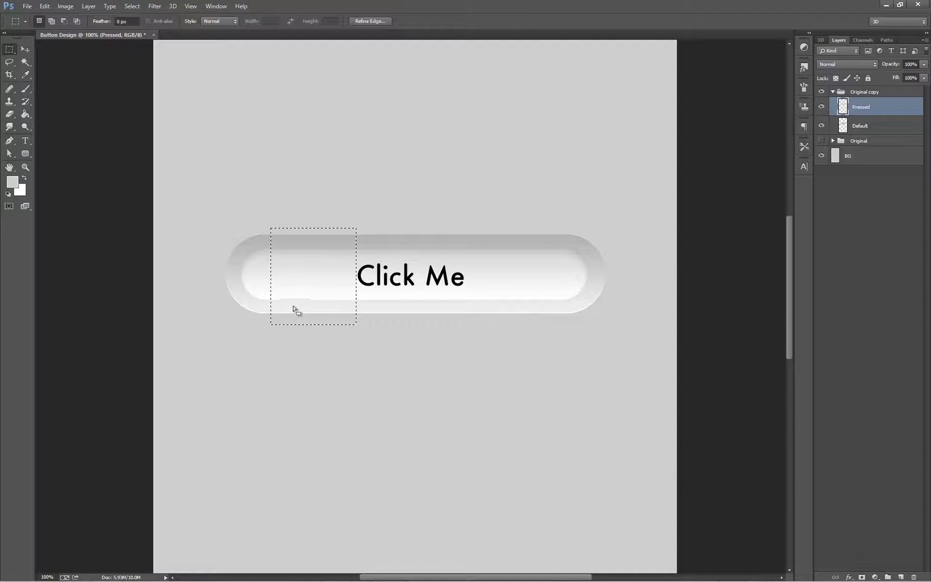
click(860, 125)
key(Delete)
key(ctrl+d)
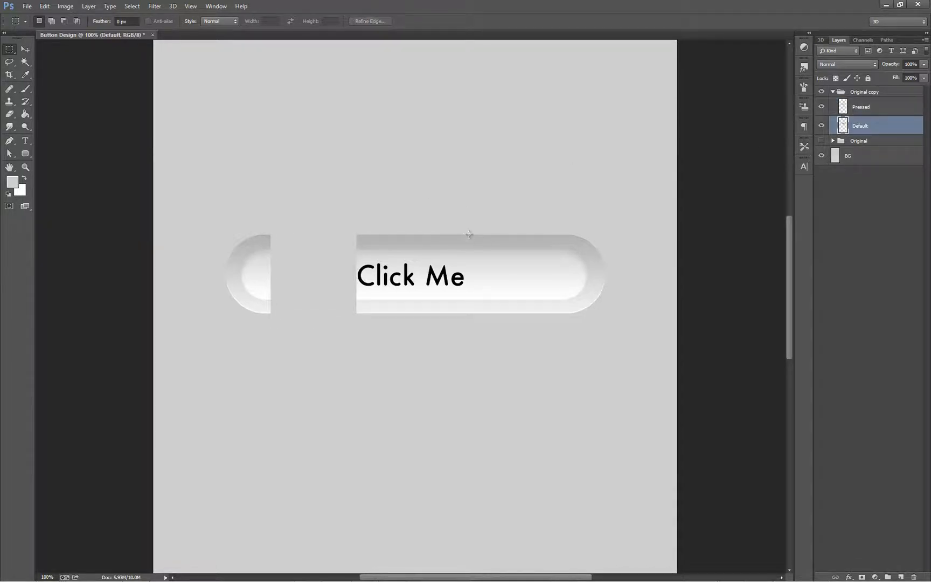
Delete a section about 174 px wide just right of the Click Me text from both layers and clear the selection.
drag(470, 228, 554, 321)
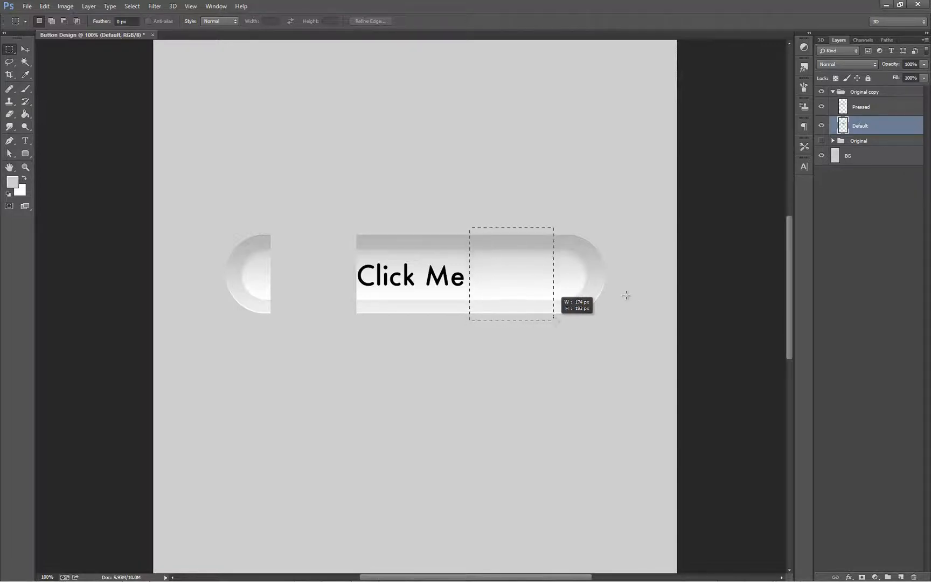
key(Delete)
key(alt+bracketright)
key(Delete)
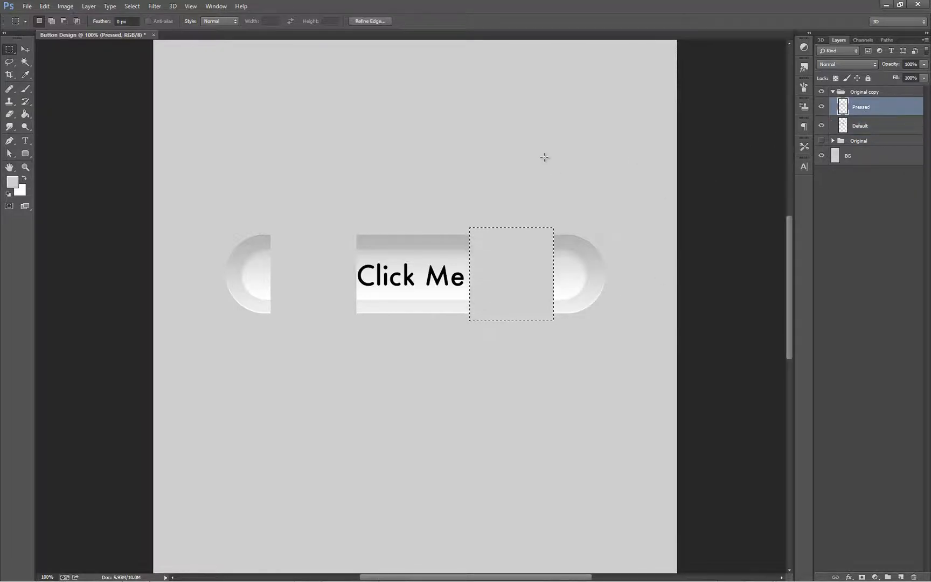
key(ctrl+d)
Move the Pressed layer's left rounded end horizontally to join the Click Me section, deselect it and hide the Pressed layer.
mouse_move(189, 192)
mouse_down()
mouse_move(287, 318)
mouse_move(290, 344)
mouse_up()
key(w)
click(24, 50)
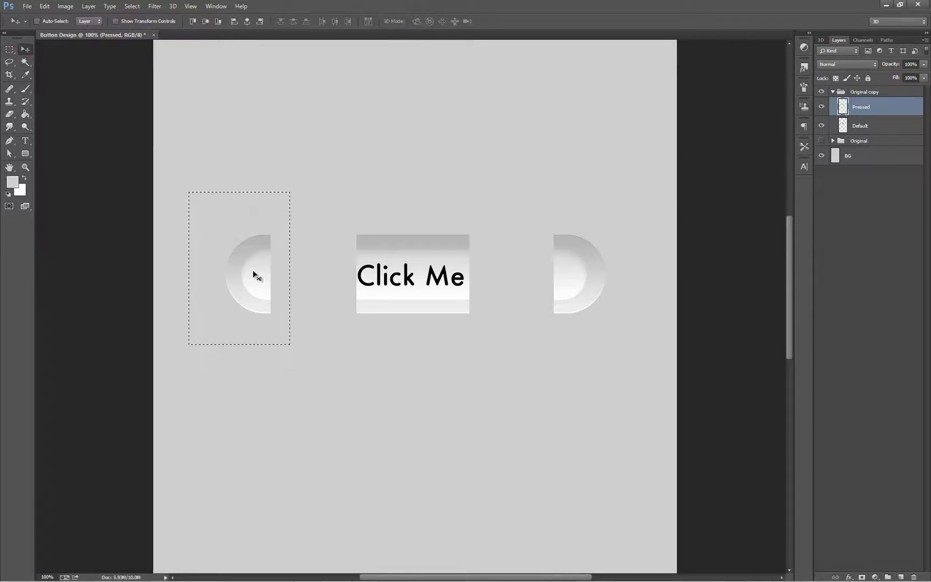
drag(262, 272, 345, 273)
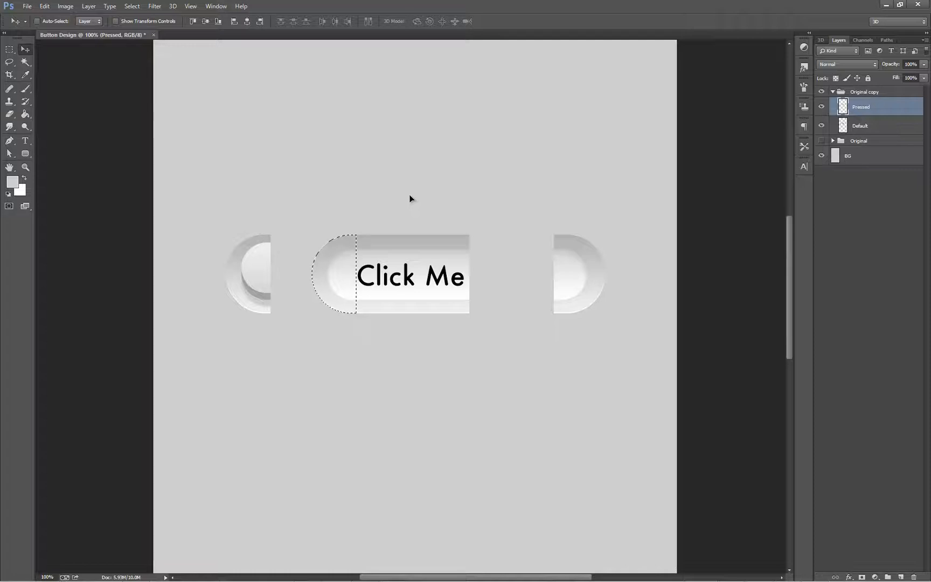
click(10, 49)
key(ctrl+d)
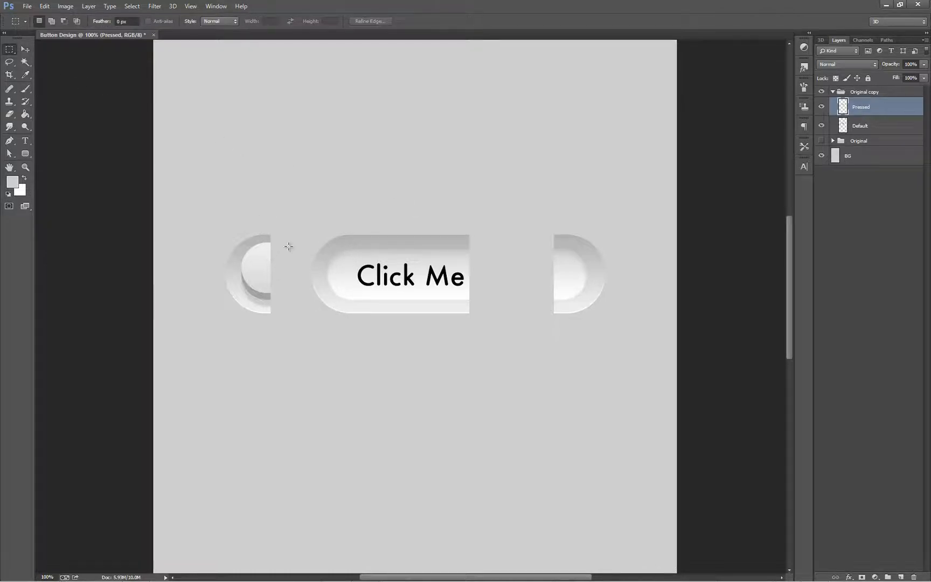
click(821, 107)
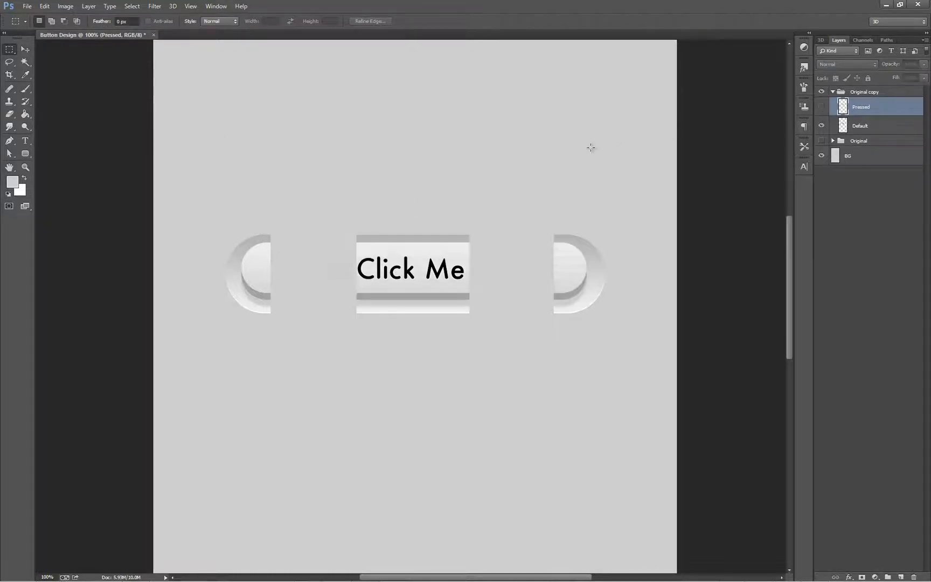
Move the Default layer's left rounded end horizontally against its Click Me section, nudge it into alignment and deselect.
drag(219, 227, 296, 342)
click(25, 50)
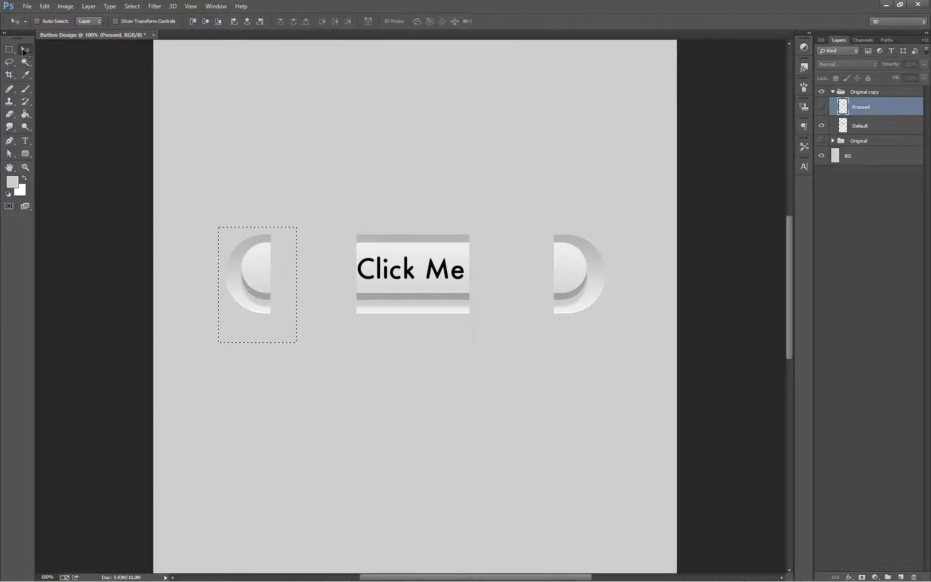
drag(246, 260, 316, 262)
key(Return)
click(865, 123)
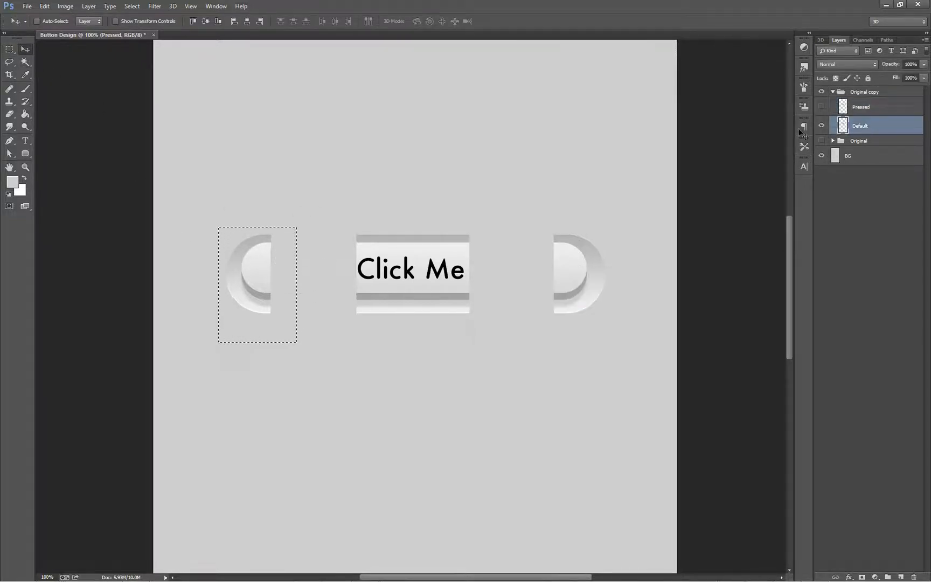
drag(250, 259, 336, 261)
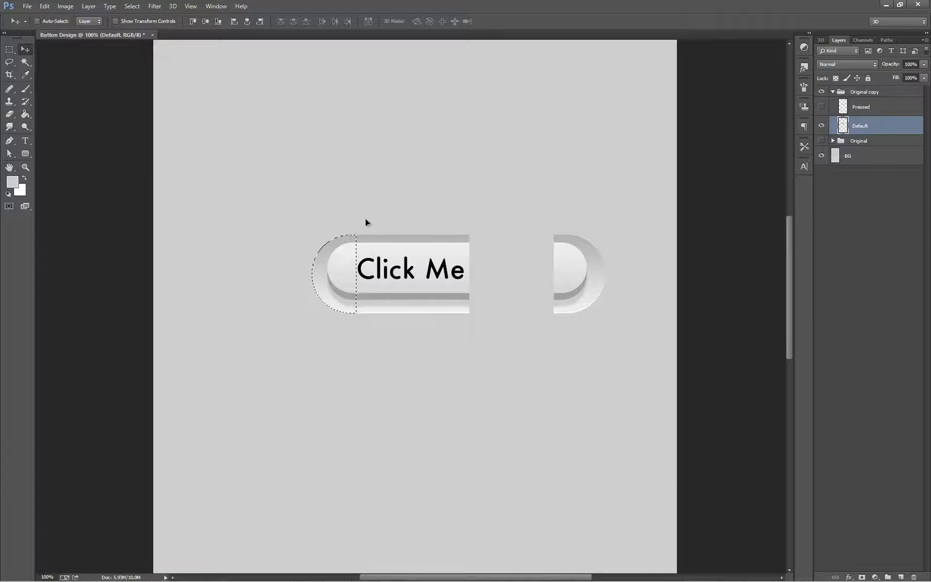
key(Right)
key(Right)
key(Right)
key(Right)
key(ctrl+d)
Show the Pressed layer, move its right rounded end horizontally about 173 px to join the Click Me section, and deselect.
click(861, 107)
click(821, 107)
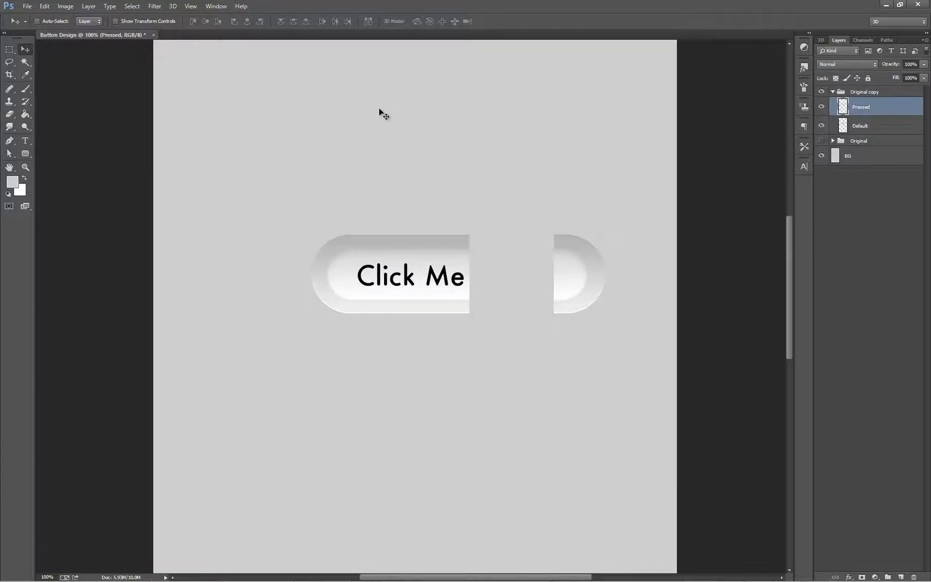
click(15, 51)
drag(615, 209, 492, 351)
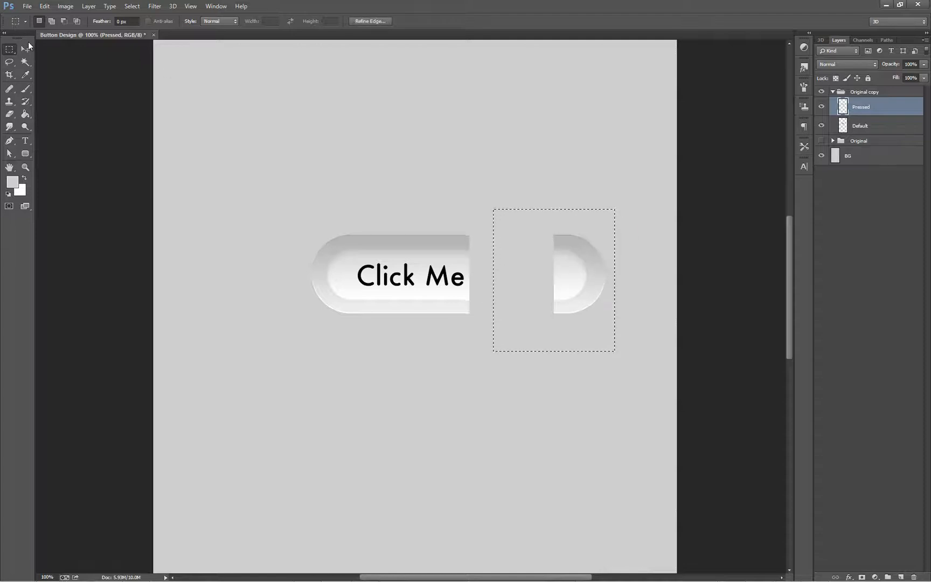
key(v)
drag(579, 276, 494, 277)
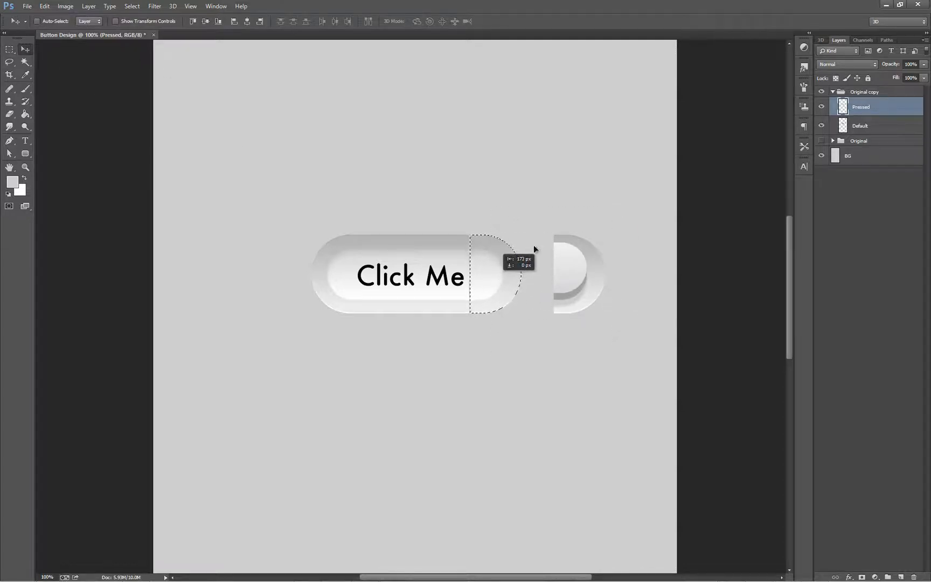
key(ctrl+d)
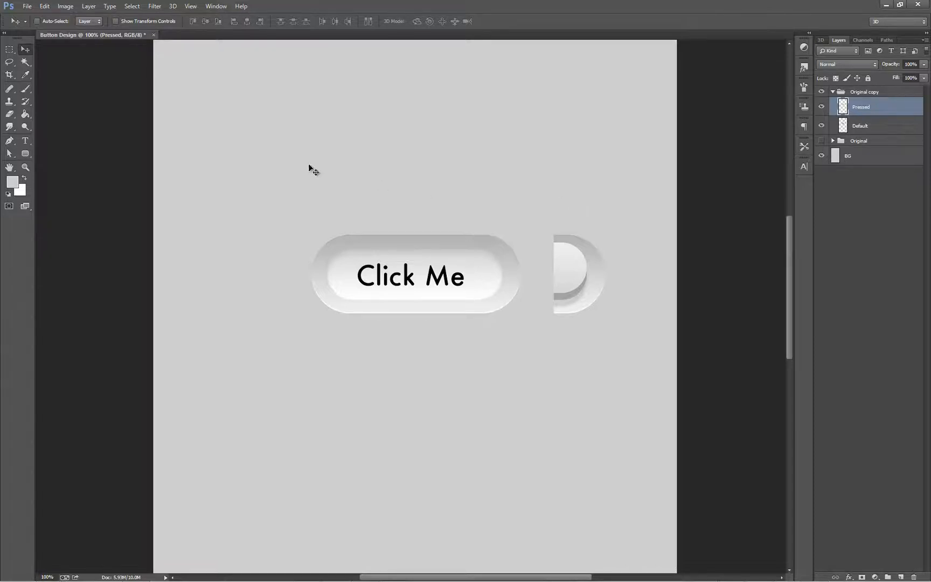
Hide the Pressed layer, move the Default layer's right rounded end horizontally to join its Click Me section, and deselect.
click(12, 49)
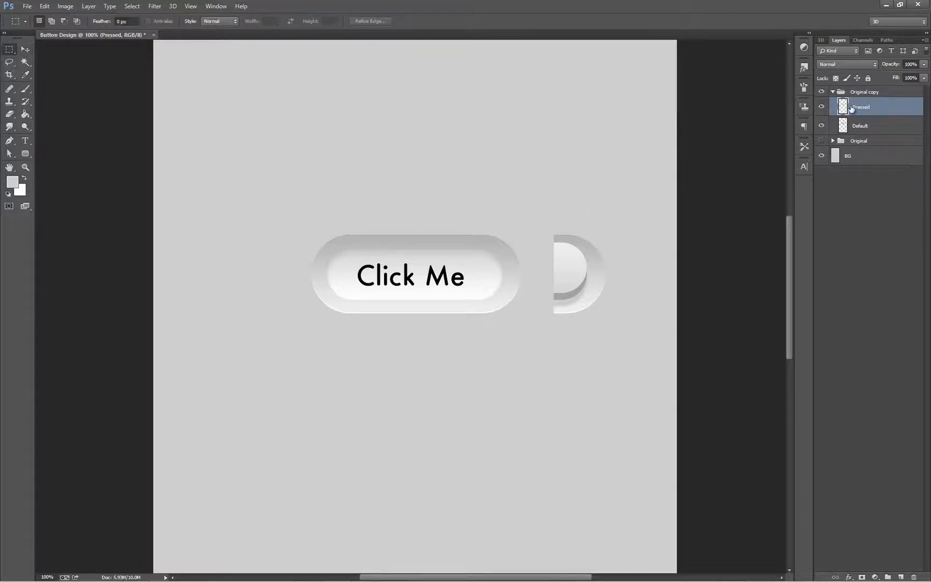
click(821, 110)
mouse_move(618, 214)
mouse_down()
mouse_move(571, 273)
mouse_move(521, 362)
mouse_up()
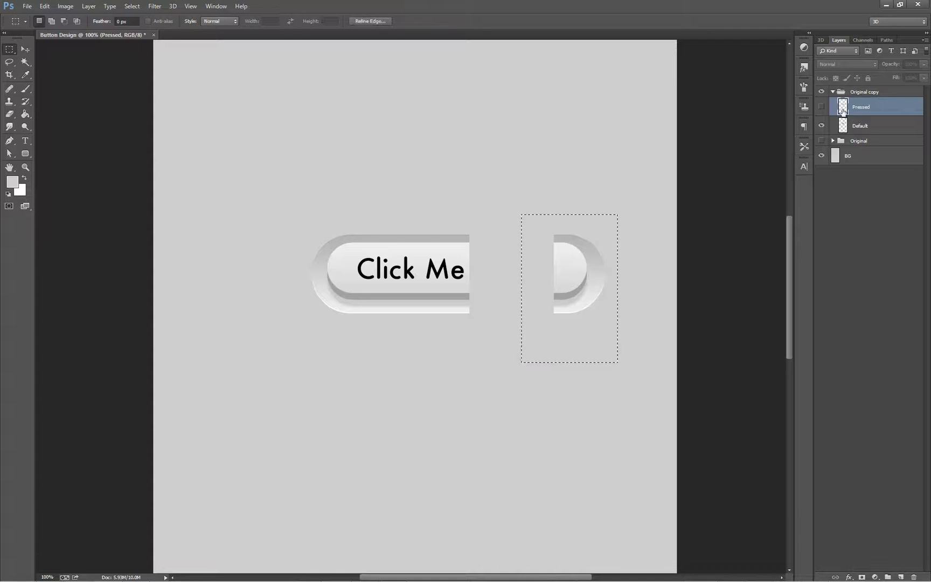
key(alt+bracketleft)
click(25, 49)
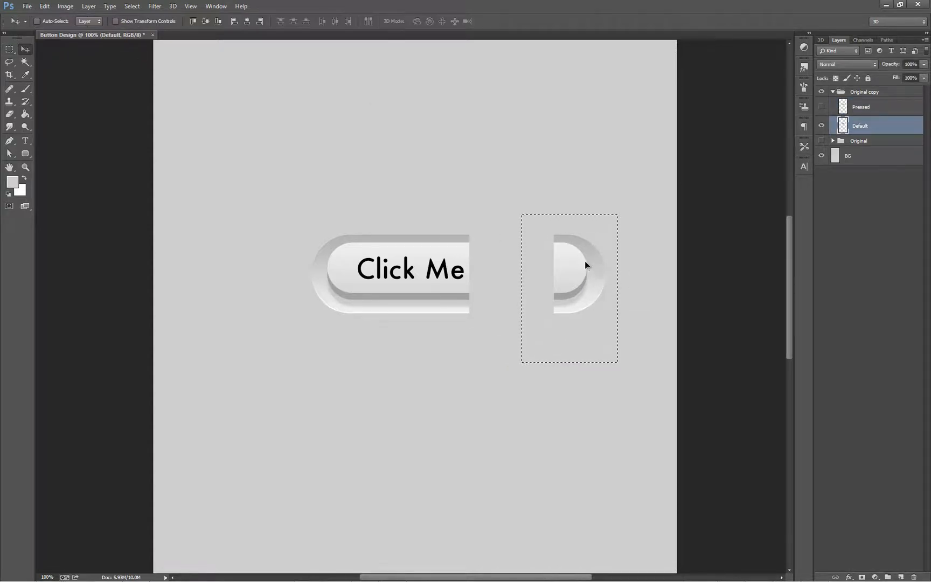
drag(586, 262, 495, 262)
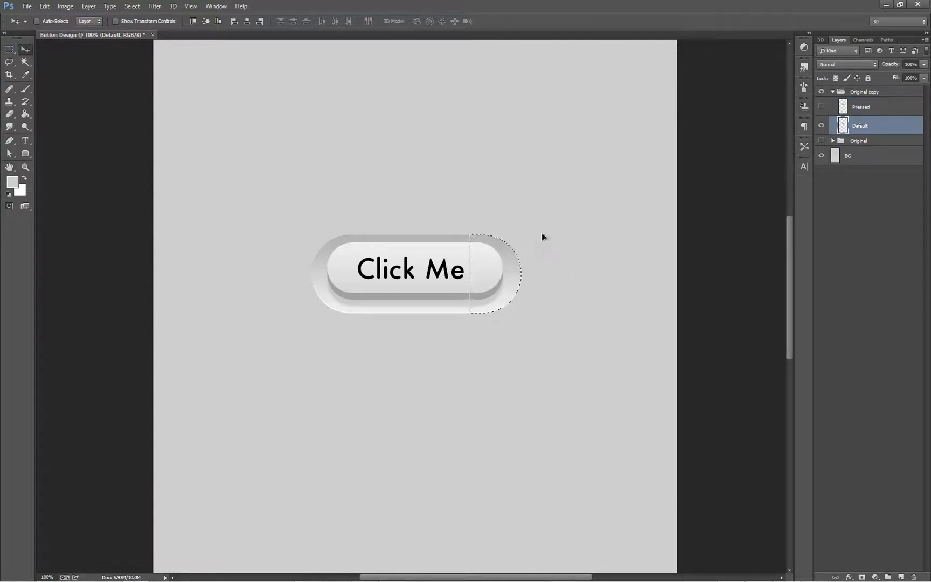
key(ctrl+d)
Show the Original group behind the shortened button and compare their lengths at 200% and 100% zoom.
click(30, 166)
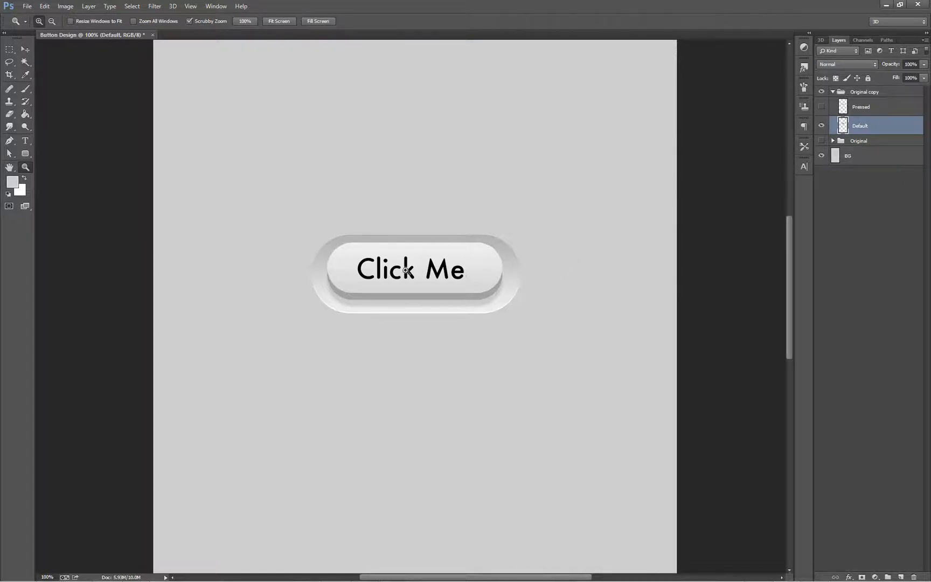
scroll(577, 306, down, 3)
scroll(577, 306, down, 2)
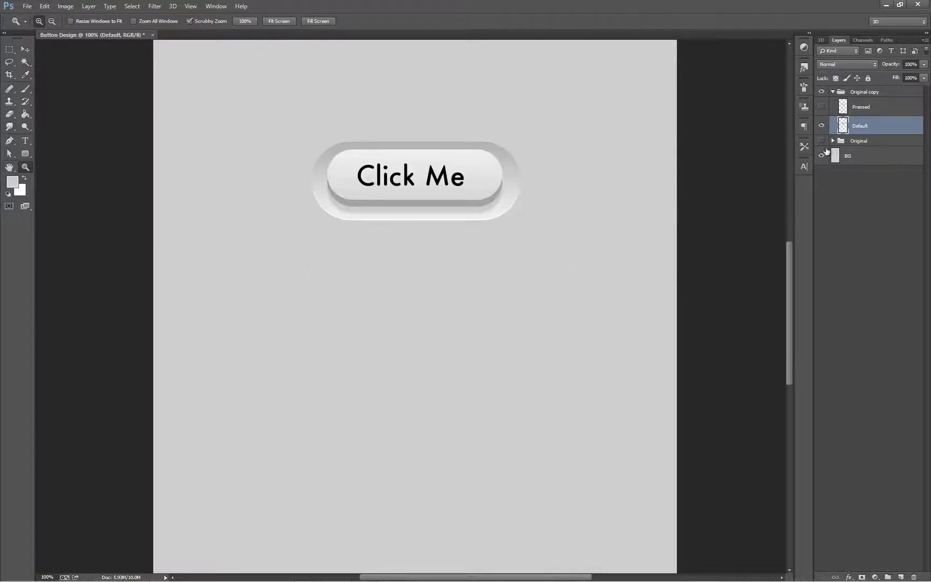
click(821, 141)
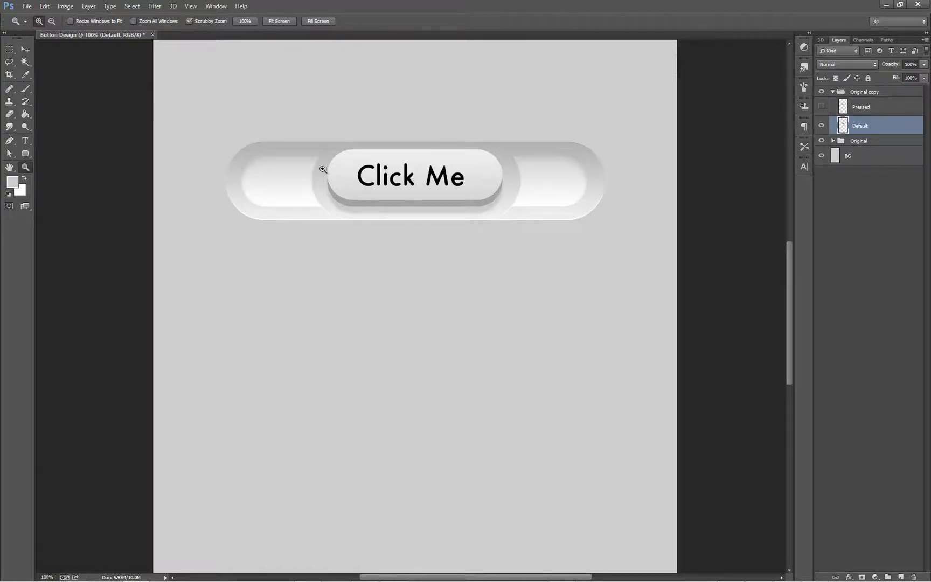
right_click(266, 180)
click(281, 197)
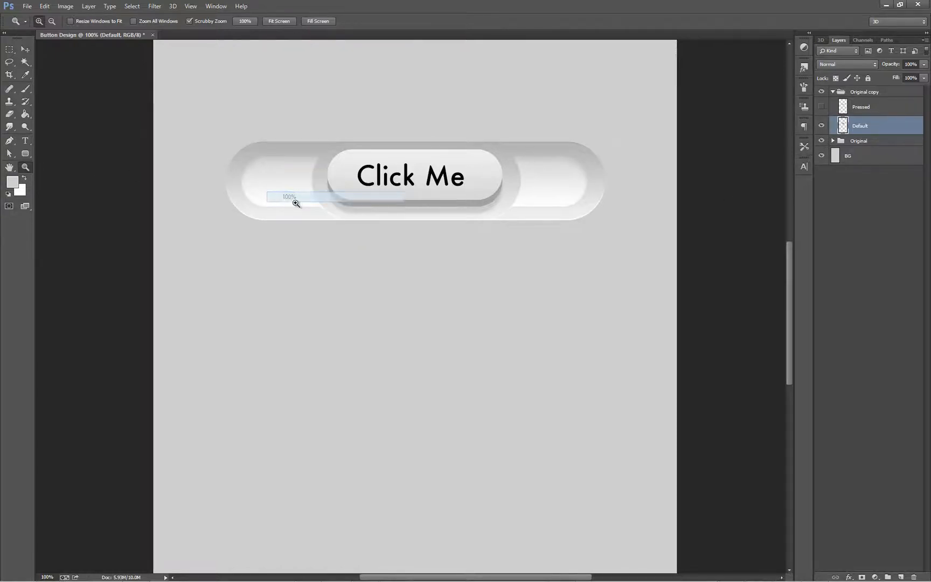
right_click(405, 220)
click(436, 272)
right_click(446, 239)
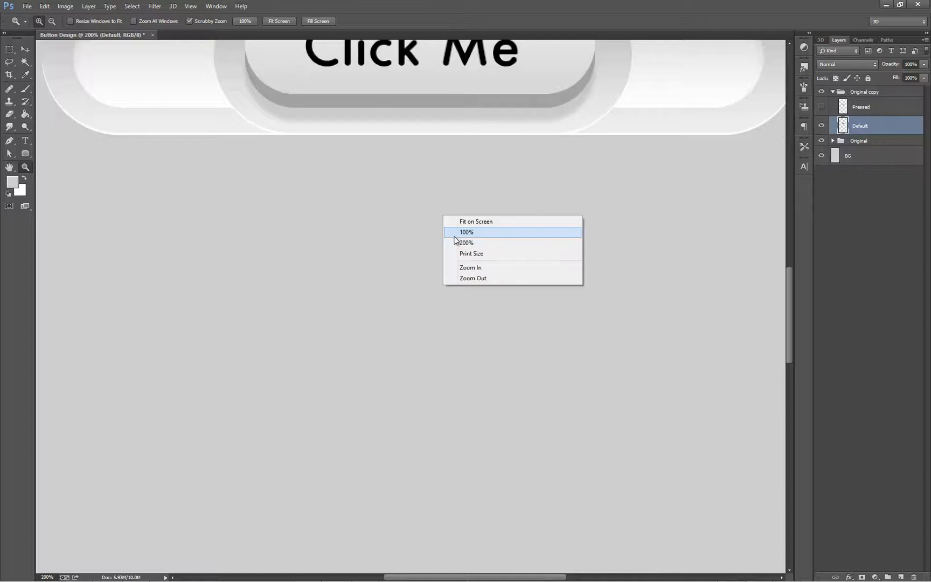
click(456, 235)
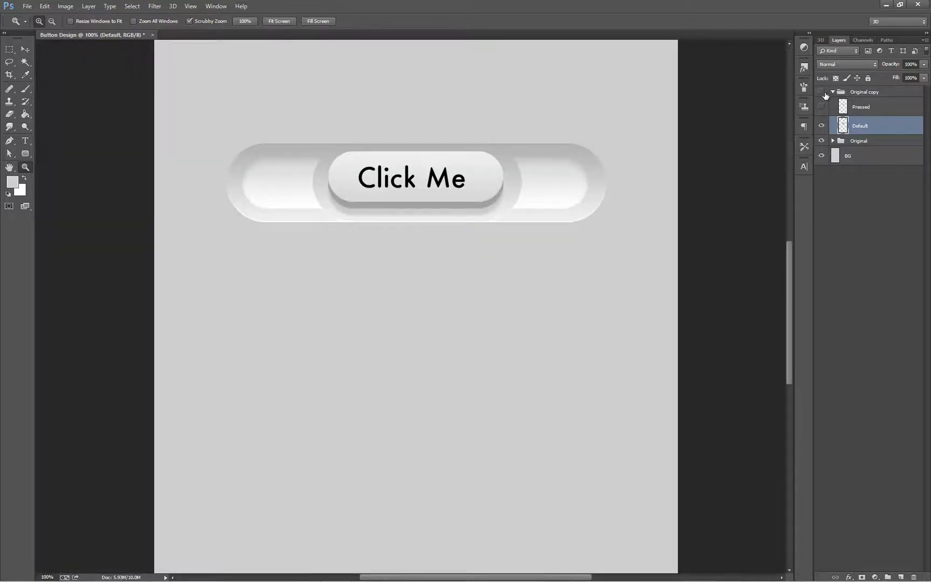
Collapse the Original copy group and hide the Original group, leaving only the shortened button visible and its group selected.
click(822, 92)
click(832, 92)
click(821, 102)
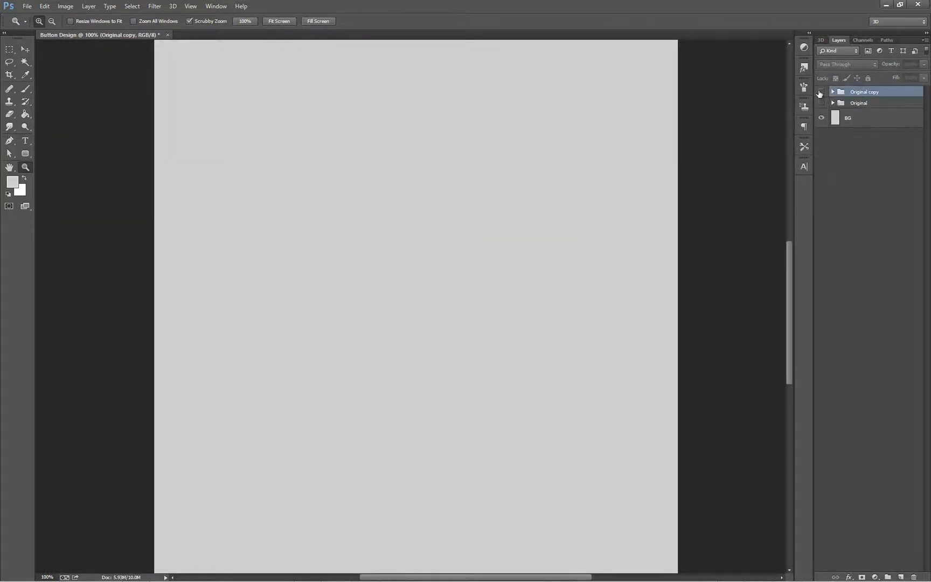
click(821, 92)
click(865, 91)
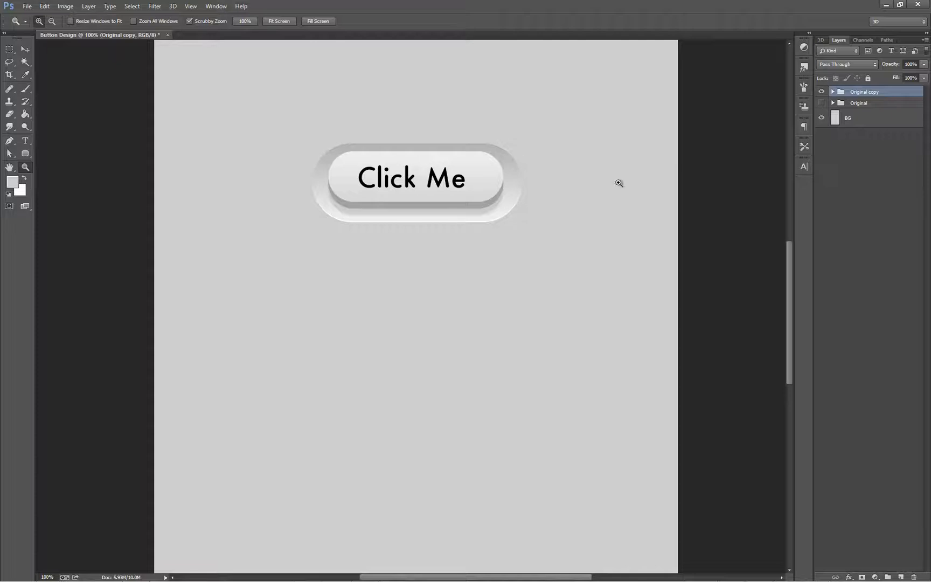
Expand the Original copy group and make its Pressed layer visible.
click(833, 92)
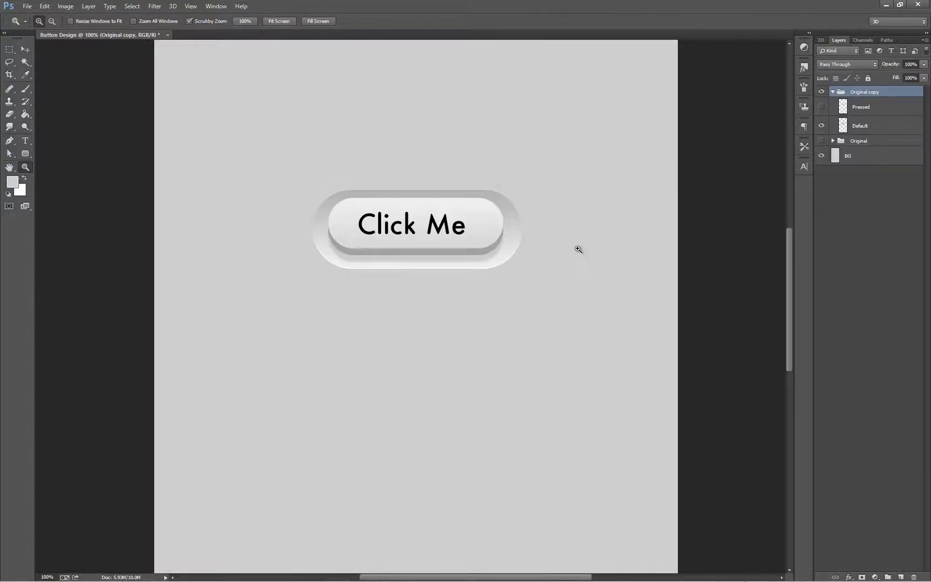
scroll(581, 250, up, 3)
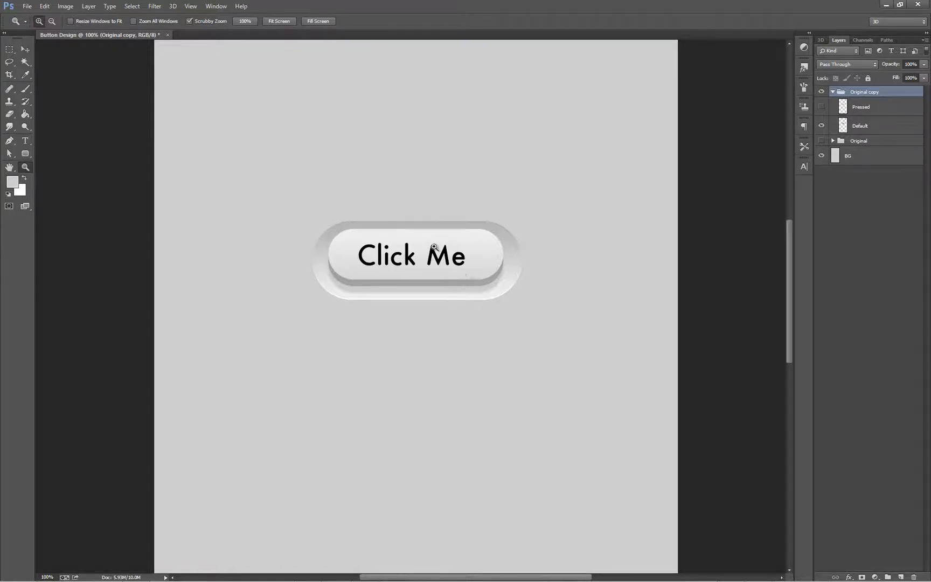
click(858, 107)
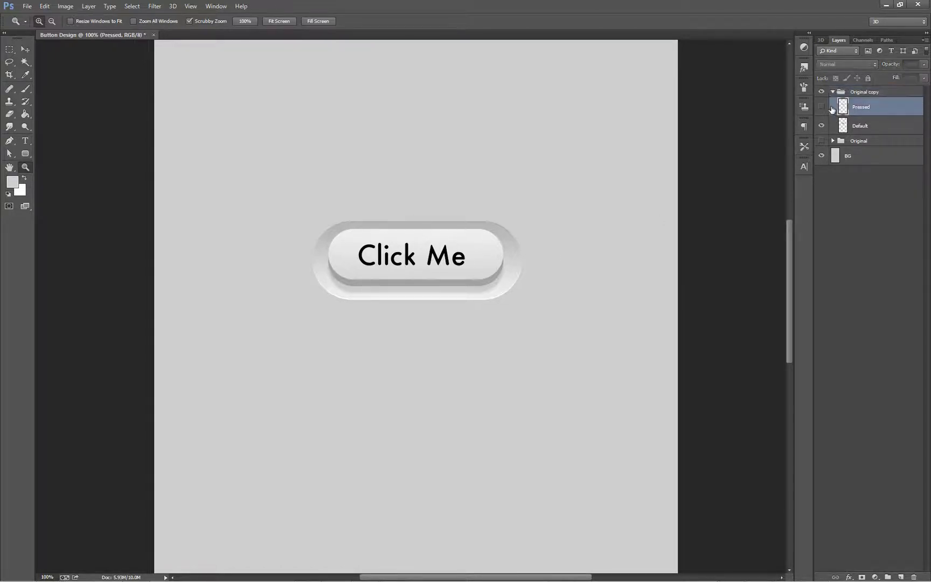
click(822, 110)
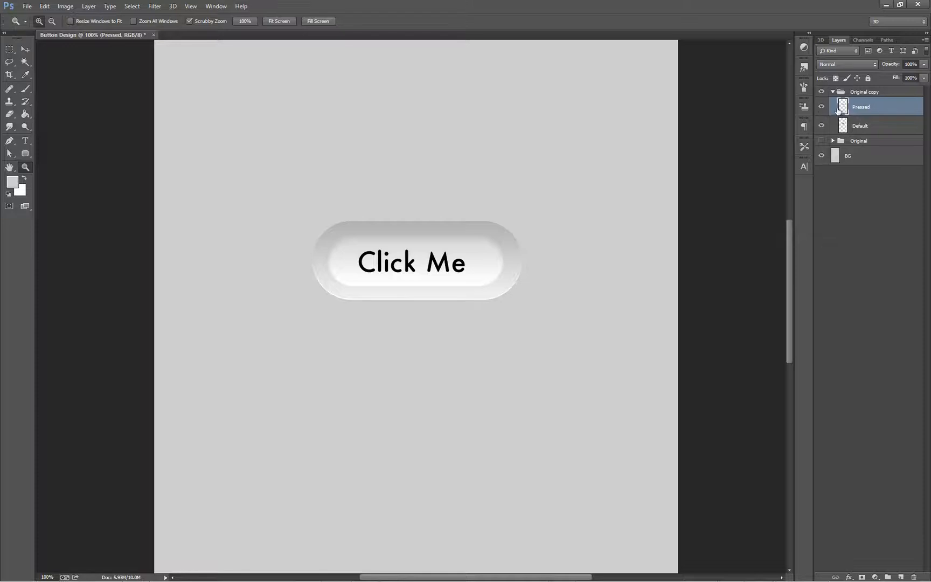
Copy the whole Pressed layer and paste it into a new 431 × 162 px document with a transparent background.
click(10, 49)
key(ctrl+a)
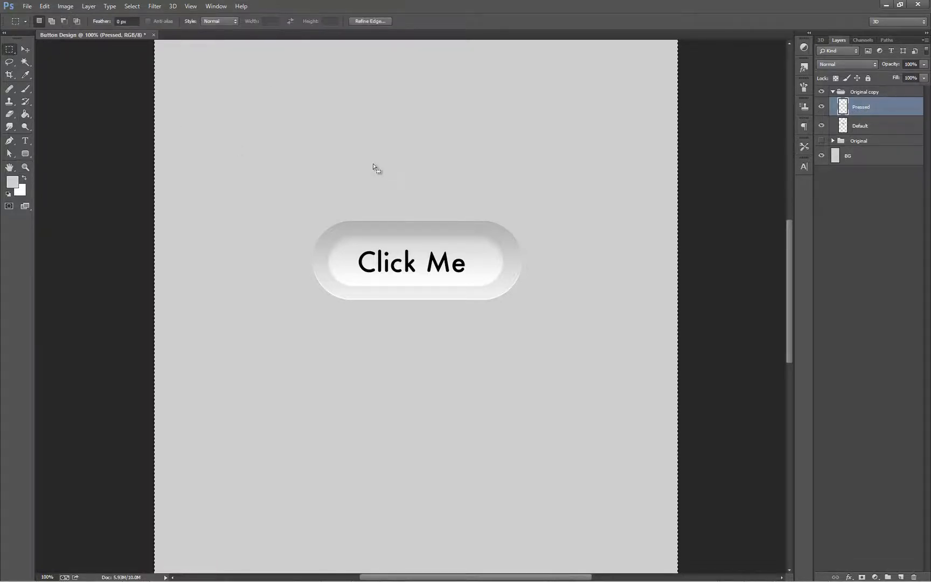
click(27, 7)
click(31, 16)
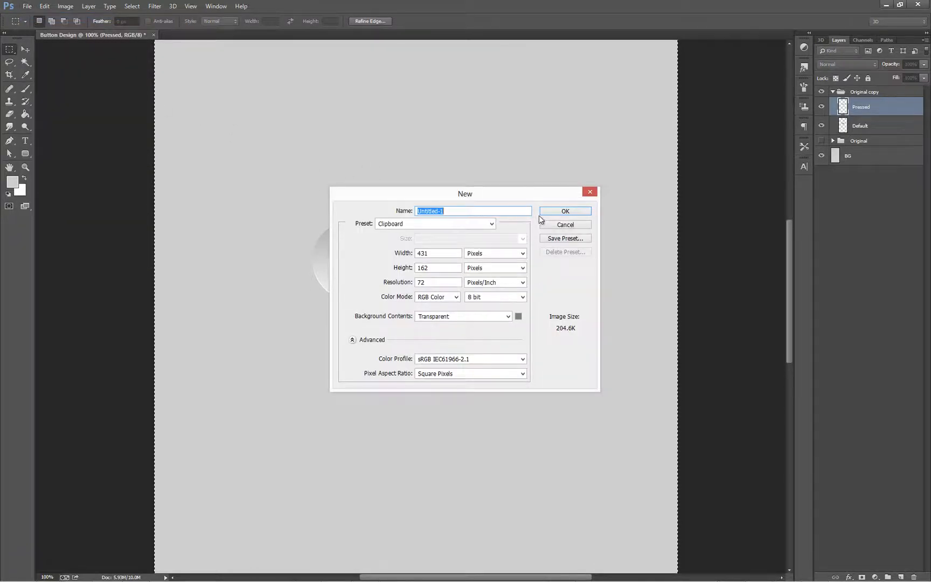
click(545, 211)
key(ctrl+v)
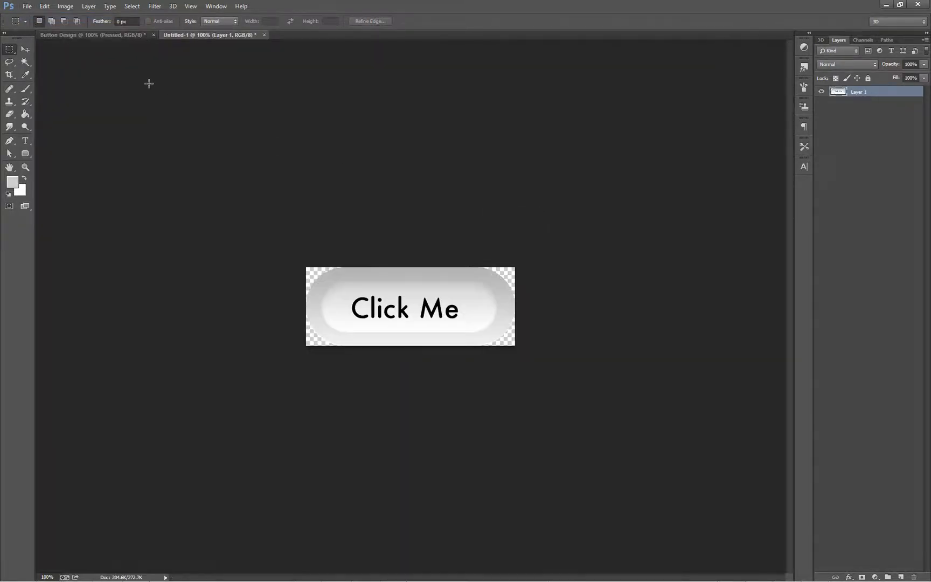
Export the pressed button document for web as a PNG-24 with transparency, named button-pre, in the Button folder.
click(129, 36)
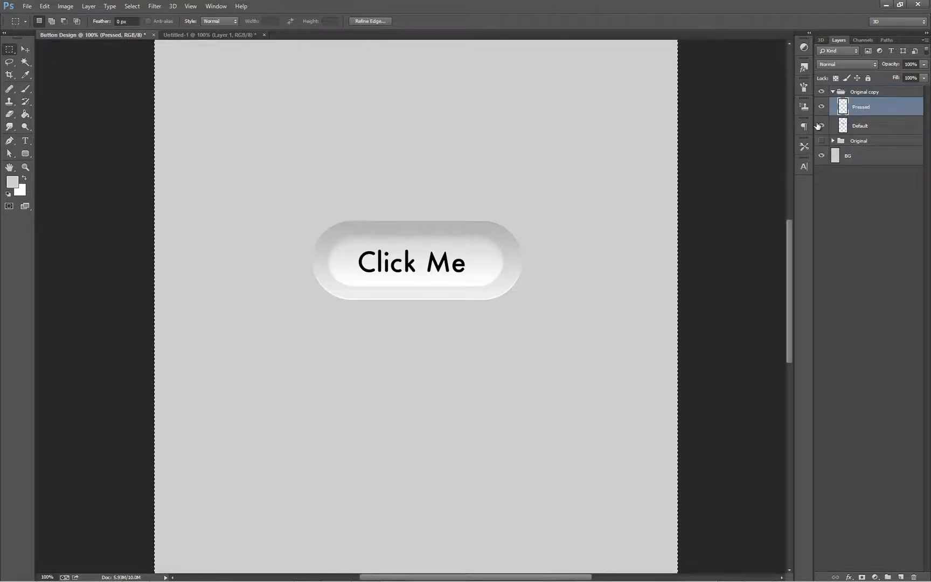
click(188, 36)
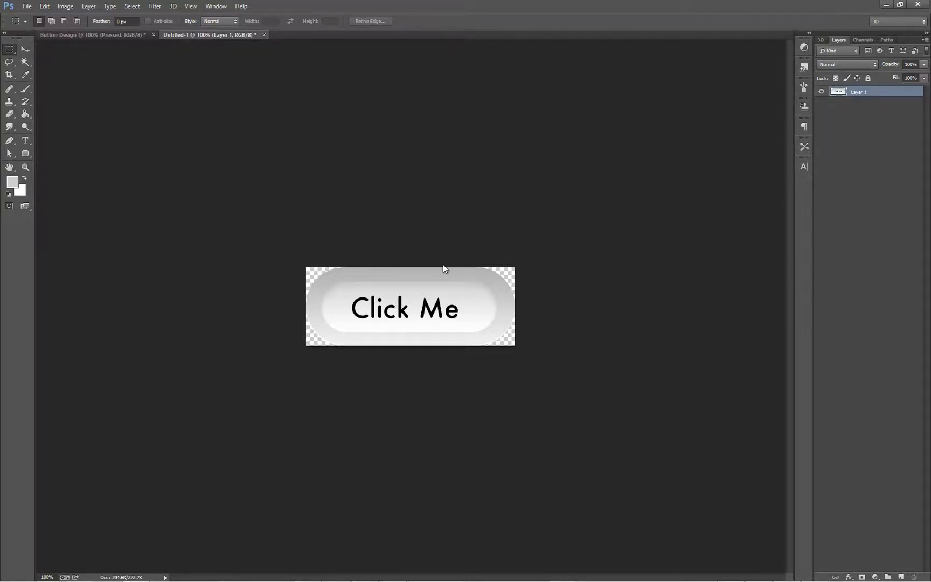
key(ctrl+alt+shift+s)
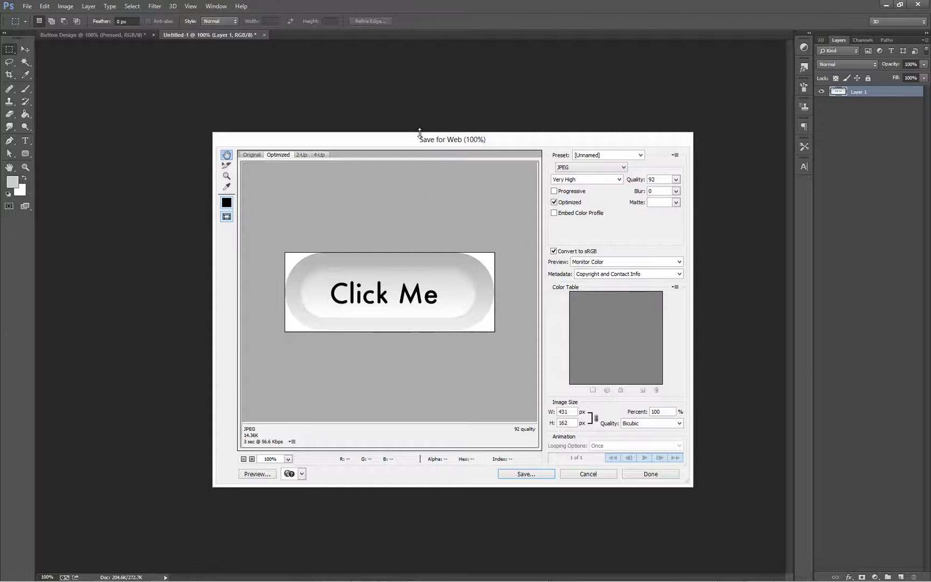
drag(431, 143, 428, 128)
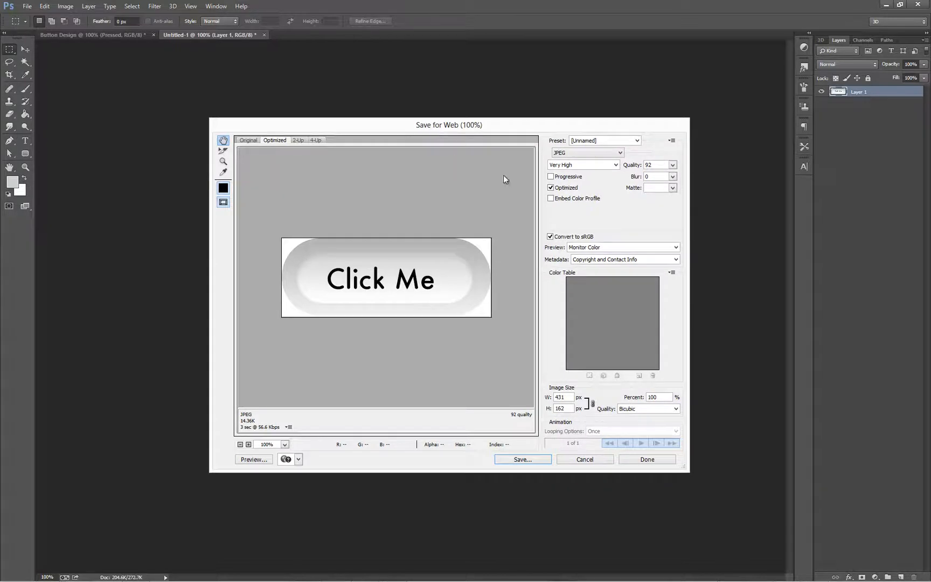
click(610, 154)
click(602, 181)
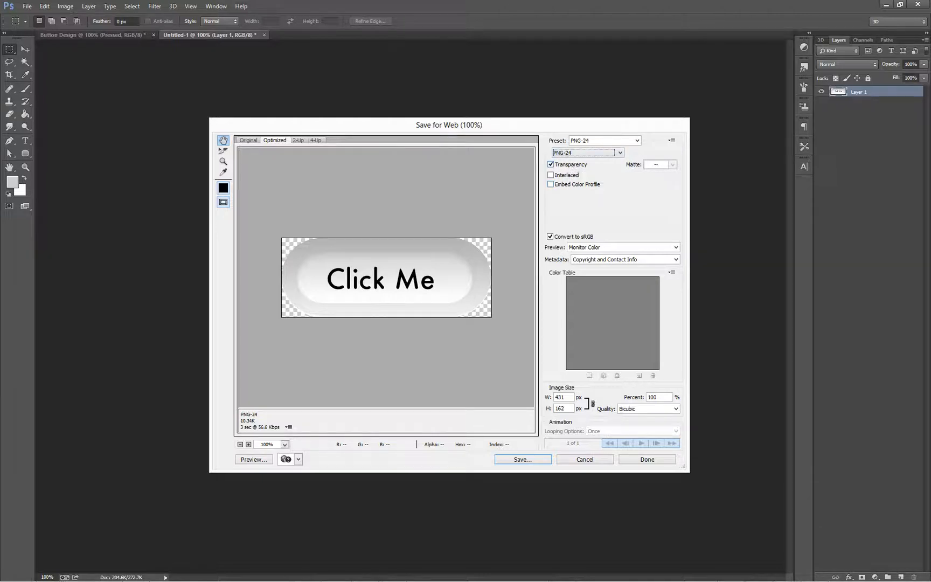
key(Return)
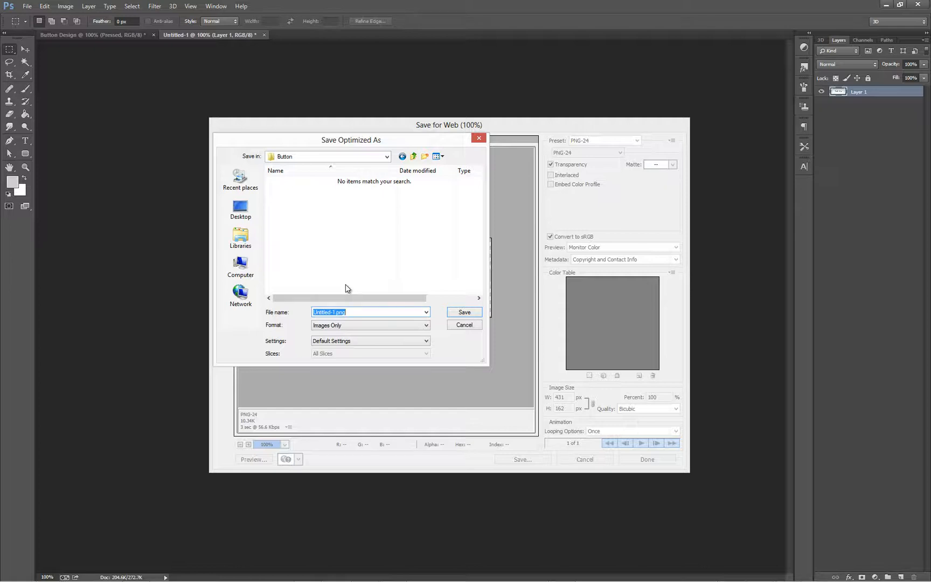
text(button-pre)
key(Return)
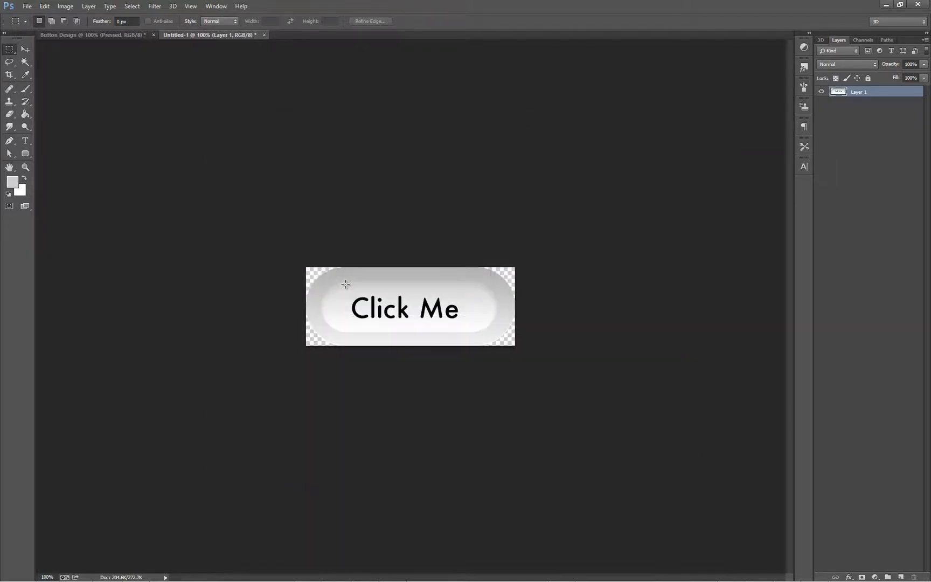
Switch to File Explorer, go to the sdk\tools folder inside android-studio, and launch draw9patch.bat.
click(117, 34)
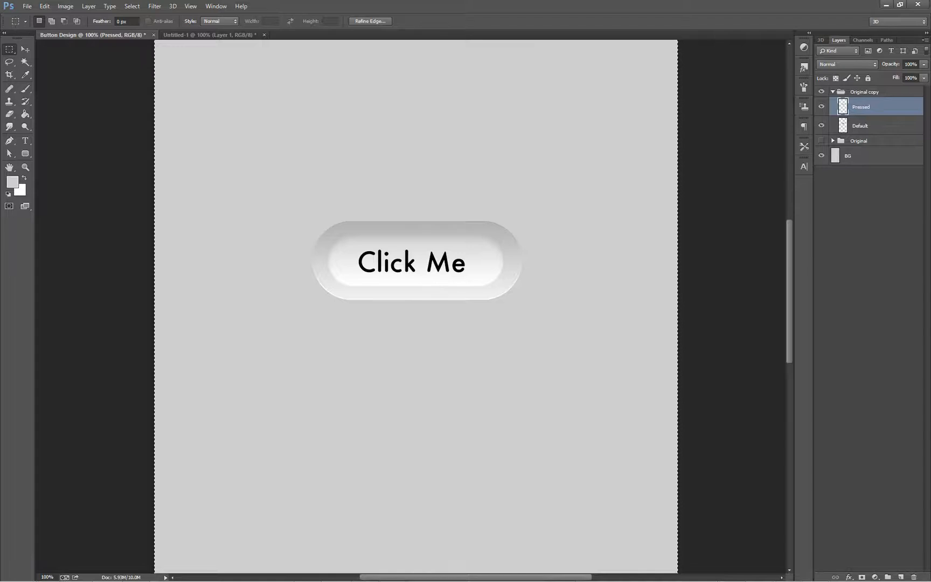
key(alt+Tab)
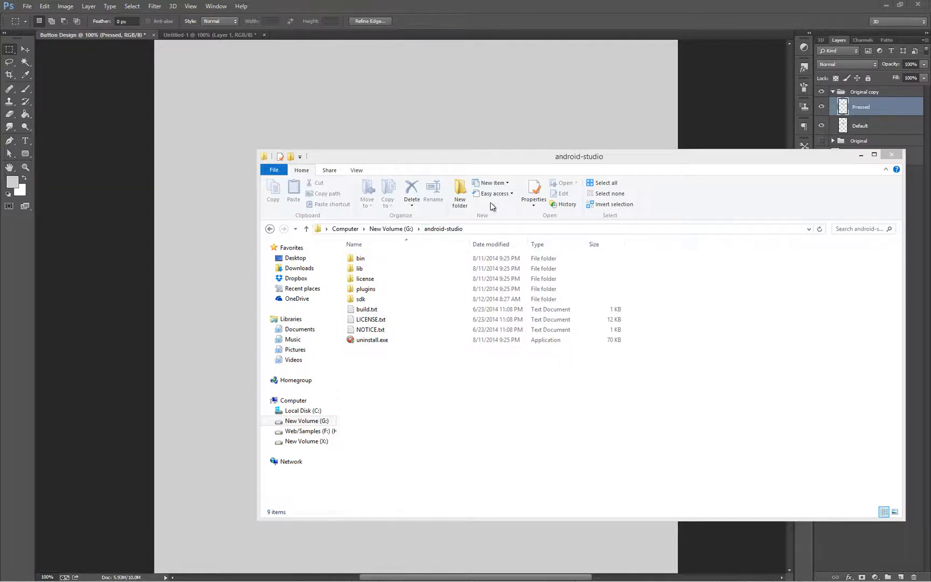
drag(498, 164, 426, 153)
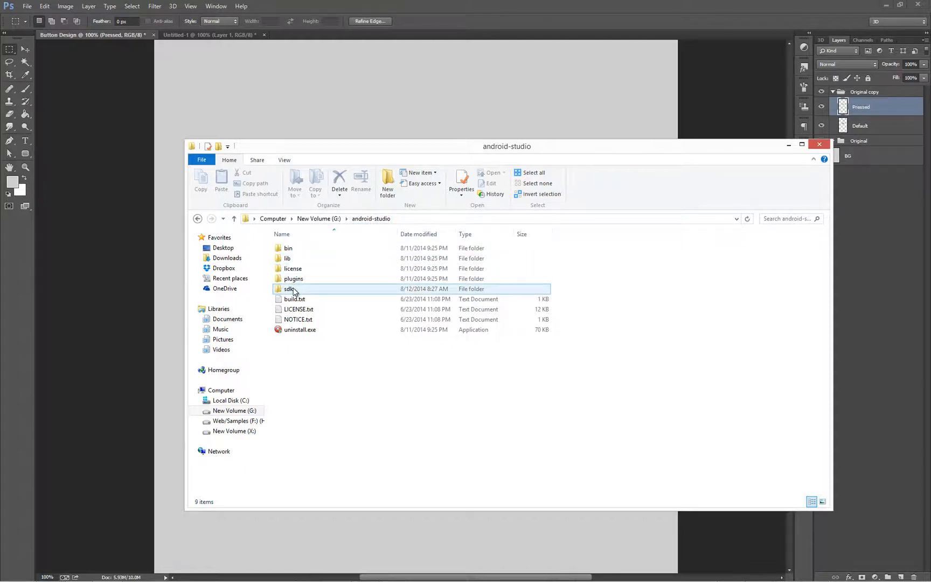
click(318, 279)
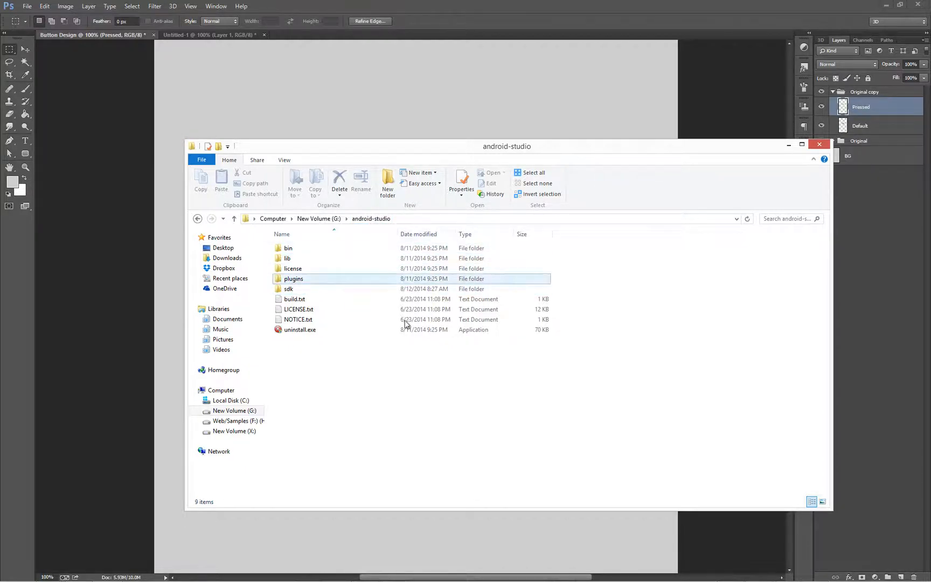
double_click(295, 290)
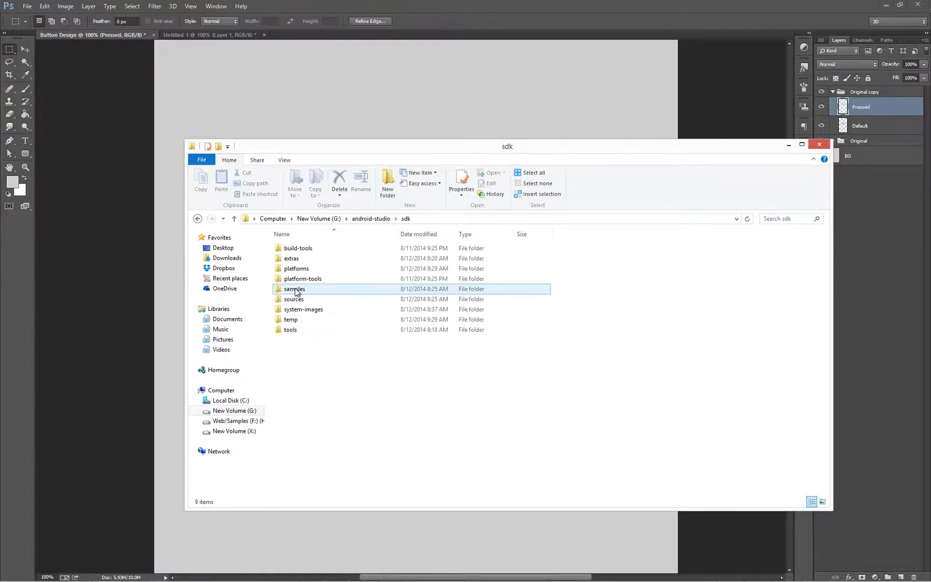
double_click(296, 330)
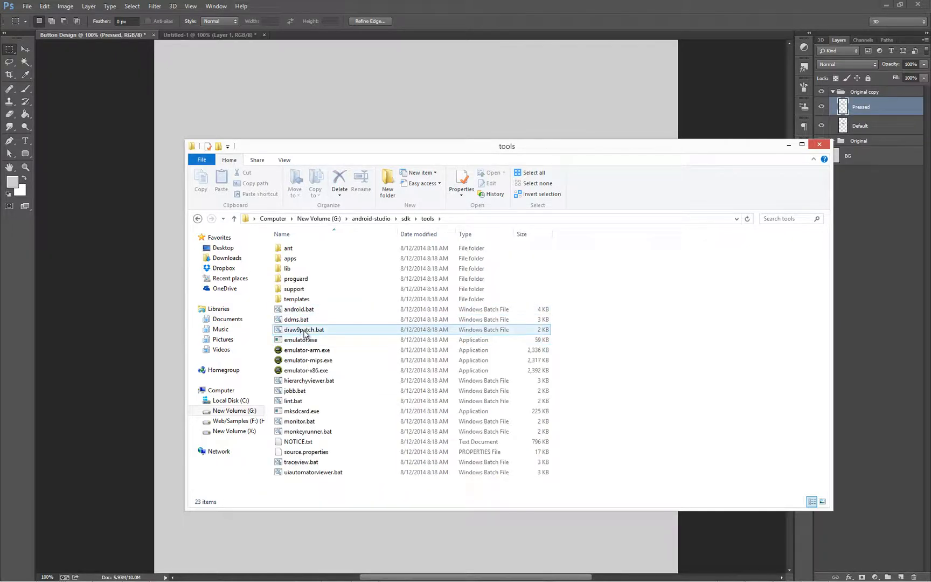
double_click(319, 332)
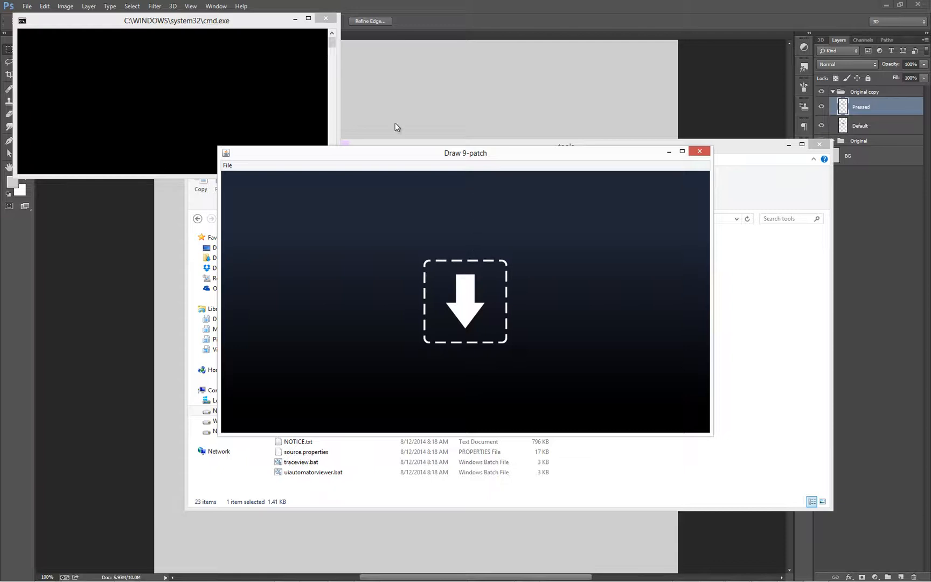
click(326, 18)
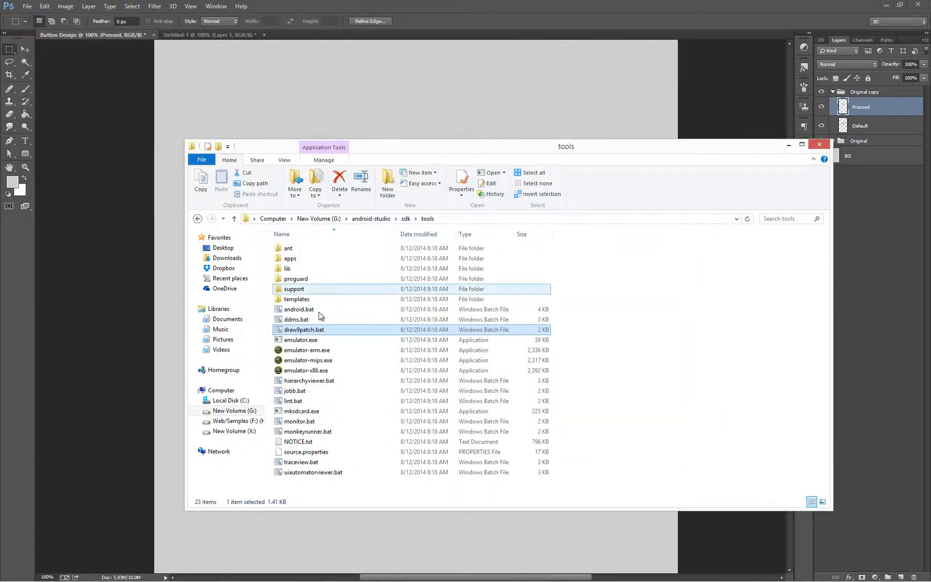
double_click(316, 330)
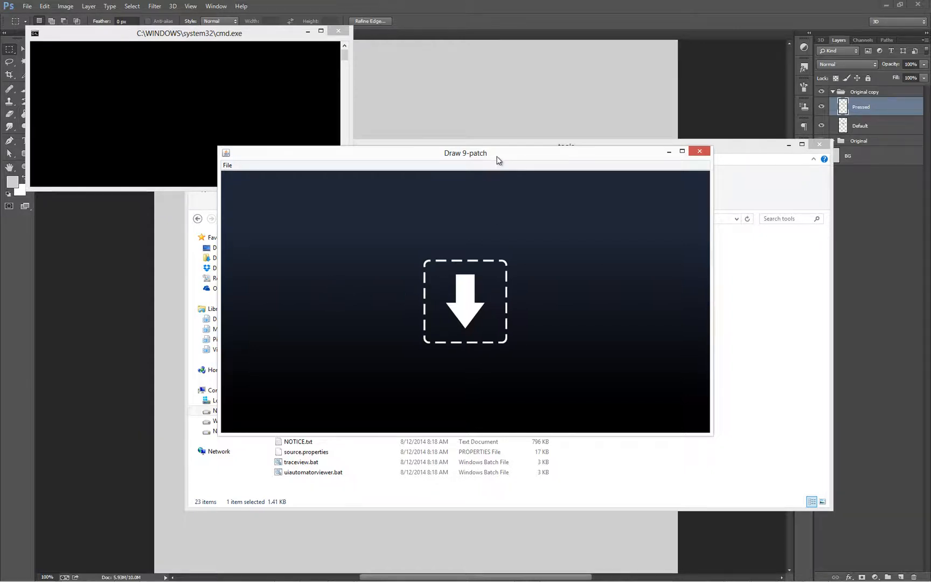
Load button-pre.png from the Button folder into Draw 9-patch, moving the folder windows out of the way.
mouse_move(498, 155)
mouse_down()
mouse_move(452, 157)
mouse_move(547, 200)
mouse_up()
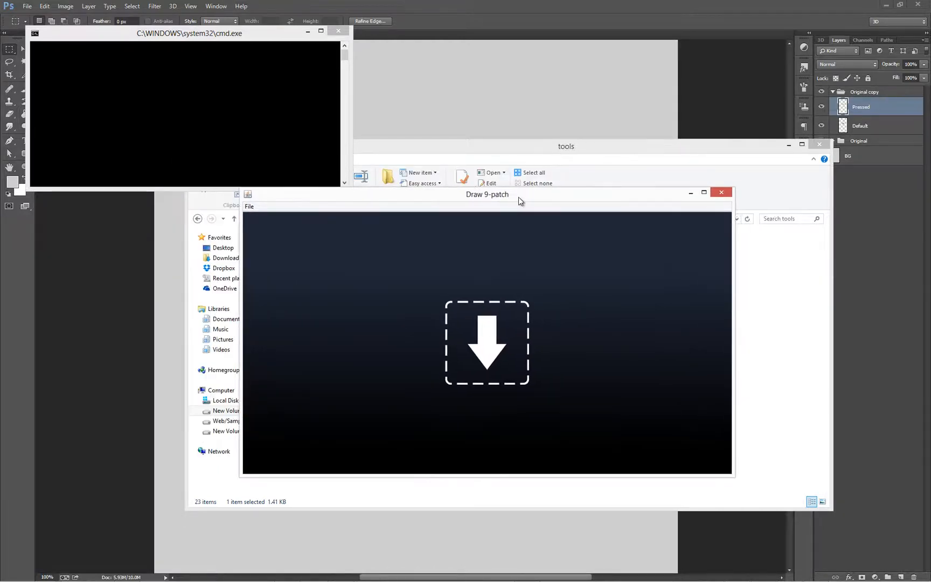
drag(500, 148, 510, 153)
drag(711, 165, 930, 168)
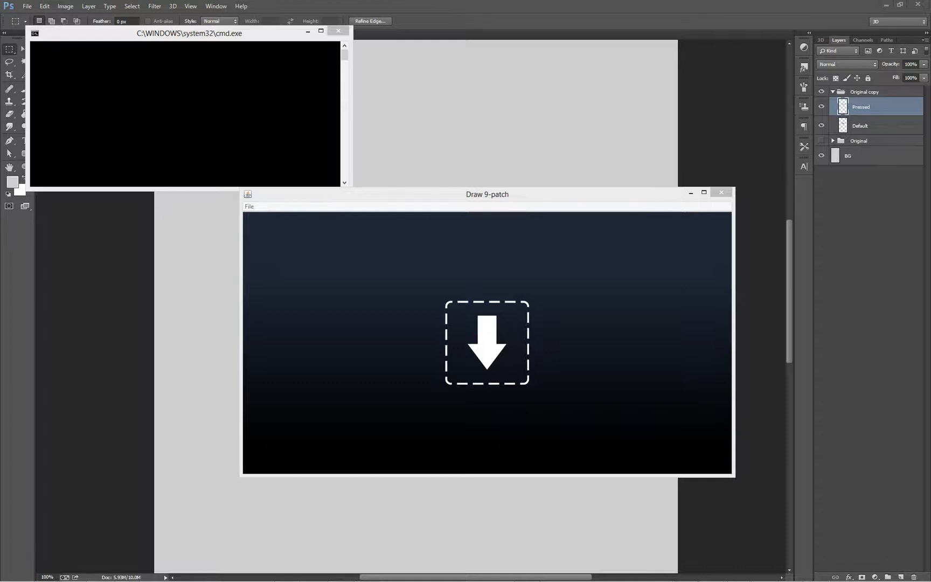
mouse_move(930, 192)
mouse_down()
mouse_move(707, 238)
mouse_move(753, 300)
mouse_up()
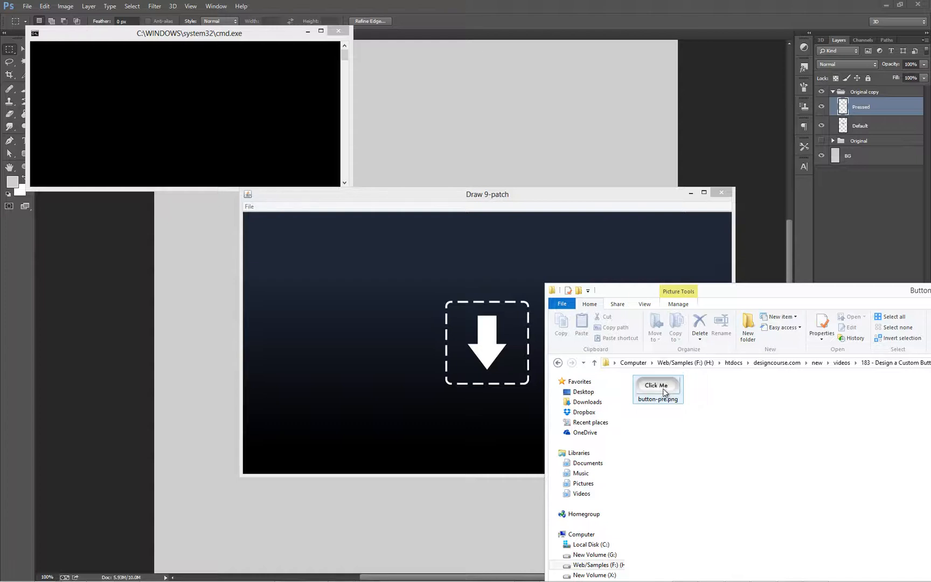
drag(664, 392, 465, 340)
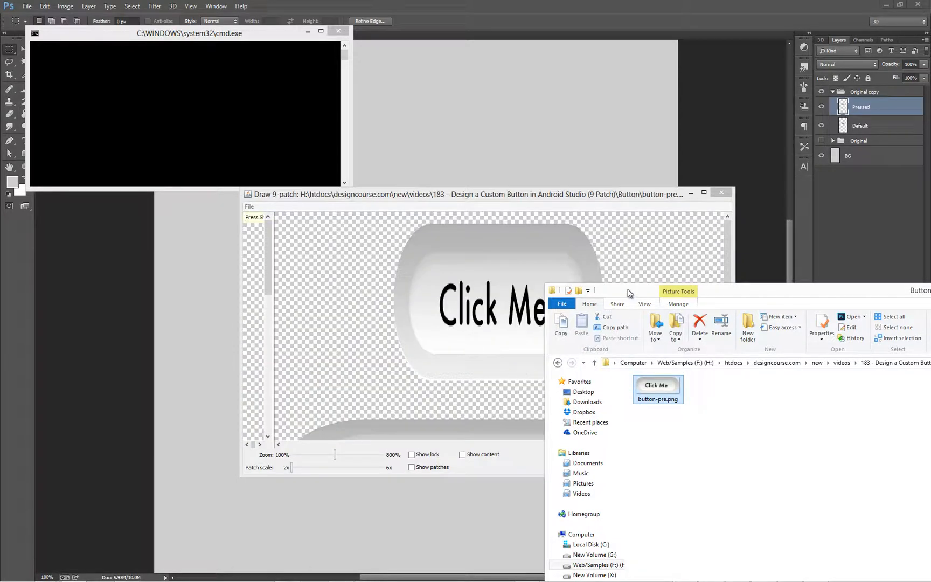
drag(628, 290, 930, 286)
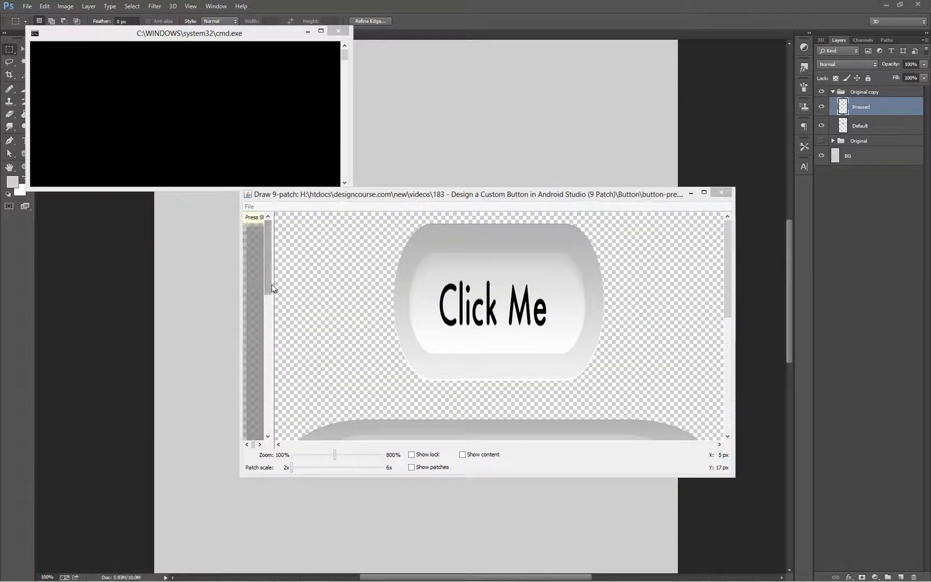
Widen the editing pane, show the whole button at 100% zoom, and examine the stretched previews.
drag(271, 283, 477, 324)
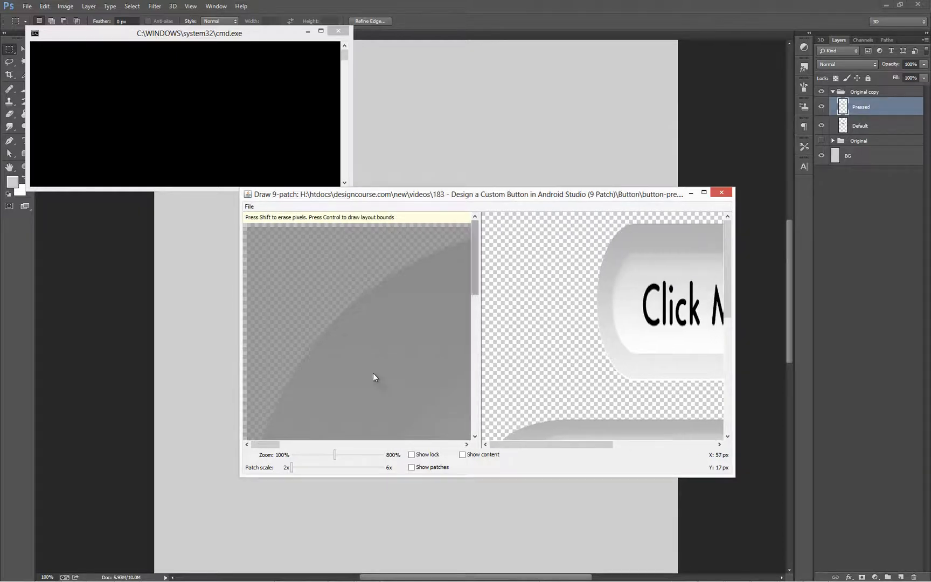
drag(334, 455, 291, 455)
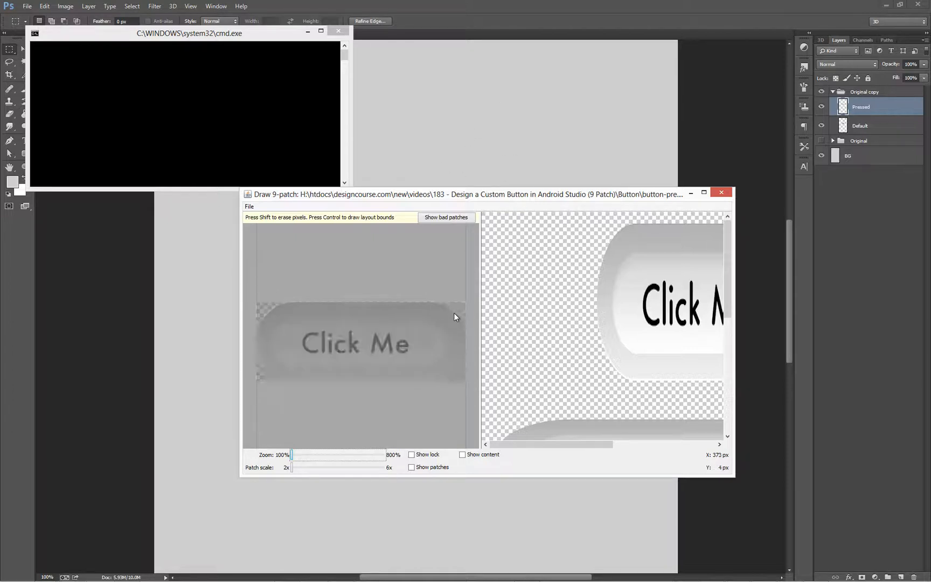
drag(538, 445, 559, 446)
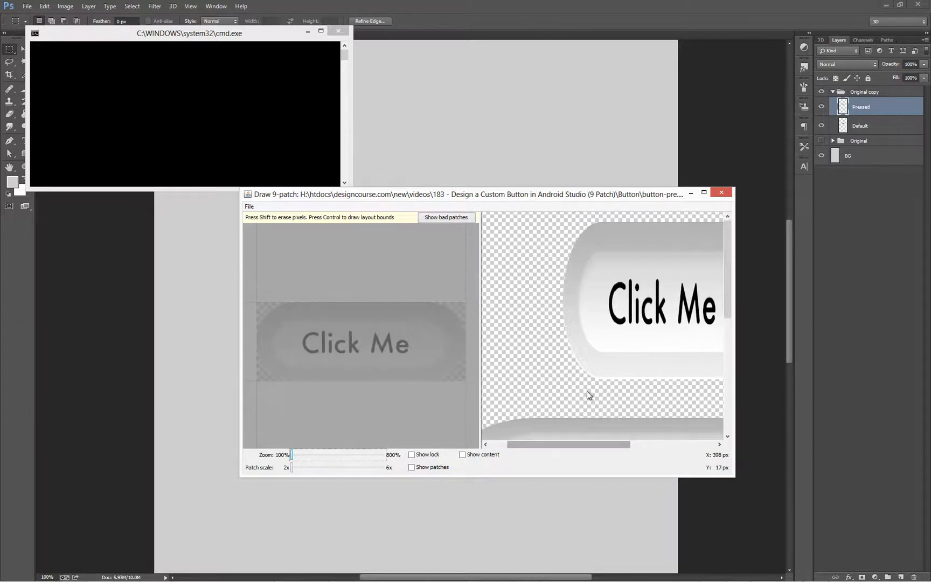
scroll(586, 390, down, 2)
drag(728, 285, 377, 377)
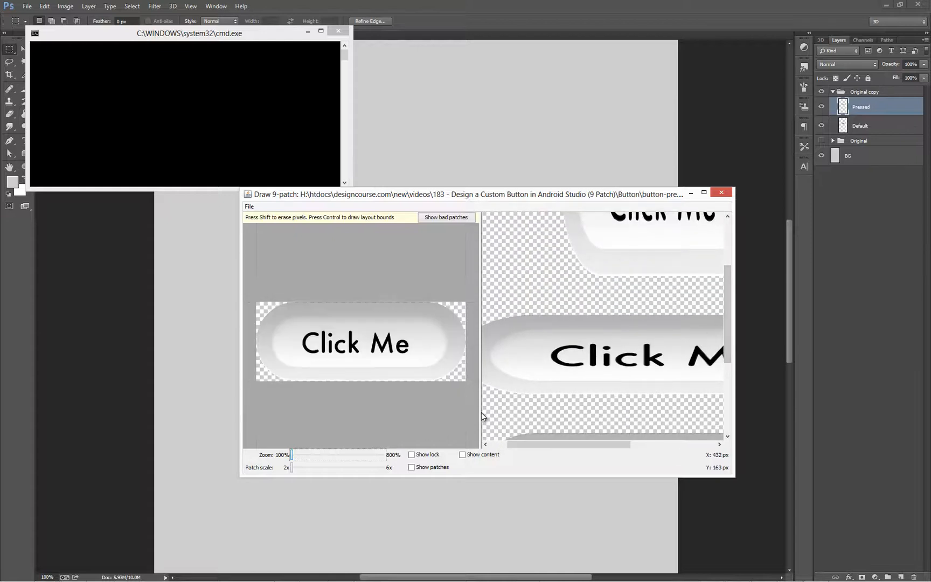
Mark a horizontal stretch point on the button image's top border at about x = 90 px, where the left curve ends.
double_click(290, 195)
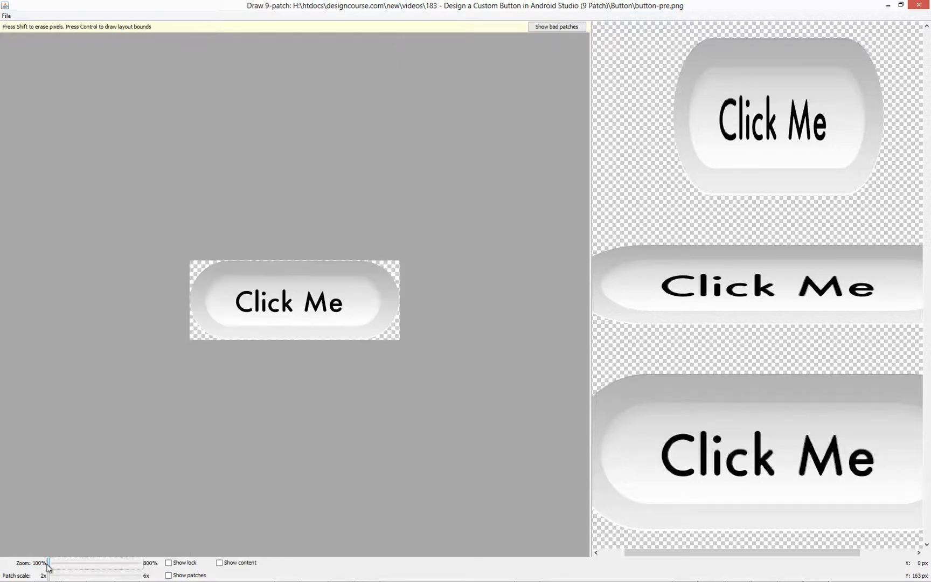
drag(49, 567, 61, 565)
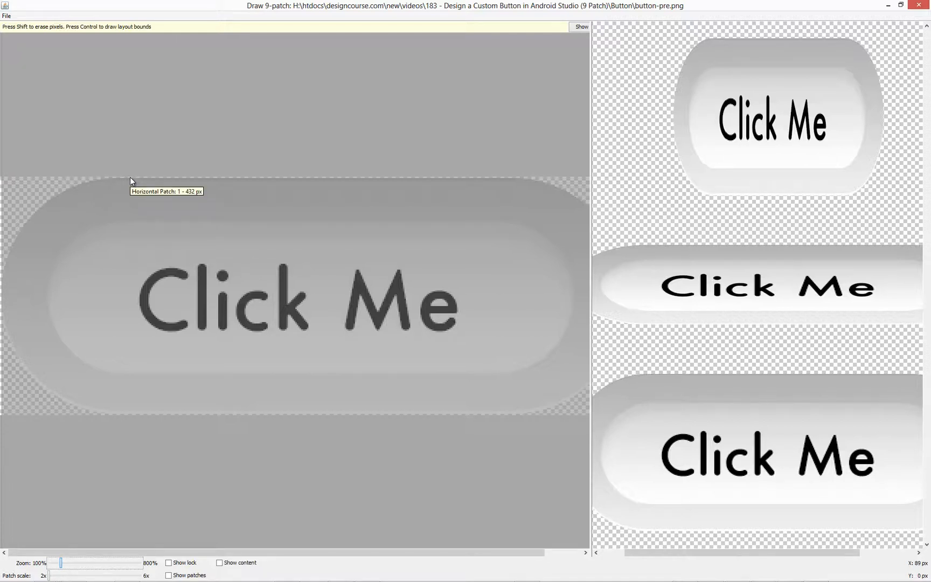
click(132, 177)
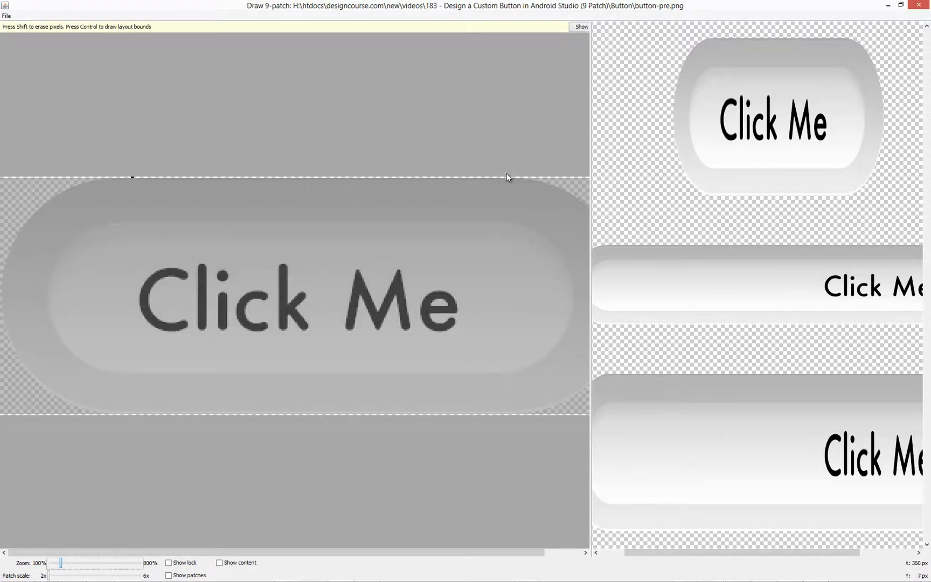
Mark a second horizontal stretch point on the button's top border where the right curve begins, and examine the stretched previews.
click(473, 177)
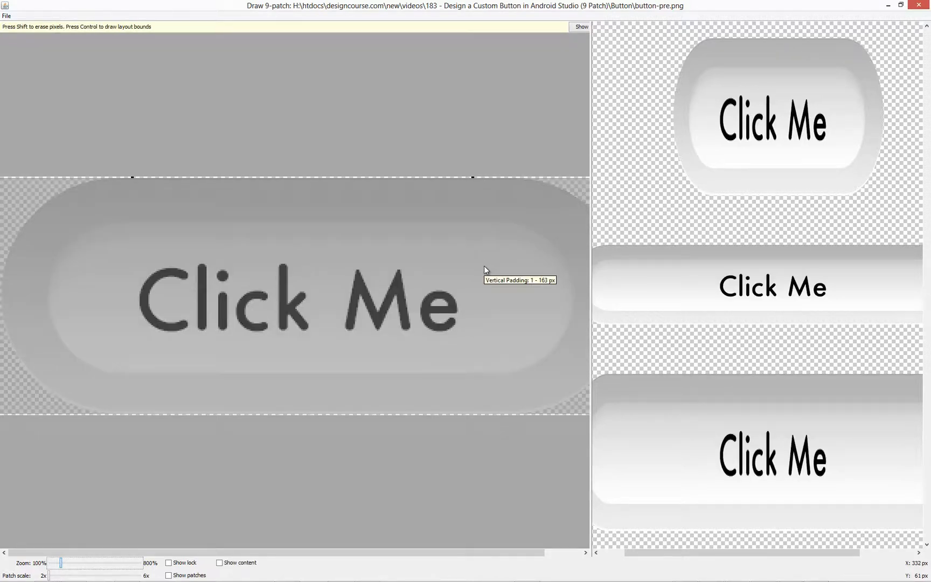
drag(775, 552, 827, 553)
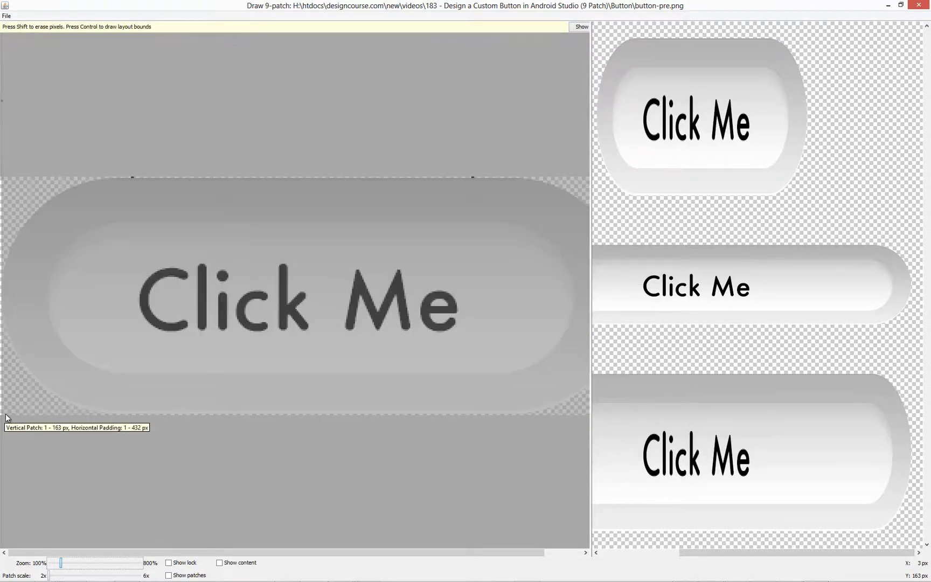
Draw the content padding lines along the full width of the button's bottom border and the full height of its right border.
drag(72, 412, 151, 414)
drag(566, 417, 588, 415)
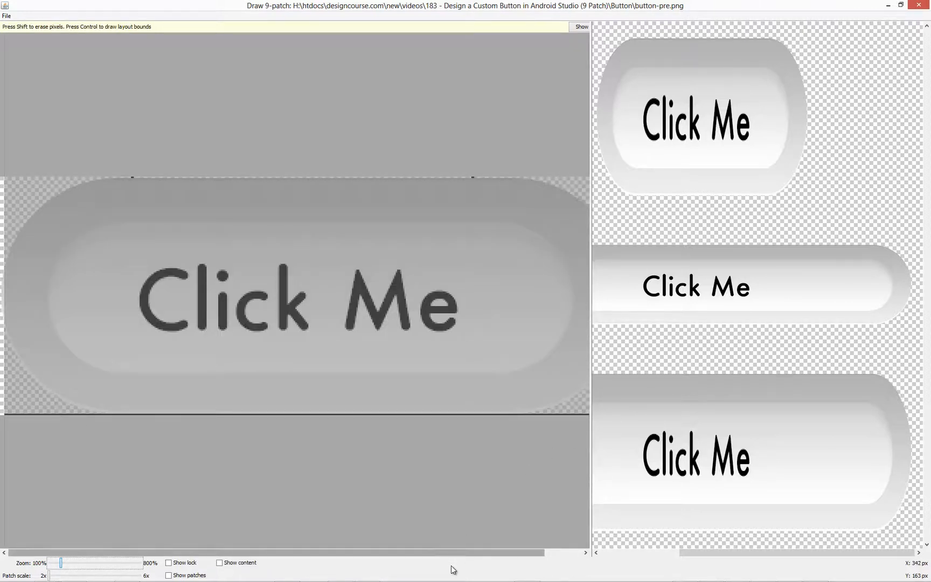
drag(475, 553, 518, 553)
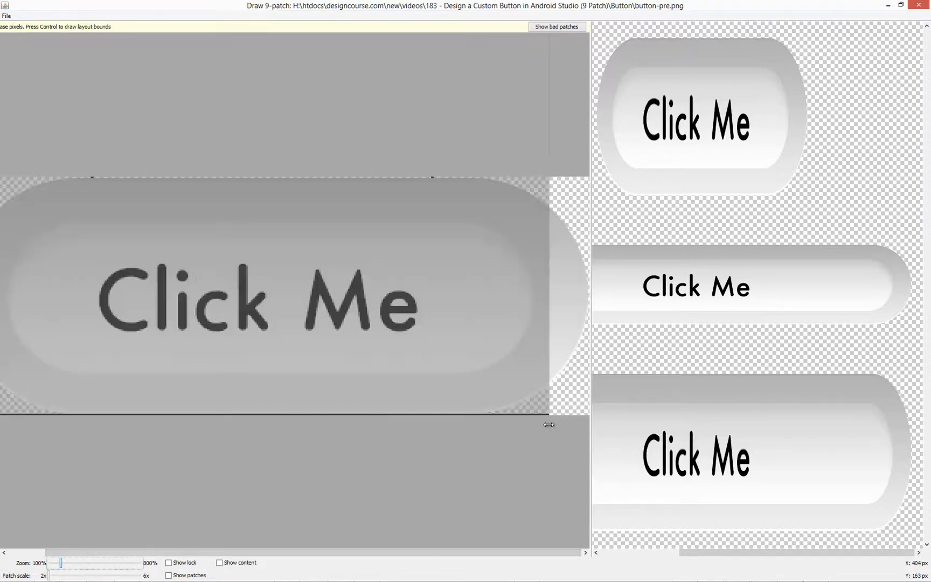
drag(548, 425, 590, 434)
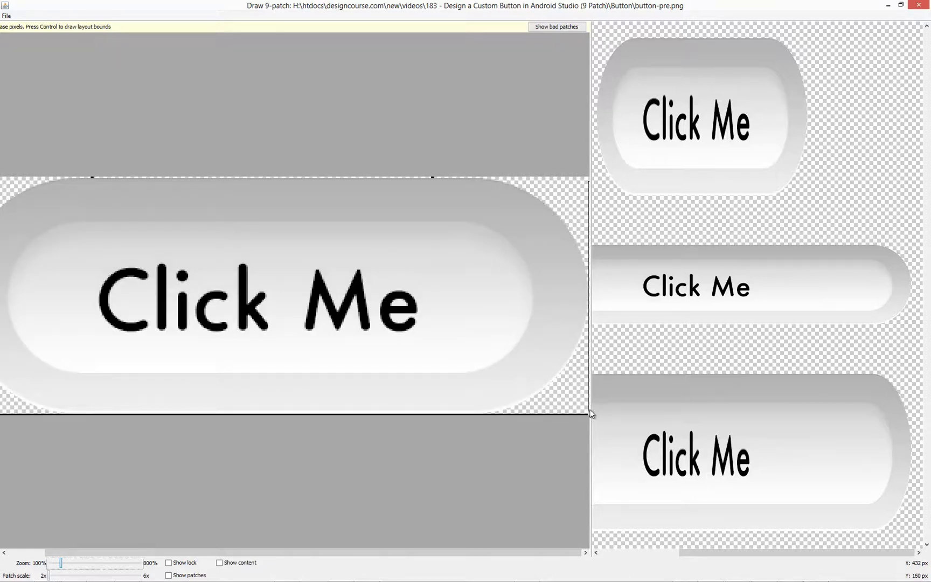
drag(586, 408, 588, 411)
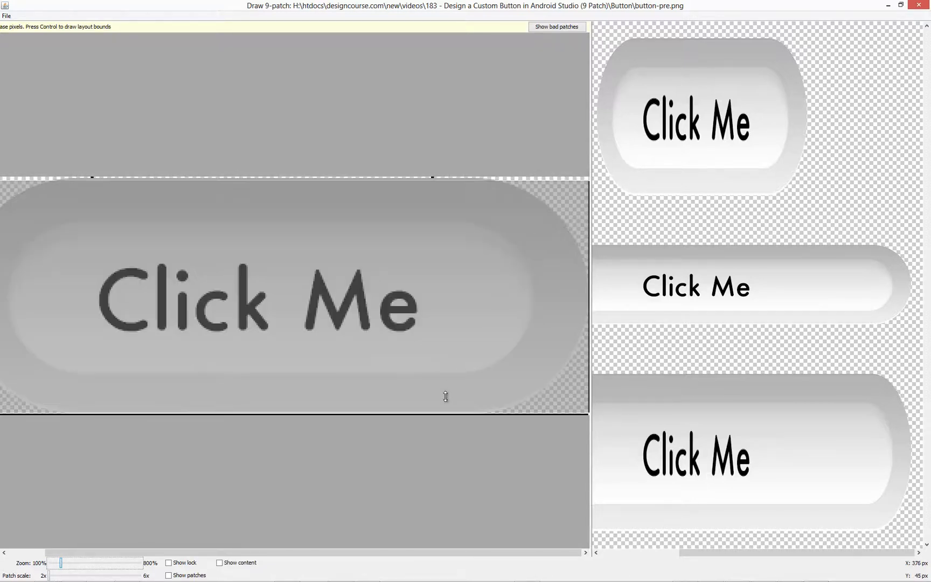
Mark the whole left border of the button image as the vertical stretch area.
drag(328, 555, 290, 555)
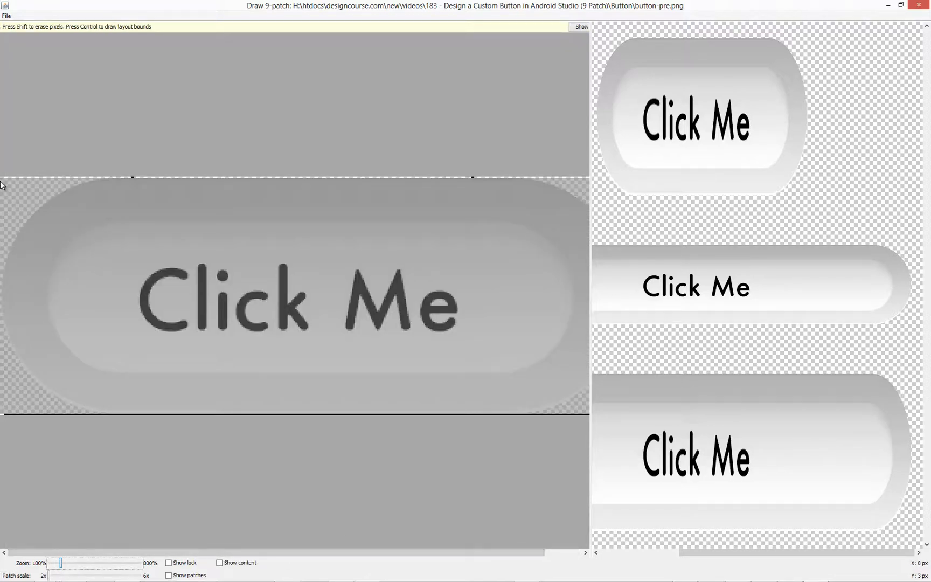
drag(2, 185, 2, 320)
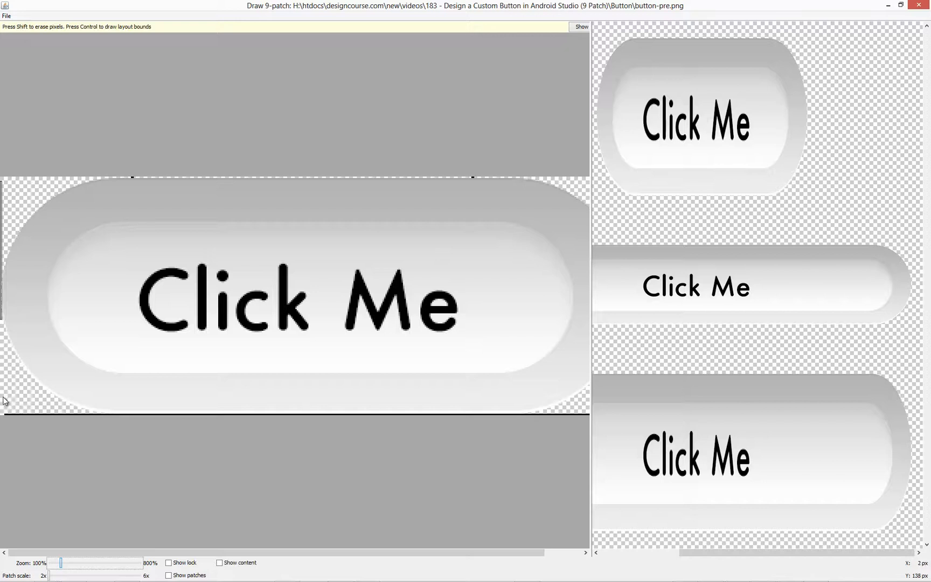
drag(4, 399, 2, 414)
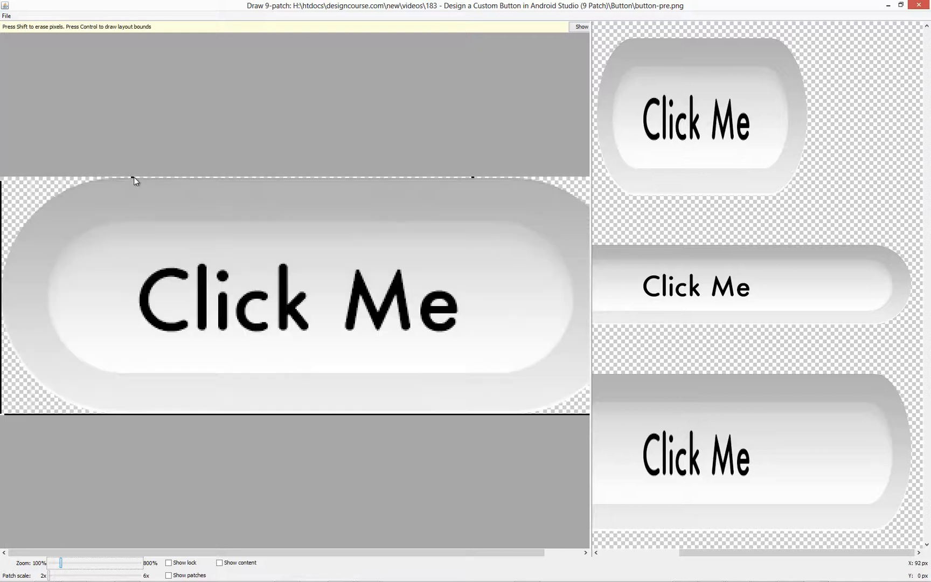
Trim the two horizontal stretch marks on the top border to an equal width so the text stays centered in the previews.
click(132, 178)
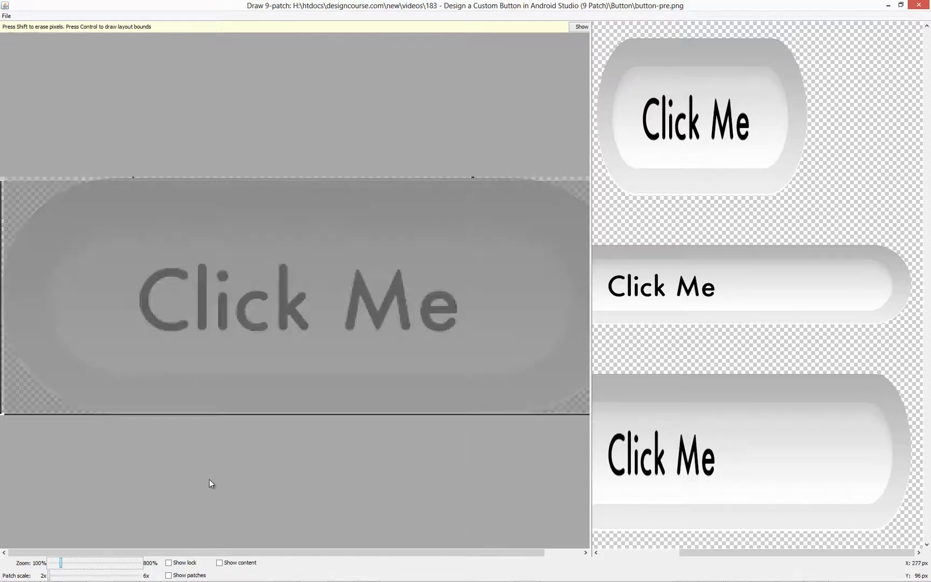
mouse_move(61, 563)
mouse_down()
mouse_move(336, 544)
mouse_move(496, 550)
mouse_up()
click(328, 58)
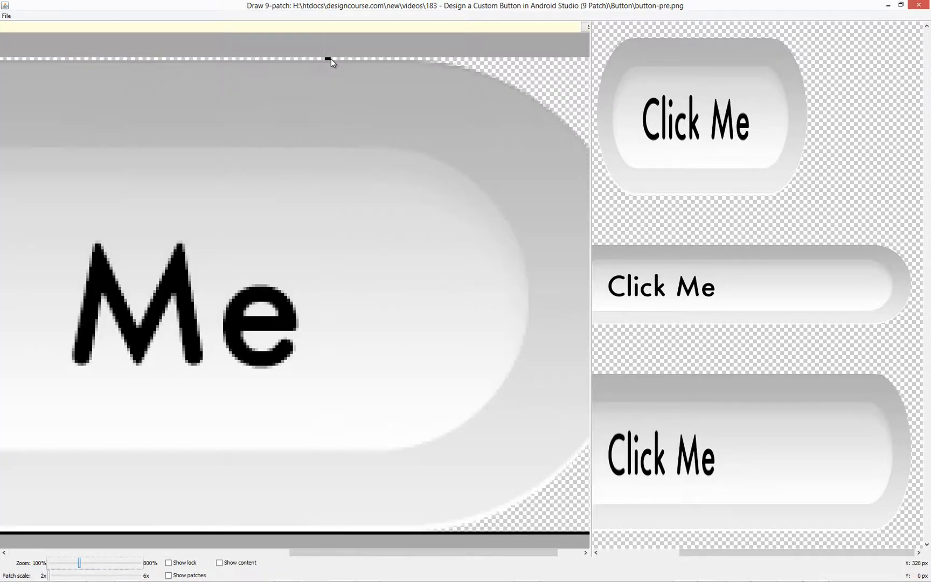
drag(327, 59, 330, 61)
click(329, 61)
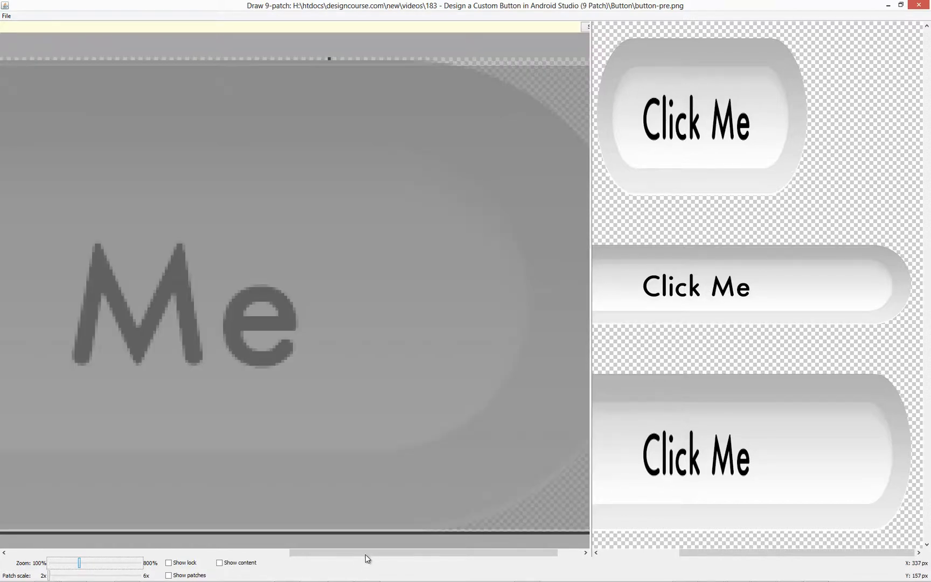
drag(365, 553, 269, 553)
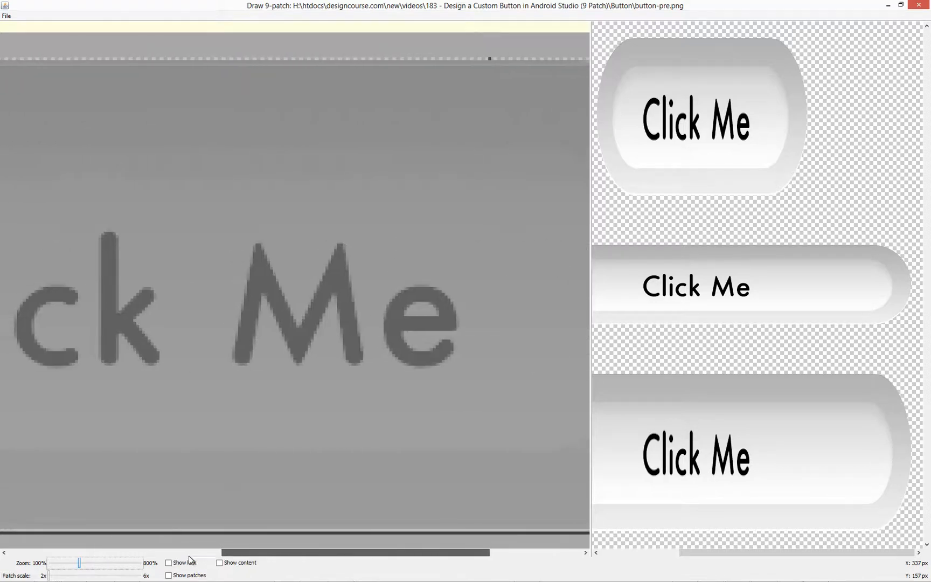
drag(188, 553, 52, 553)
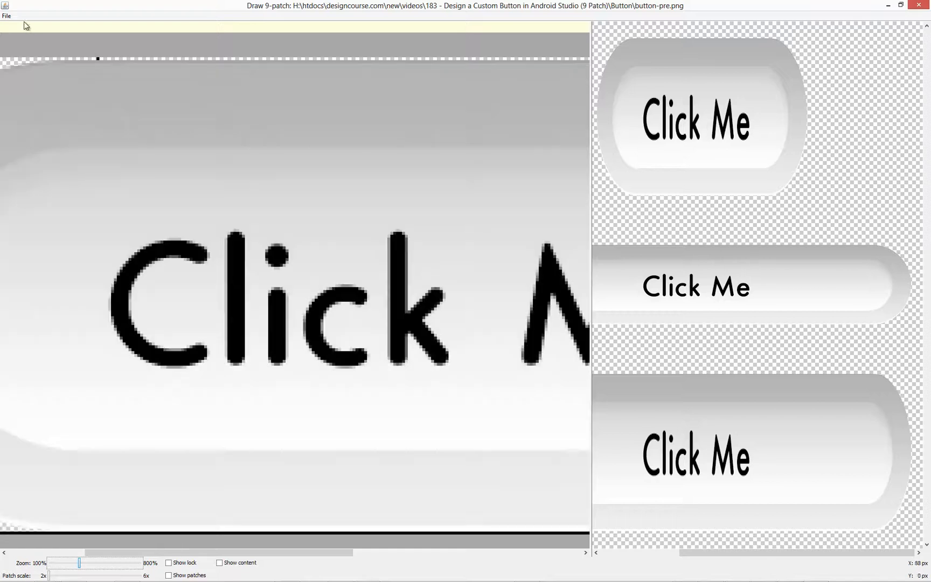
Save the 9-patch image in the Button folder under the name buttonNotPressed.
click(7, 16)
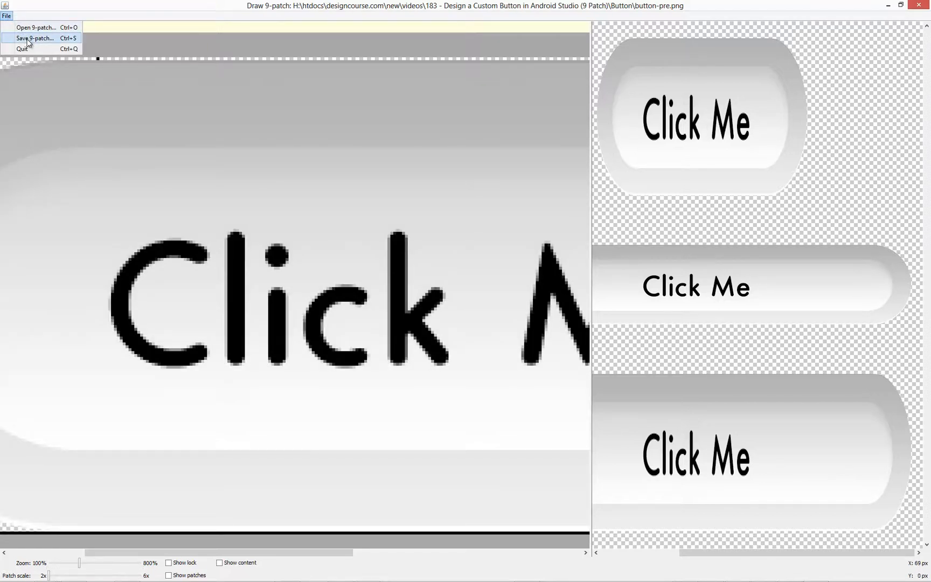
click(24, 39)
click(483, 385)
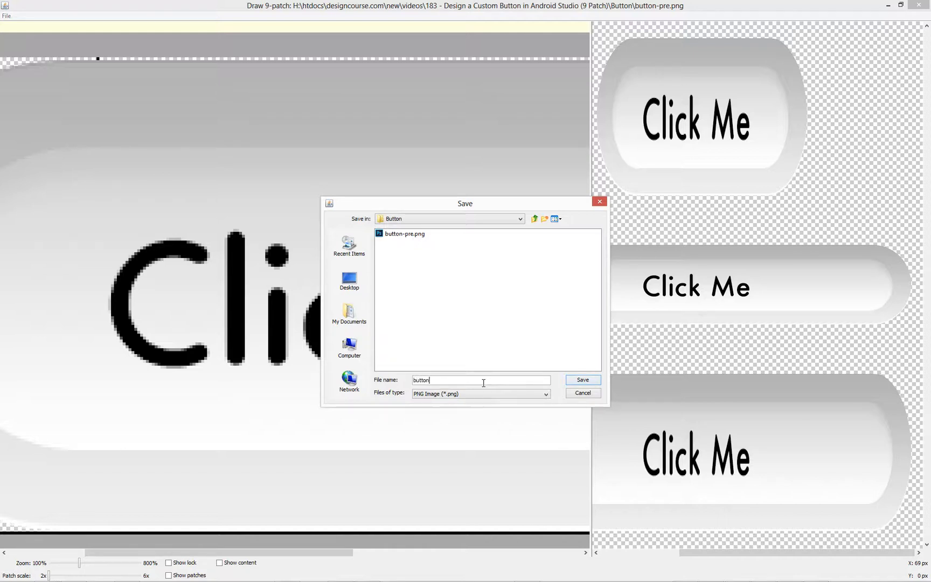
text(buttonNotPressed)
key(Return)
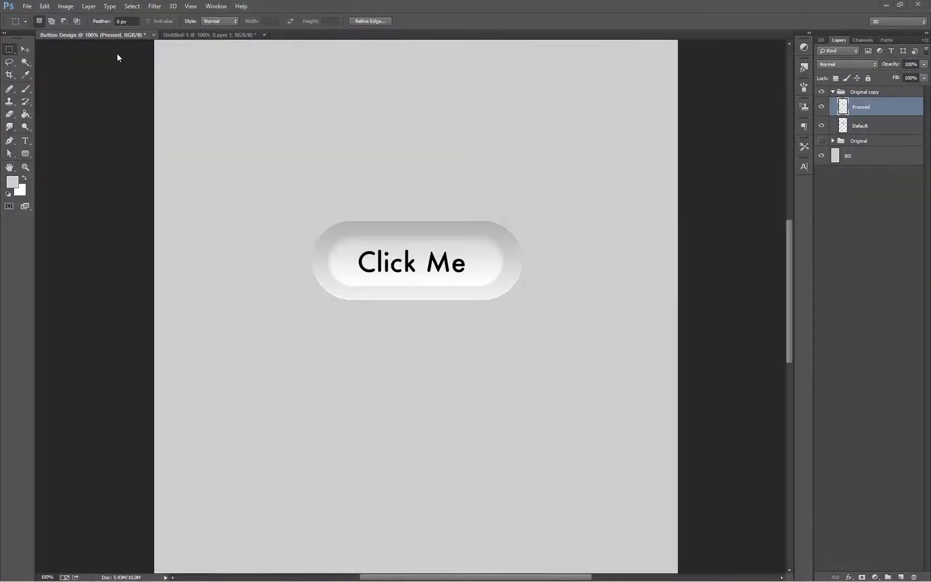
Switch to Photoshop, open buttonNotPressed.9.png from the Button folder, and examine its border marks at 300% zoom.
click(204, 35)
click(27, 6)
click(37, 26)
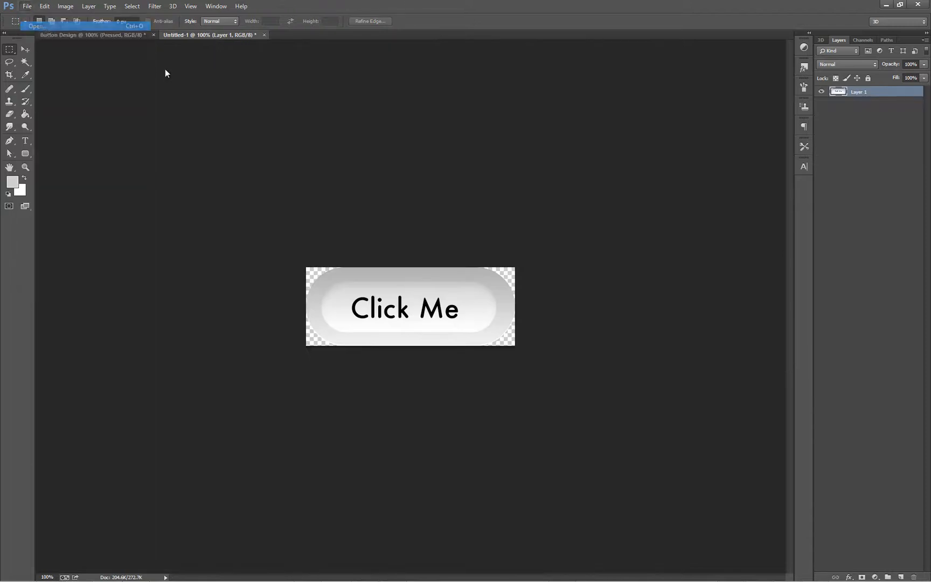
double_click(113, 81)
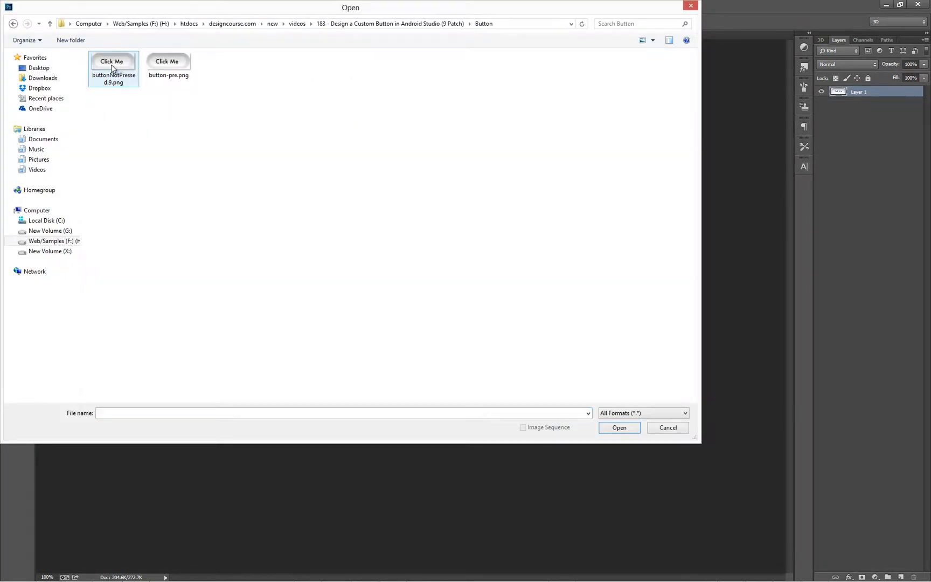
double_click(112, 67)
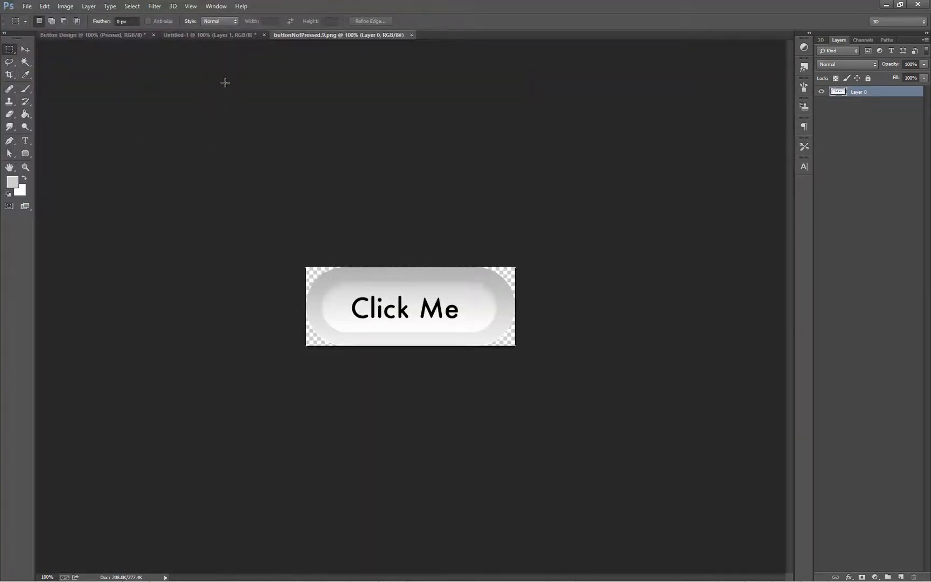
click(26, 169)
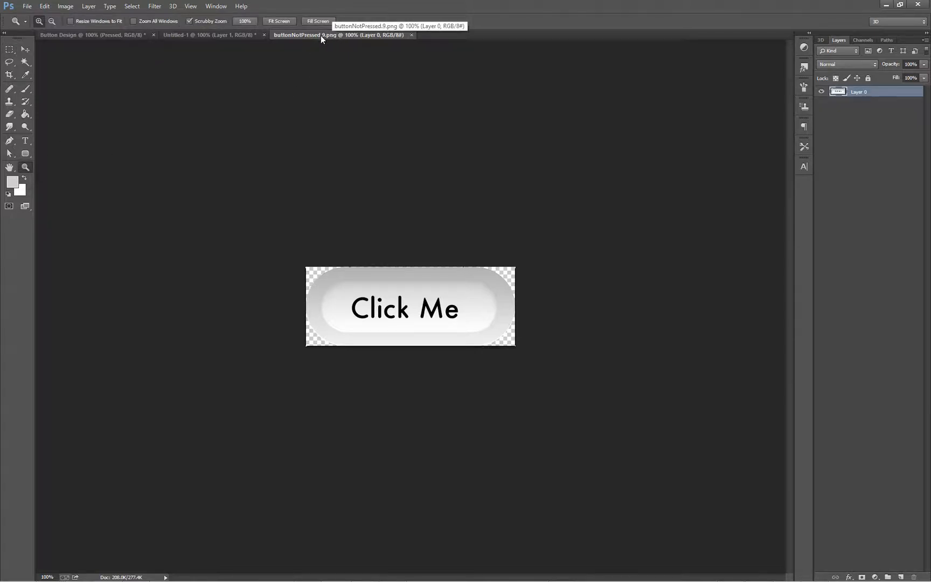
click(349, 294)
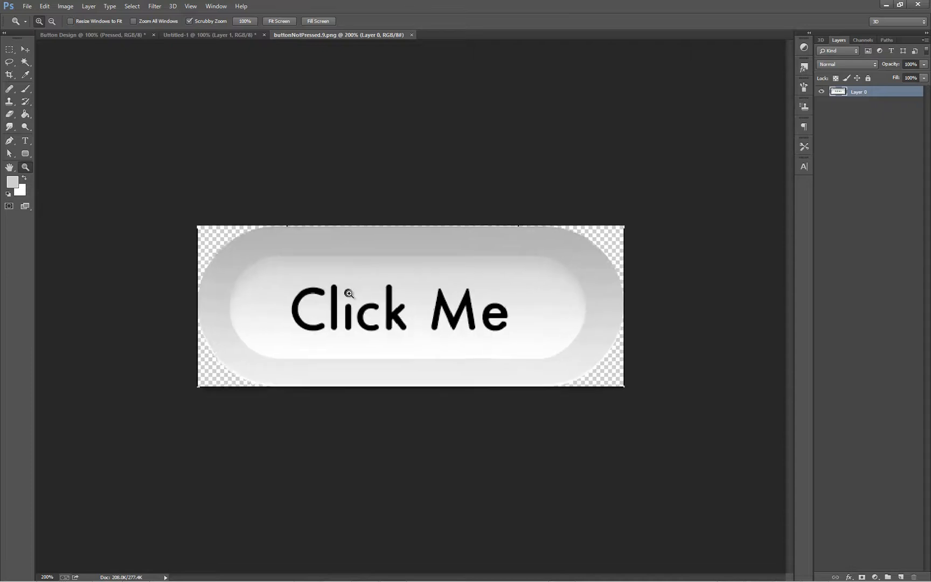
click(349, 294)
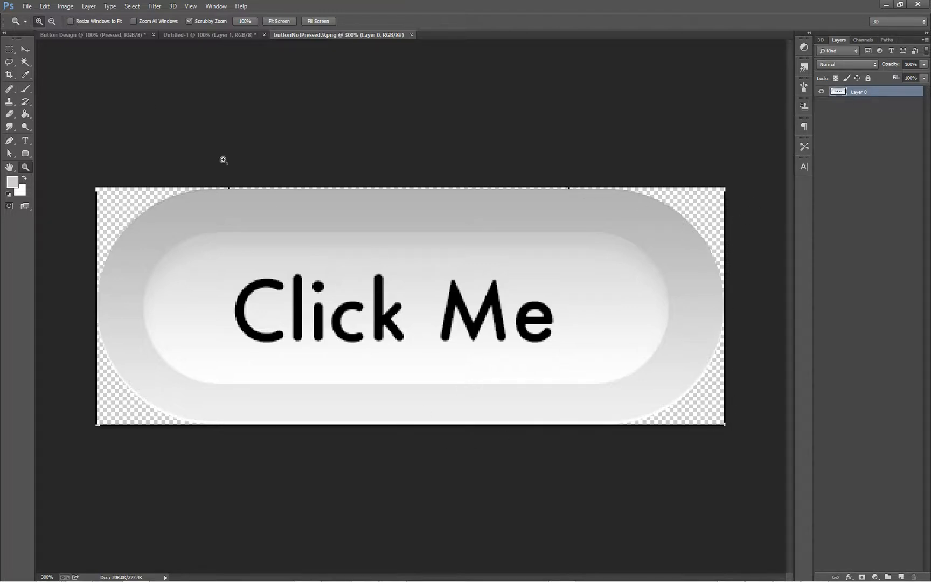
Copy the Default layer of the Button Design document and paste it into buttonNotPressed.9.png.
click(127, 35)
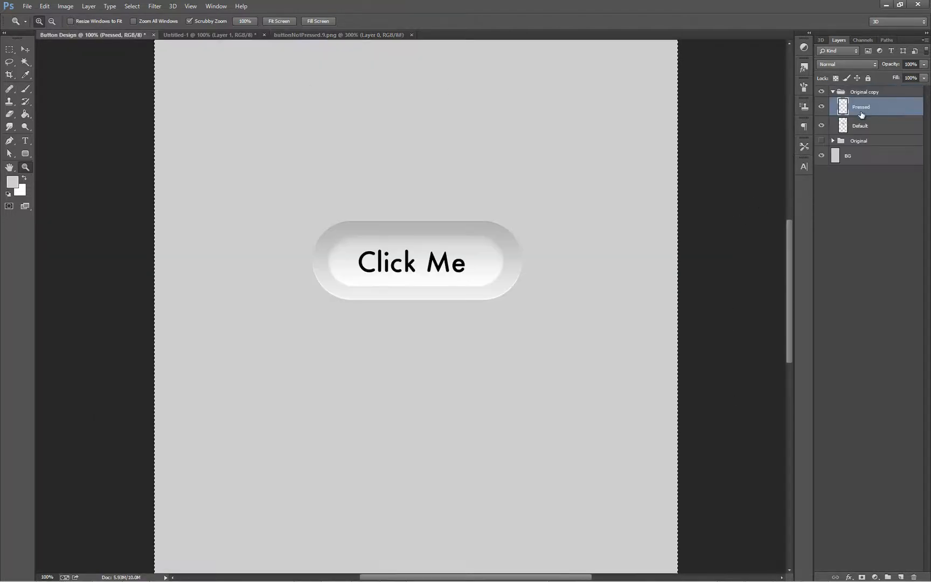
click(864, 130)
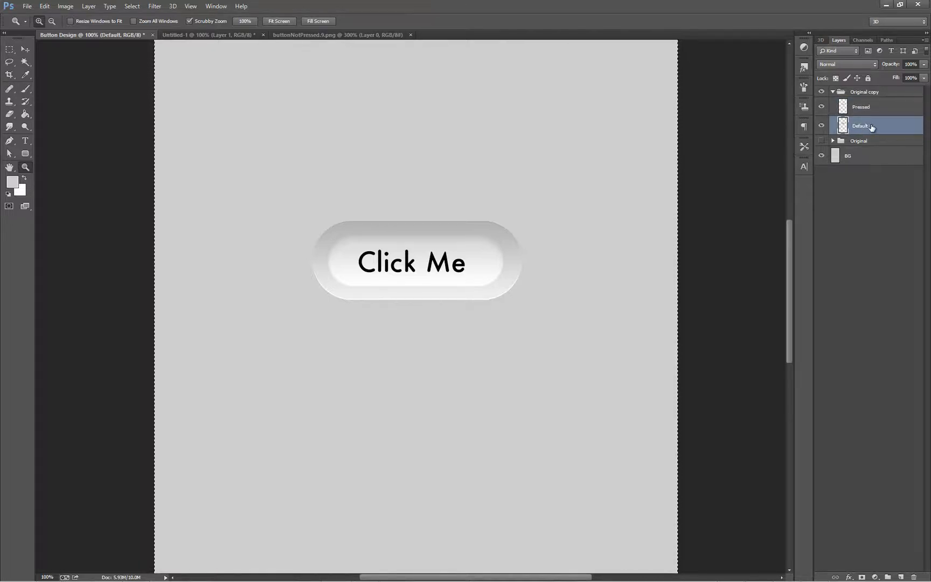
click(305, 35)
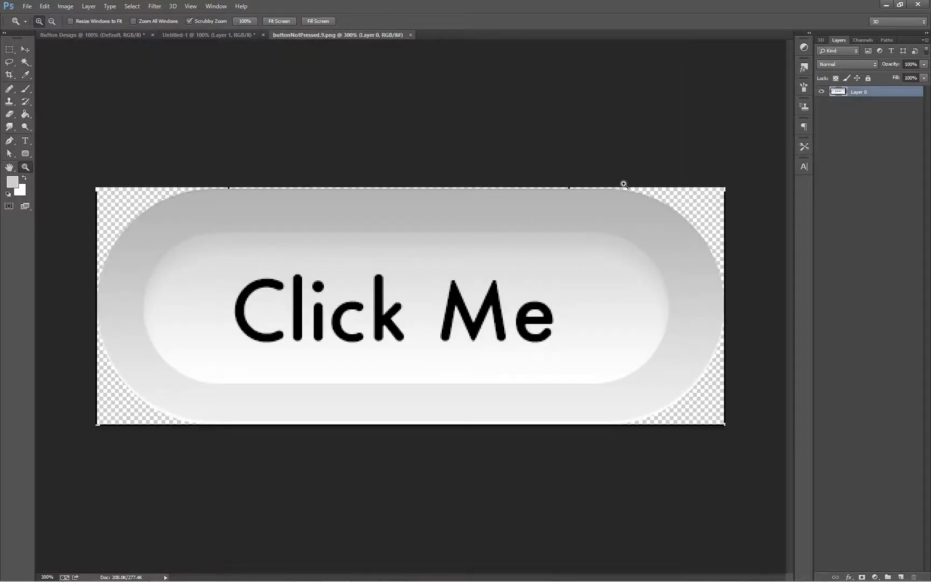
key(ctrl+v)
Toggle Layer 1's visibility to compare the pasted default button with the pressed button beneath it.
click(25, 49)
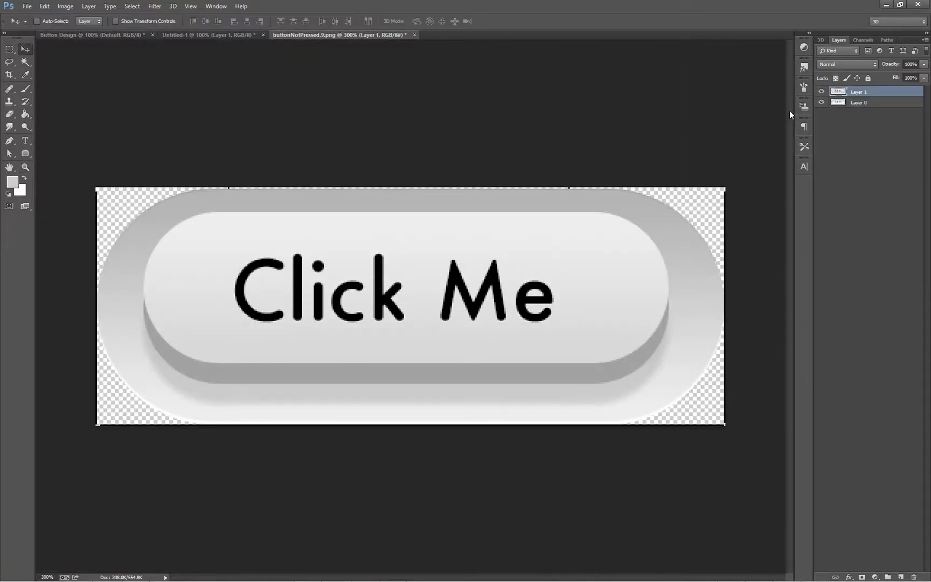
click(822, 93)
click(822, 92)
click(821, 93)
click(822, 93)
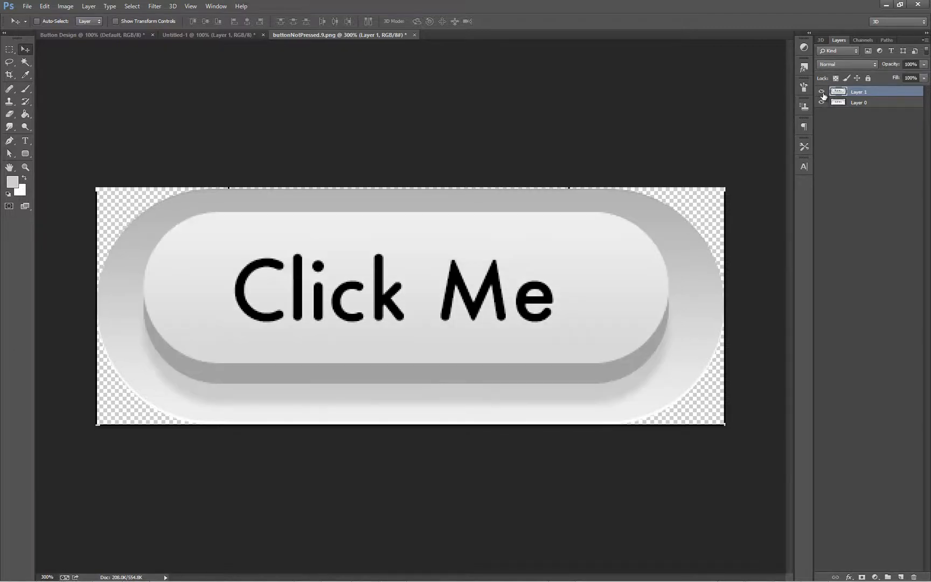
Nudge Layer 1 up and down in small steps, toggling its visibility to test its alignment with the button on Layer 0.
click(869, 104)
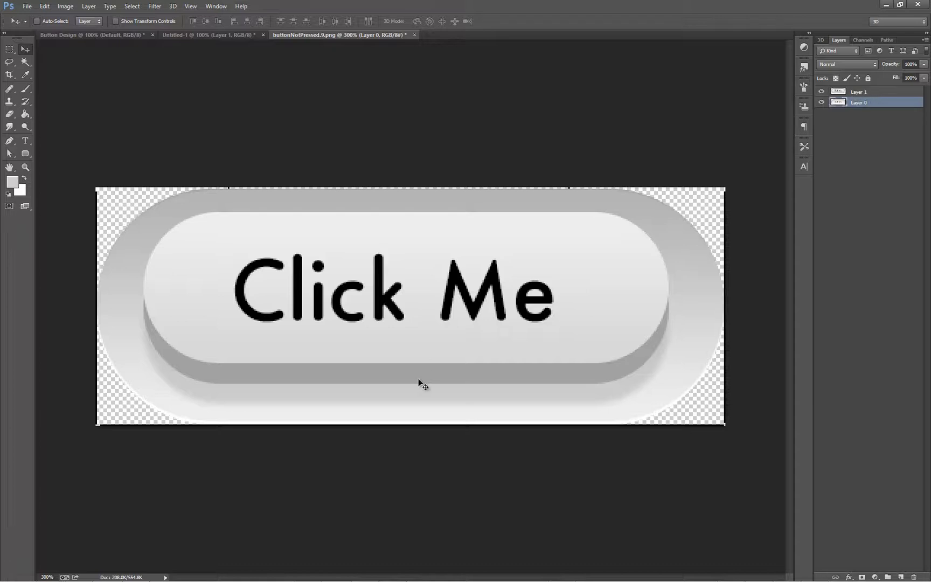
click(861, 93)
key(Up)
key(Down)
key(Down)
key(Down)
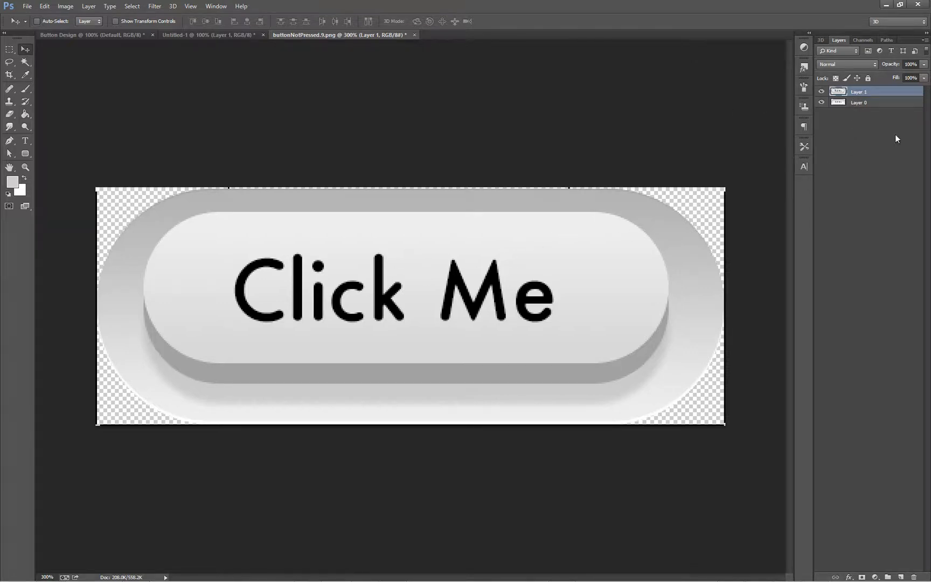
click(821, 92)
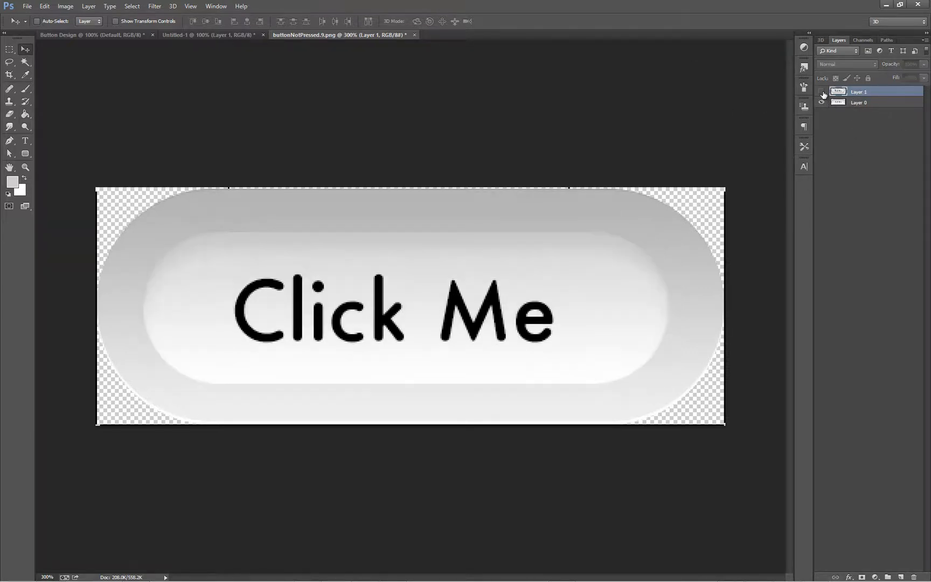
click(822, 92)
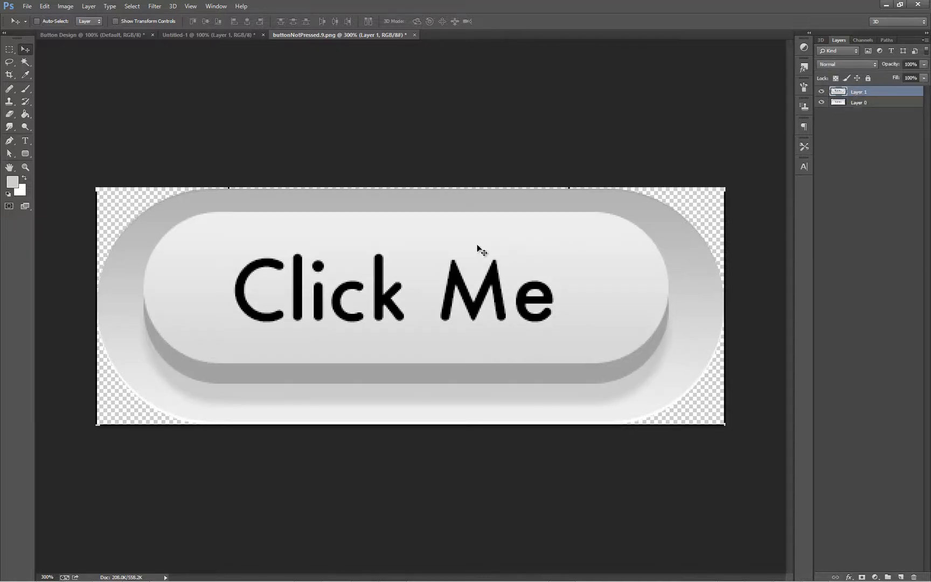
key(Down)
key(Up)
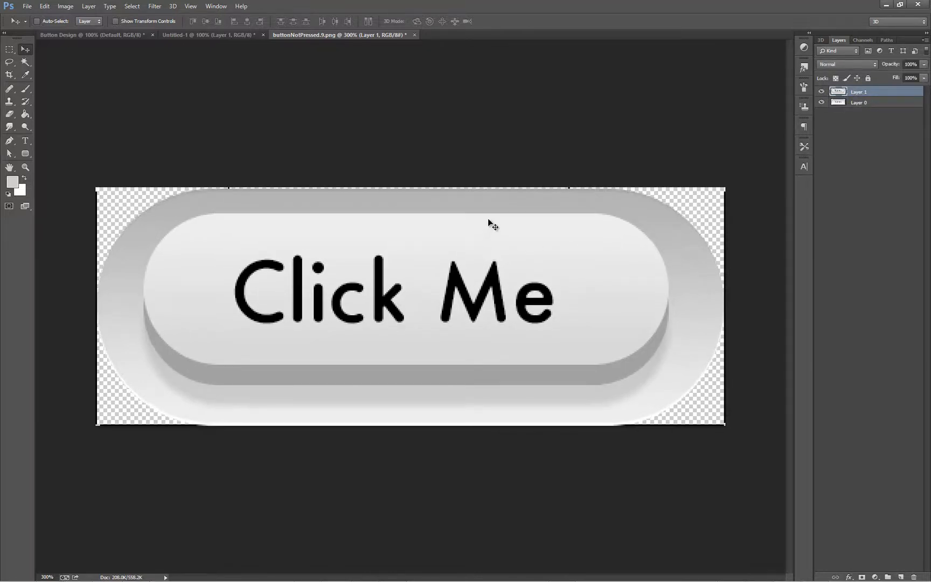
key(Down)
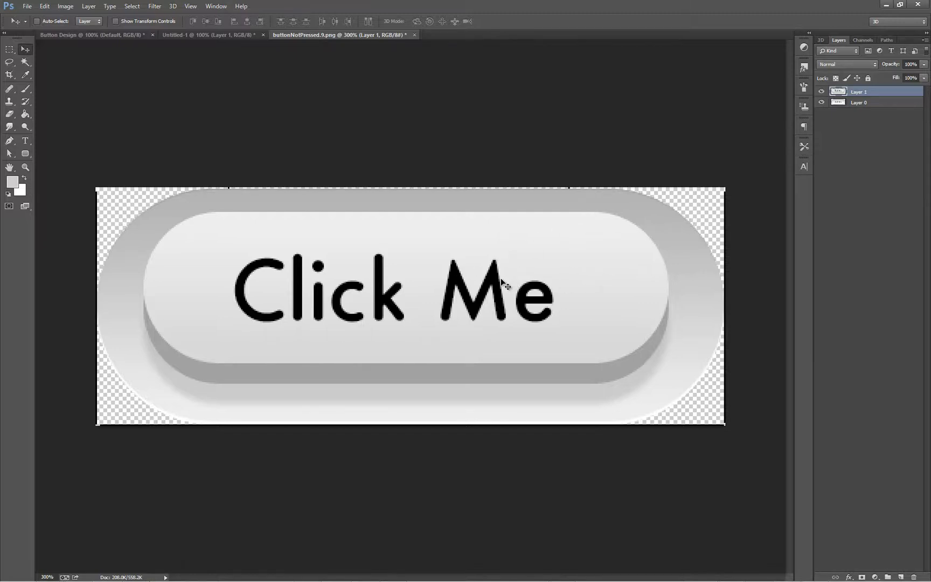
Start a transparent PNG-24 web export and rename the existing buttonNotPressed.9.png in the Button folder to buttonNotPressed2.9.png.
click(27, 5)
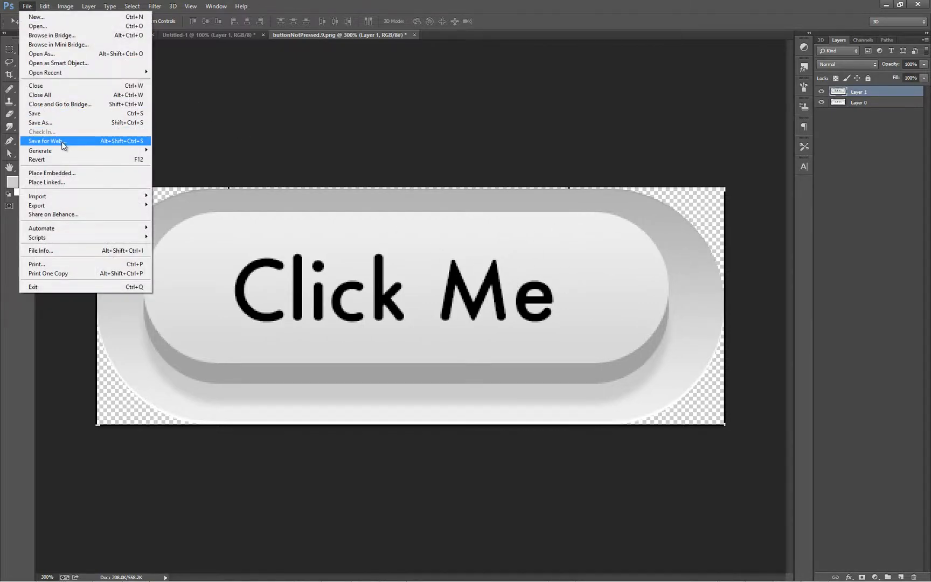
click(61, 141)
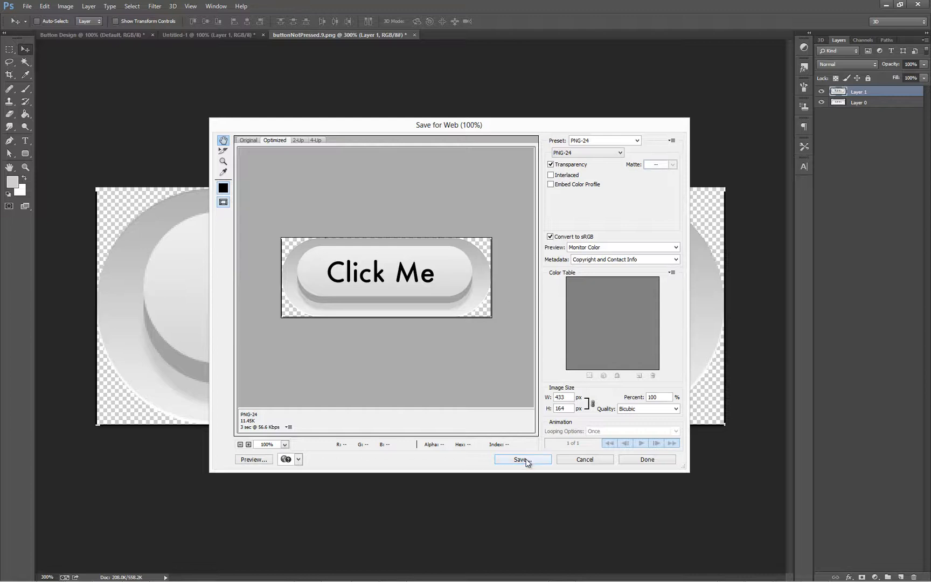
click(521, 459)
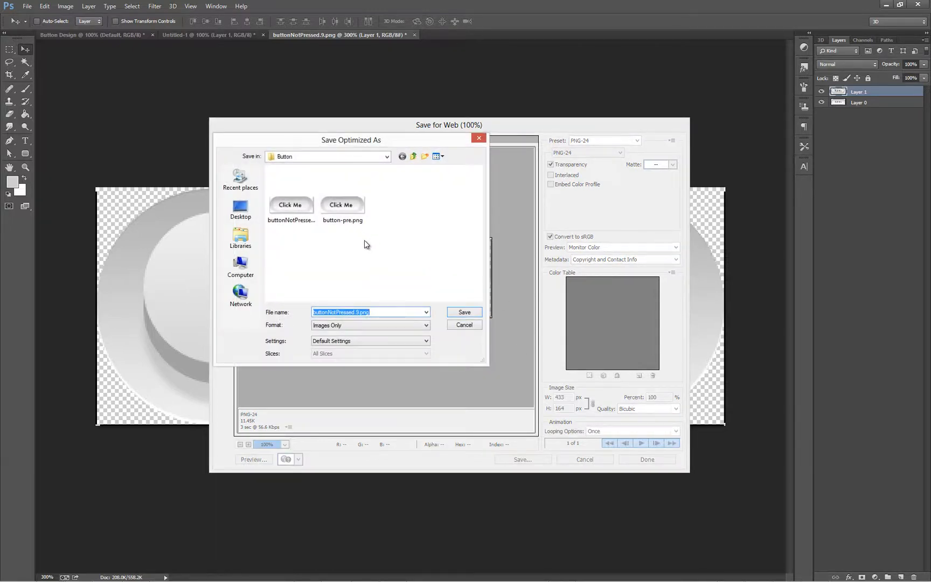
text(buttonNot)
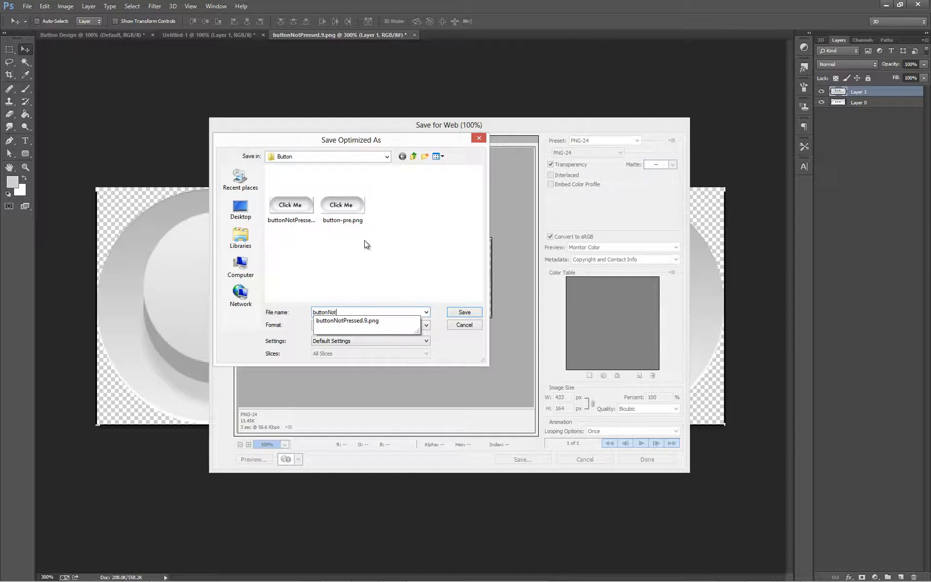
click(303, 224)
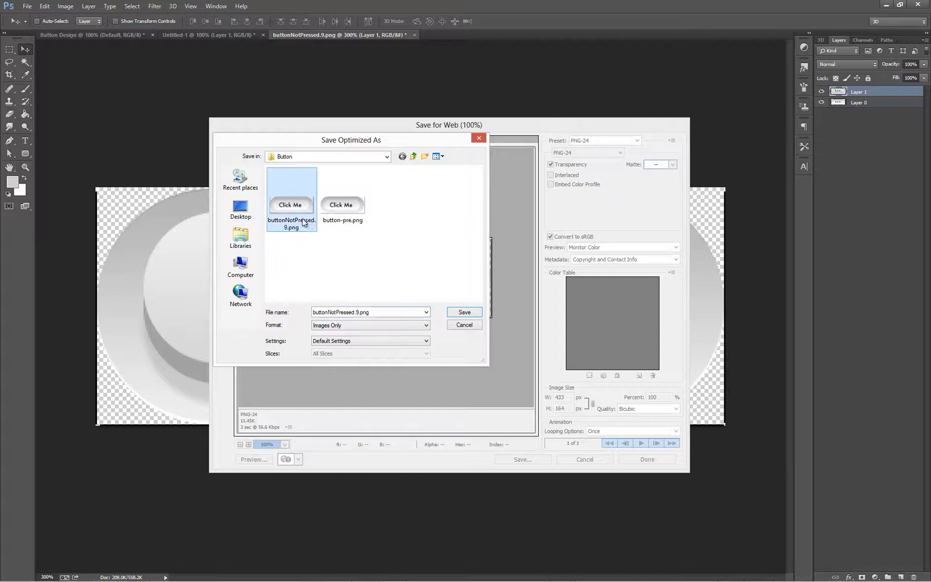
click(309, 223)
click(308, 223)
text(2)
key(Return)
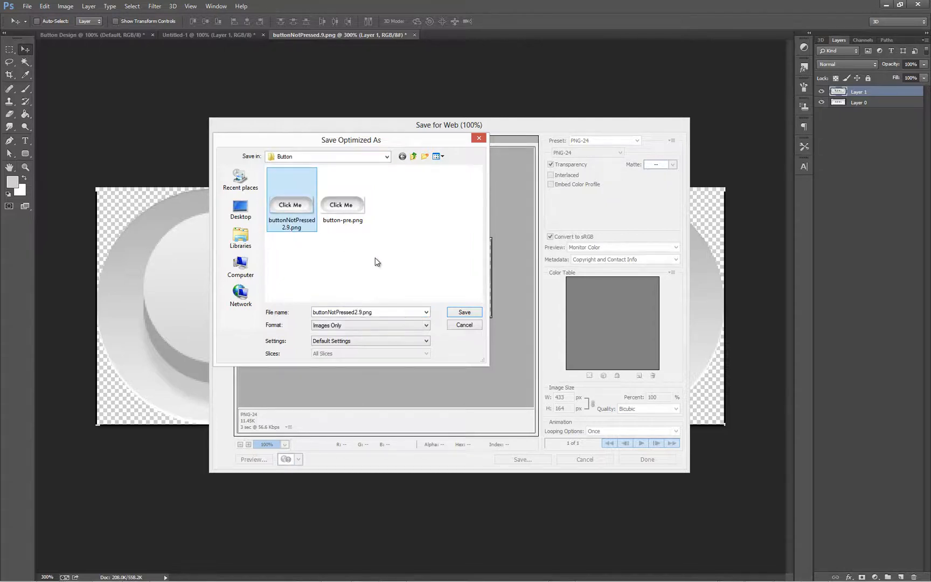
Save the PNG-24 export as buttonNotPressed.9.png and close the document without saving its changes.
click(362, 312)
click(358, 312)
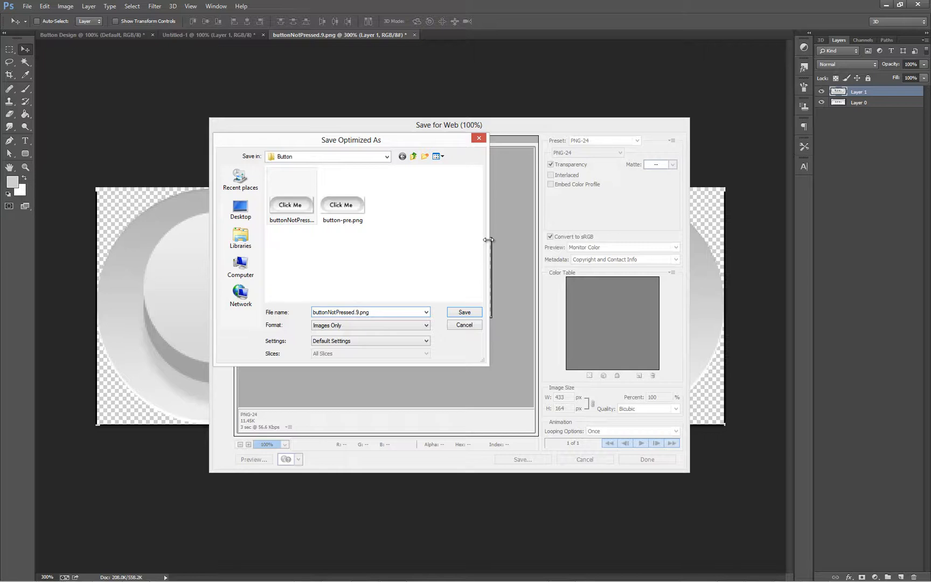
key(Return)
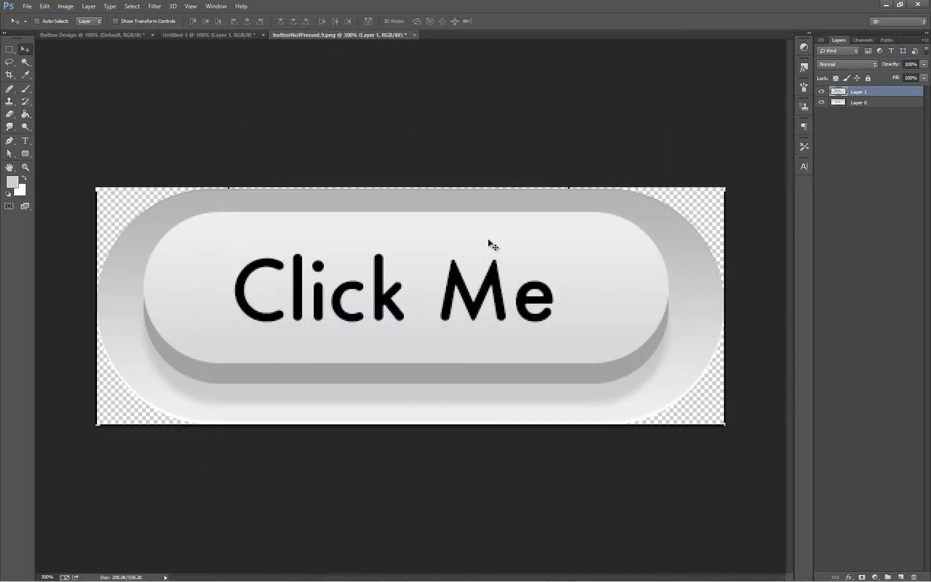
click(414, 35)
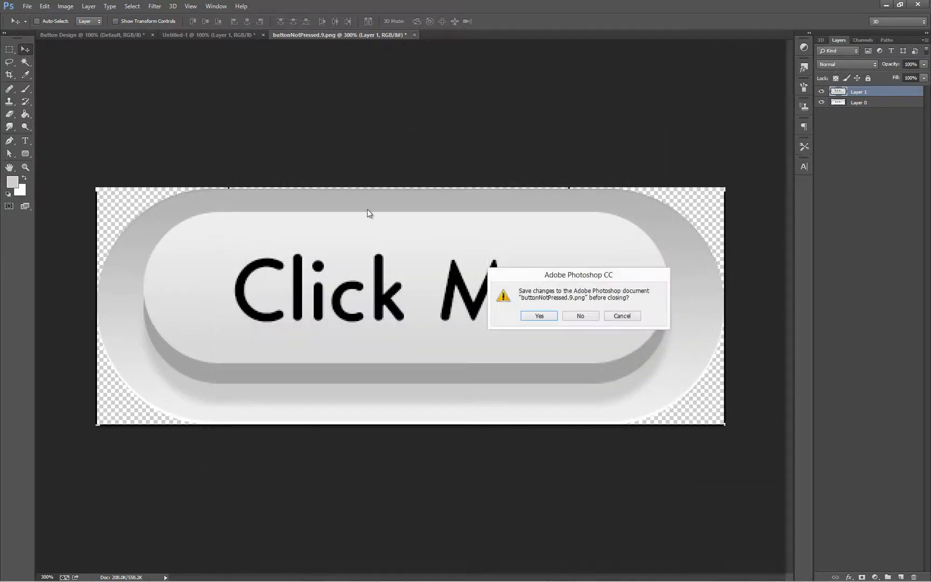
click(581, 315)
Browse the Button folder for files to open and rename buttonNotPressed2.9.png there to buttonPressed.9.png.
click(27, 6)
click(38, 28)
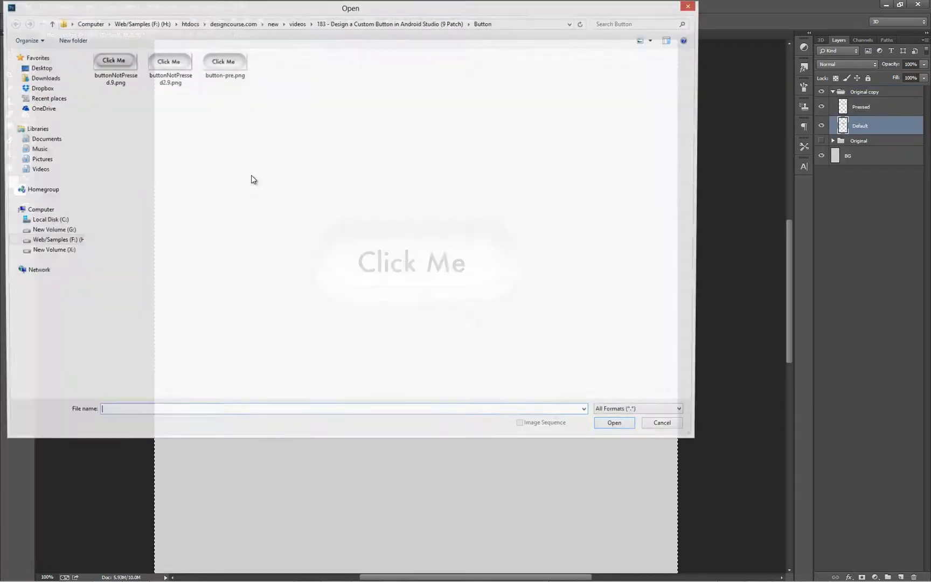
click(123, 80)
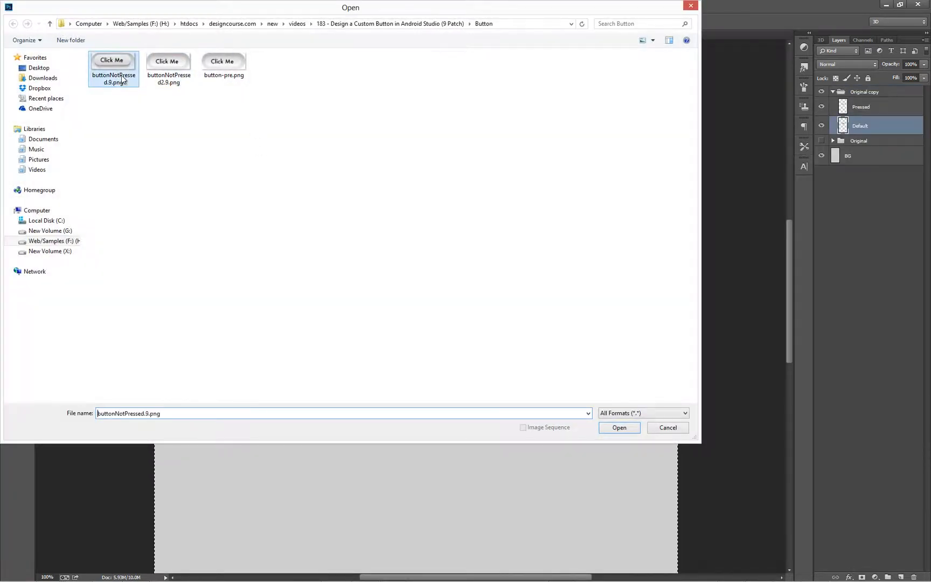
click(168, 87)
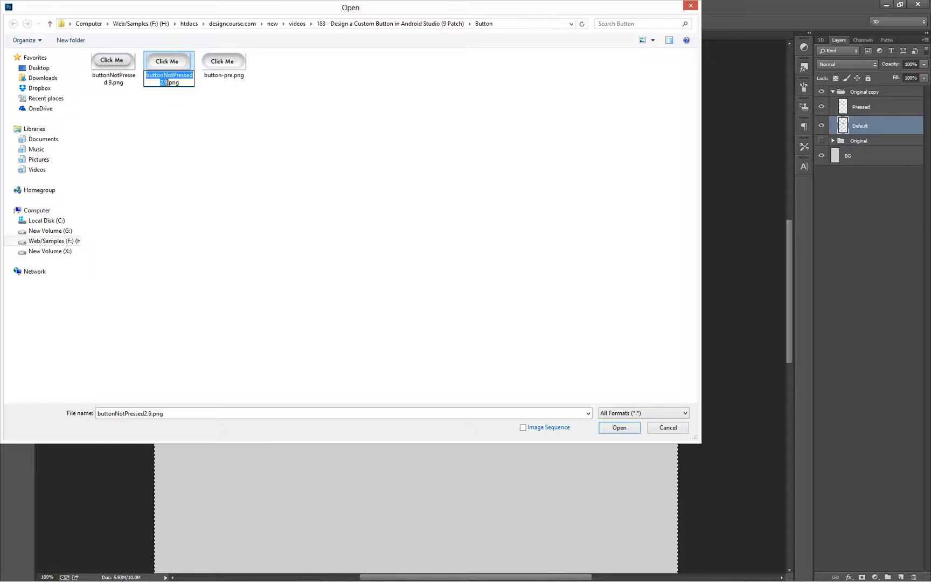
click(164, 82)
key(BackSpace)
key(BackSpace)
key(BackSpace)
key(BackSpace)
click(189, 128)
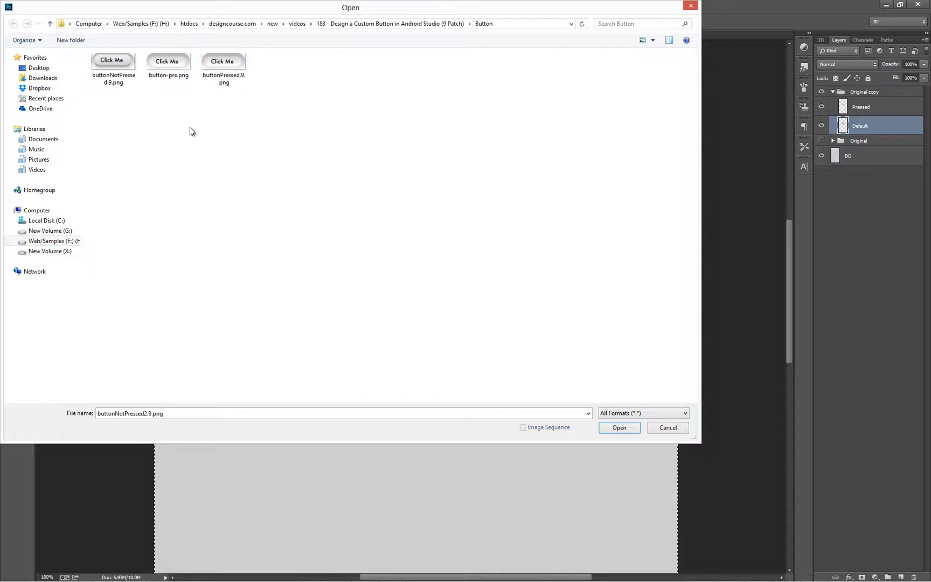
Copy buttonNotPressed.9.png and buttonPressed.9.png from the Button folder, leaving the file dialog without opening anything.
click(116, 75)
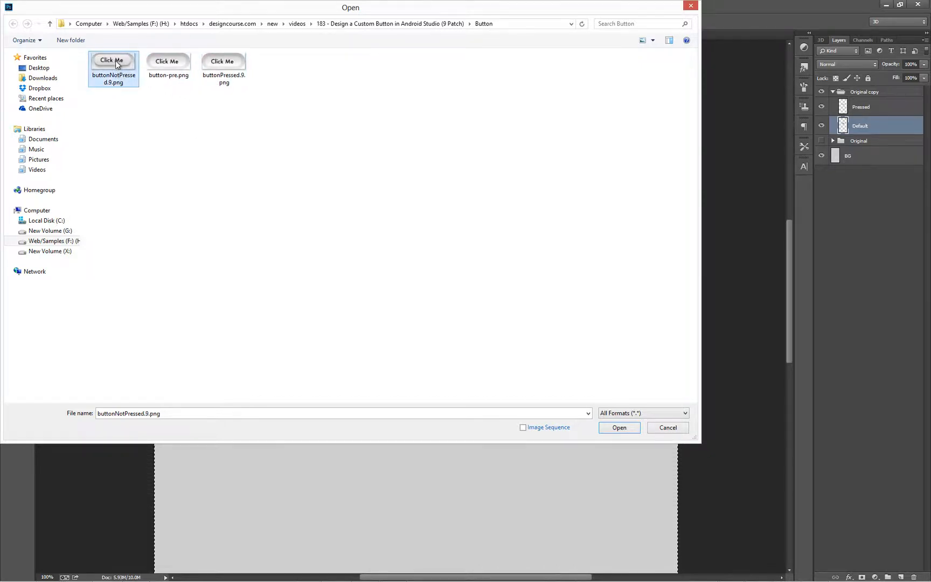
click(171, 78)
click(229, 72)
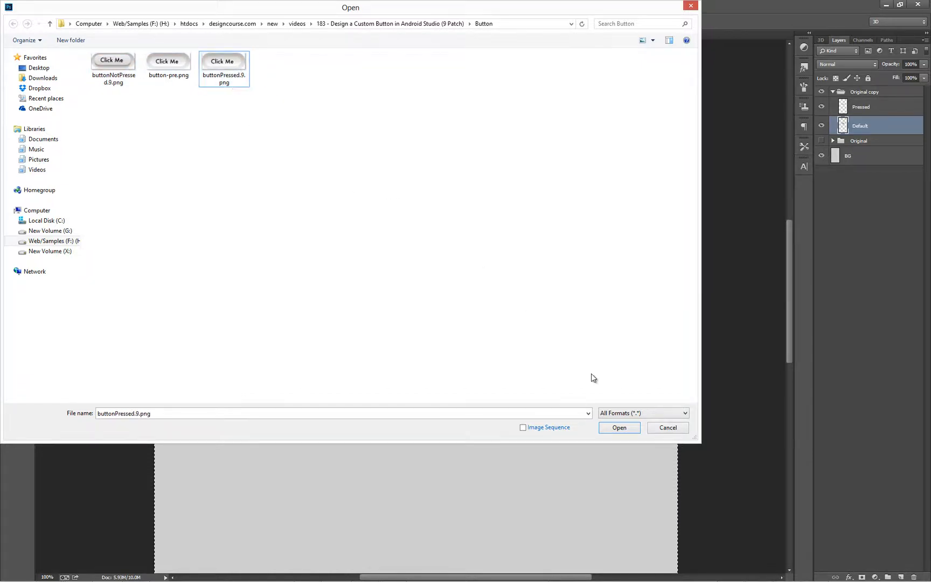
ctrl+click(114, 67)
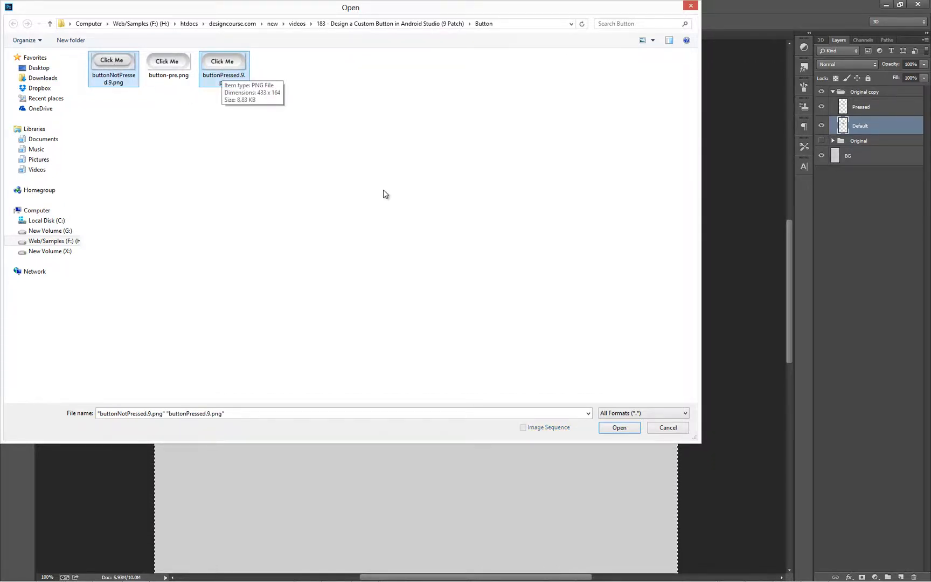
click(395, 197)
click(660, 429)
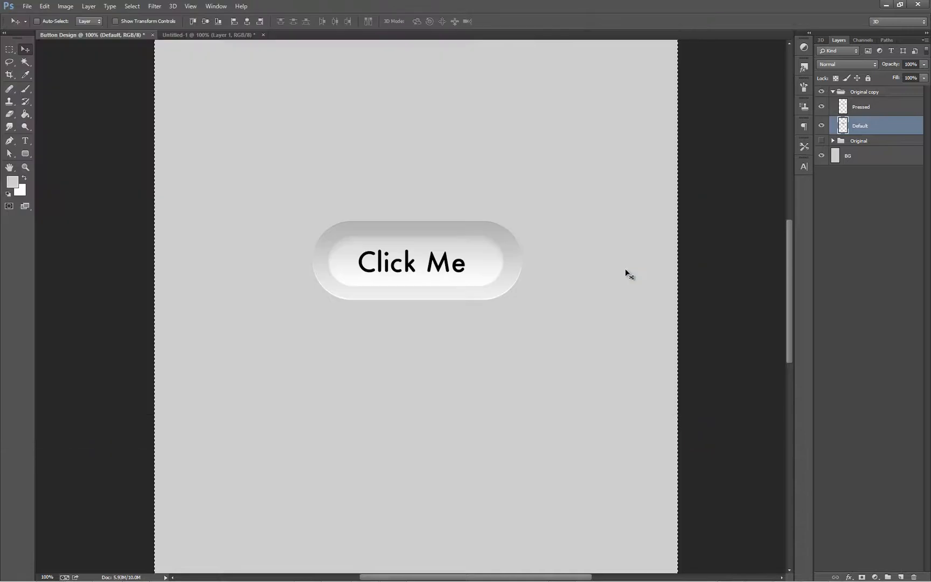
Clear the canvas selection in the Button Design document using the Rectangular Marquee tool.
click(10, 49)
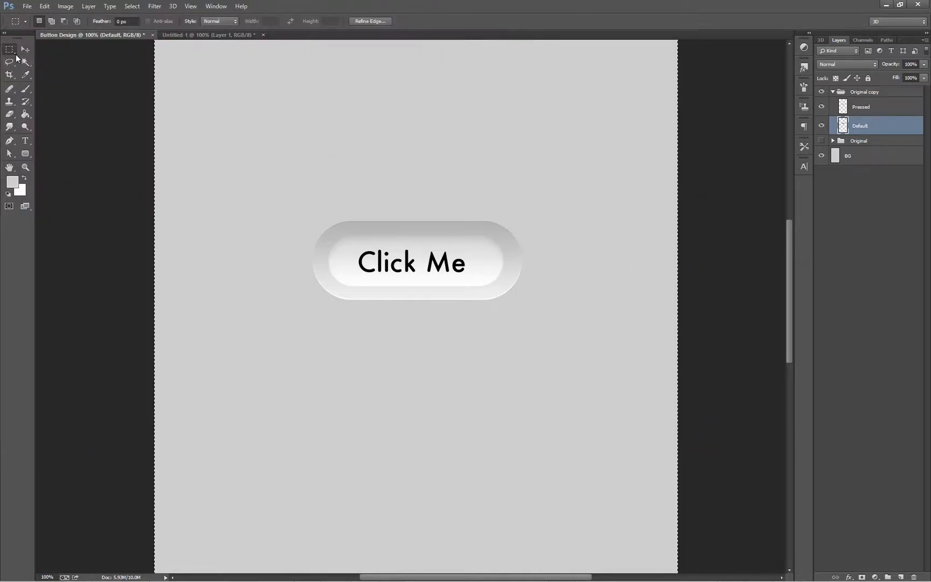
click(204, 121)
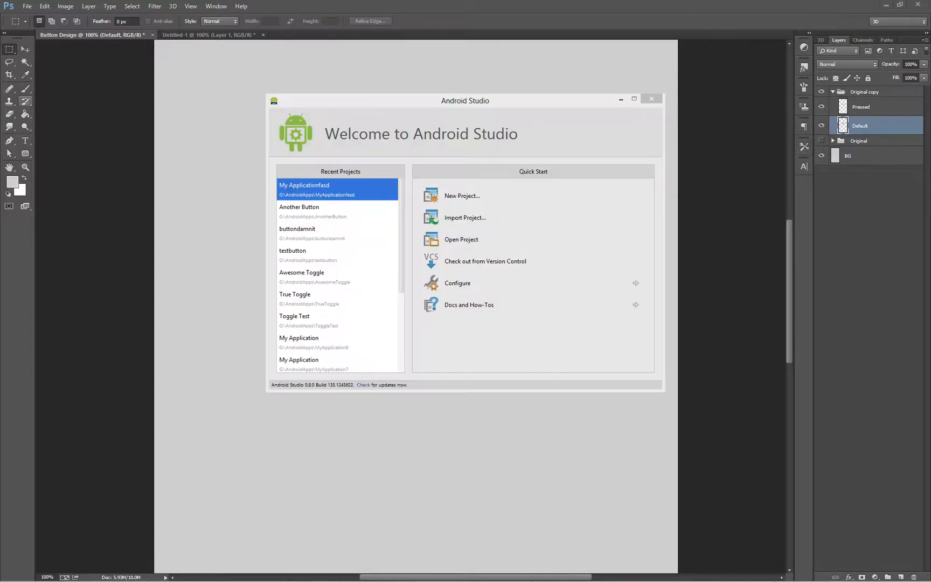
Switch to Android Studio and create an AwesomeButton project for Phone and Tablet, minimum SDK API 15, with a Blank Activity named MyActivity.
drag(528, 107, 504, 141)
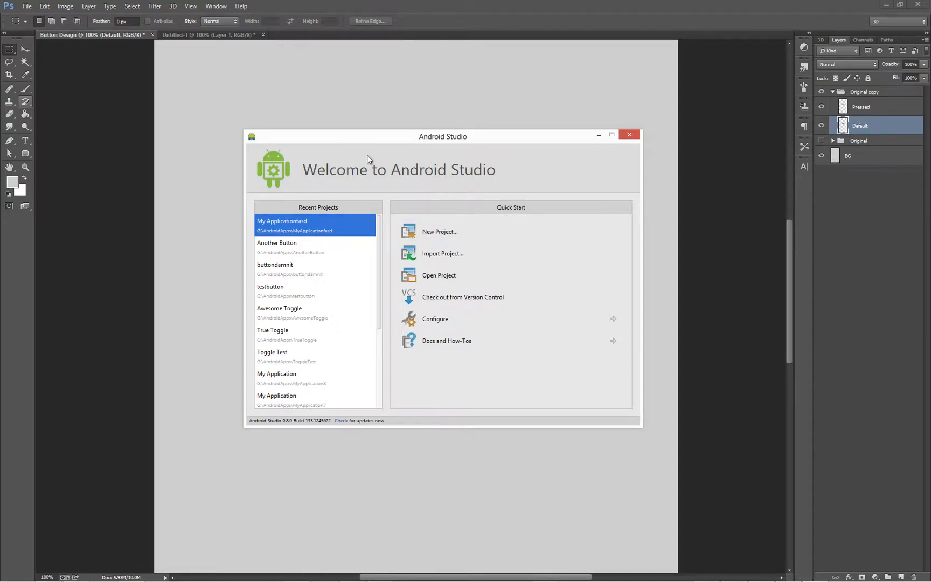
click(471, 234)
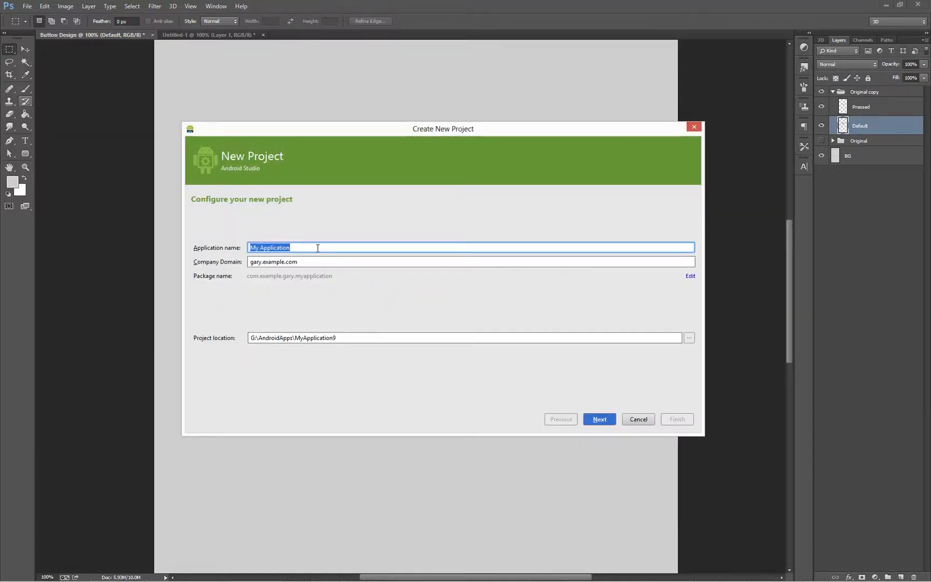
text(AwesomeButton)
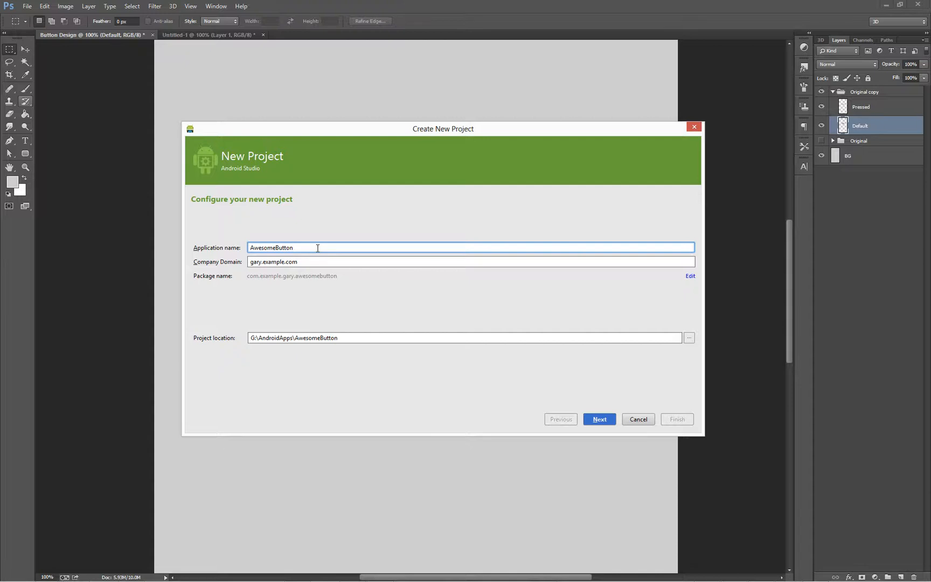
click(591, 421)
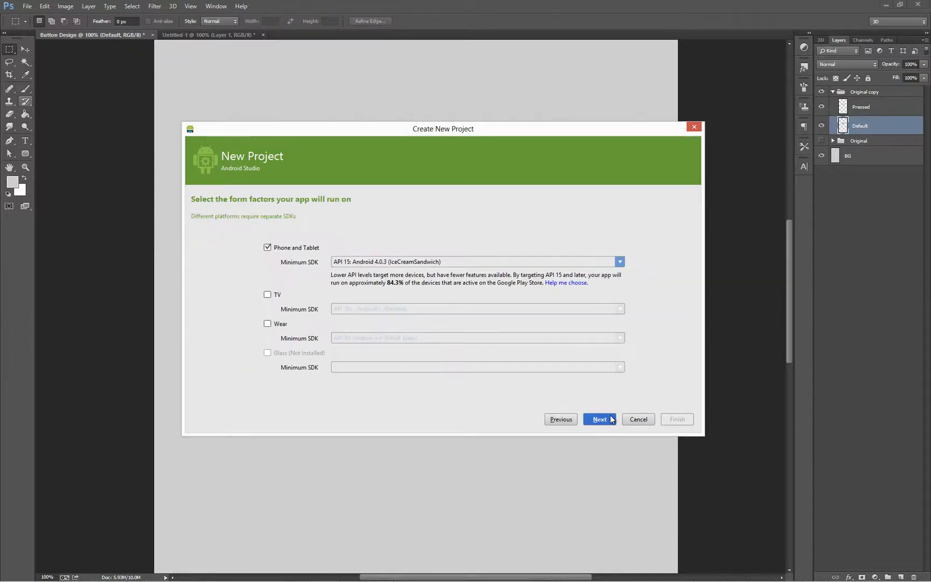
click(608, 423)
click(603, 421)
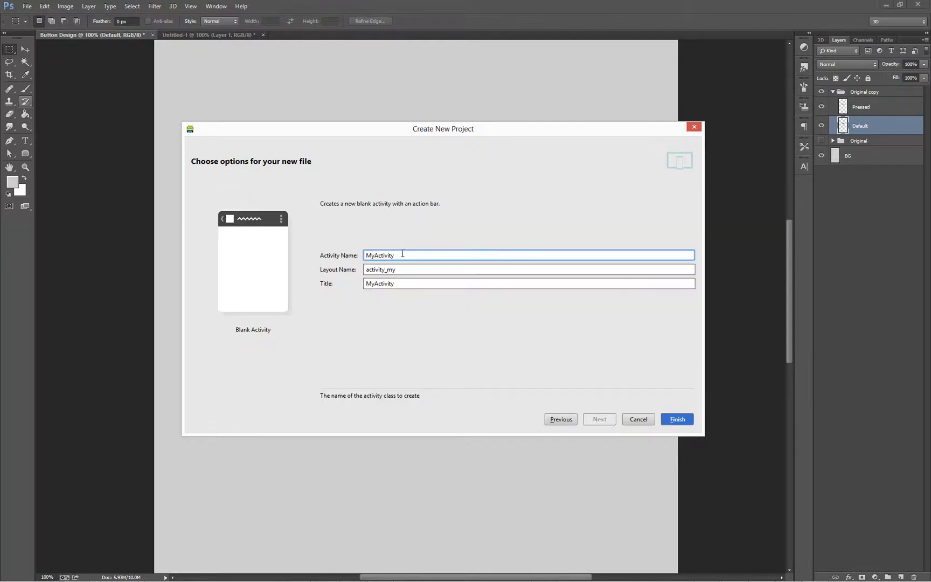
click(668, 419)
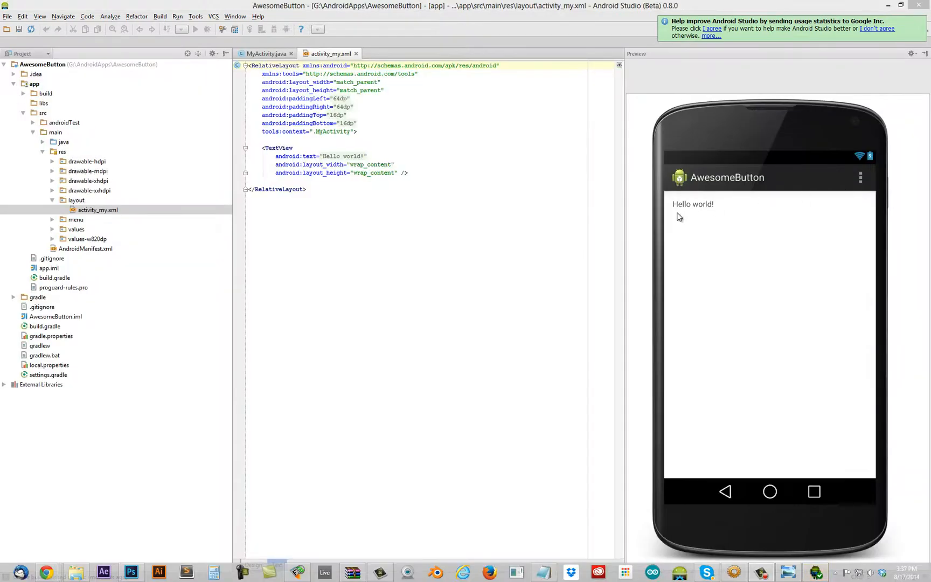
Show activity_my.xml in the visual design view and delete the "Hello world!" TextView.
click(338, 216)
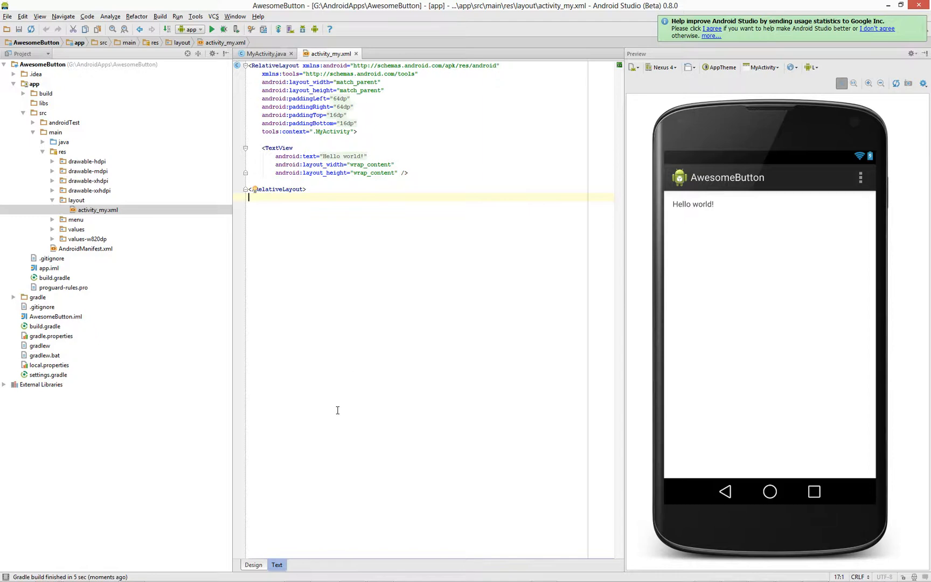
click(252, 565)
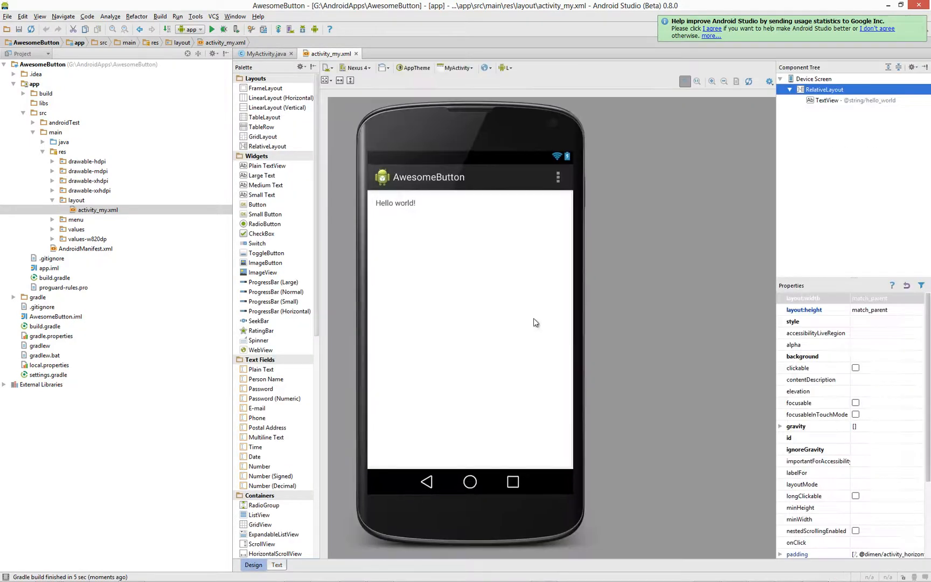
click(409, 206)
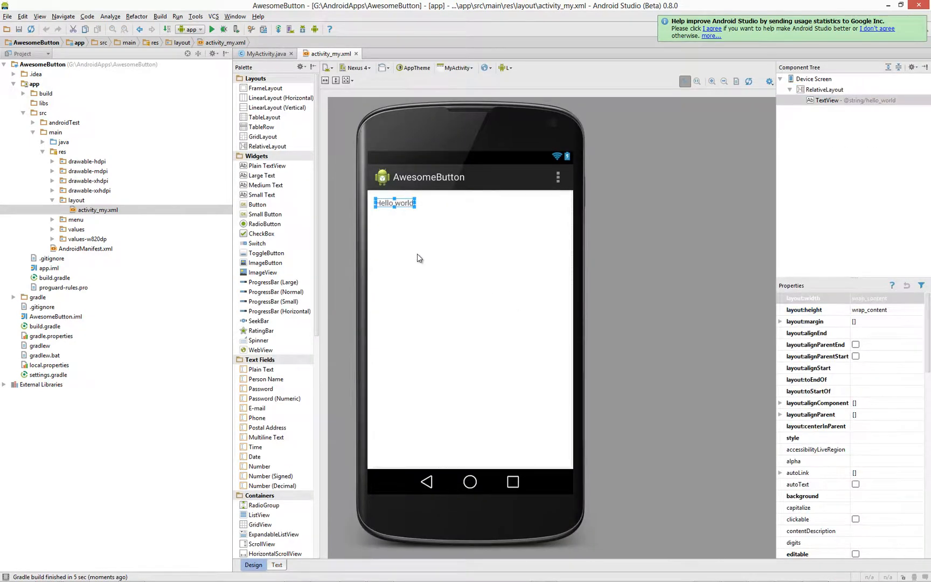
key(Delete)
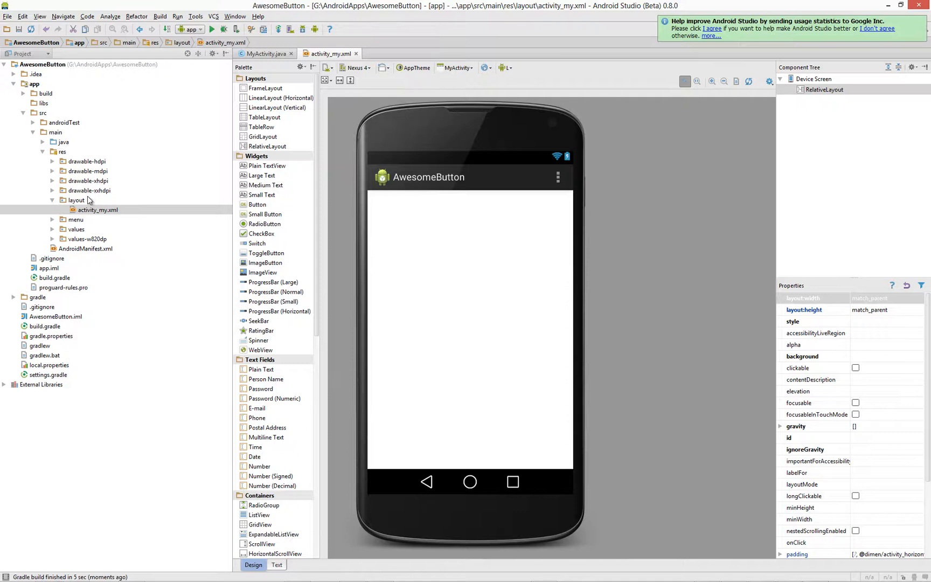
Paste the copied buttonNotPressed.9.png and buttonPressed.9.png into the project's drawable-xxhdpi resource folder and check both files.
click(85, 191)
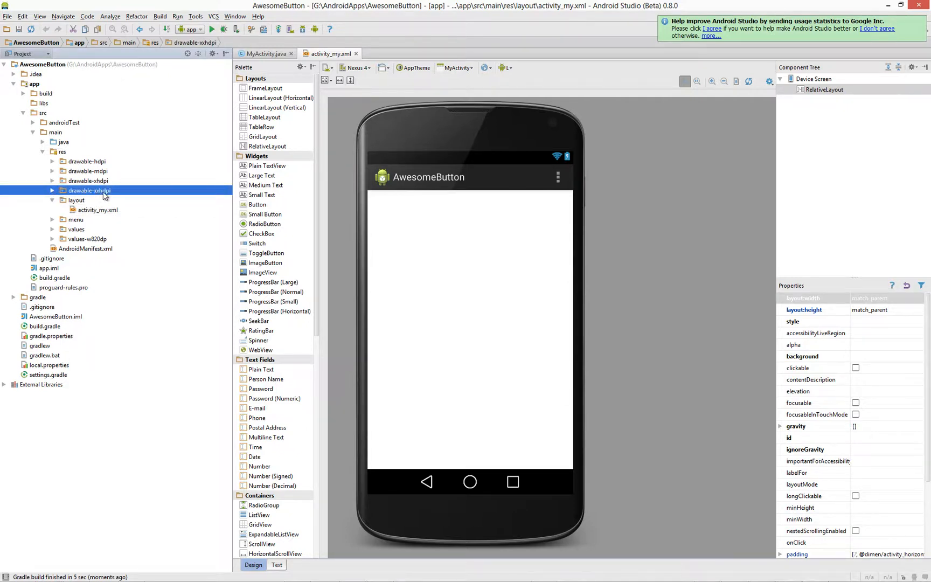
click(52, 191)
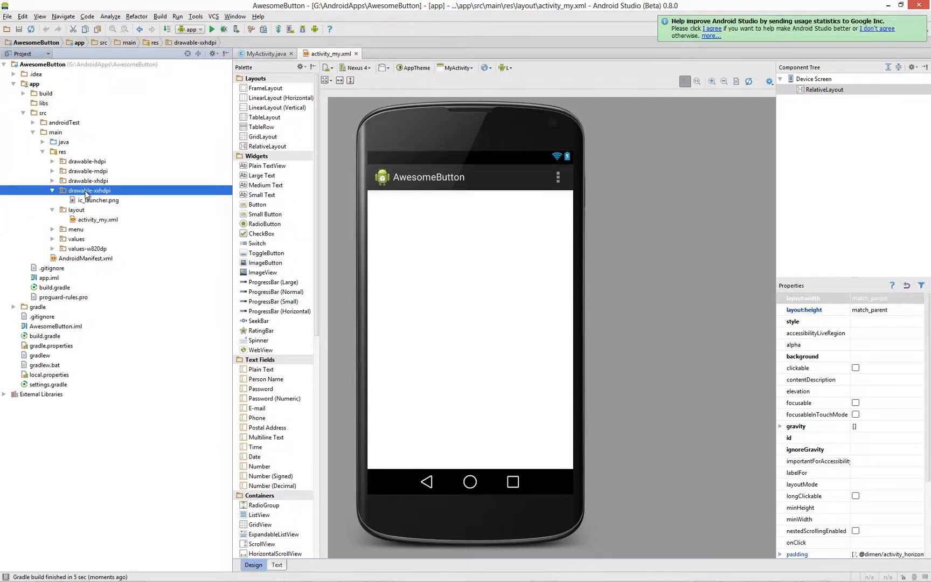
key(ctrl+v)
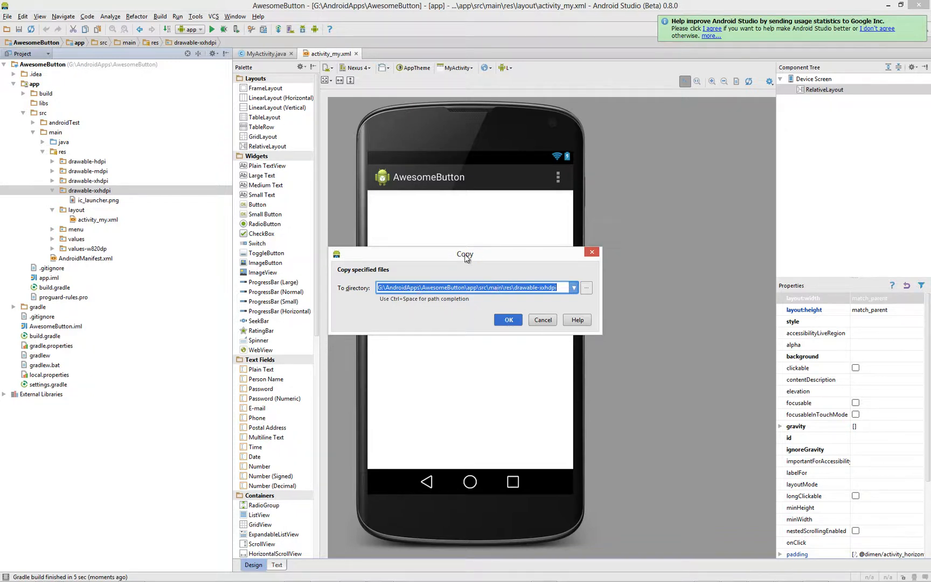
click(509, 320)
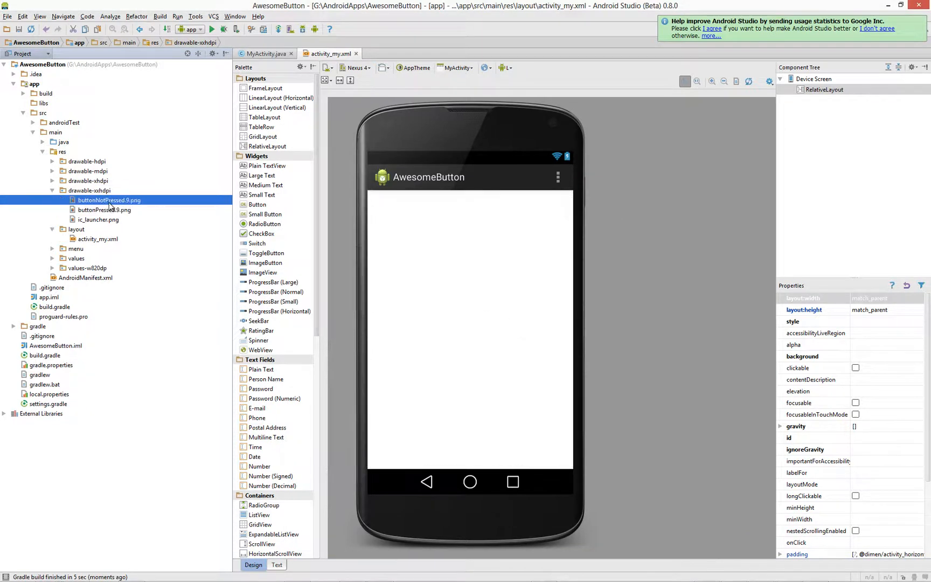
click(100, 211)
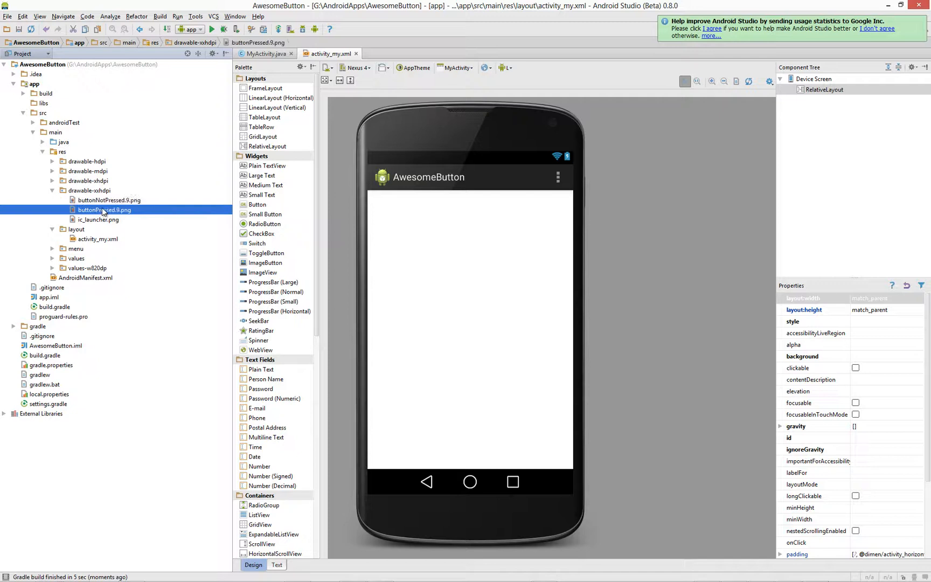
click(110, 201)
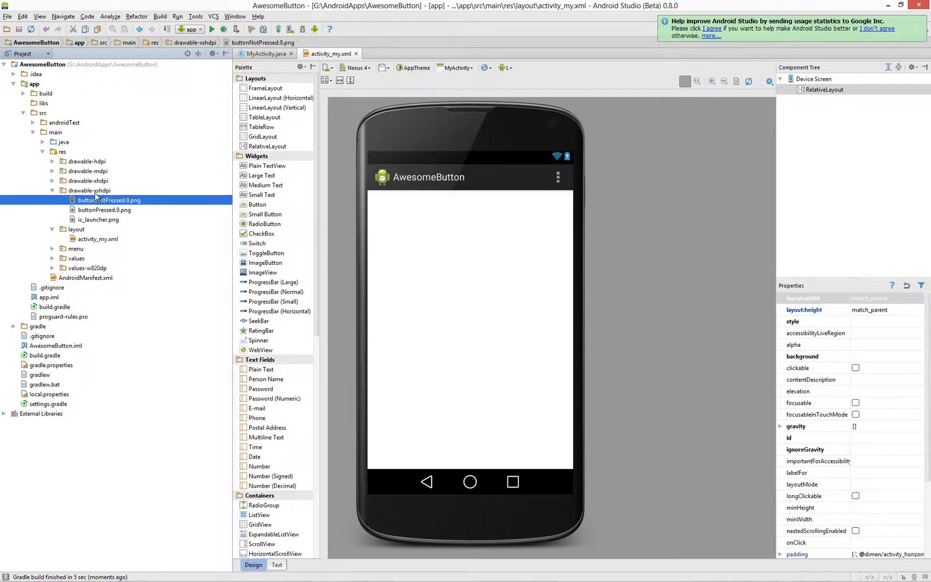
Create a new directory named drawable inside the project's res folder.
click(62, 154)
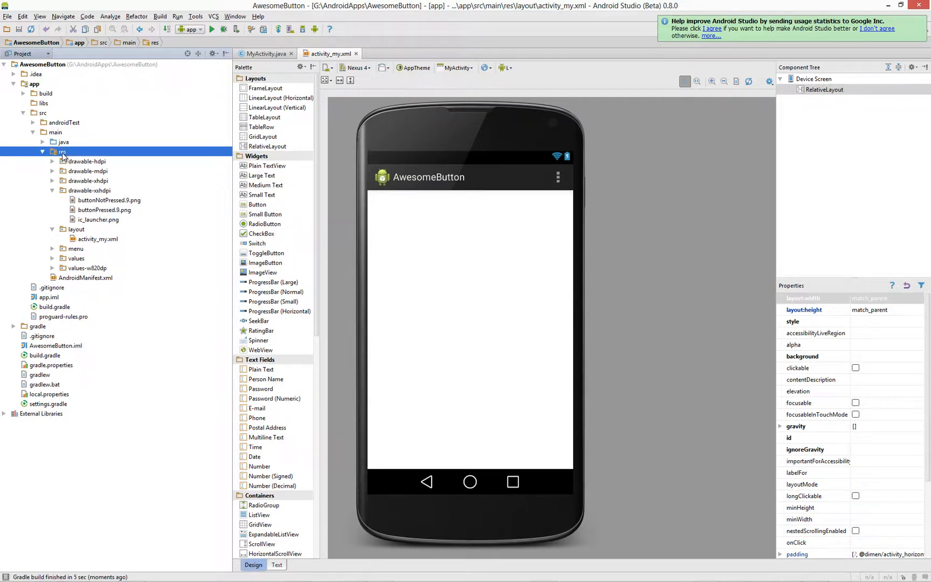
right_click(63, 155)
mouse_move(62, 157)
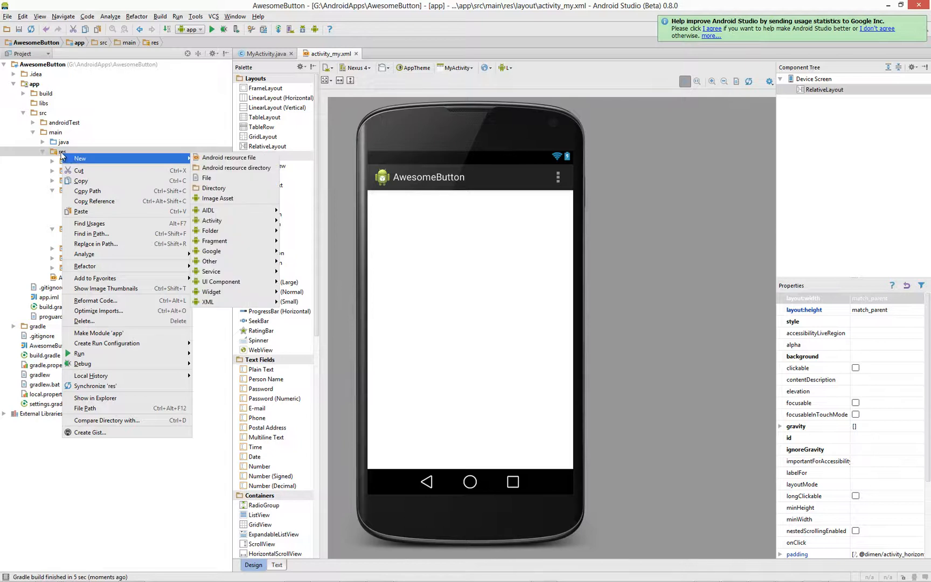
click(214, 188)
text(draw)
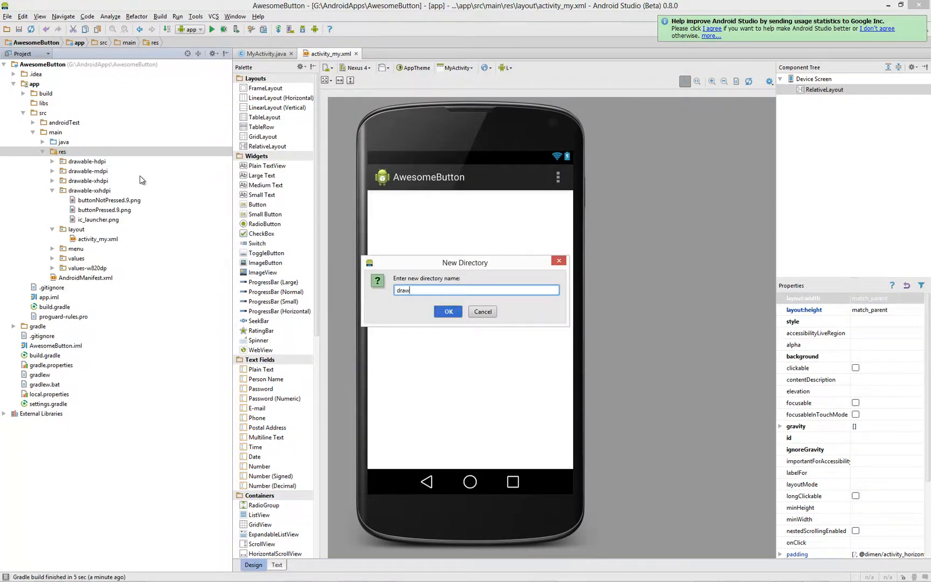
text(able)
key(Return)
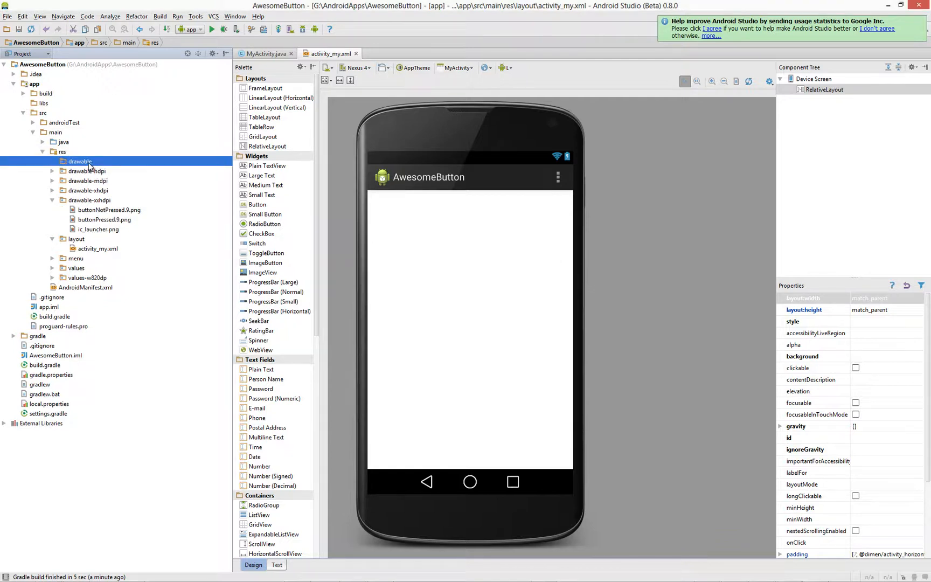
Create a drawable resource file named custom_button with root element selector in the new drawable folder.
right_click(87, 164)
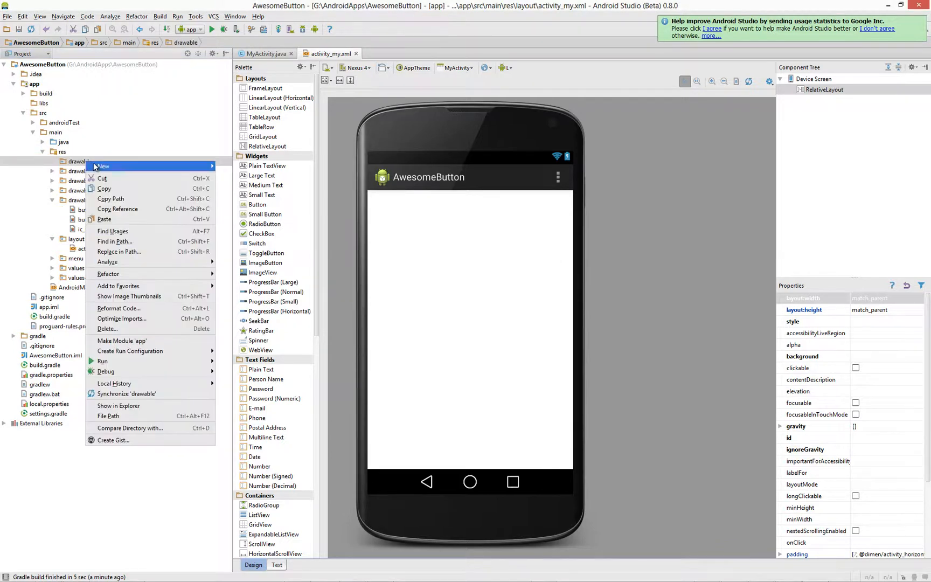
mouse_move(96, 168)
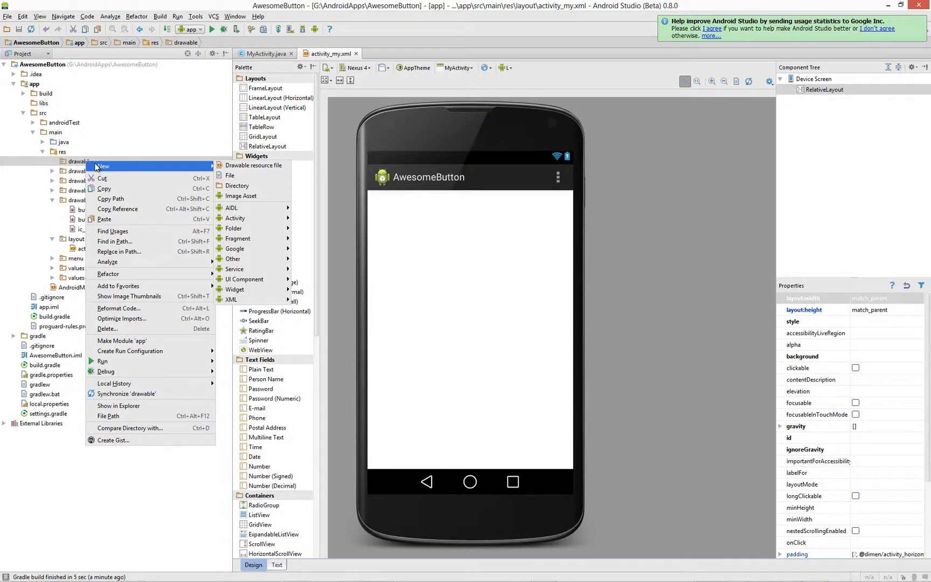
click(252, 167)
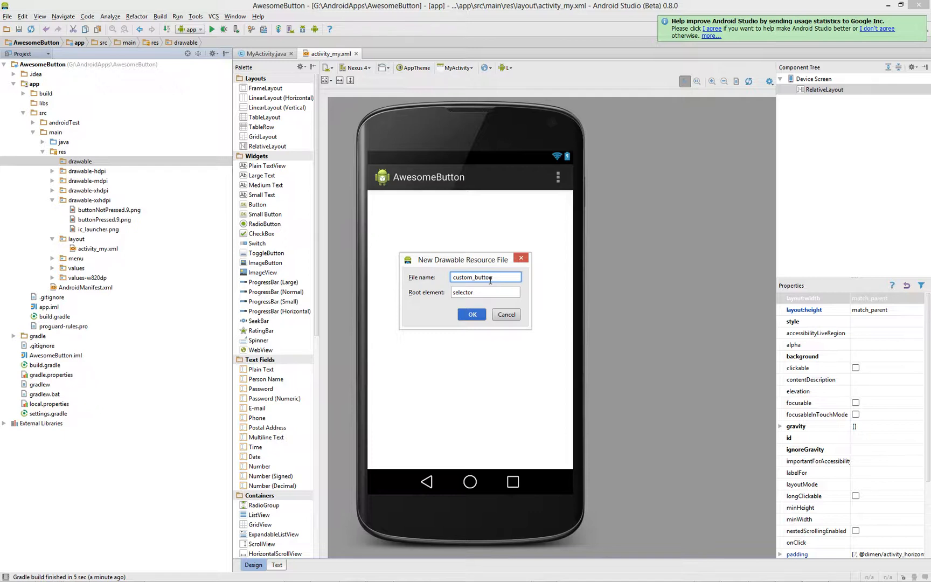
key(Return)
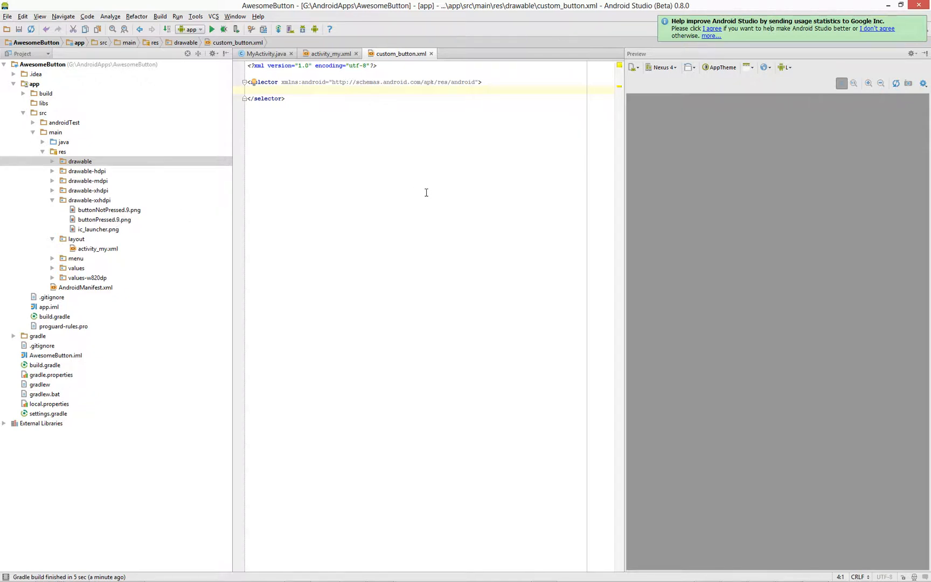
Switch to the browser's Android Developers Buttons guide and examine its Custom background section on state list drawables.
click(332, 111)
key(alt+Tab)
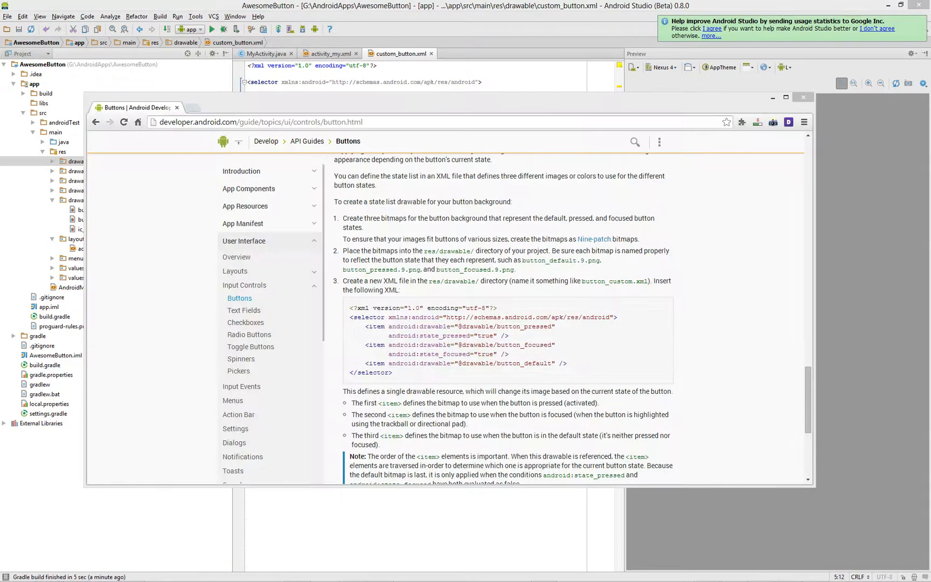
click(259, 122)
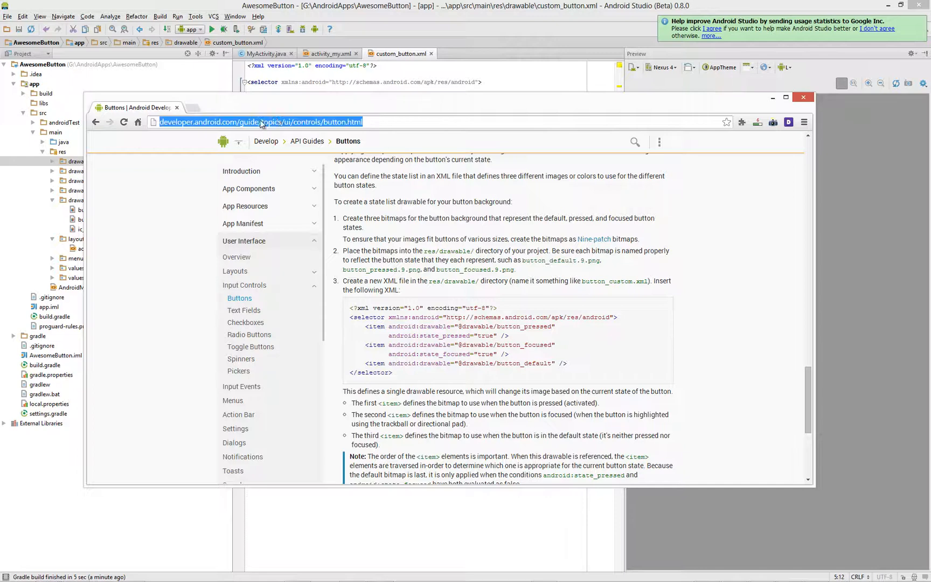
click(215, 122)
scroll(808, 213, up, 9)
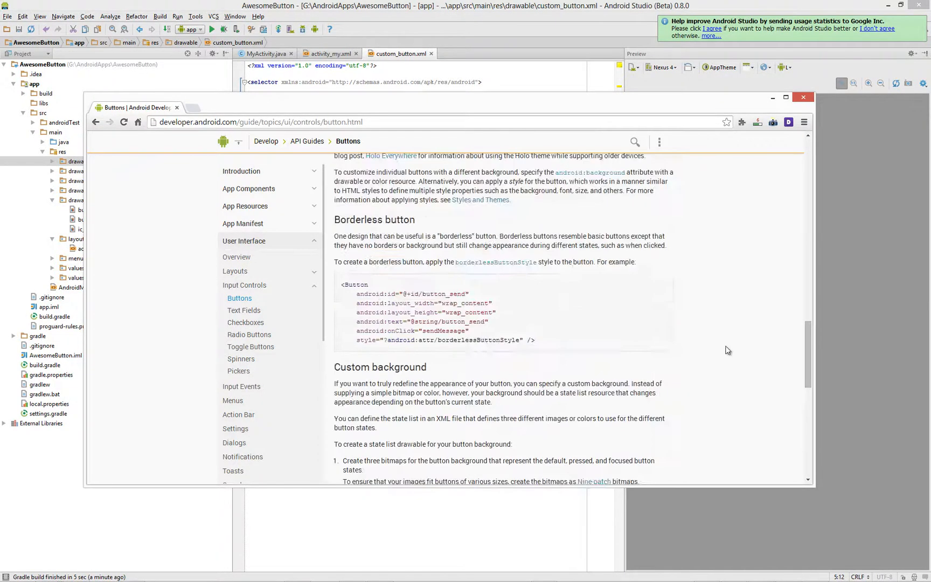
scroll(809, 214, up, 12)
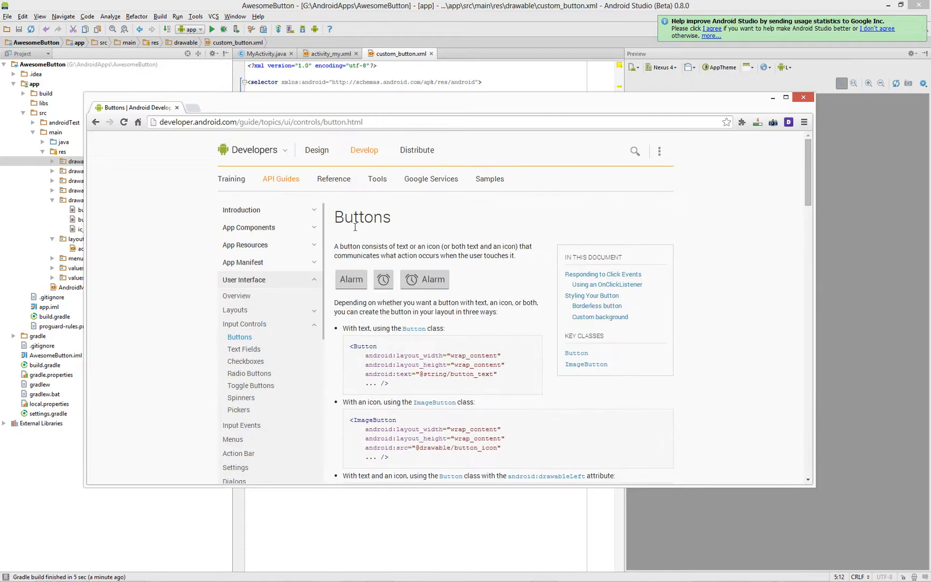
drag(807, 197, 805, 383)
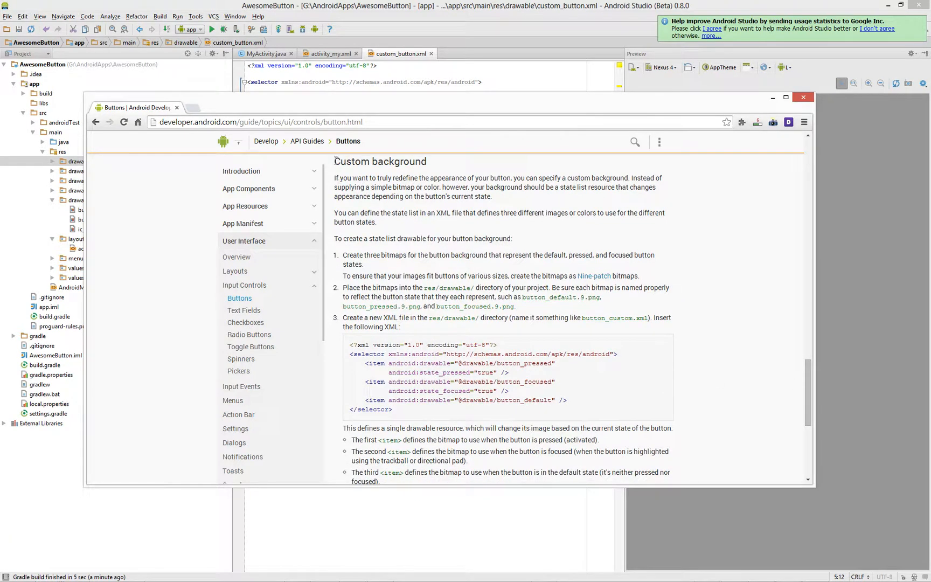
drag(335, 160, 430, 183)
click(429, 183)
drag(470, 108, 477, 138)
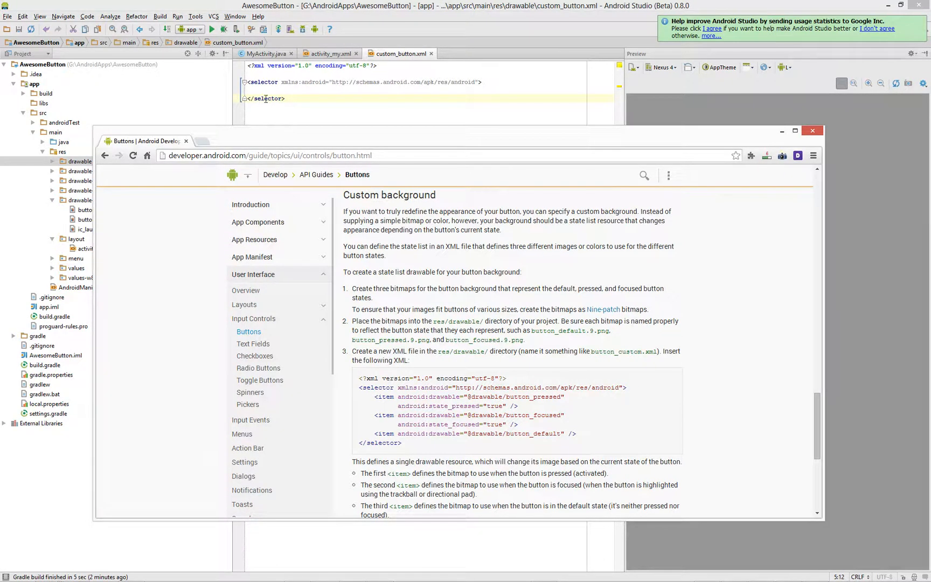
Copy the three item elements for the pressed, focused and default states from the guide's sample selector XML.
drag(359, 378, 605, 389)
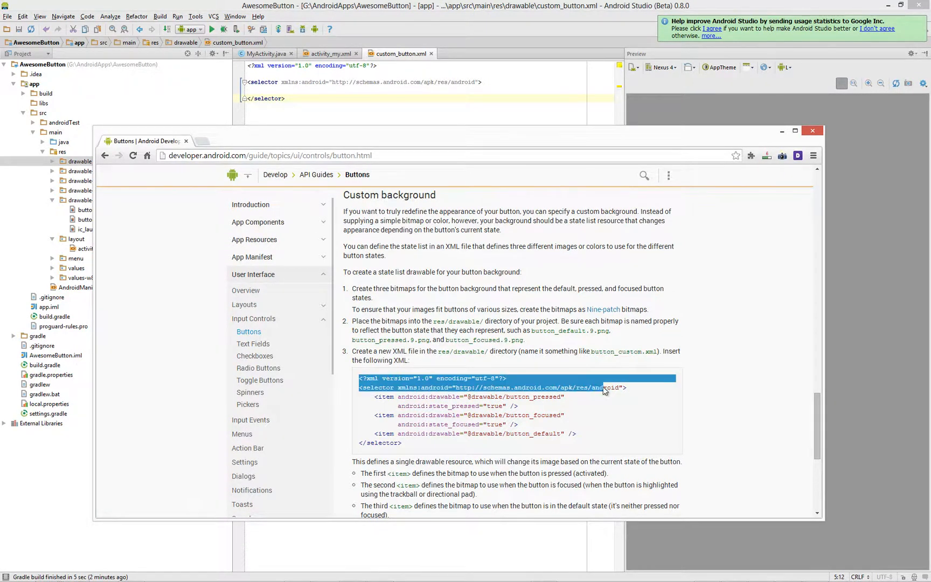
click(400, 449)
drag(407, 443, 356, 442)
click(563, 433)
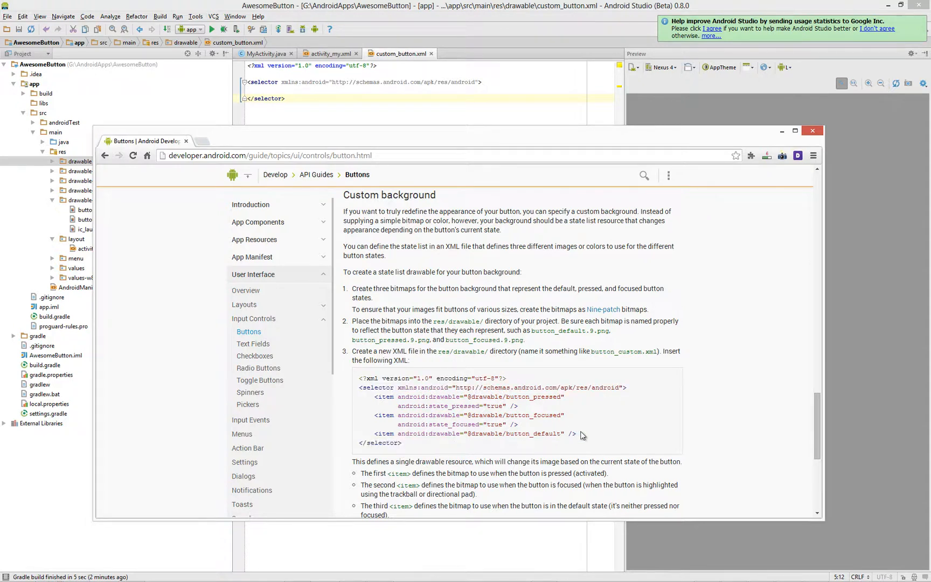
drag(583, 436, 376, 398)
key(ctrl+c)
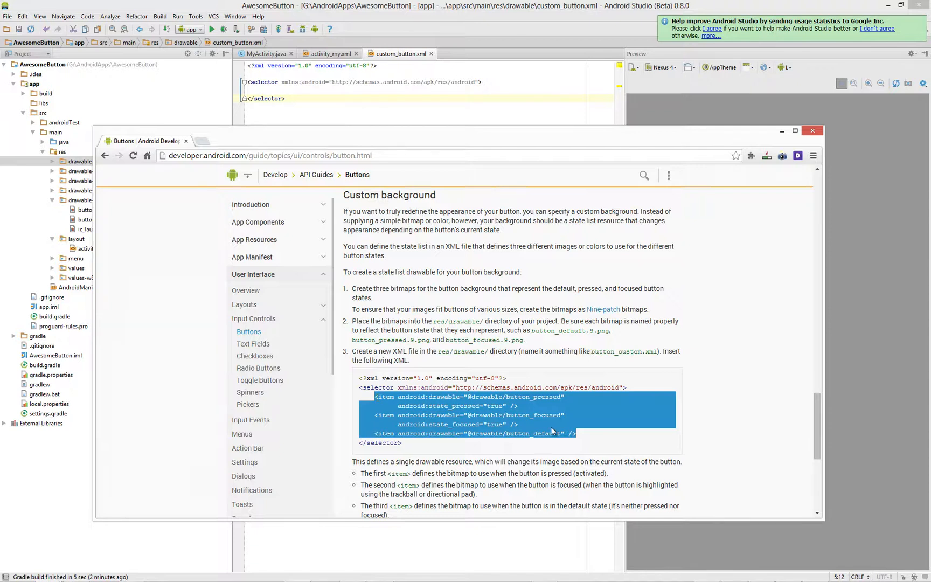
Return to Android Studio and paste the copied item elements inside the selector element of custom_button.xml.
click(317, 156)
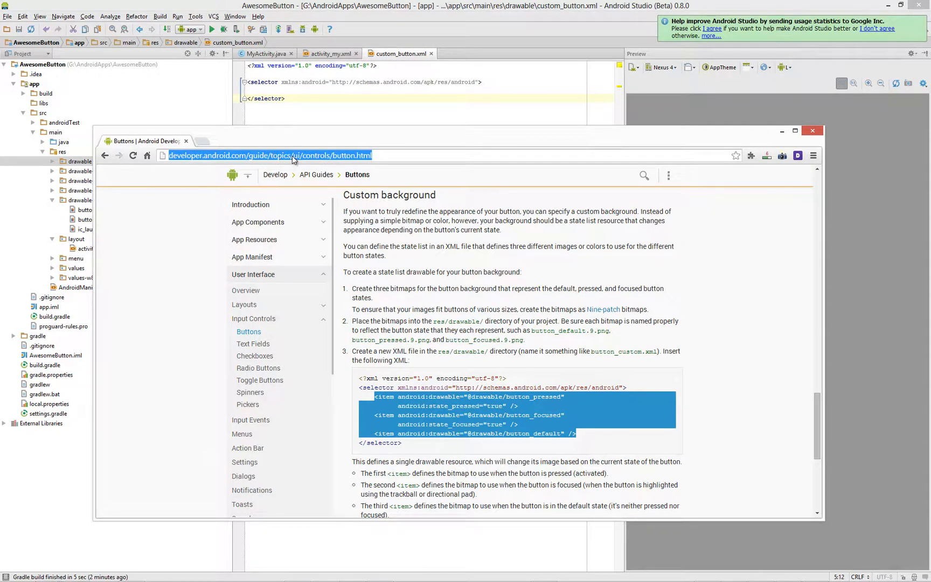
click(380, 155)
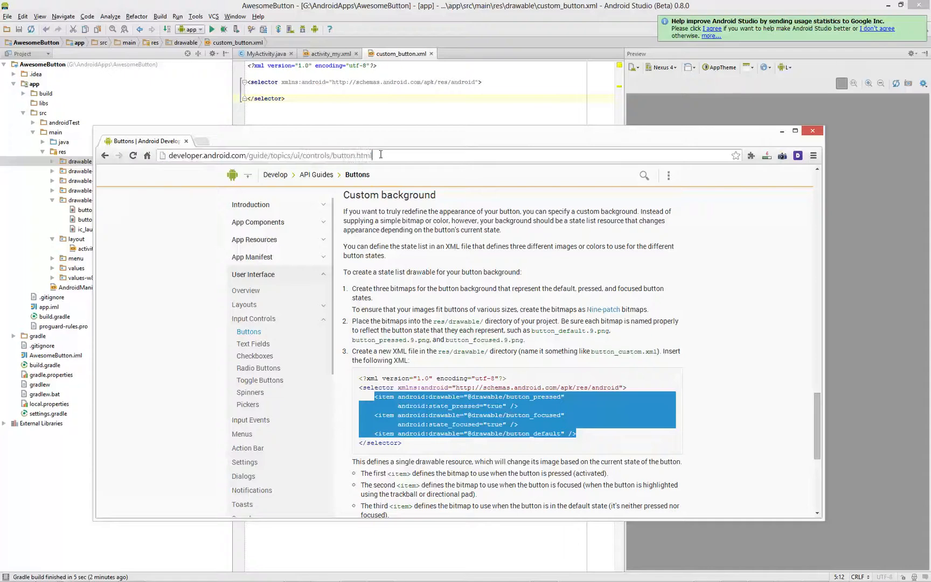
click(545, 11)
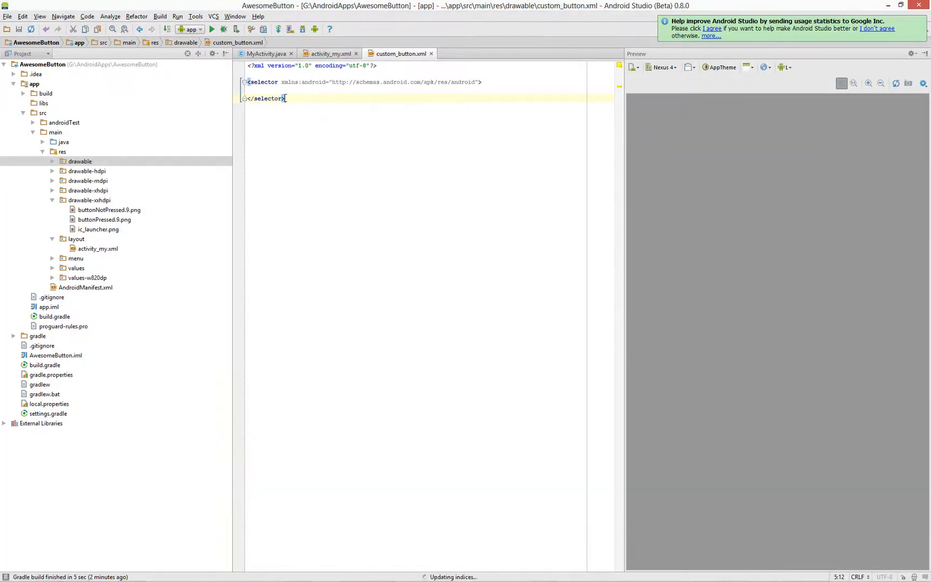
click(274, 87)
key(Return)
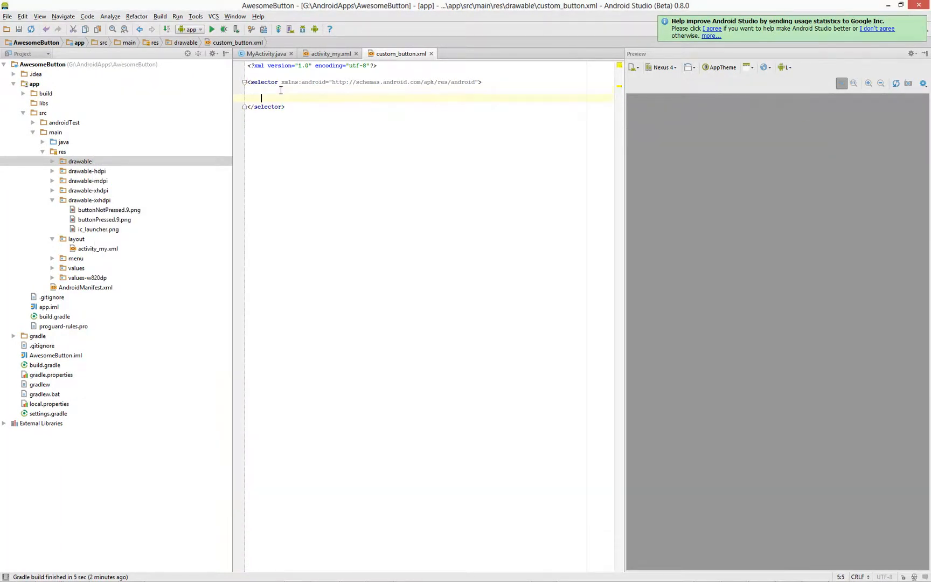
key(ctrl+v)
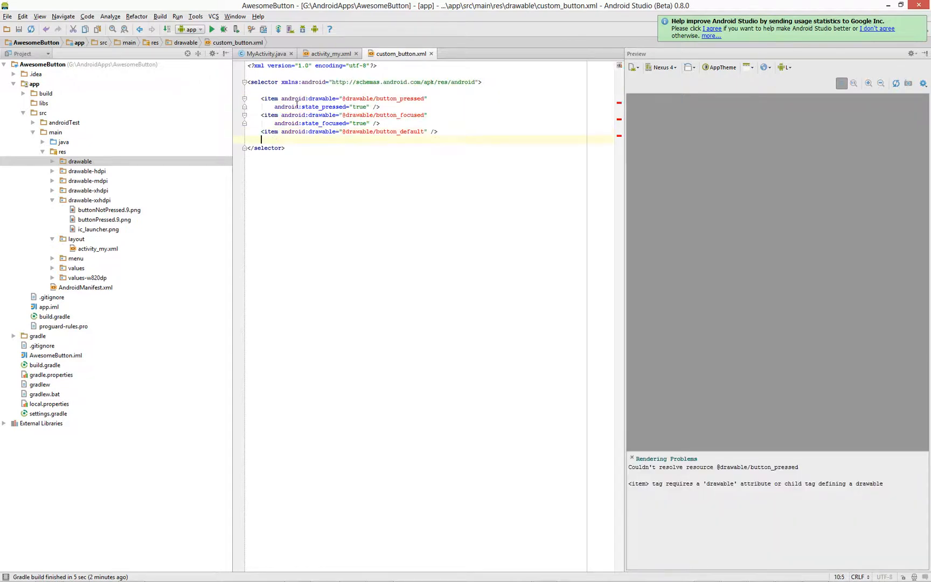
click(400, 98)
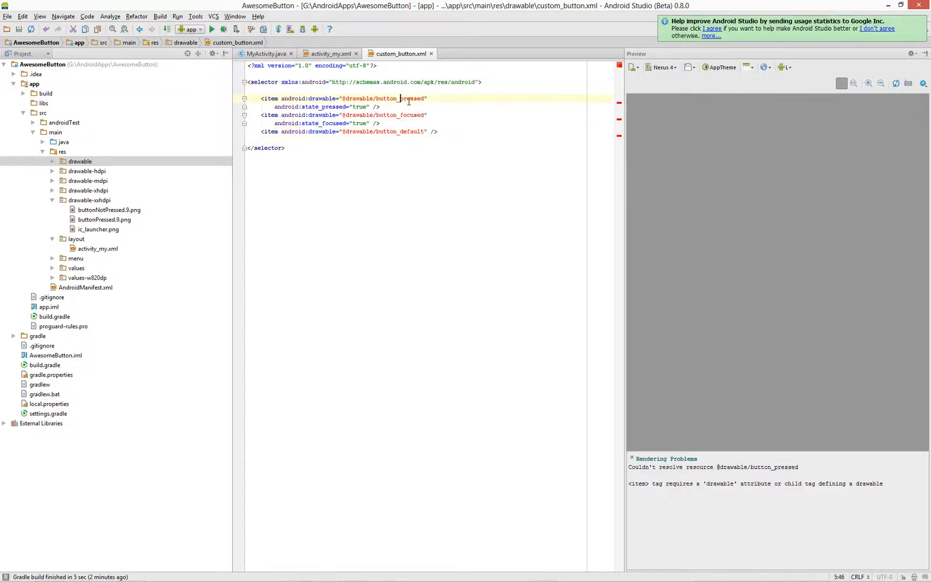
click(434, 101)
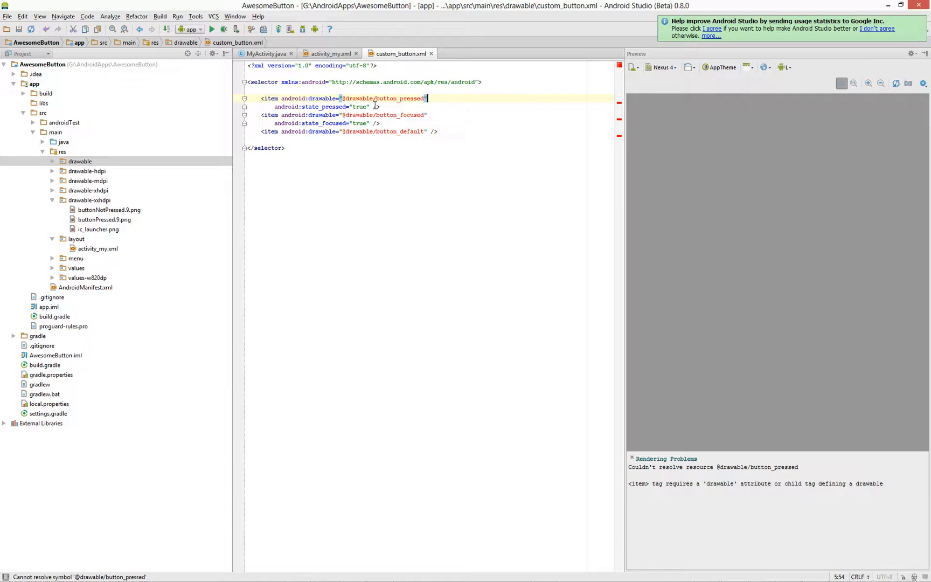
double_click(408, 100)
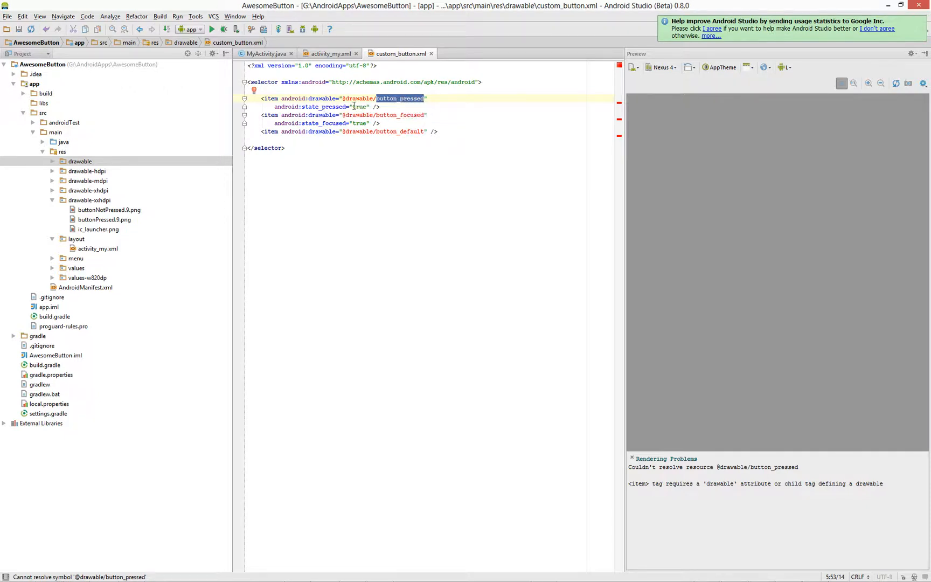
drag(303, 108, 348, 108)
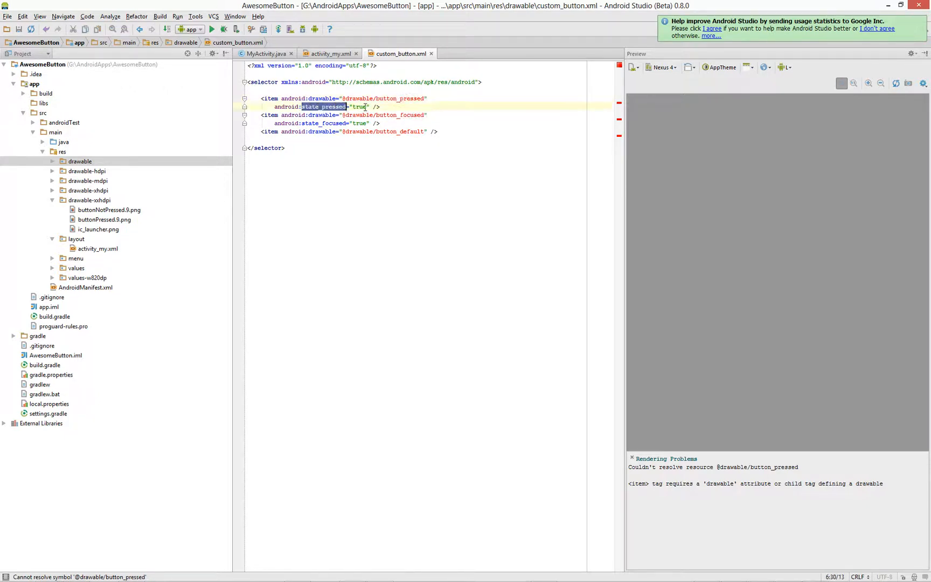
double_click(359, 107)
click(360, 107)
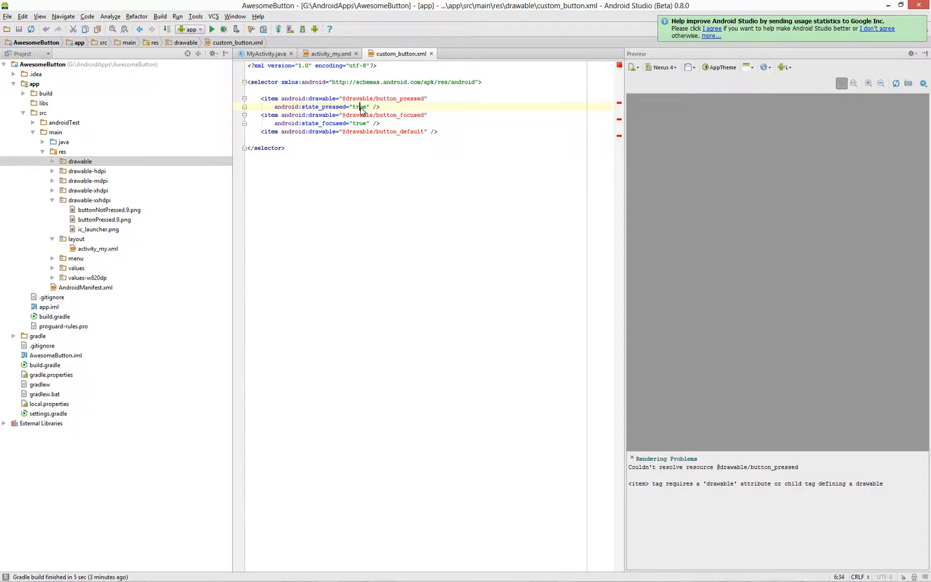
double_click(384, 99)
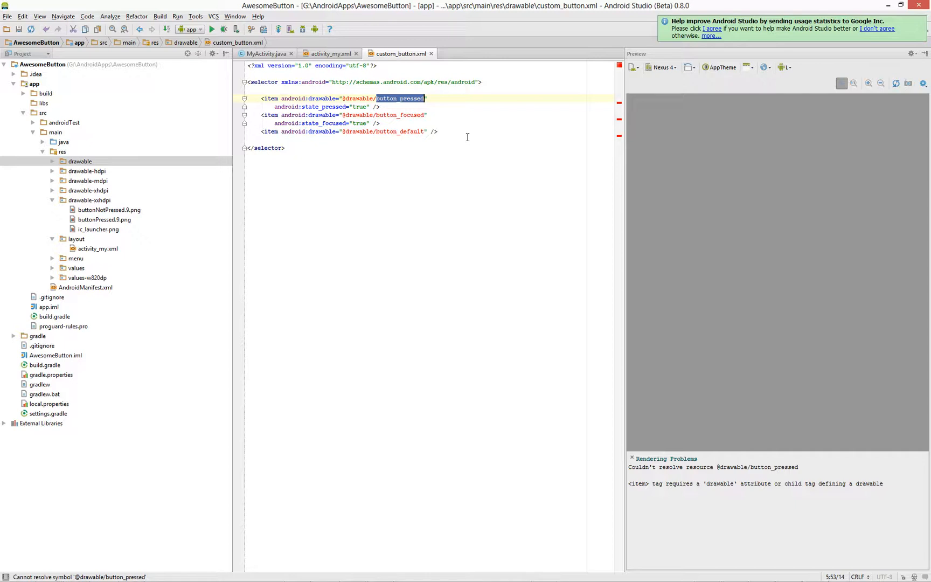
text(buttonPresse)
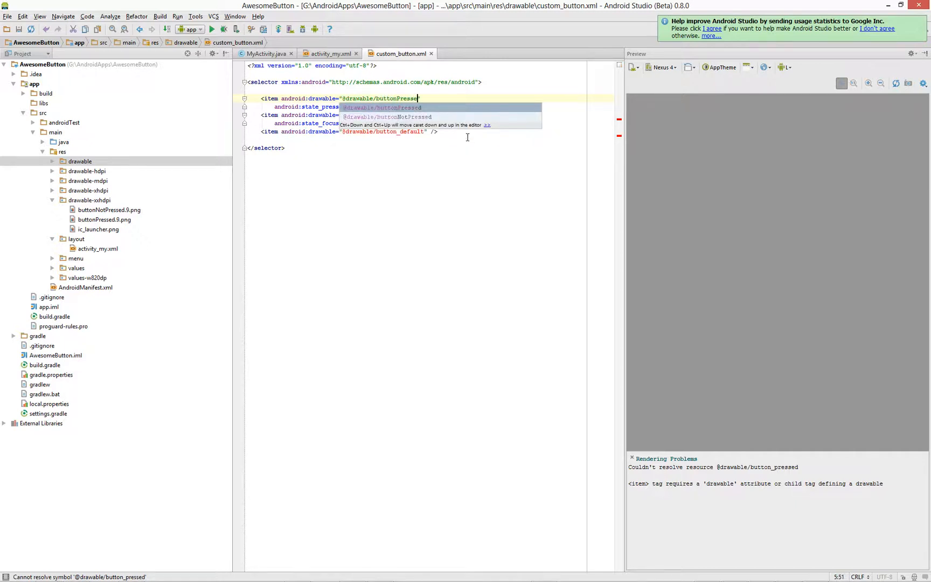
key(Escape)
click(377, 168)
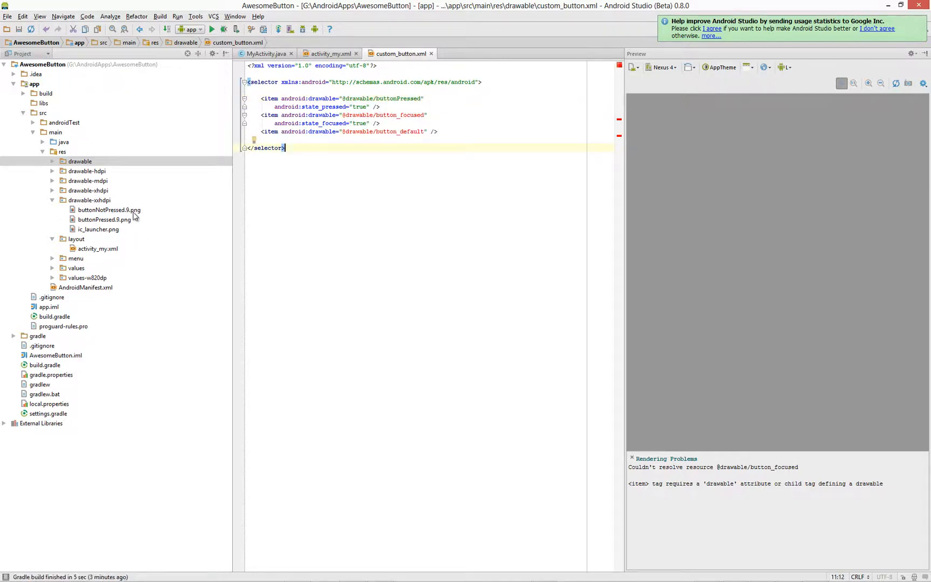
click(424, 99)
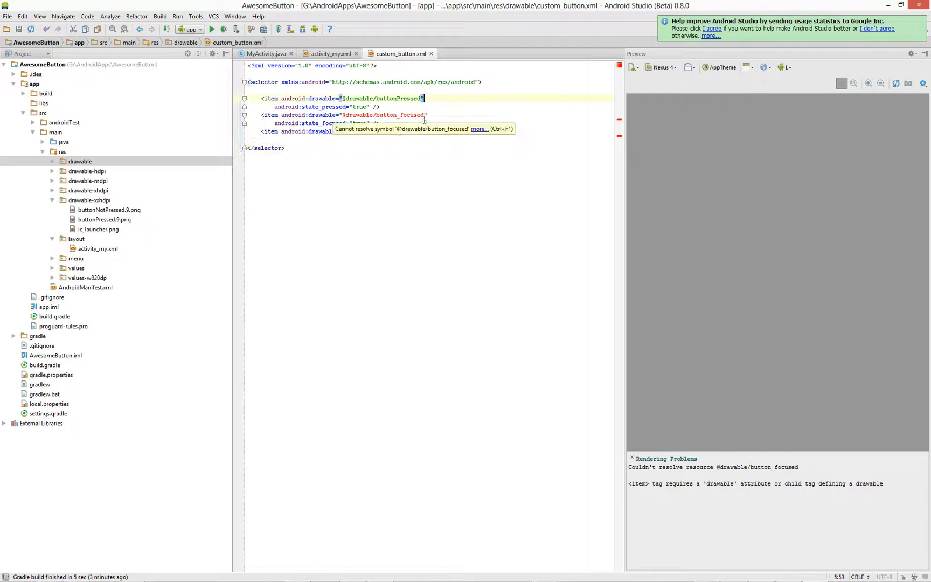
Switch to the Button folder in File Explorer and duplicate buttonNotPressed.9.png in the same folder.
click(424, 114)
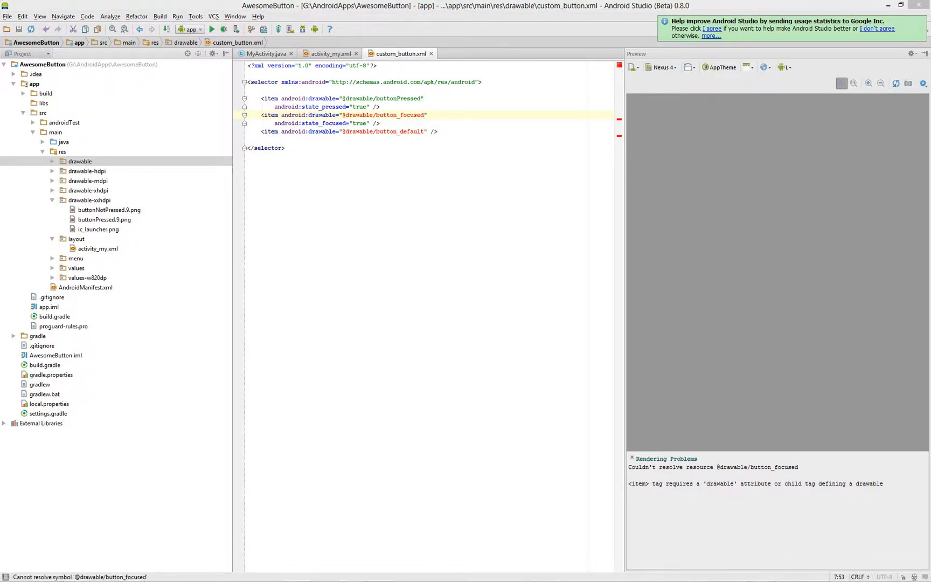
click(916, 237)
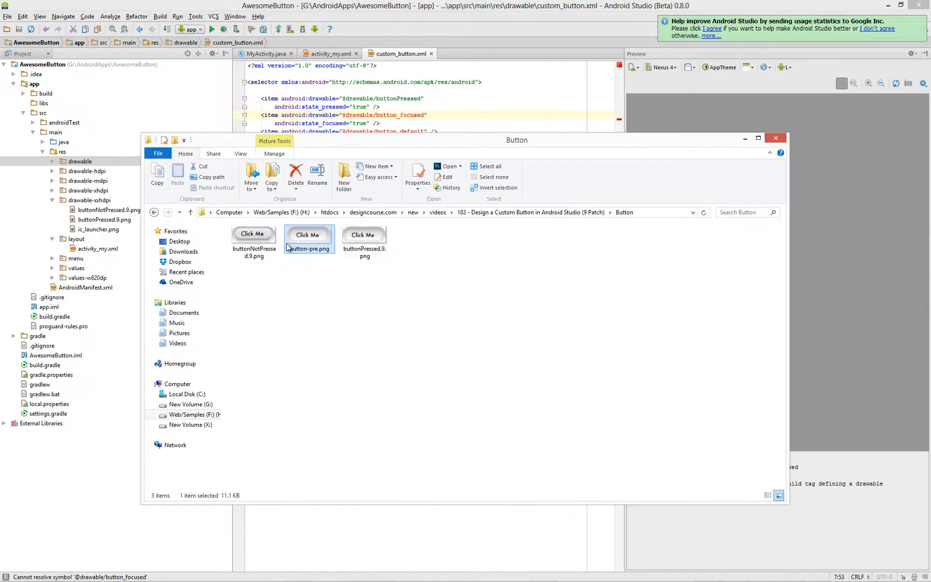
click(253, 240)
key(ctrl+c)
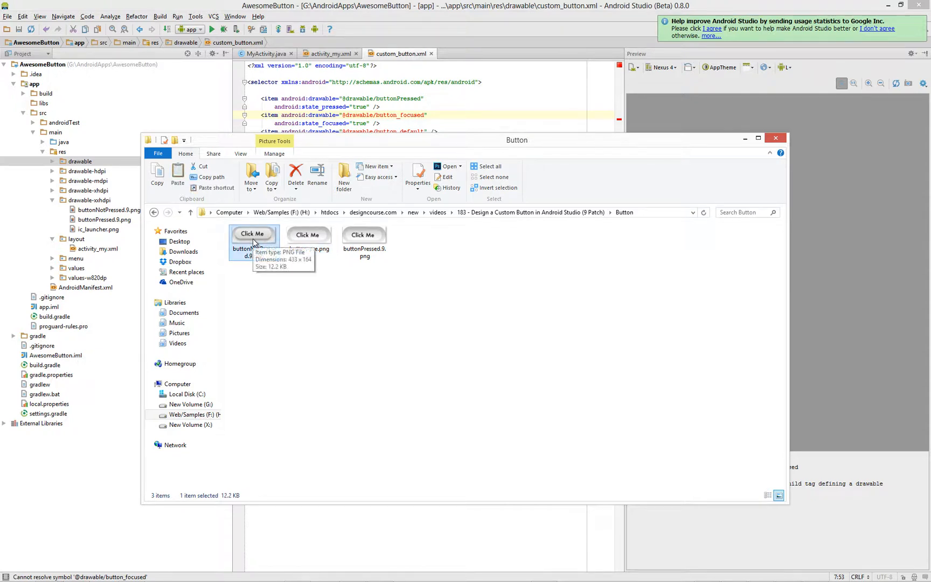
key(ctrl+v)
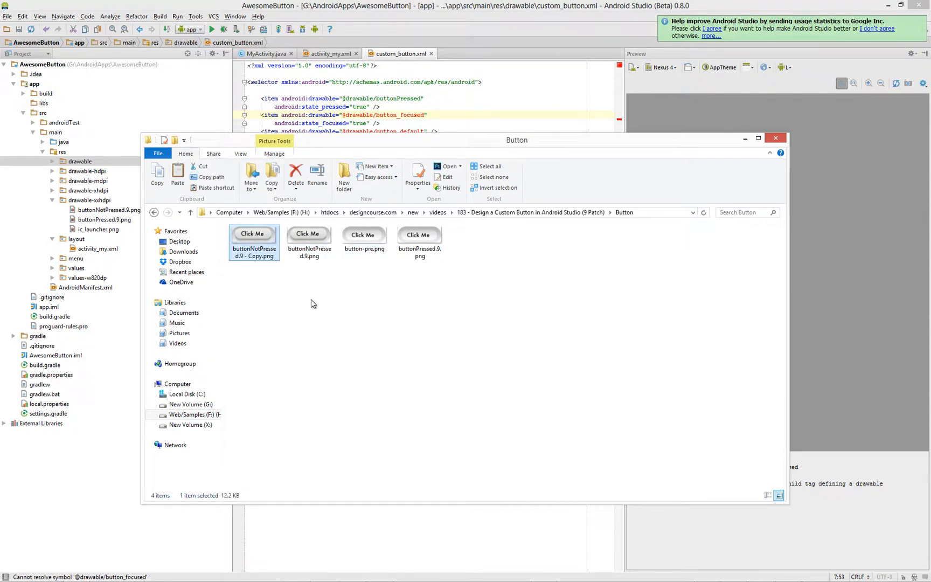
Rename the duplicated button image as buttonNotPressed2.9.png and select it for copying.
click(258, 256)
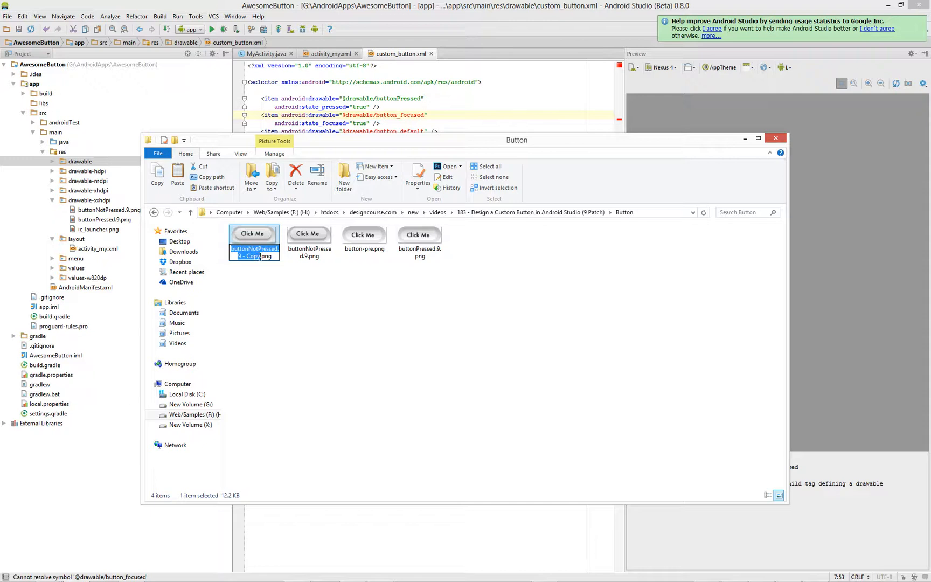
click(257, 256)
key(BackSpace)
key(BackSpace)
key(BackSpace)
key(BackSpace)
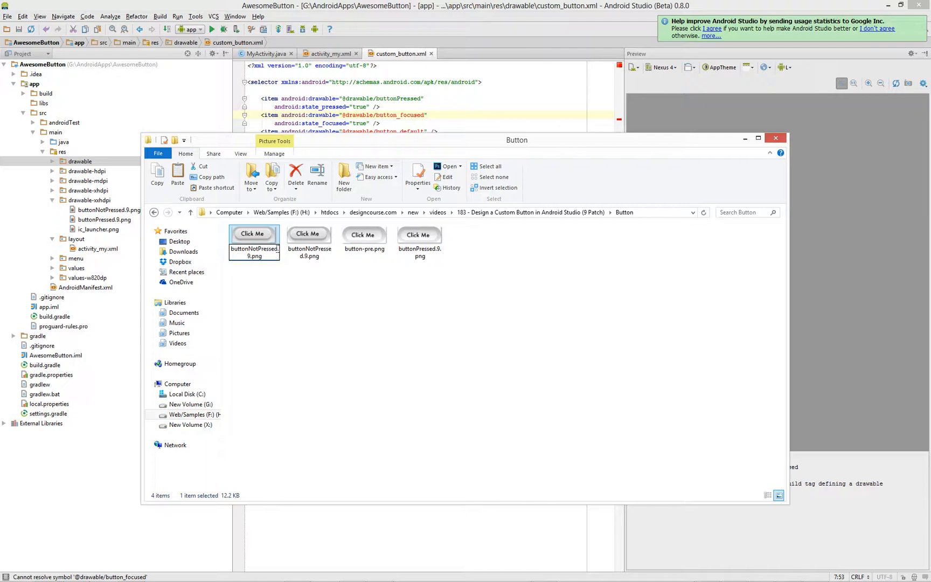
click(298, 289)
click(315, 243)
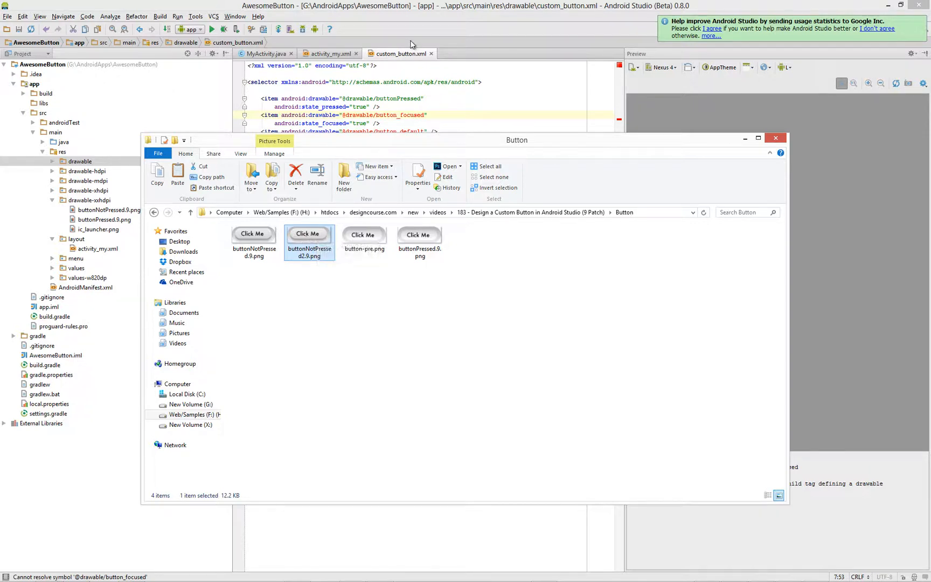
Return to Android Studio and paste the copied buttonNotPressed2.9.png into the drawable-xxhdpi folder.
click(419, 9)
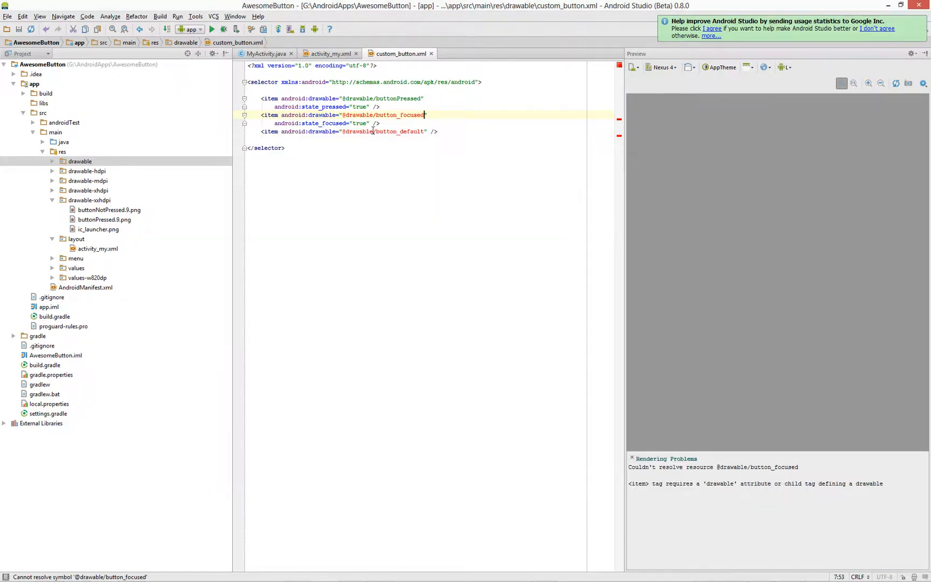
click(96, 202)
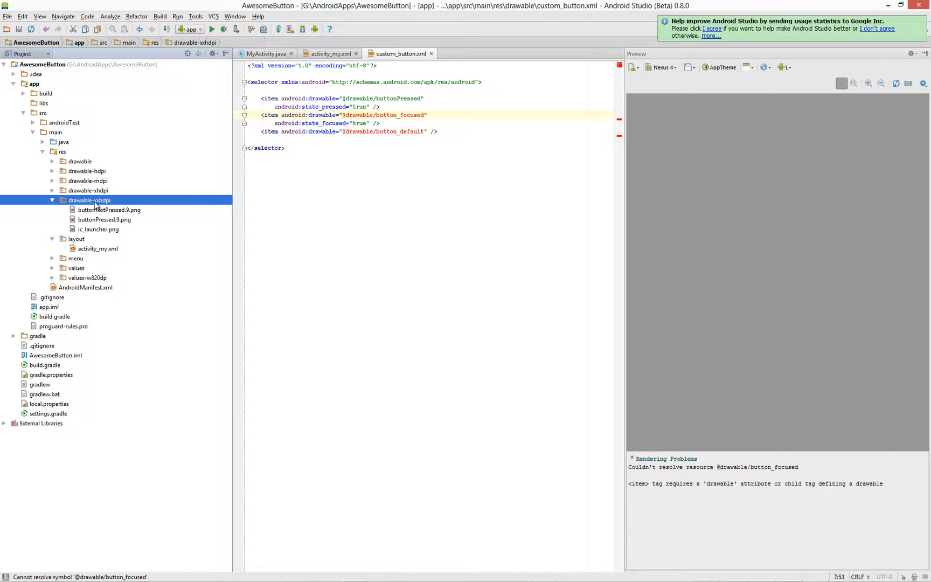
key(ctrl+v)
click(509, 325)
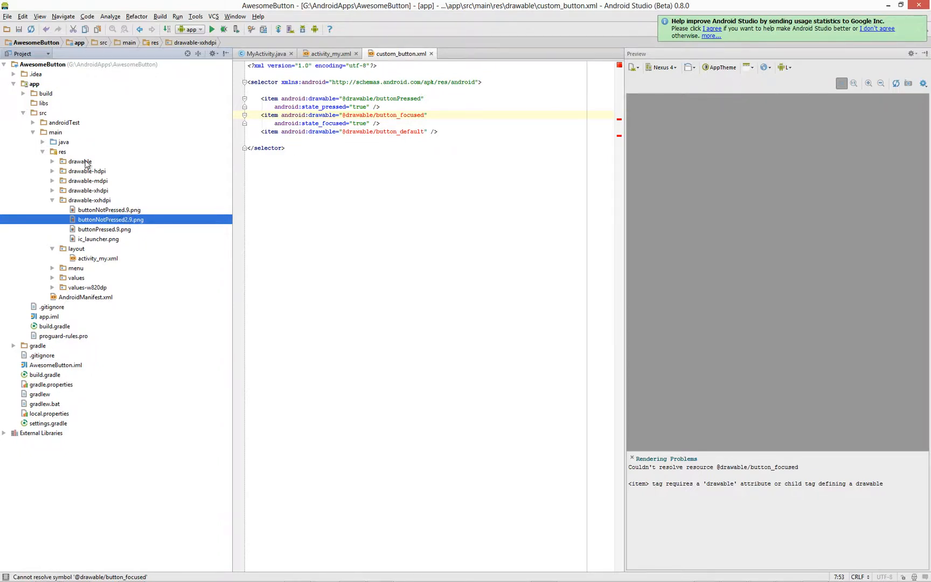
click(399, 115)
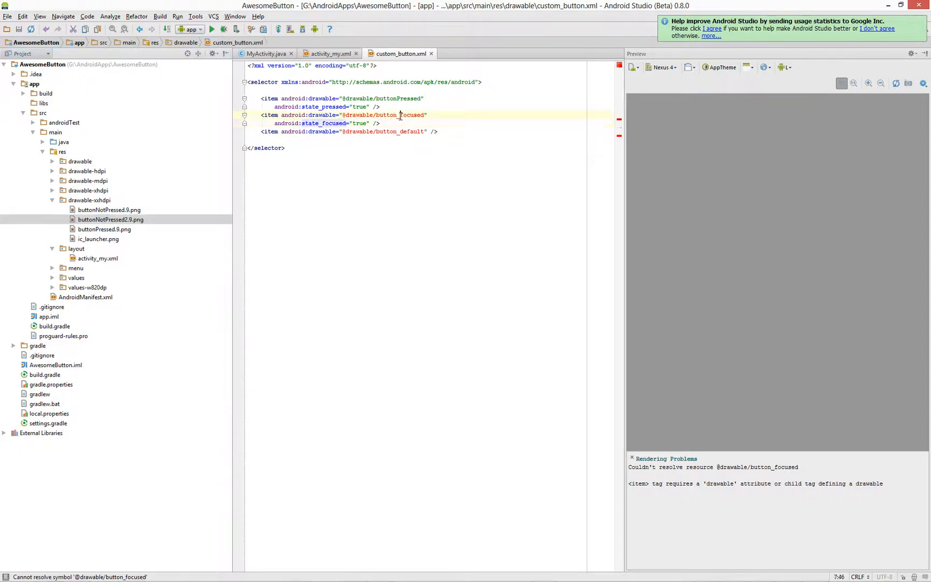
double_click(400, 116)
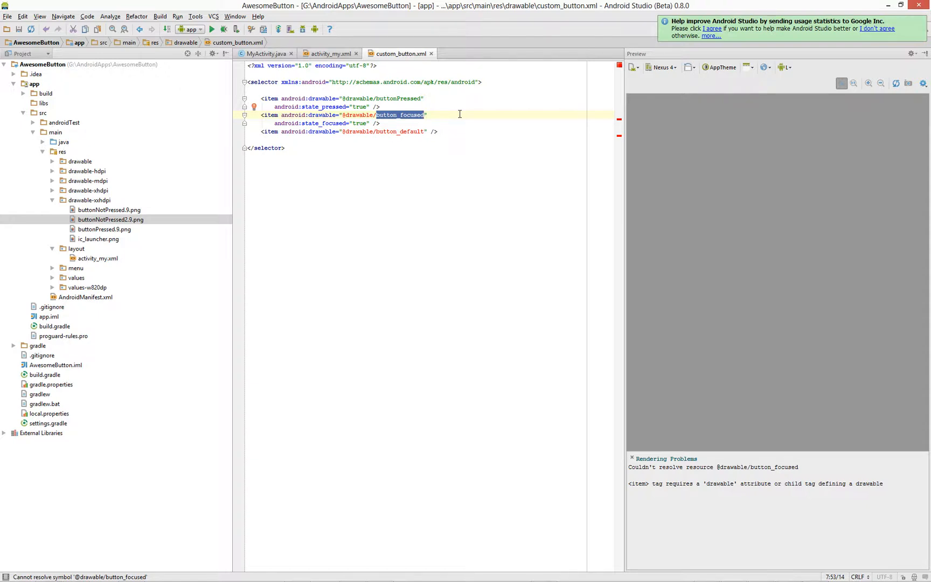
text(buttonNotPresse)
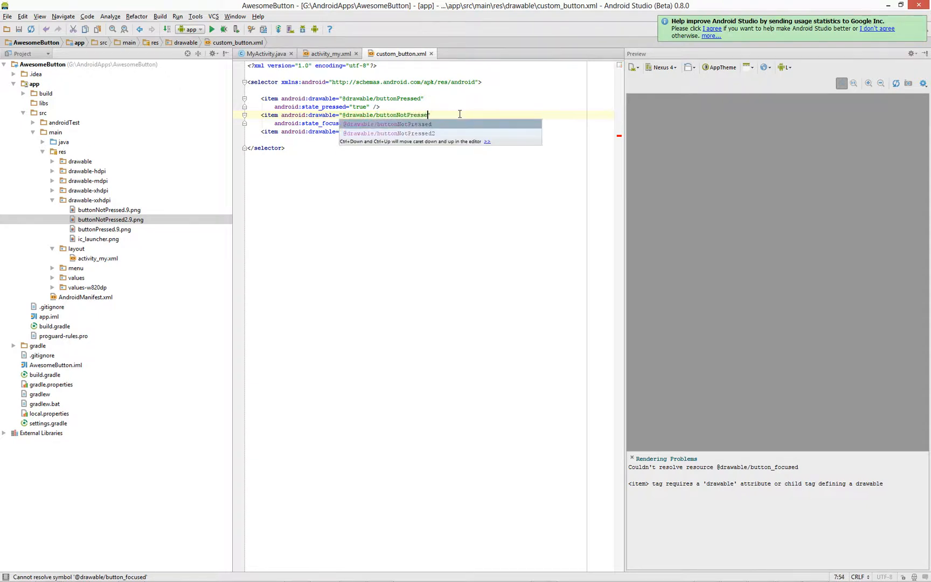
key(Down)
key(Return)
double_click(424, 132)
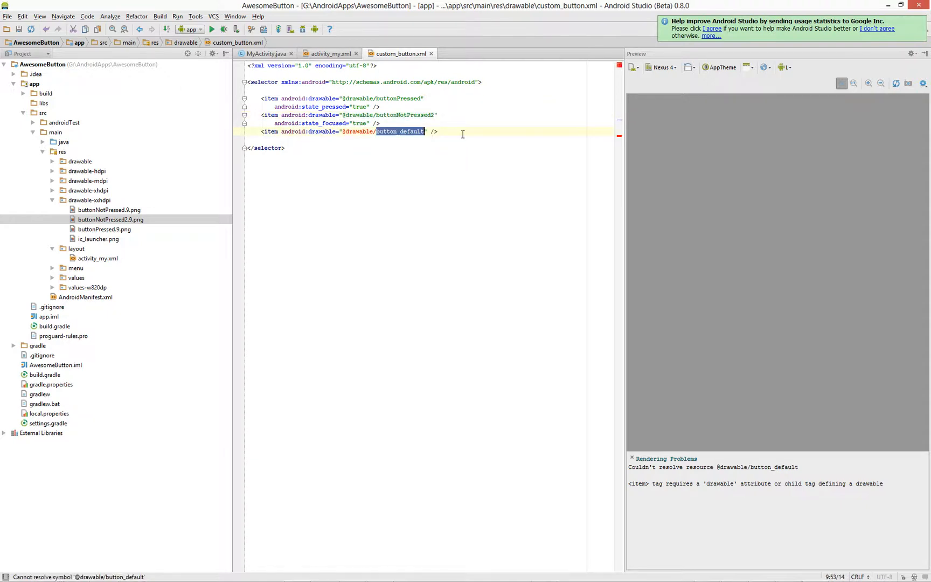
text(button)
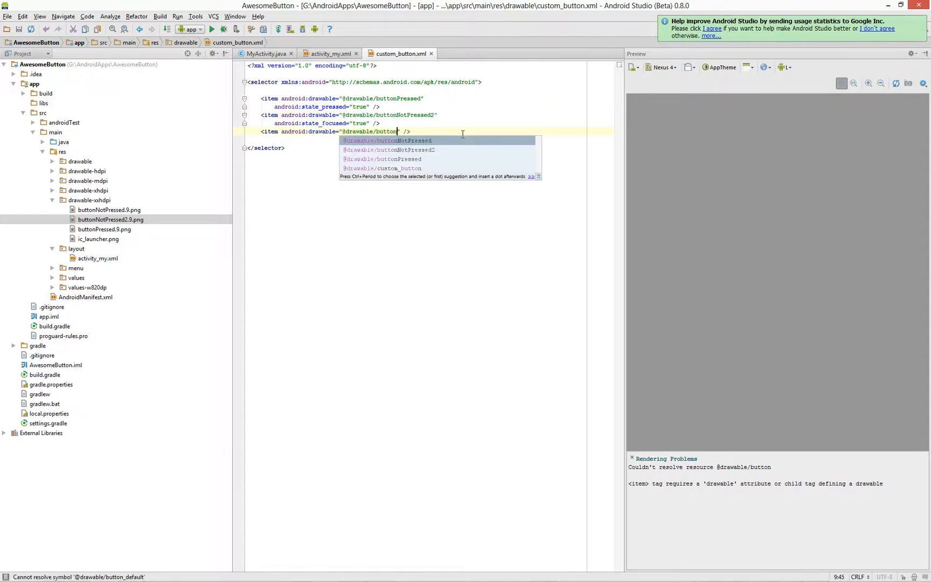
text(NotPressed)
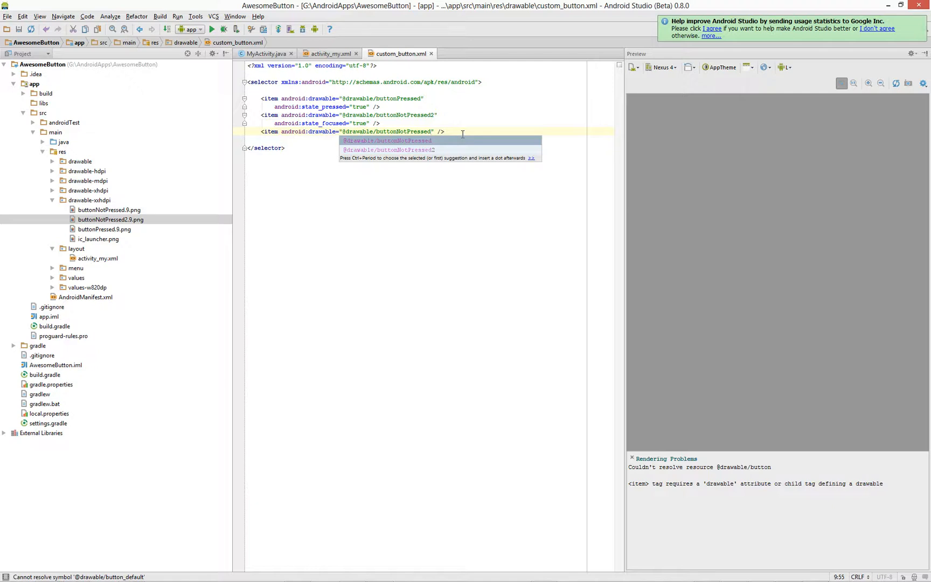
key(Escape)
click(475, 141)
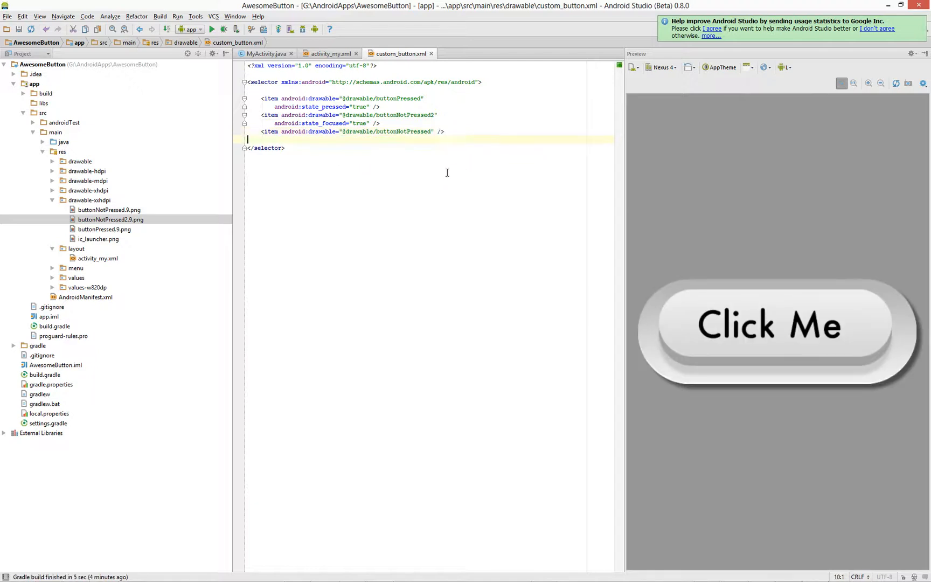
Open activity_my.xml and add a Button widget at the horizontal and vertical centre of the layout.
double_click(98, 259)
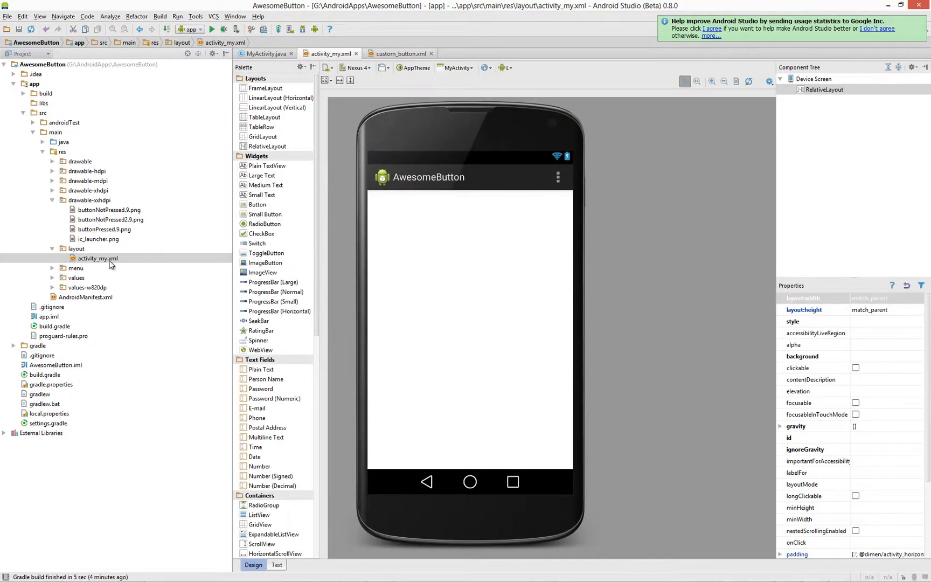
click(263, 206)
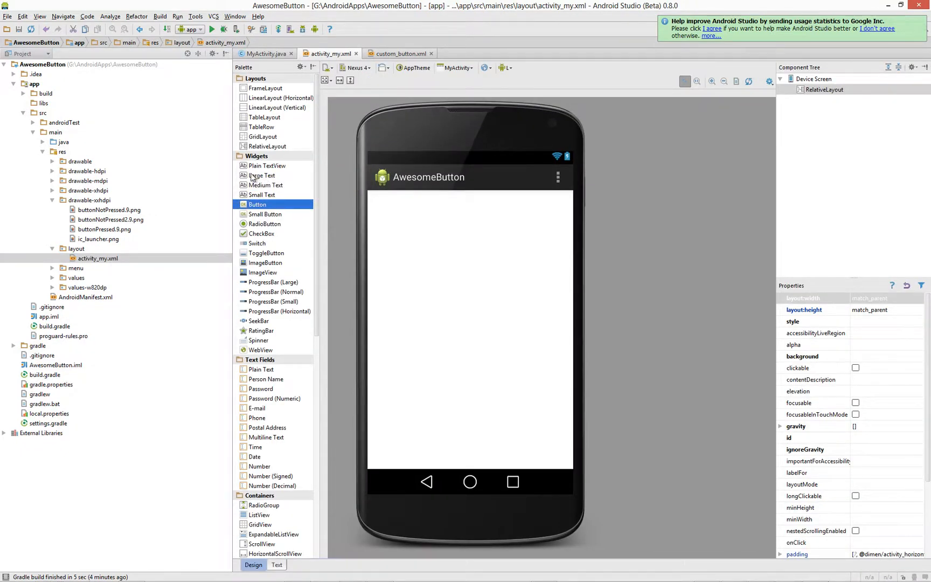
drag(264, 205, 479, 341)
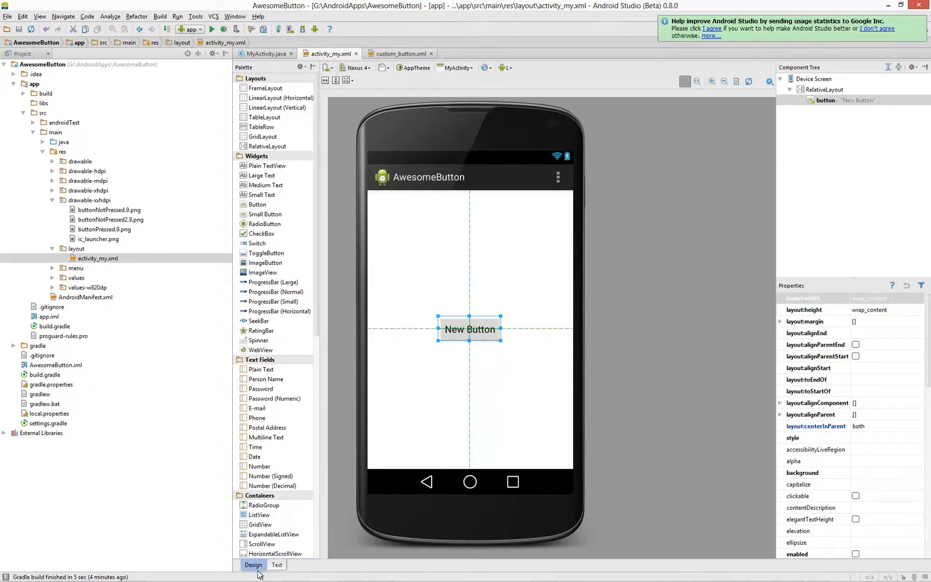
Show the layout's XML source and move the Button element's closing bracket onto its own line, adding blank lines around it.
click(278, 565)
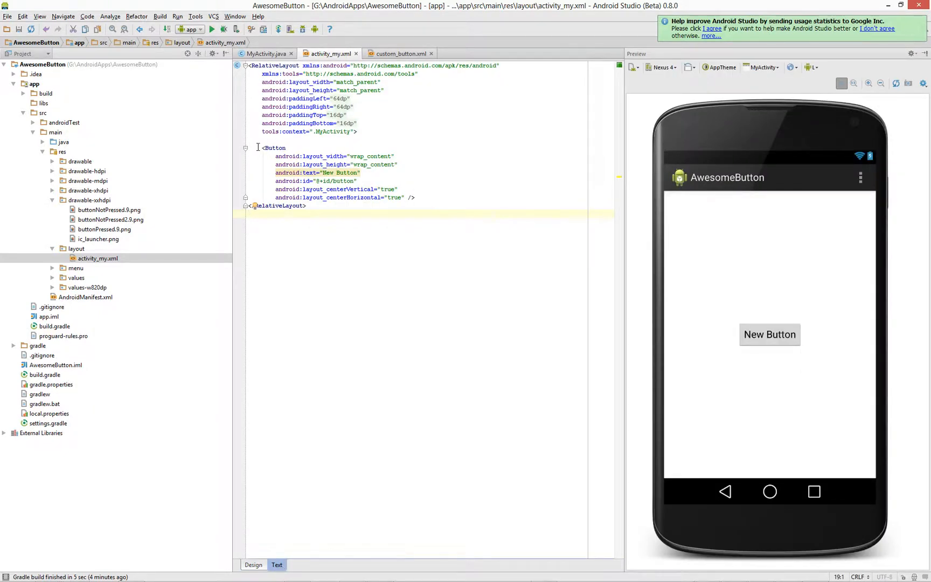
drag(255, 147, 377, 195)
click(423, 197)
key(Return)
key(Return)
key(Return)
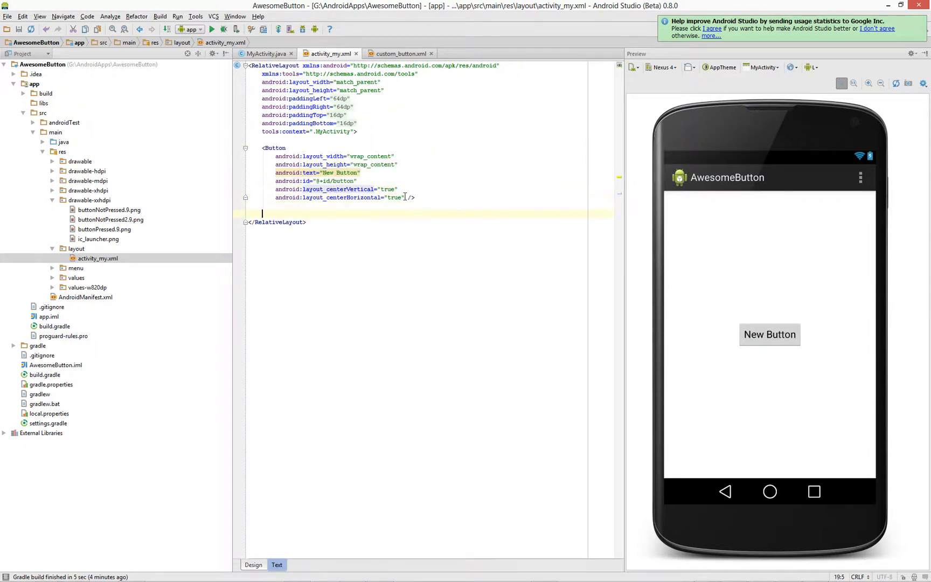
click(409, 198)
key(Return)
key(Return)
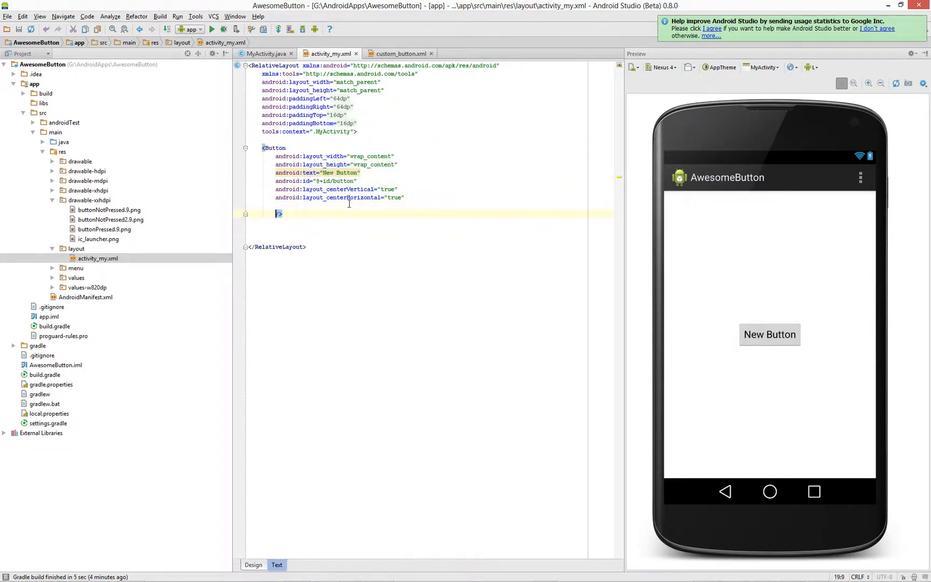
click(311, 204)
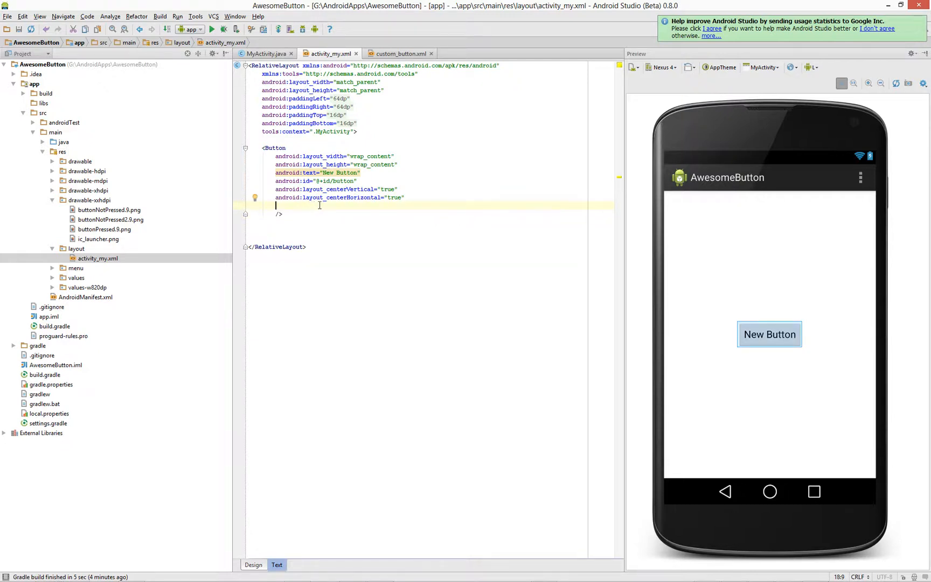
text(andr)
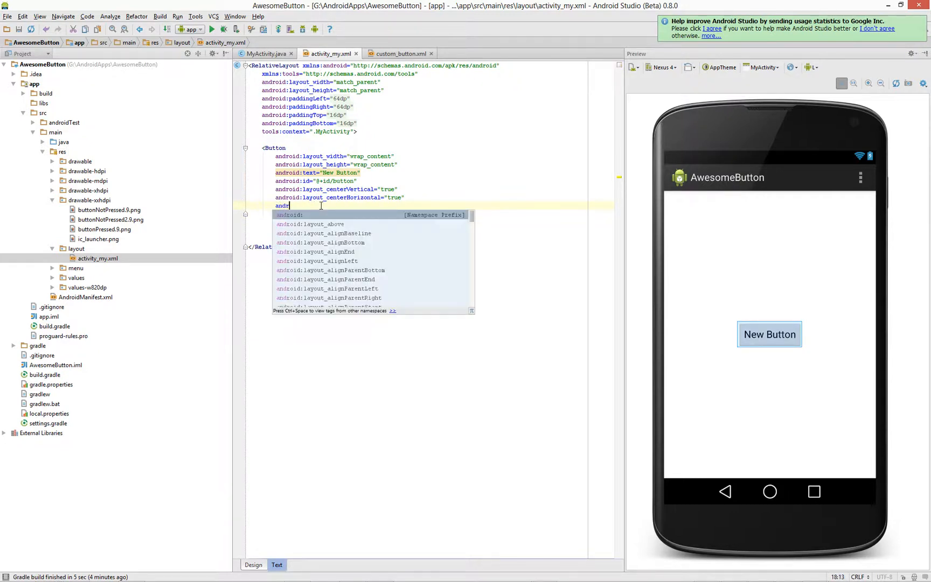
text(oid:background=)
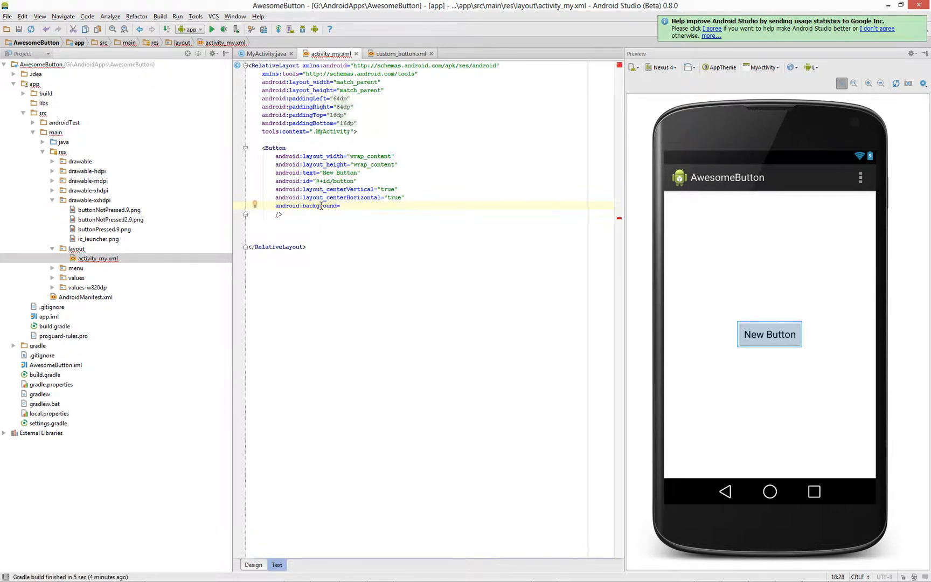
text("@drawable)
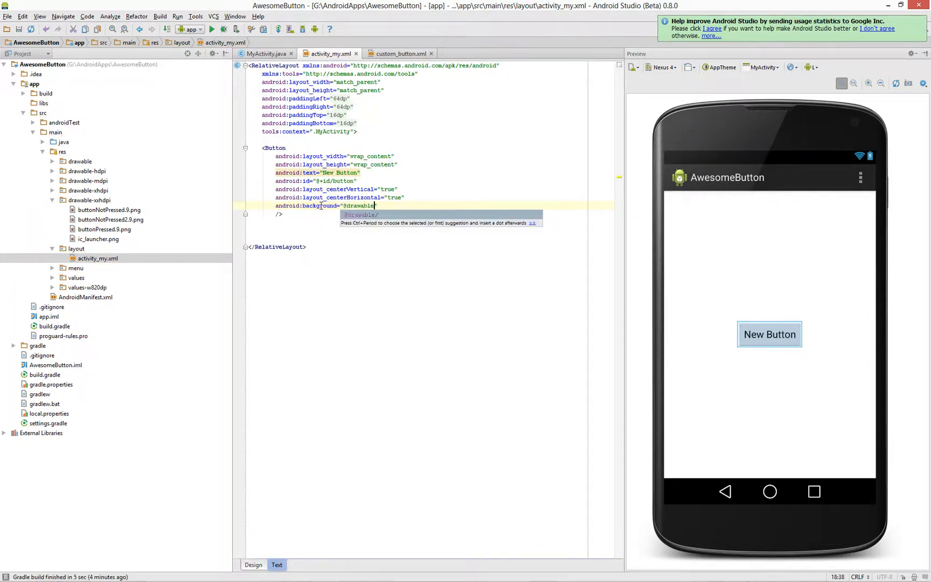
key(Return)
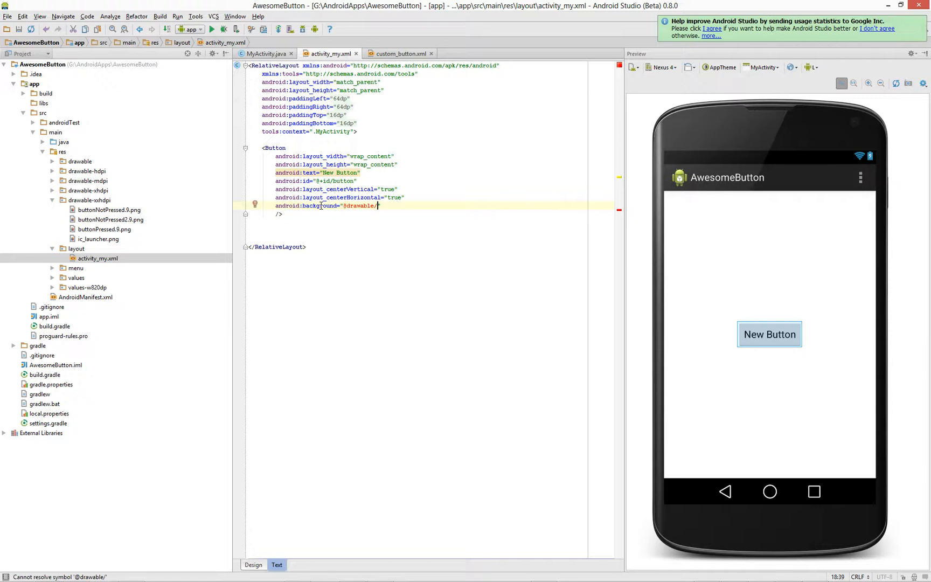
click(53, 161)
click(377, 207)
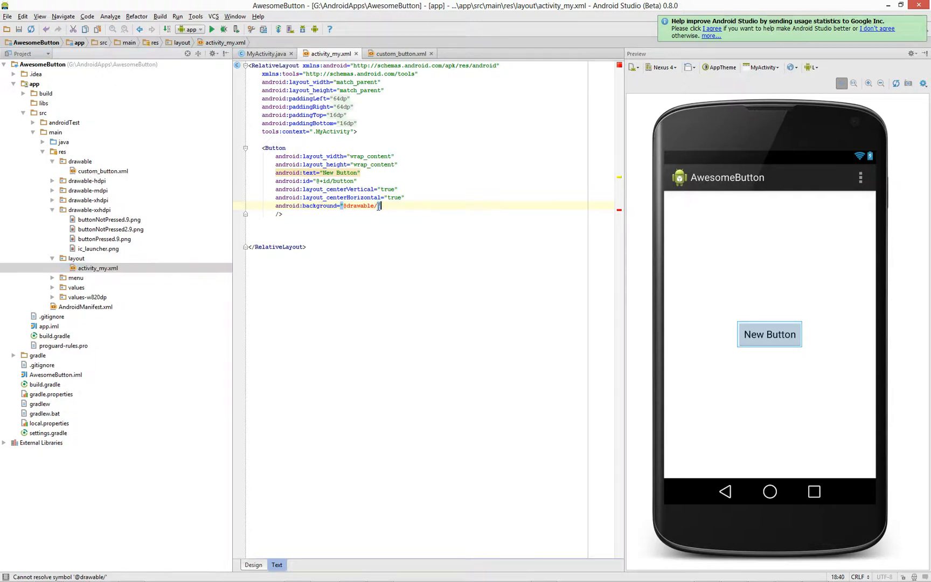
text(custom)
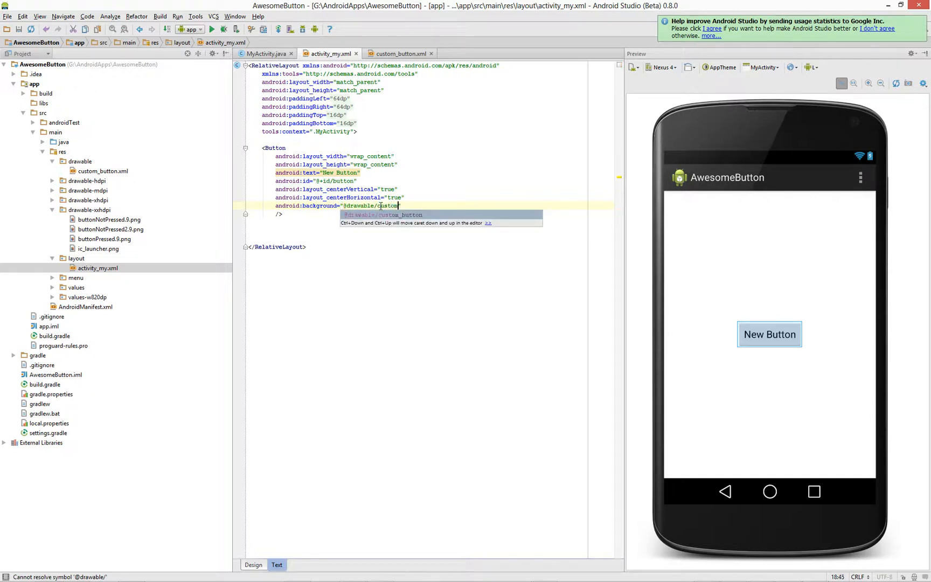
text(_b)
key(Return)
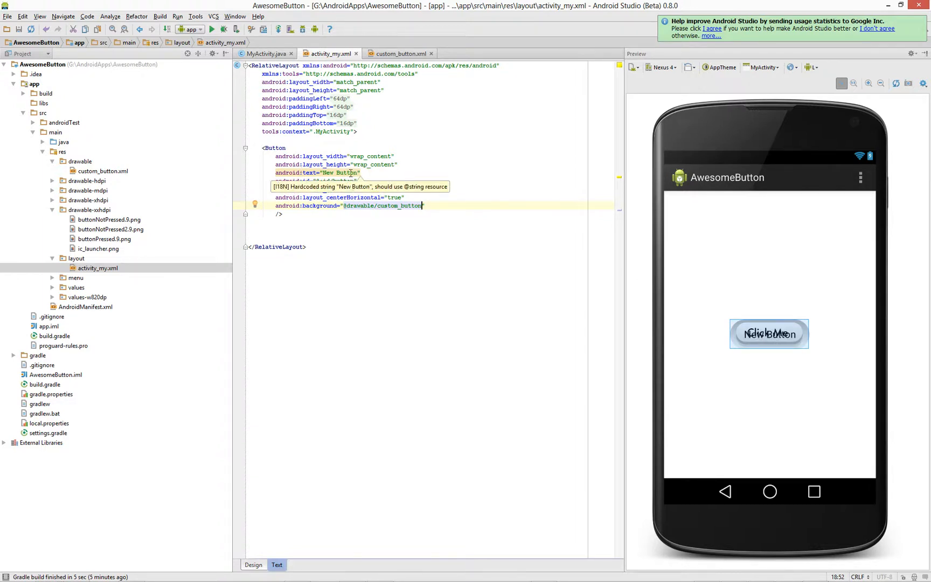
Clear the button's text value in the XML and set its layout width to fill_parent in the design view.
drag(358, 173, 322, 173)
key(BackSpace)
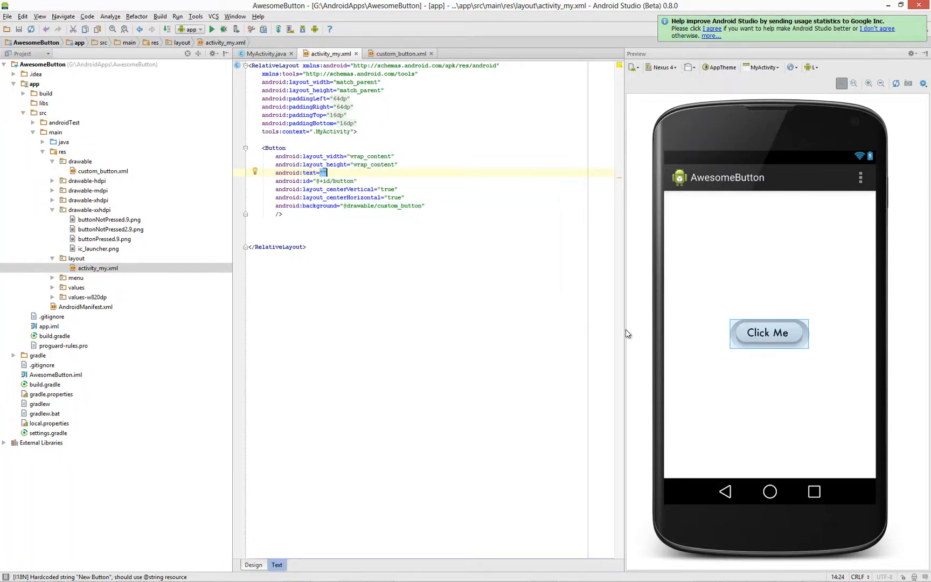
click(253, 565)
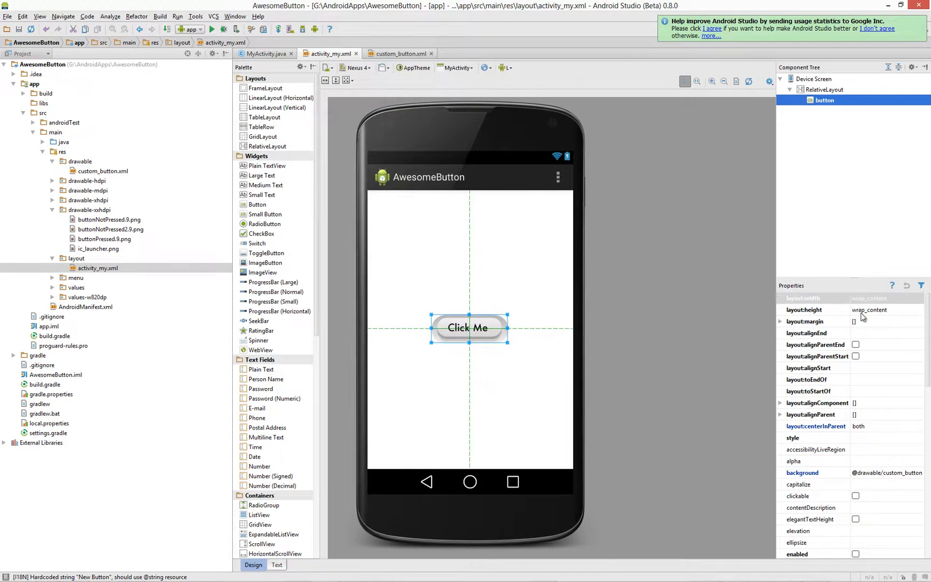
click(905, 298)
click(904, 298)
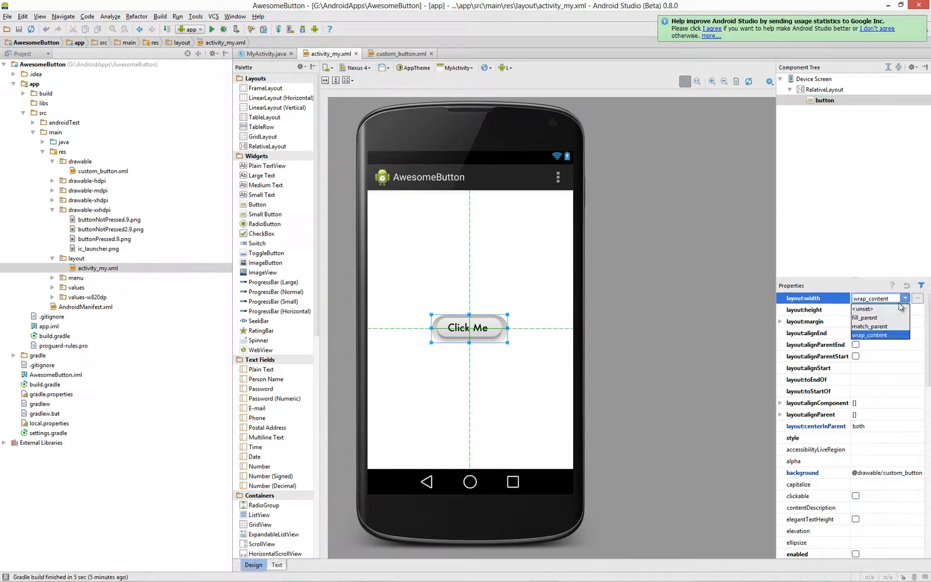
click(881, 318)
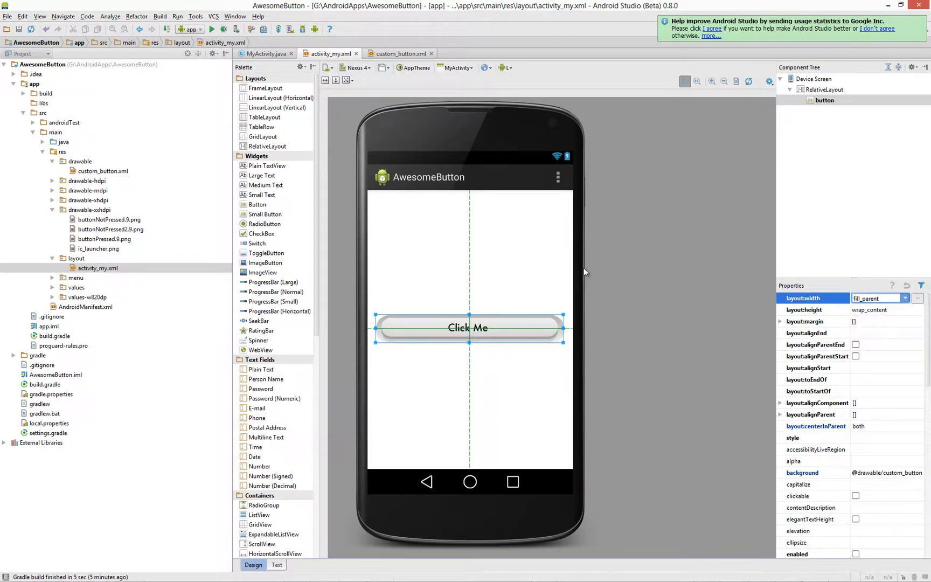
click(548, 262)
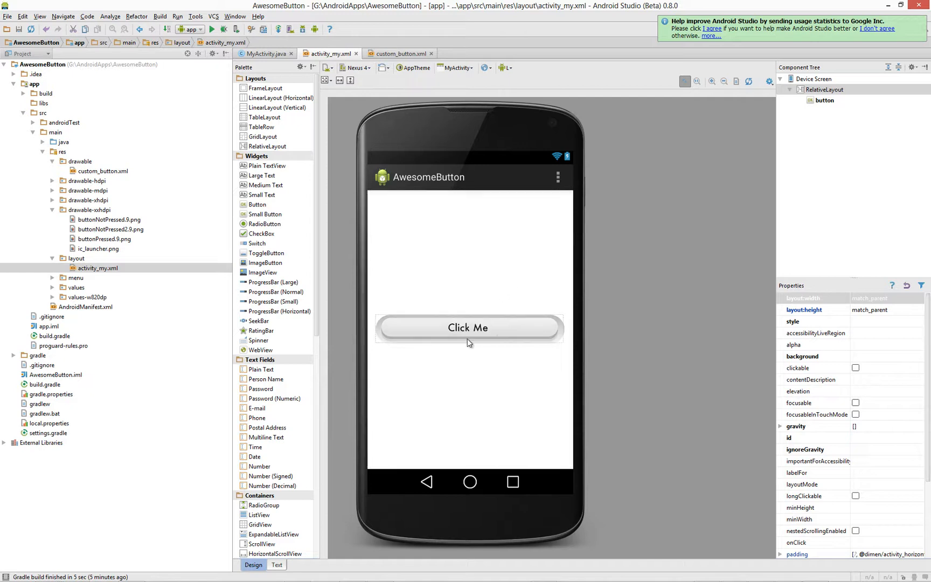
Preview the stretched button with the device in landscape orientation and return to portrait.
click(383, 69)
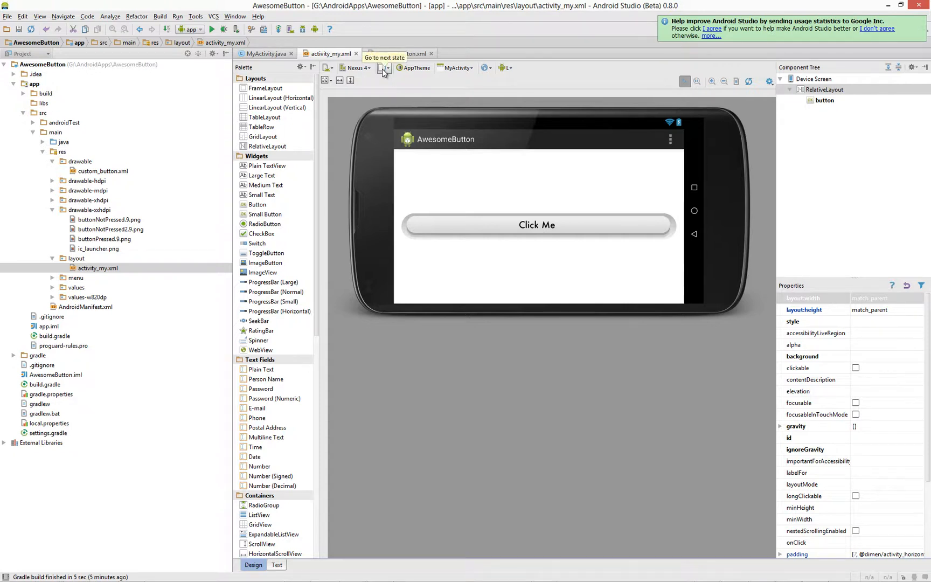
click(383, 69)
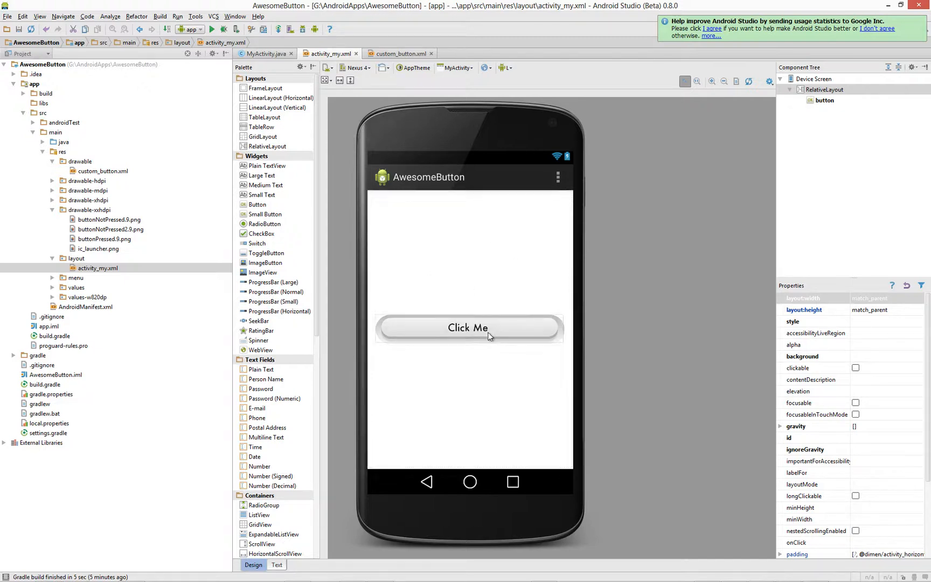
mouse_move(490, 336)
mouse_down()
mouse_move(504, 210)
mouse_move(500, 326)
mouse_up()
click(510, 318)
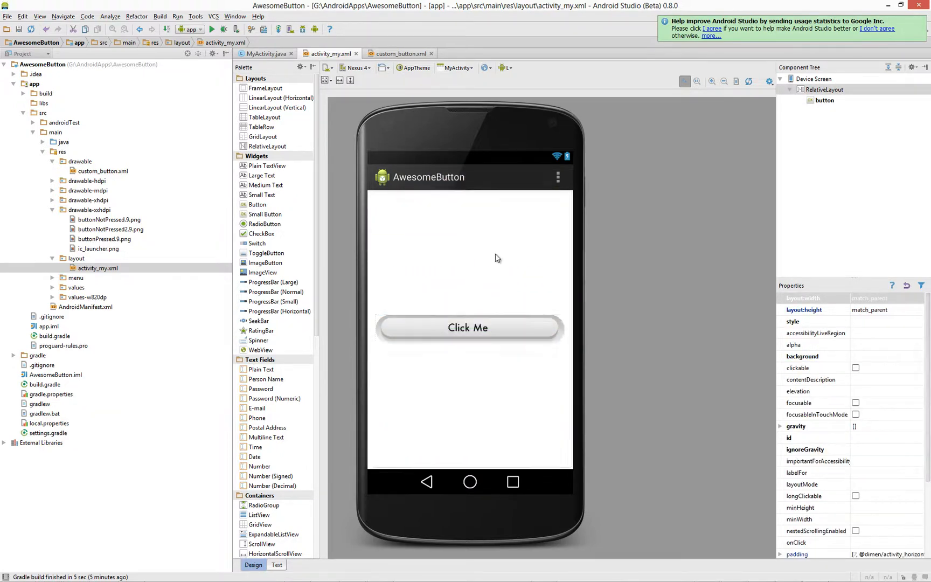
Check the button again in landscape and portrait orientation, and try to build and run the app.
click(382, 68)
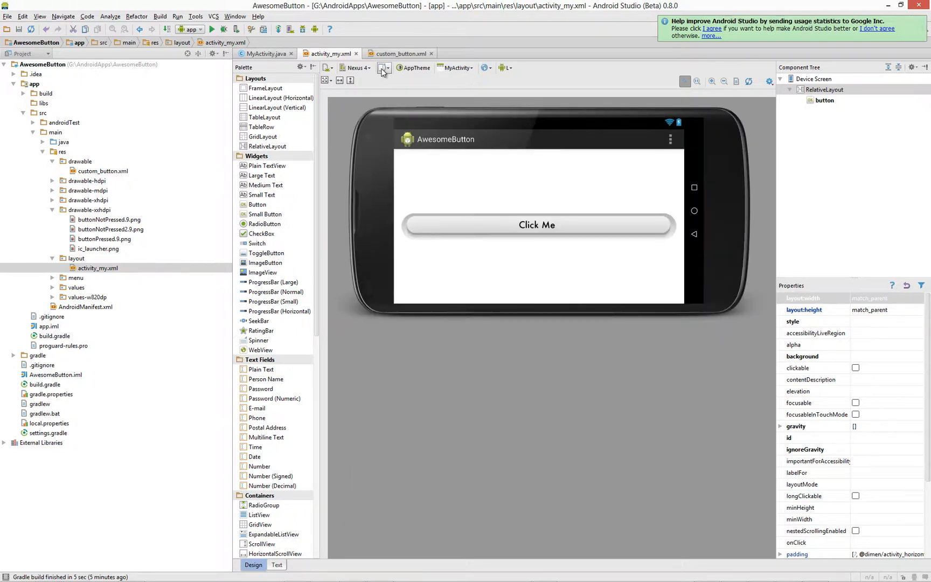
click(382, 68)
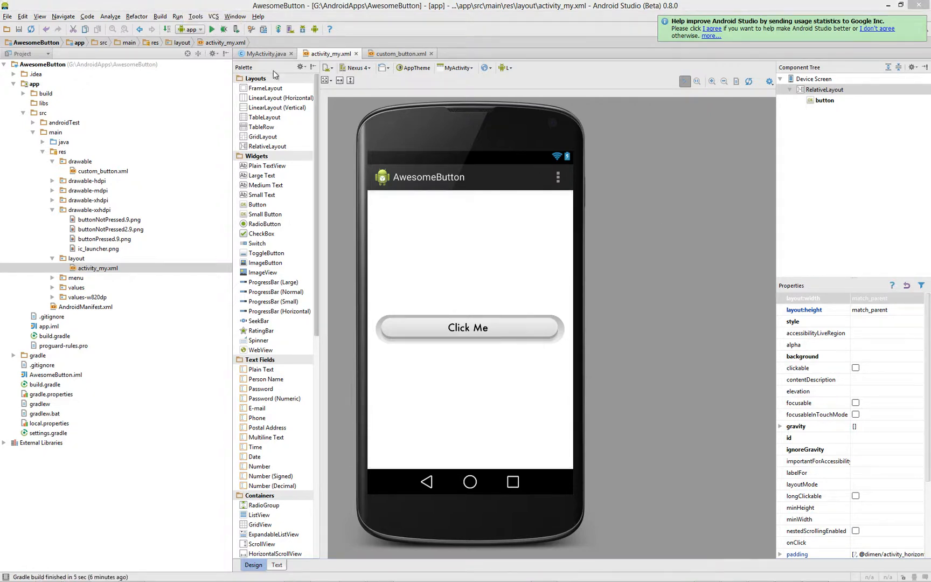
click(212, 30)
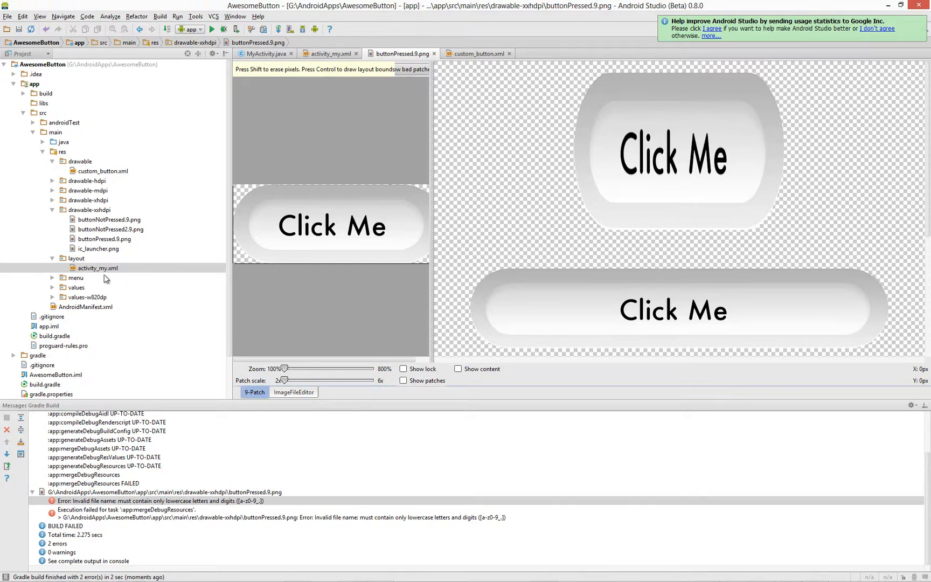
Rename buttonNotPressed.9.png in drawable-xxhdpi to the all-lowercase name buttonnotpressed.9.png, refactoring its usages.
click(105, 229)
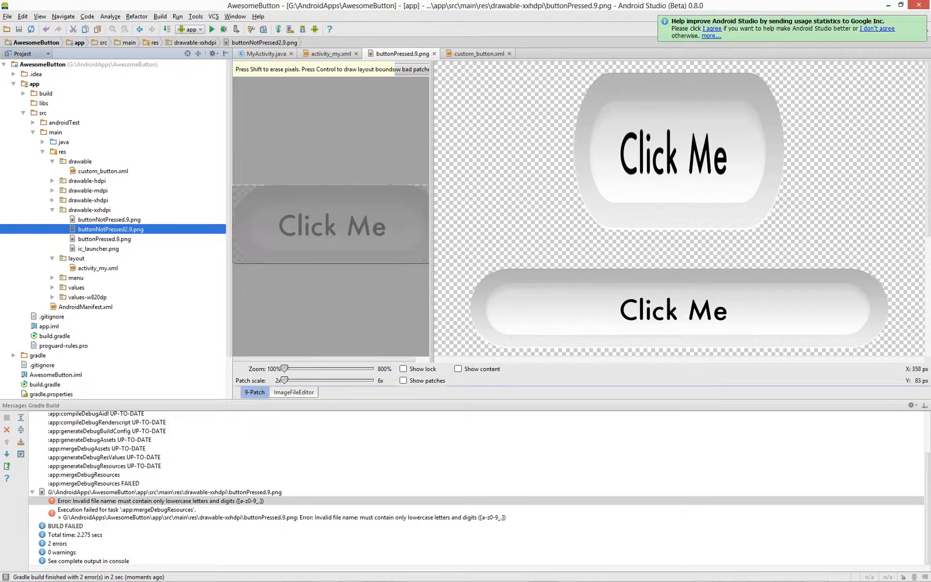
right_click(98, 221)
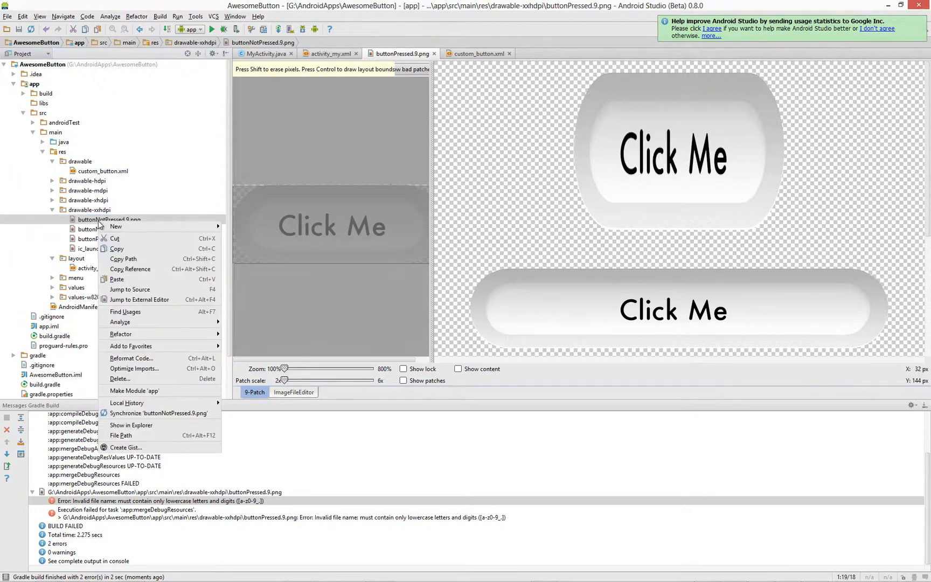
mouse_move(178, 334)
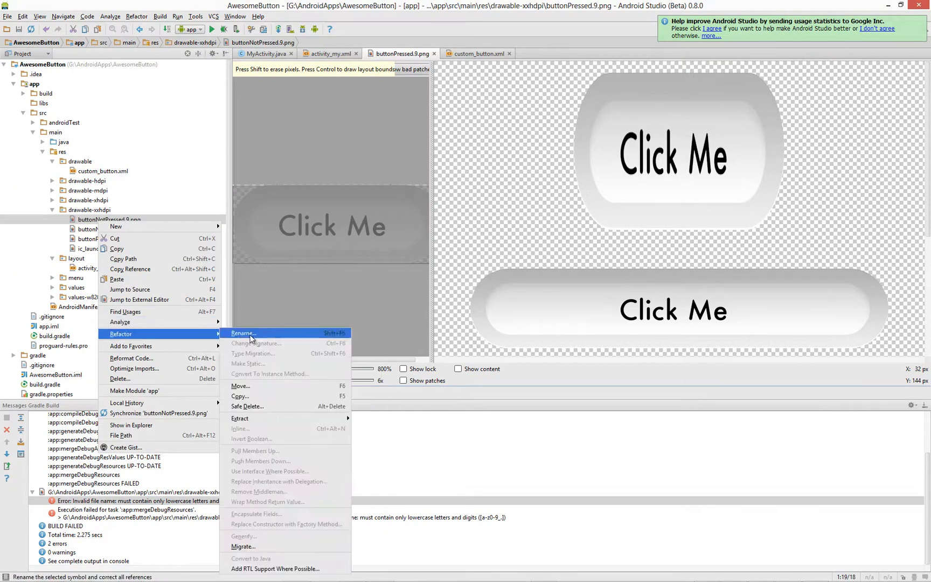
click(251, 334)
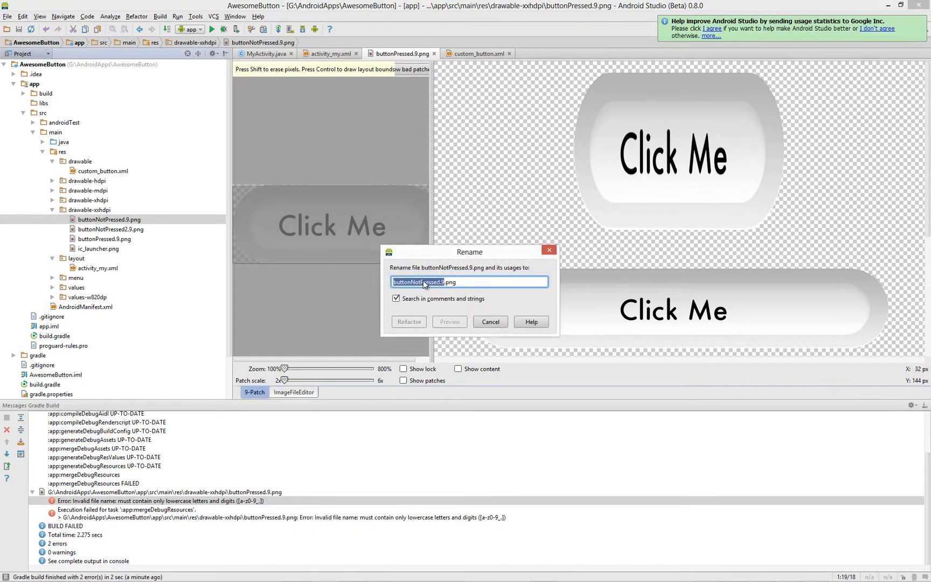
click(438, 282)
key(BackSpace)
text(p)
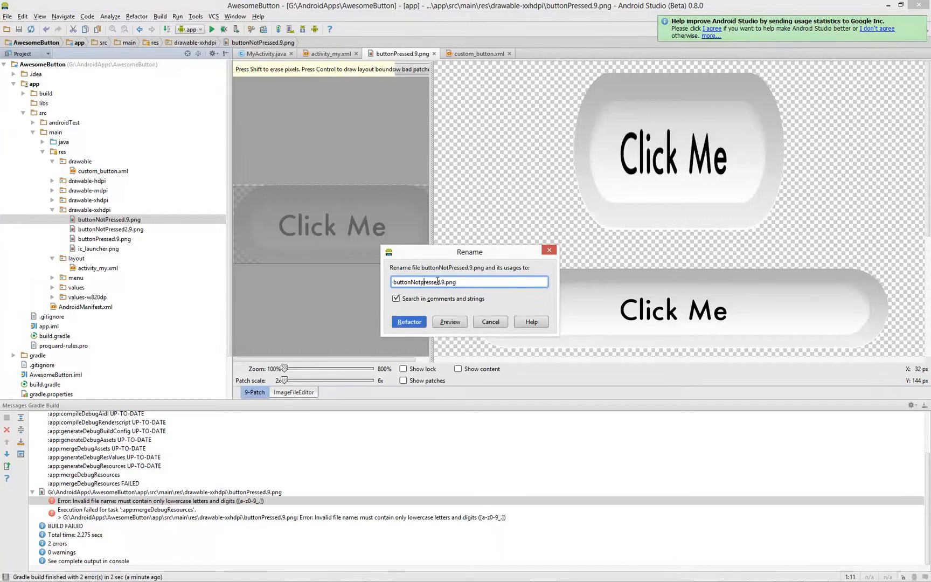
key(Left)
key(Left)
key(Left)
key(BackSpace)
text(n)
click(419, 322)
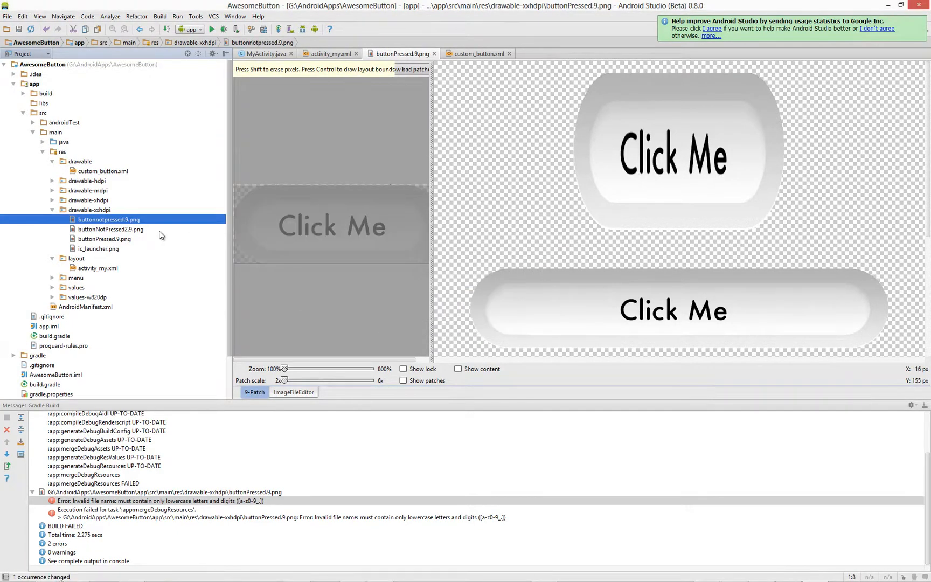
Rename buttonNotPressed2.9.png in drawable-xxhdpi to buttonnotpressed2.9.png, refactoring its usages.
click(112, 230)
right_click(110, 231)
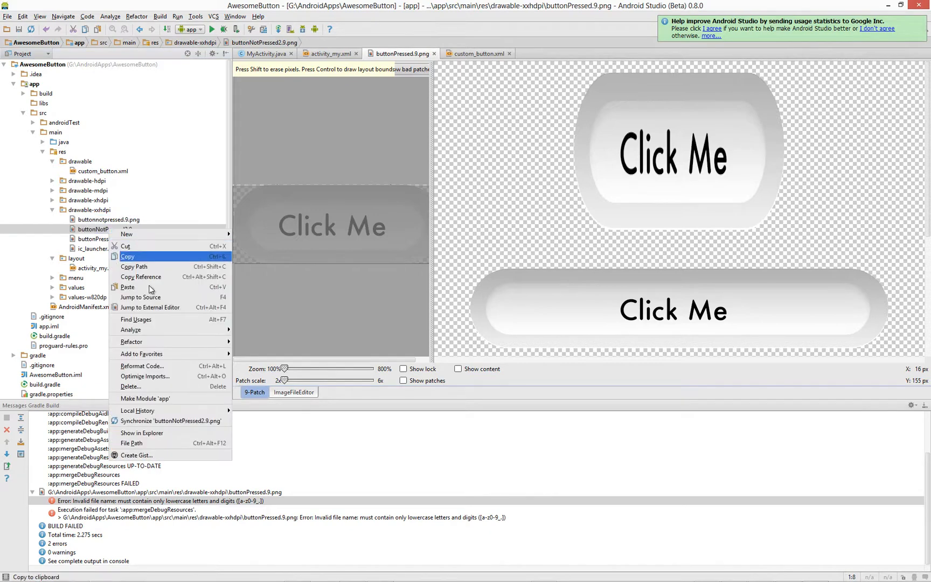
mouse_move(165, 327)
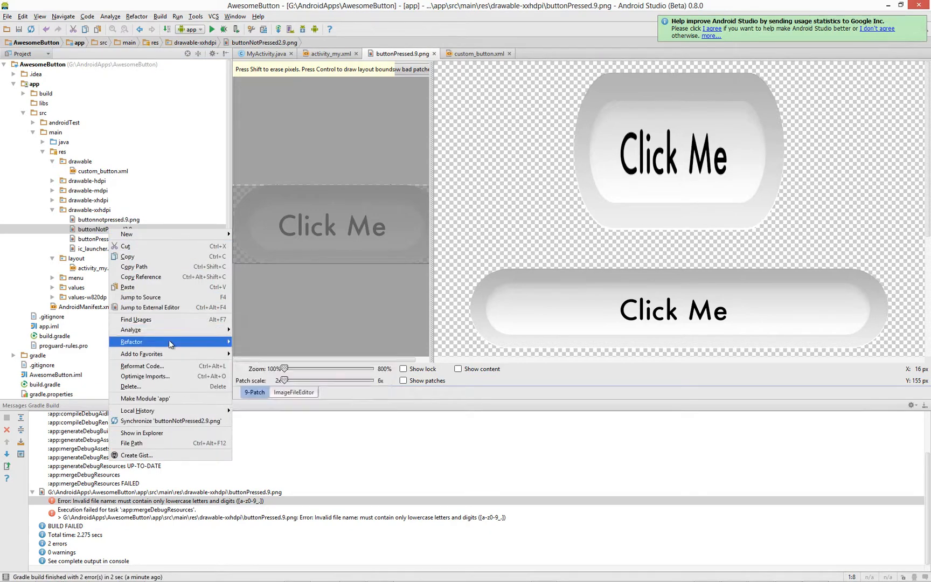
mouse_move(212, 340)
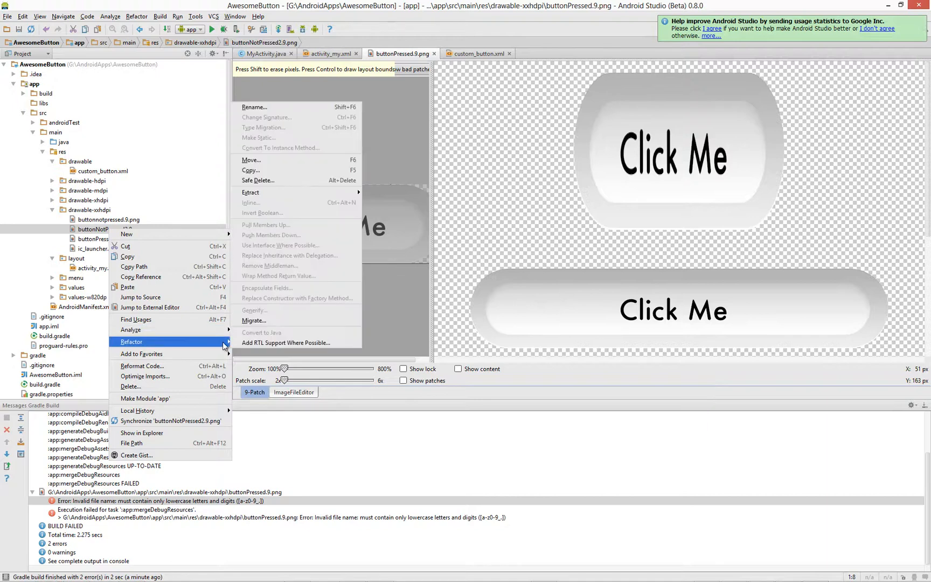
click(253, 107)
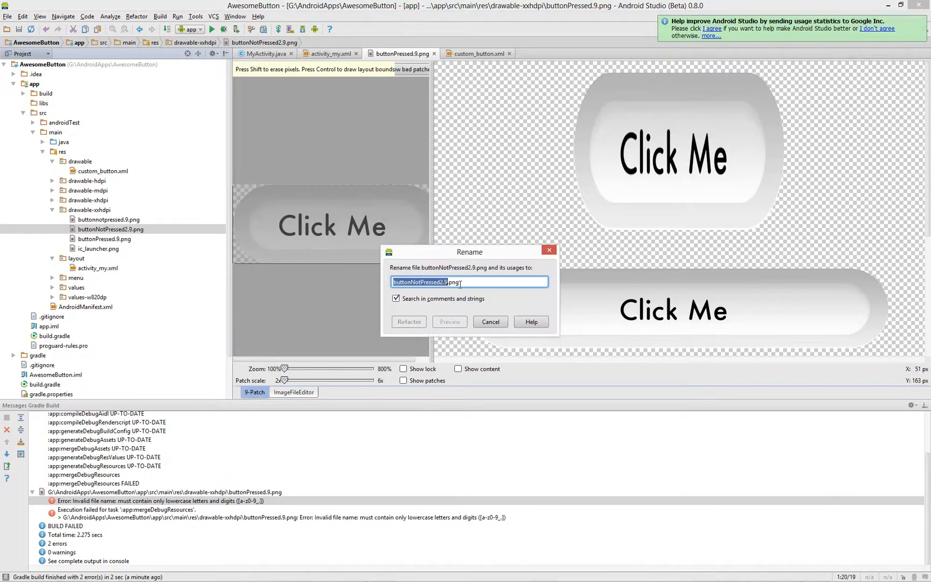
click(423, 282)
key(BackSpace)
text(p)
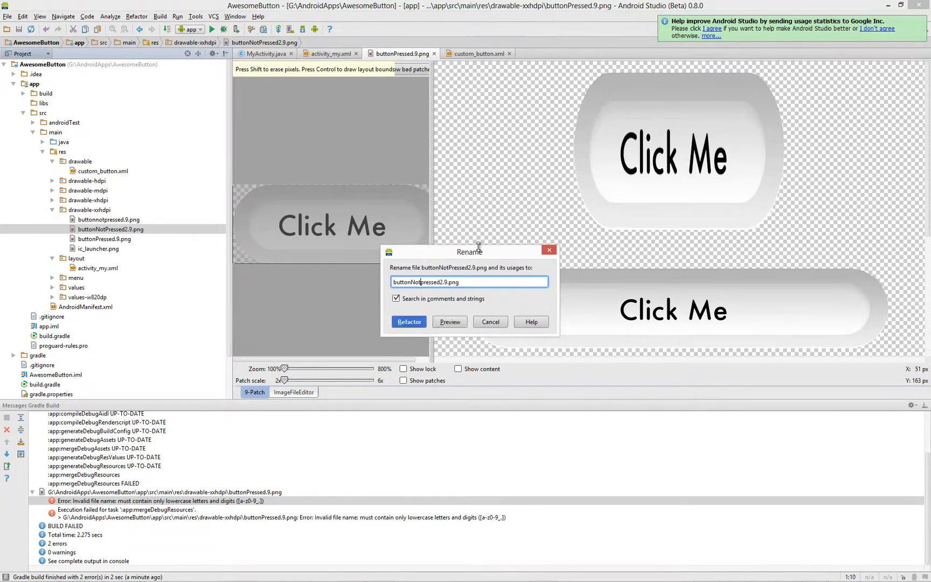
key(BackSpace)
text(n)
click(408, 322)
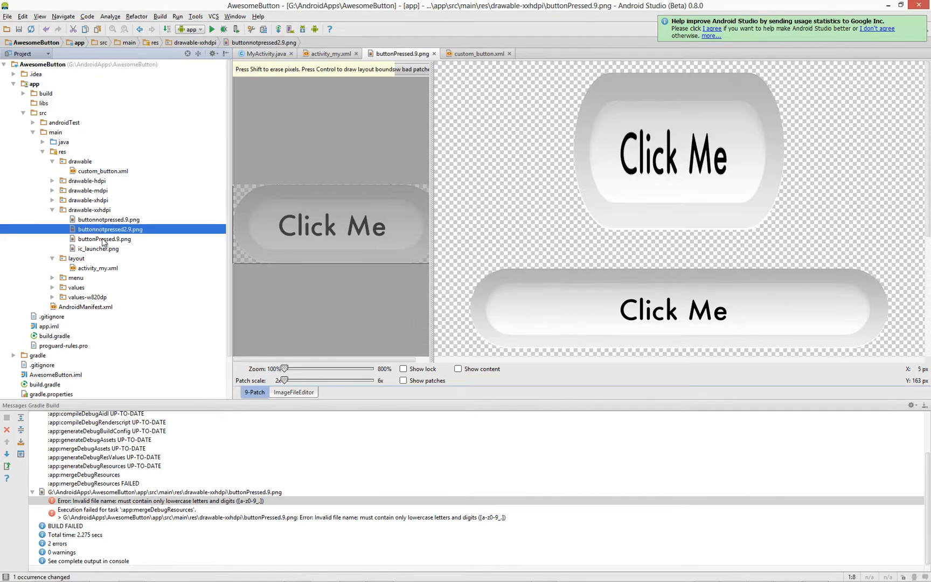
Rename buttonPressed.9.png in drawable-xxhdpi to buttonpressed.9.png, refactoring its usages.
right_click(95, 239)
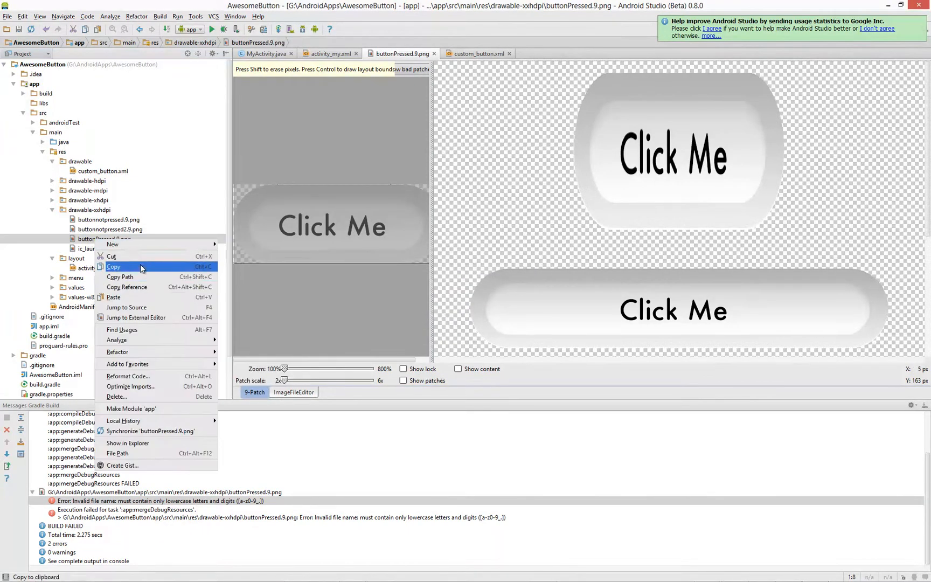
mouse_move(154, 351)
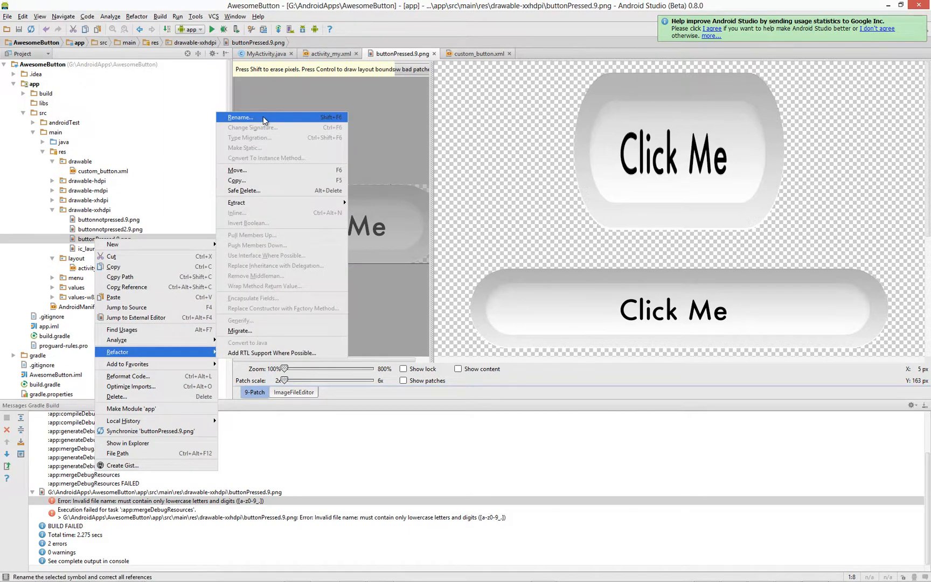
click(243, 117)
click(420, 282)
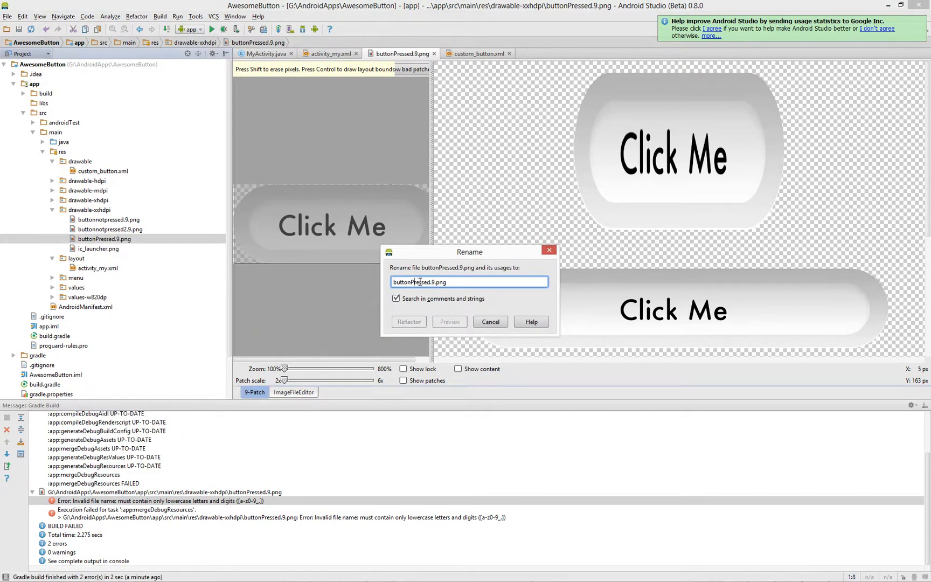
key(BackSpace)
text(p)
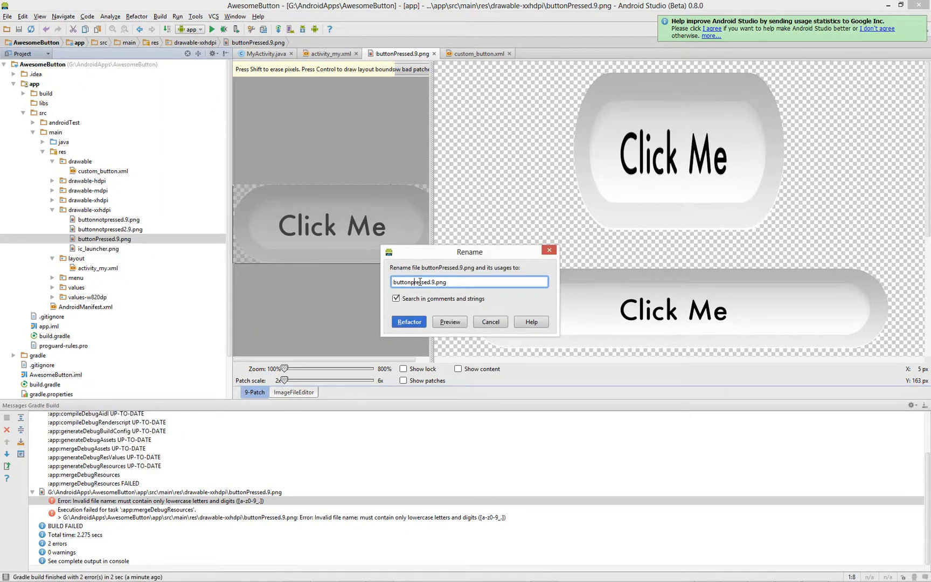
click(420, 322)
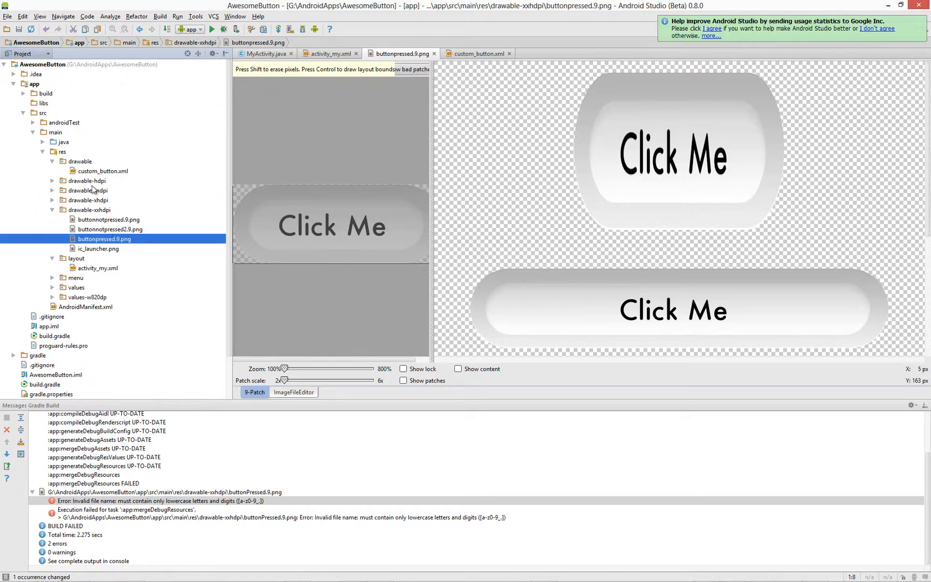
Check the drawable references in custom_button.xml, and reopen activity_my.xml in the design view, dismissing its rendering problems notice.
double_click(100, 171)
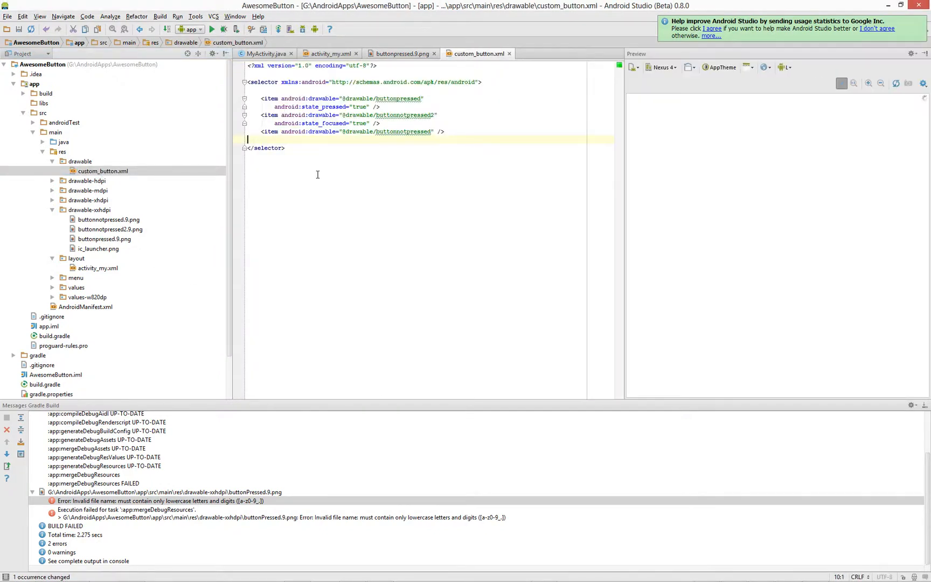
click(394, 99)
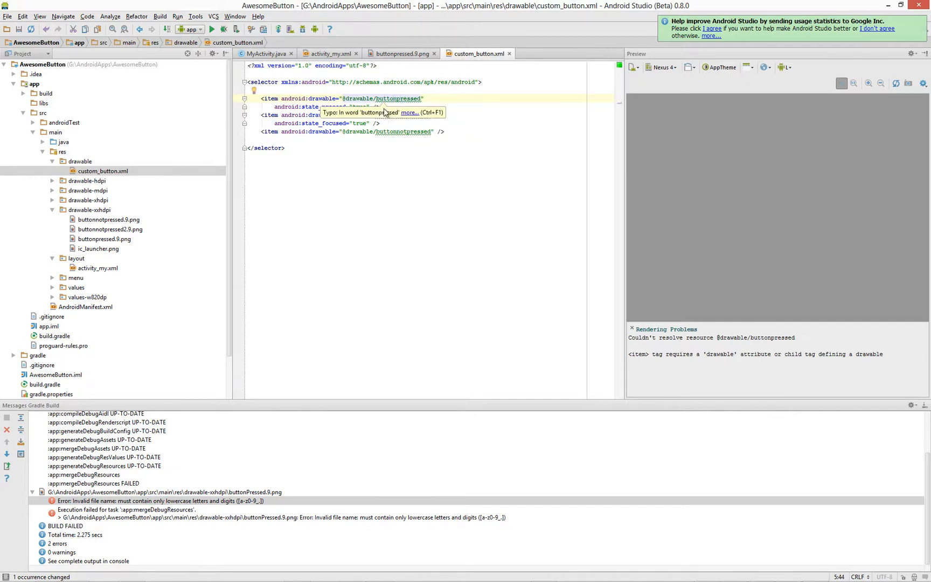
click(116, 172)
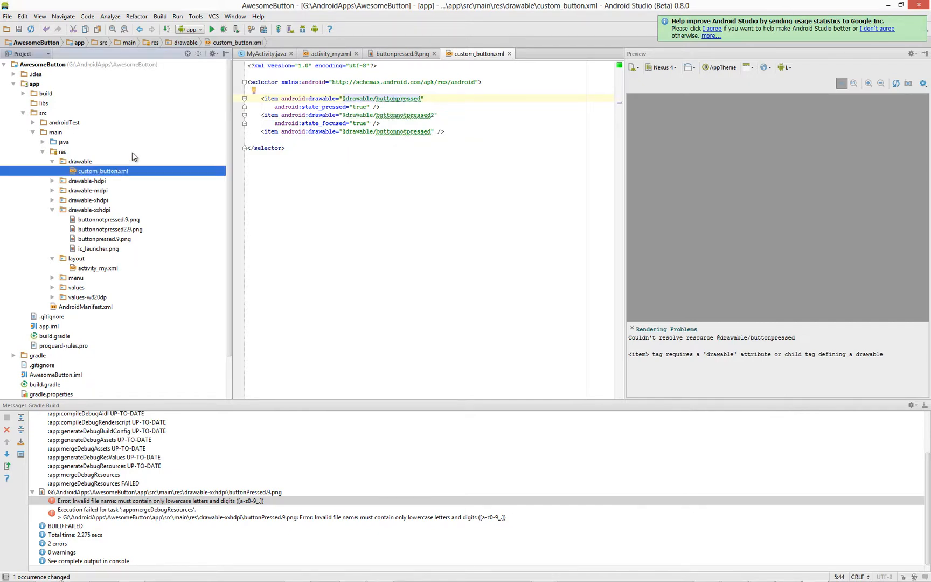
double_click(96, 268)
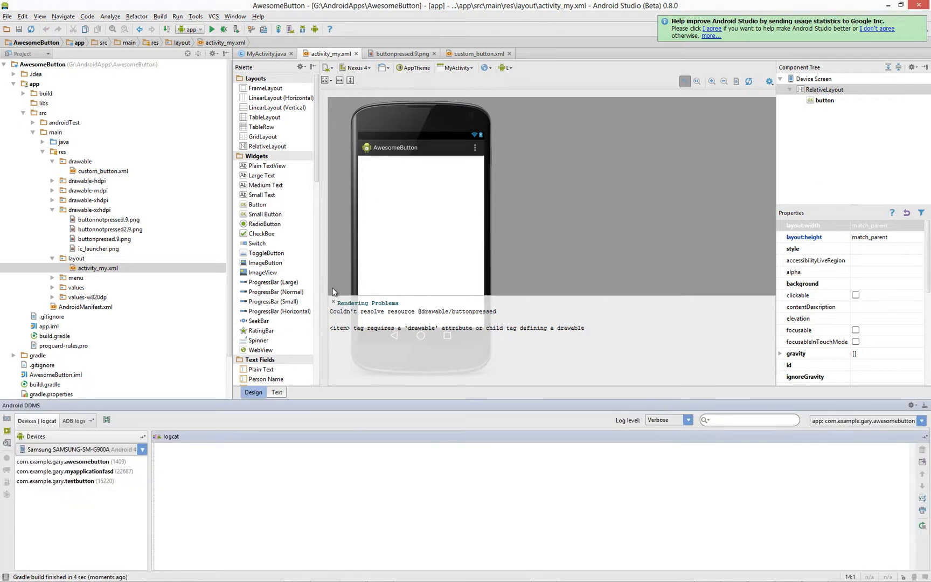
click(333, 303)
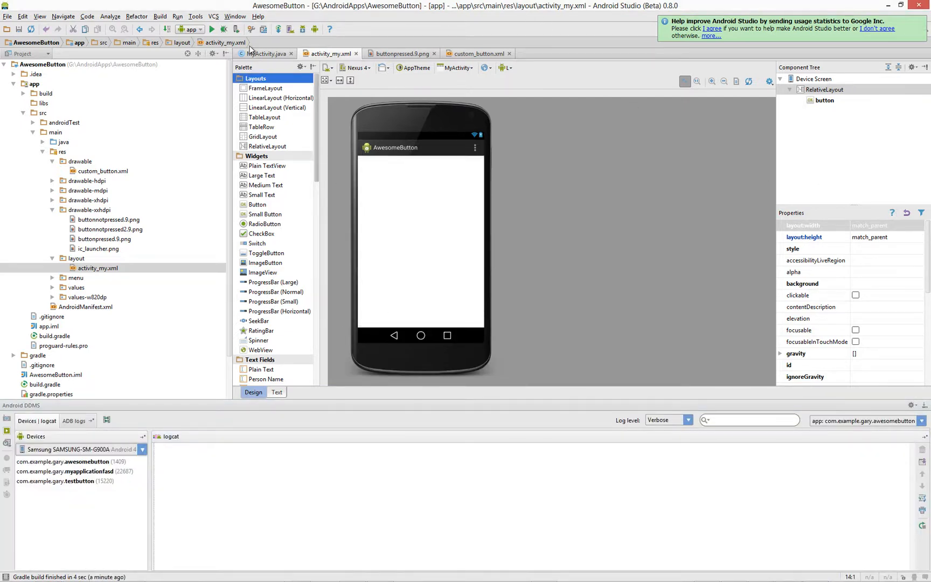
Run the app on the connected Samsung SM-G900A, choosing the running device rather than the PhoneTest emulator.
click(213, 32)
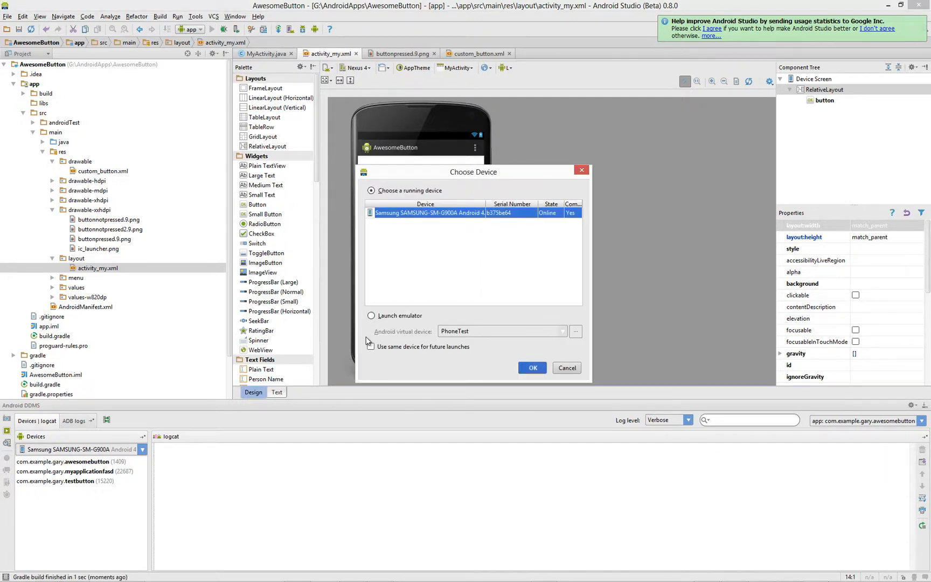
drag(421, 175, 447, 161)
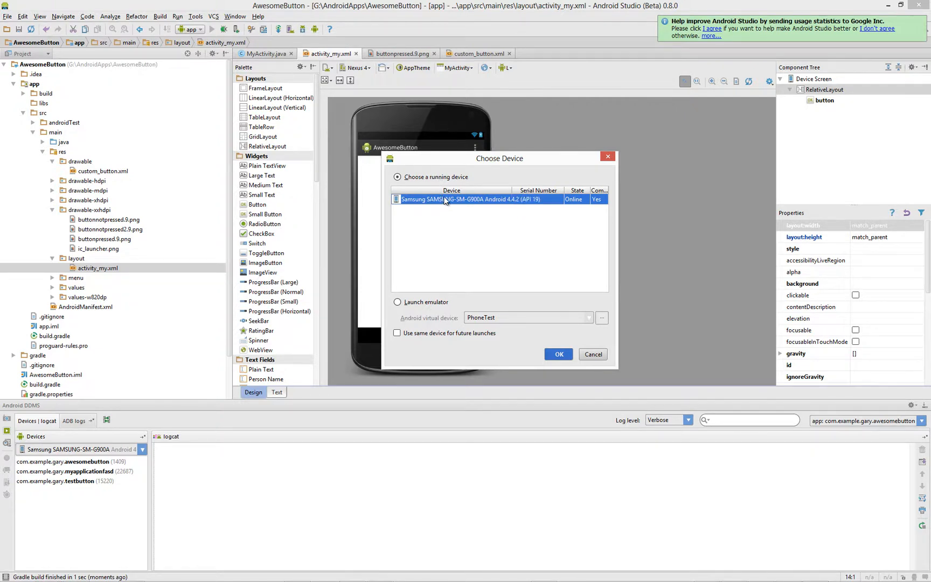
click(422, 305)
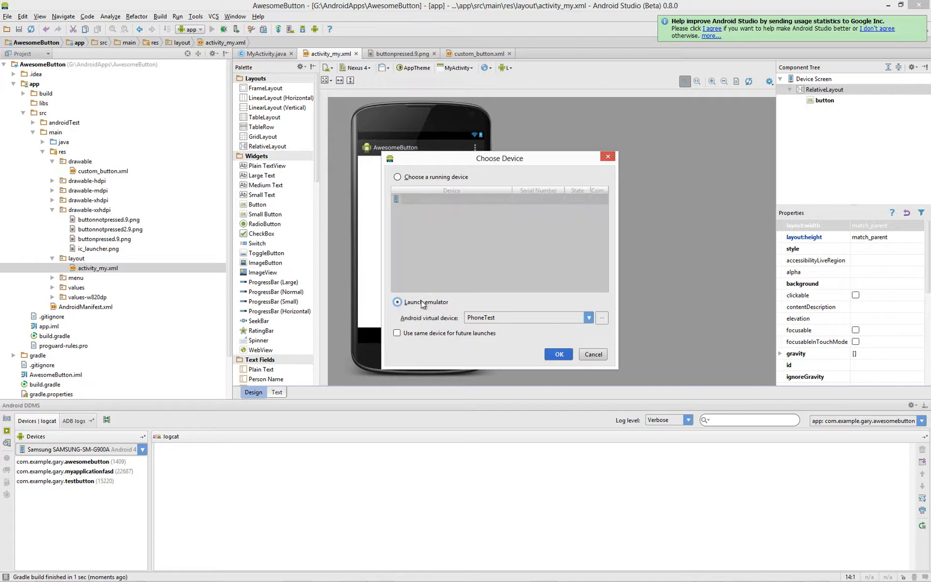
click(589, 318)
click(589, 313)
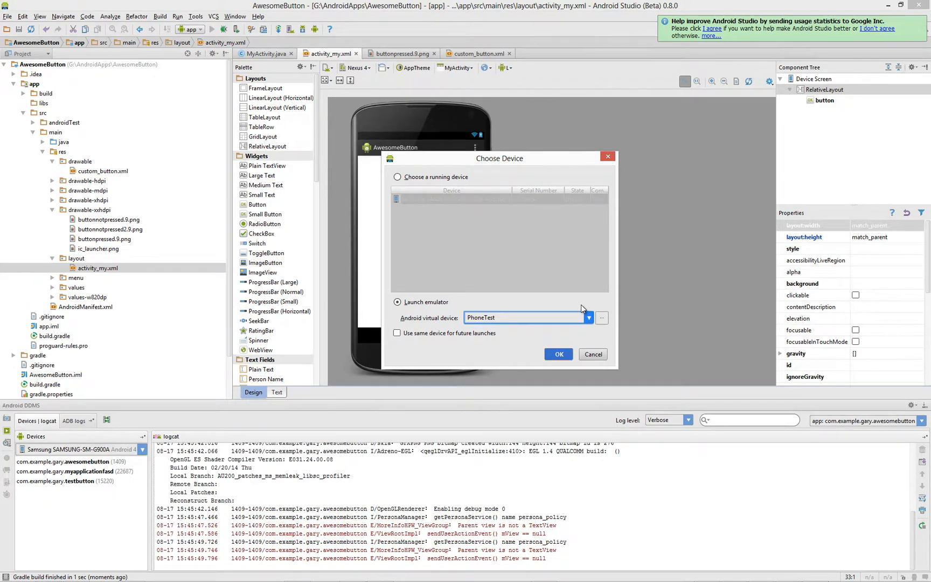
click(442, 303)
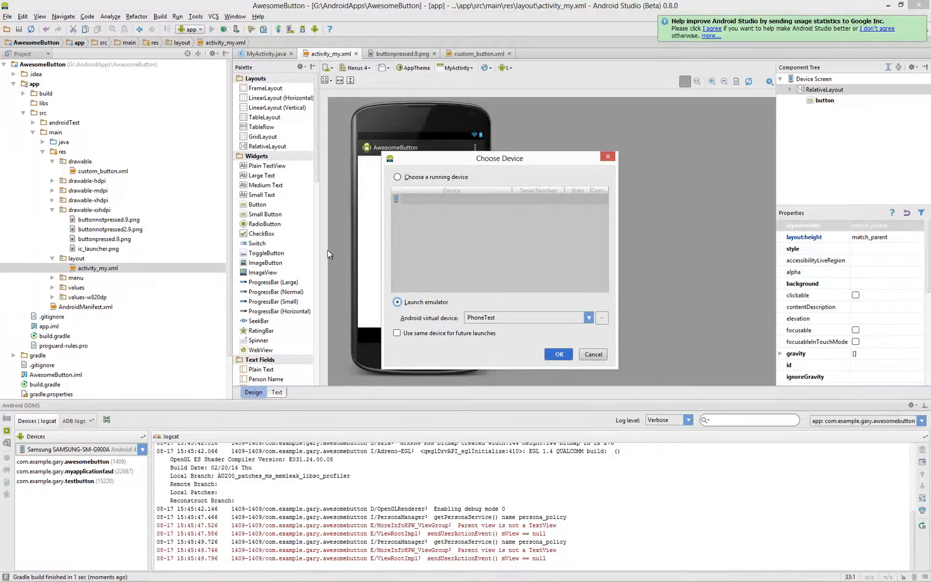
click(436, 179)
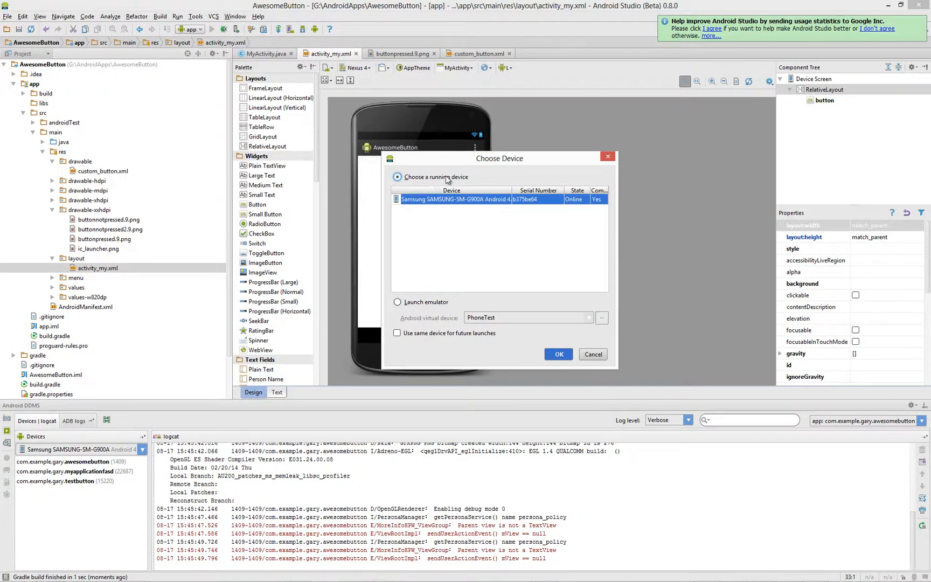
click(557, 356)
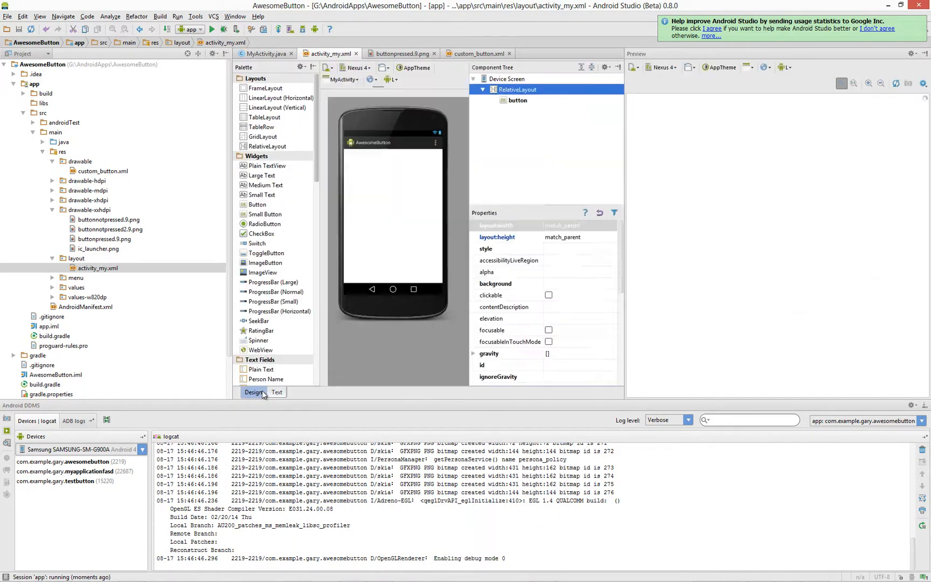
Select the button in the layout preview, check it in landscape and portrait orientation, and deselect it.
click(422, 240)
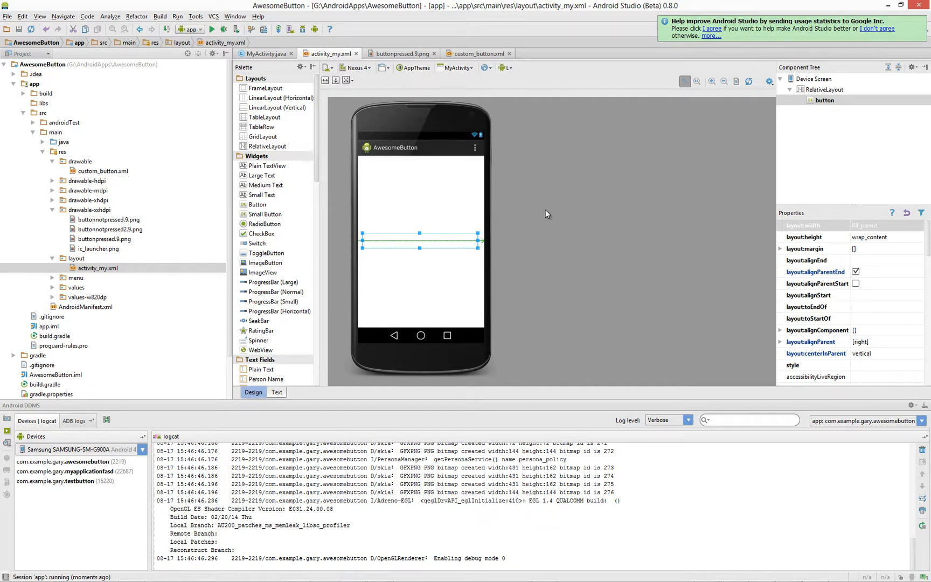
click(382, 68)
click(382, 68)
click(514, 13)
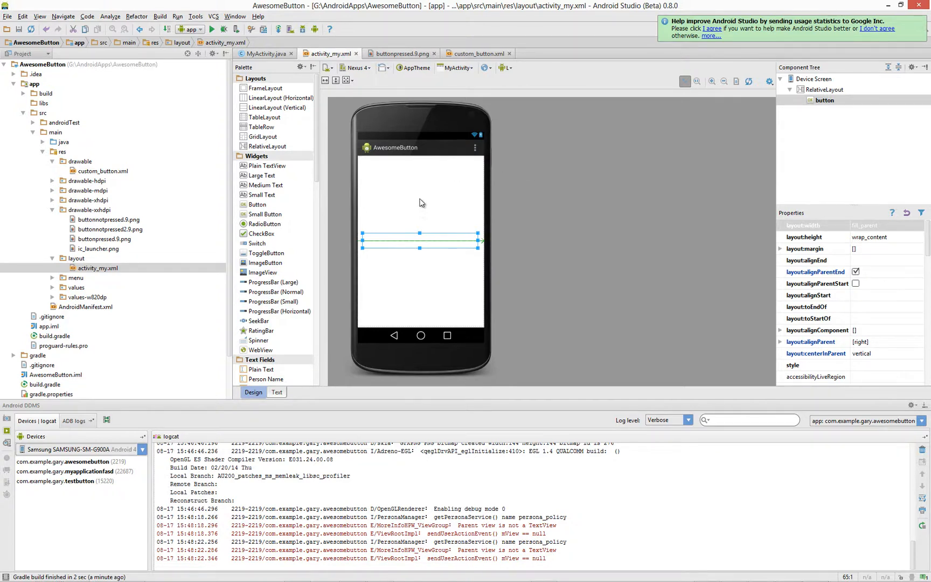
click(450, 194)
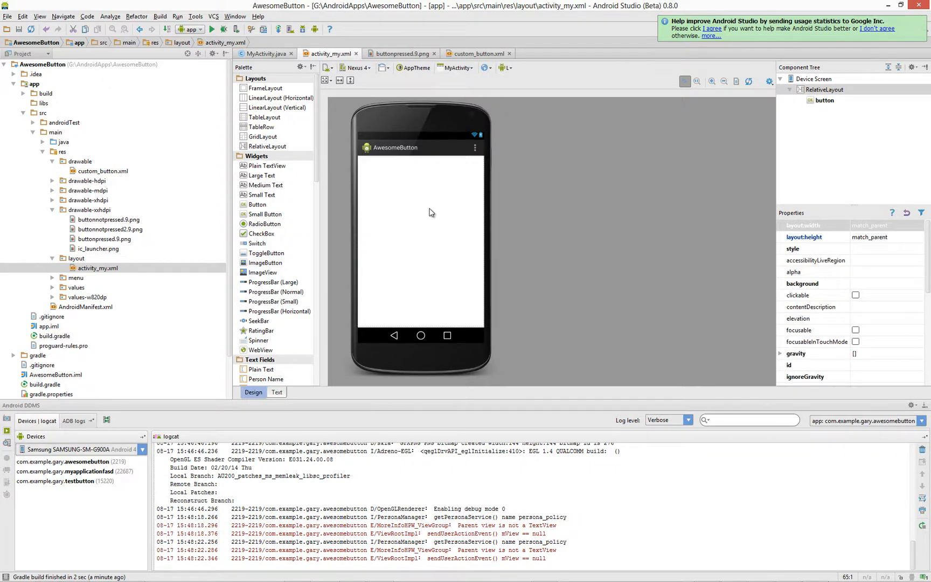
click(397, 248)
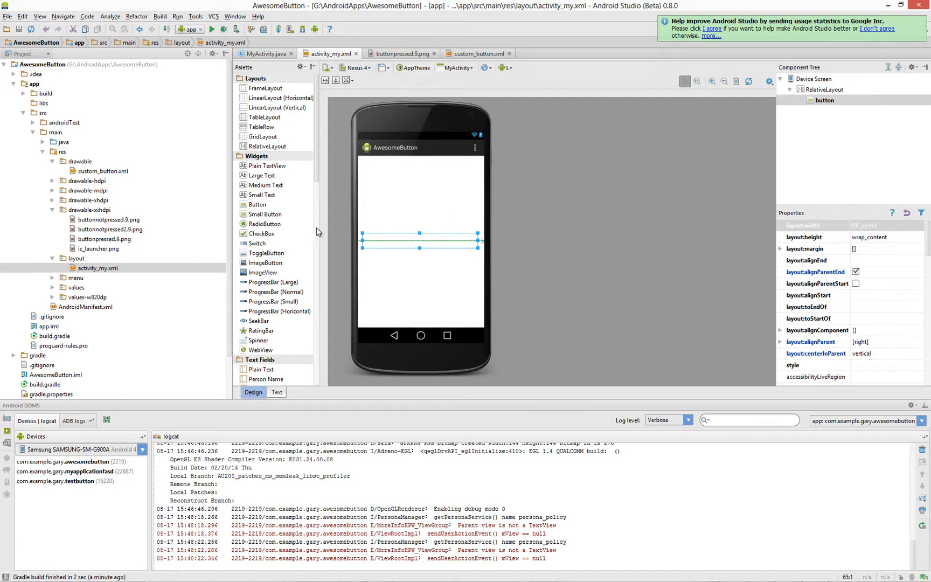
click(423, 263)
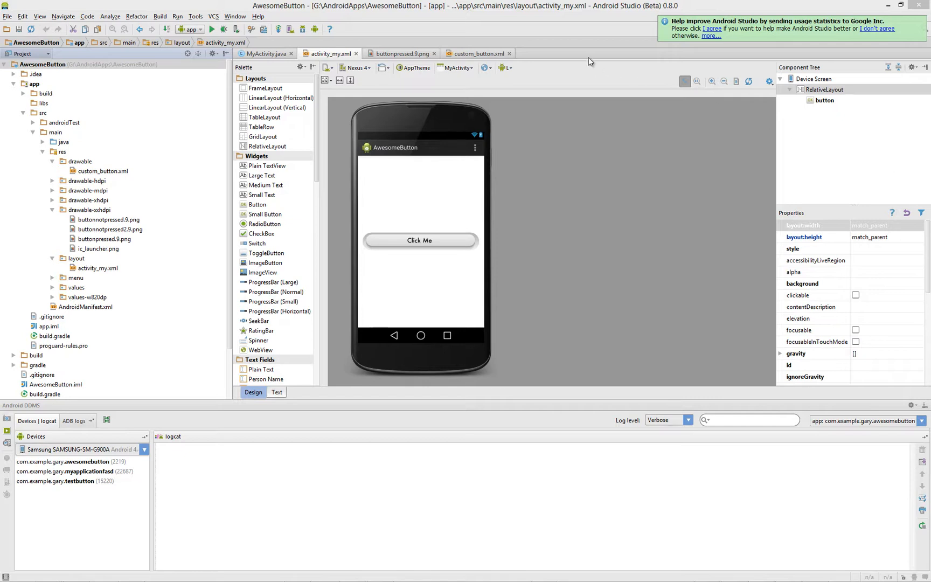
click(517, 3)
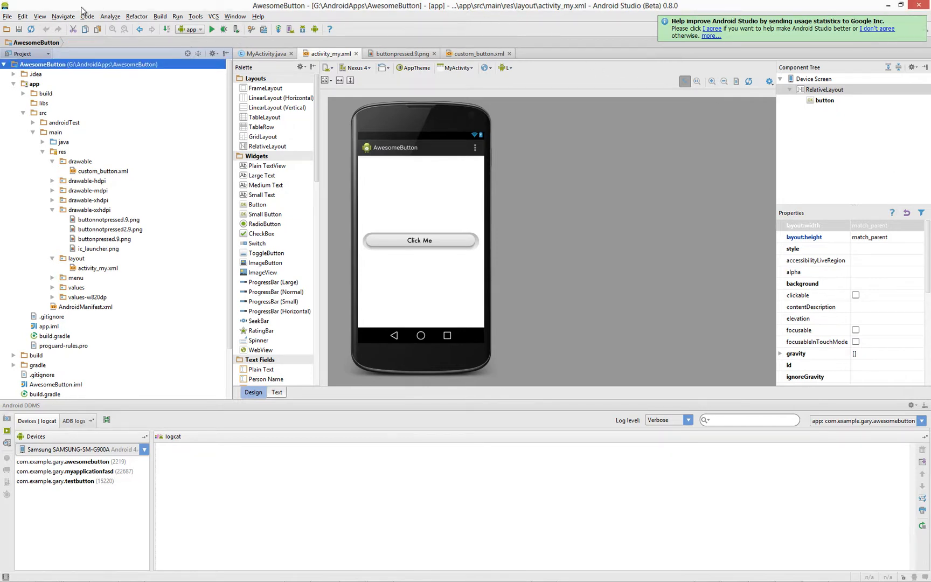
click(156, 18)
key(Down)
key(Down)
key(Down)
key(Down)
key(Down)
key(Down)
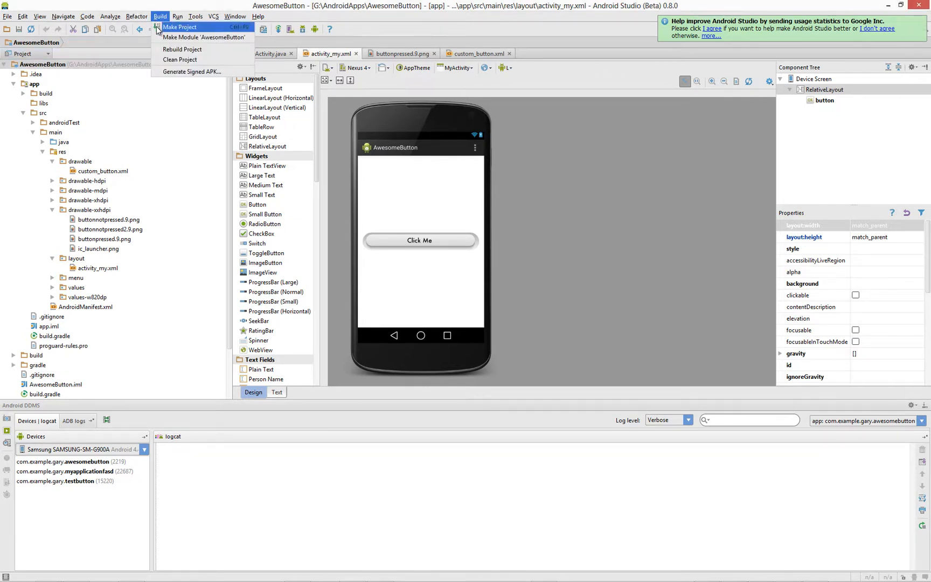
key(Return)
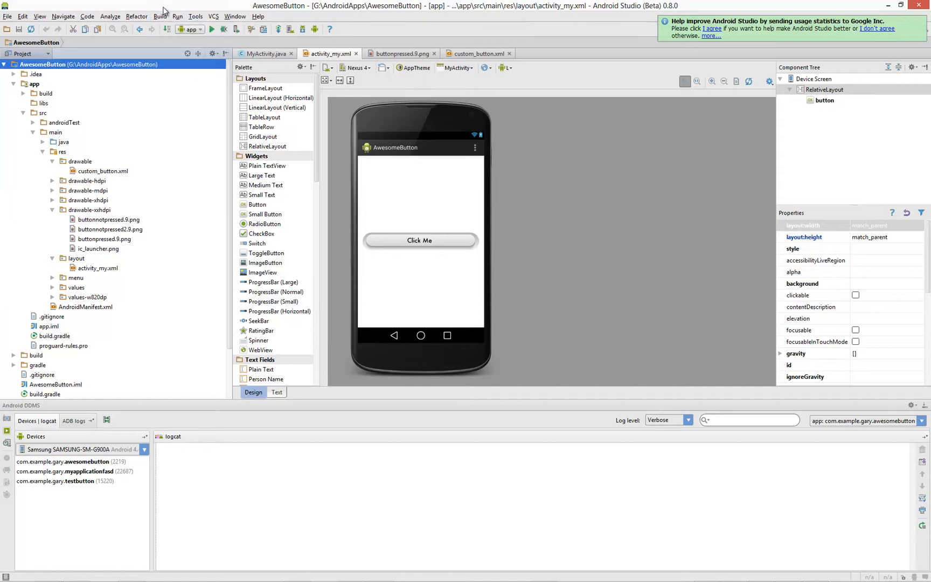
click(423, 241)
click(434, 213)
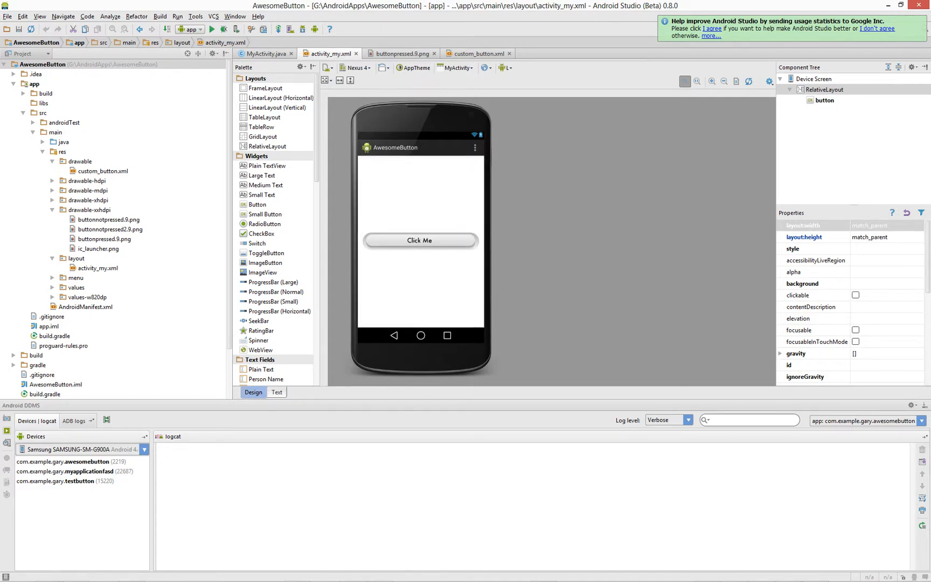
Switch to Photoshop, look up the foreground colour's hex code in the Color Picker, cancel the picker, and return to Android Studio.
mouse_move(97, 579)
click(129, 572)
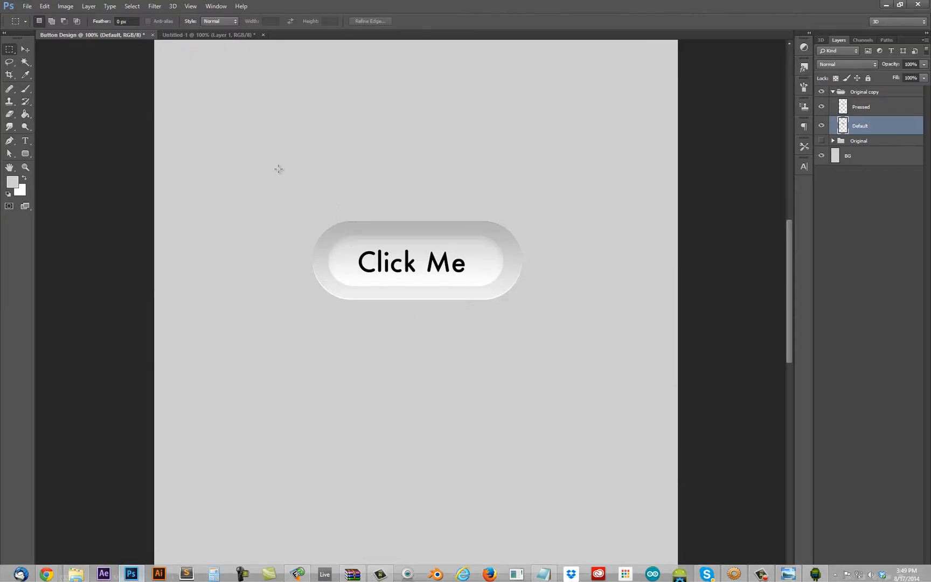
click(26, 74)
click(12, 182)
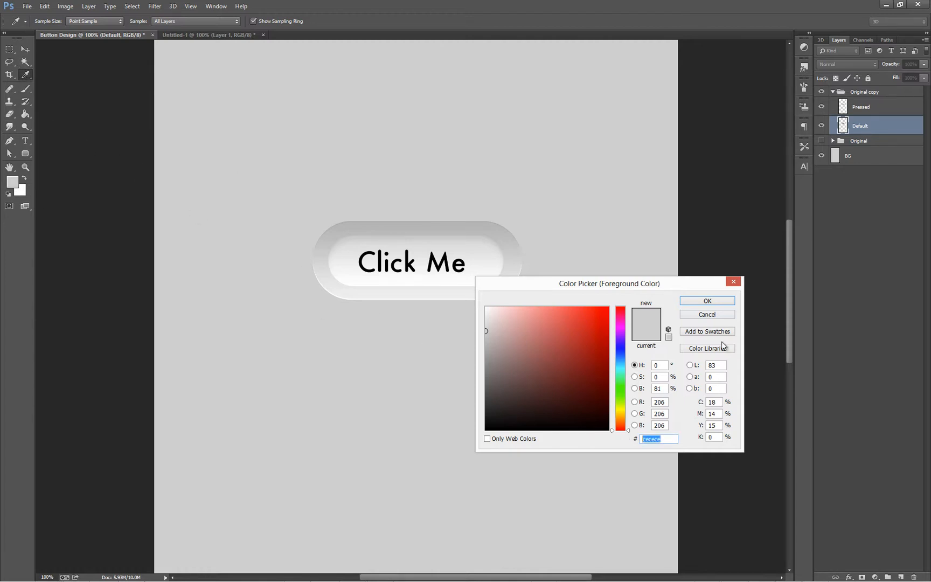
click(727, 316)
click(887, 4)
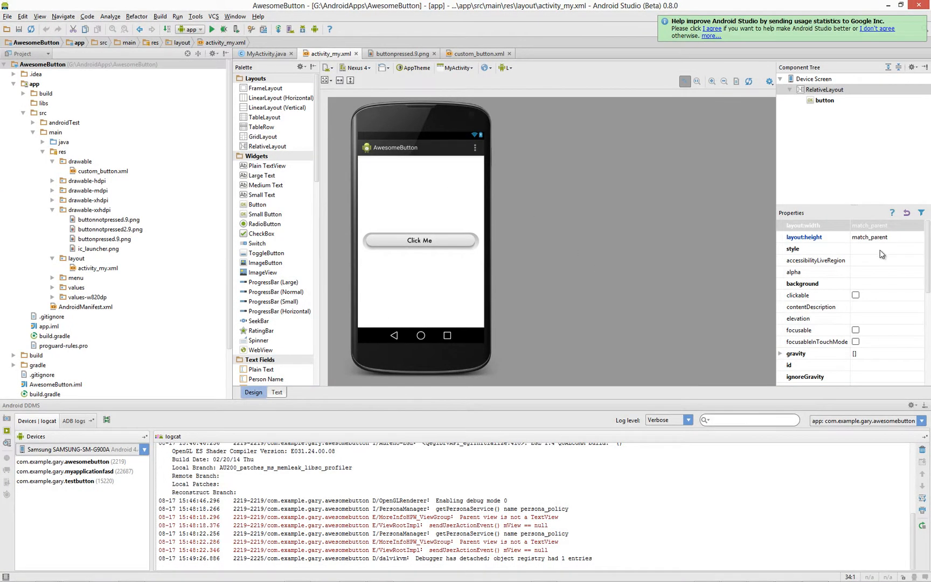
Set the RelativeLayout's background to #cecece and switch the layout preview to landscape orientation.
click(861, 283)
text(#)
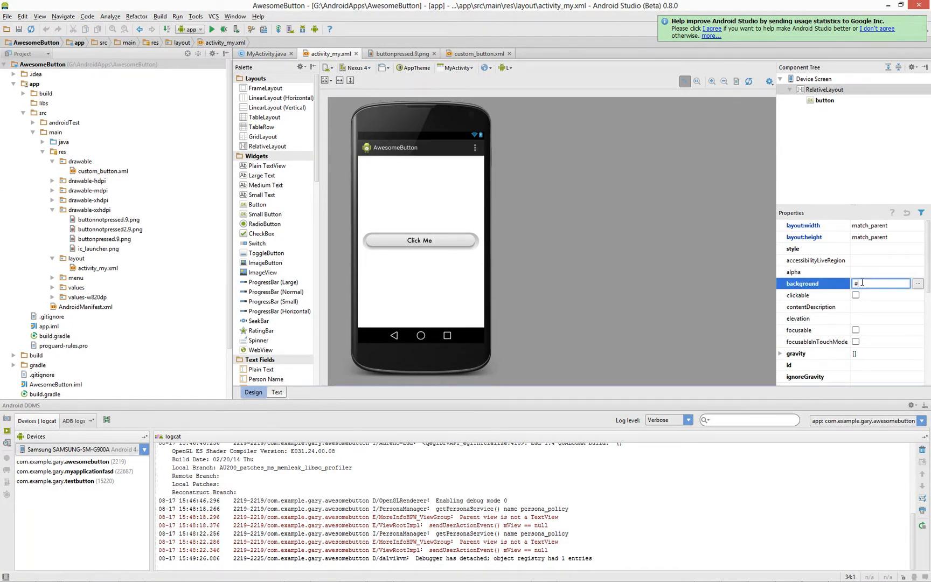
text(cecece)
click(711, 256)
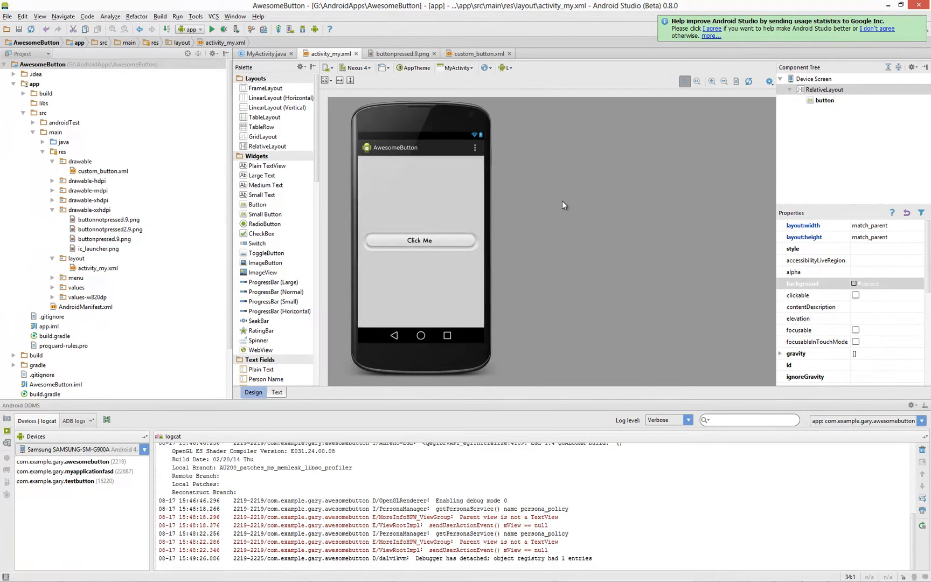
click(381, 69)
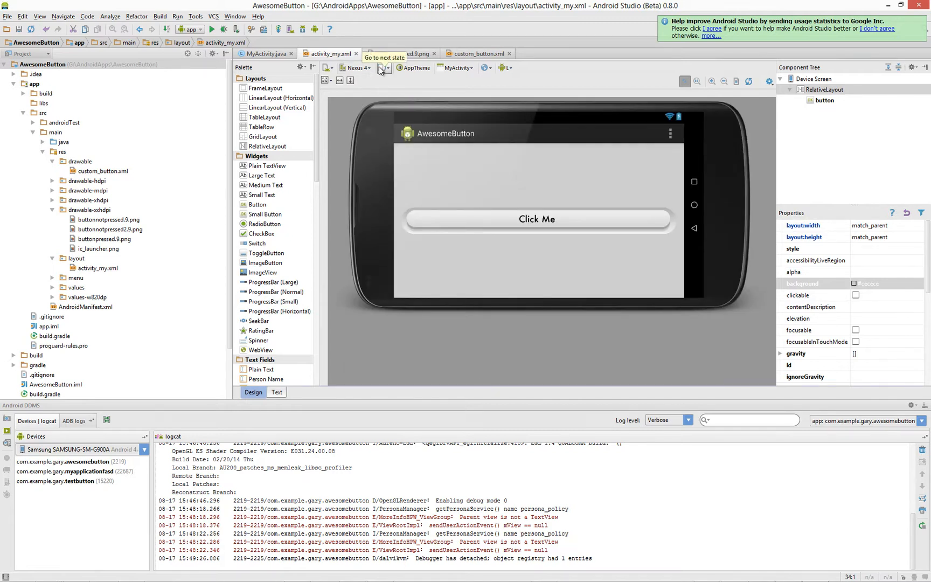